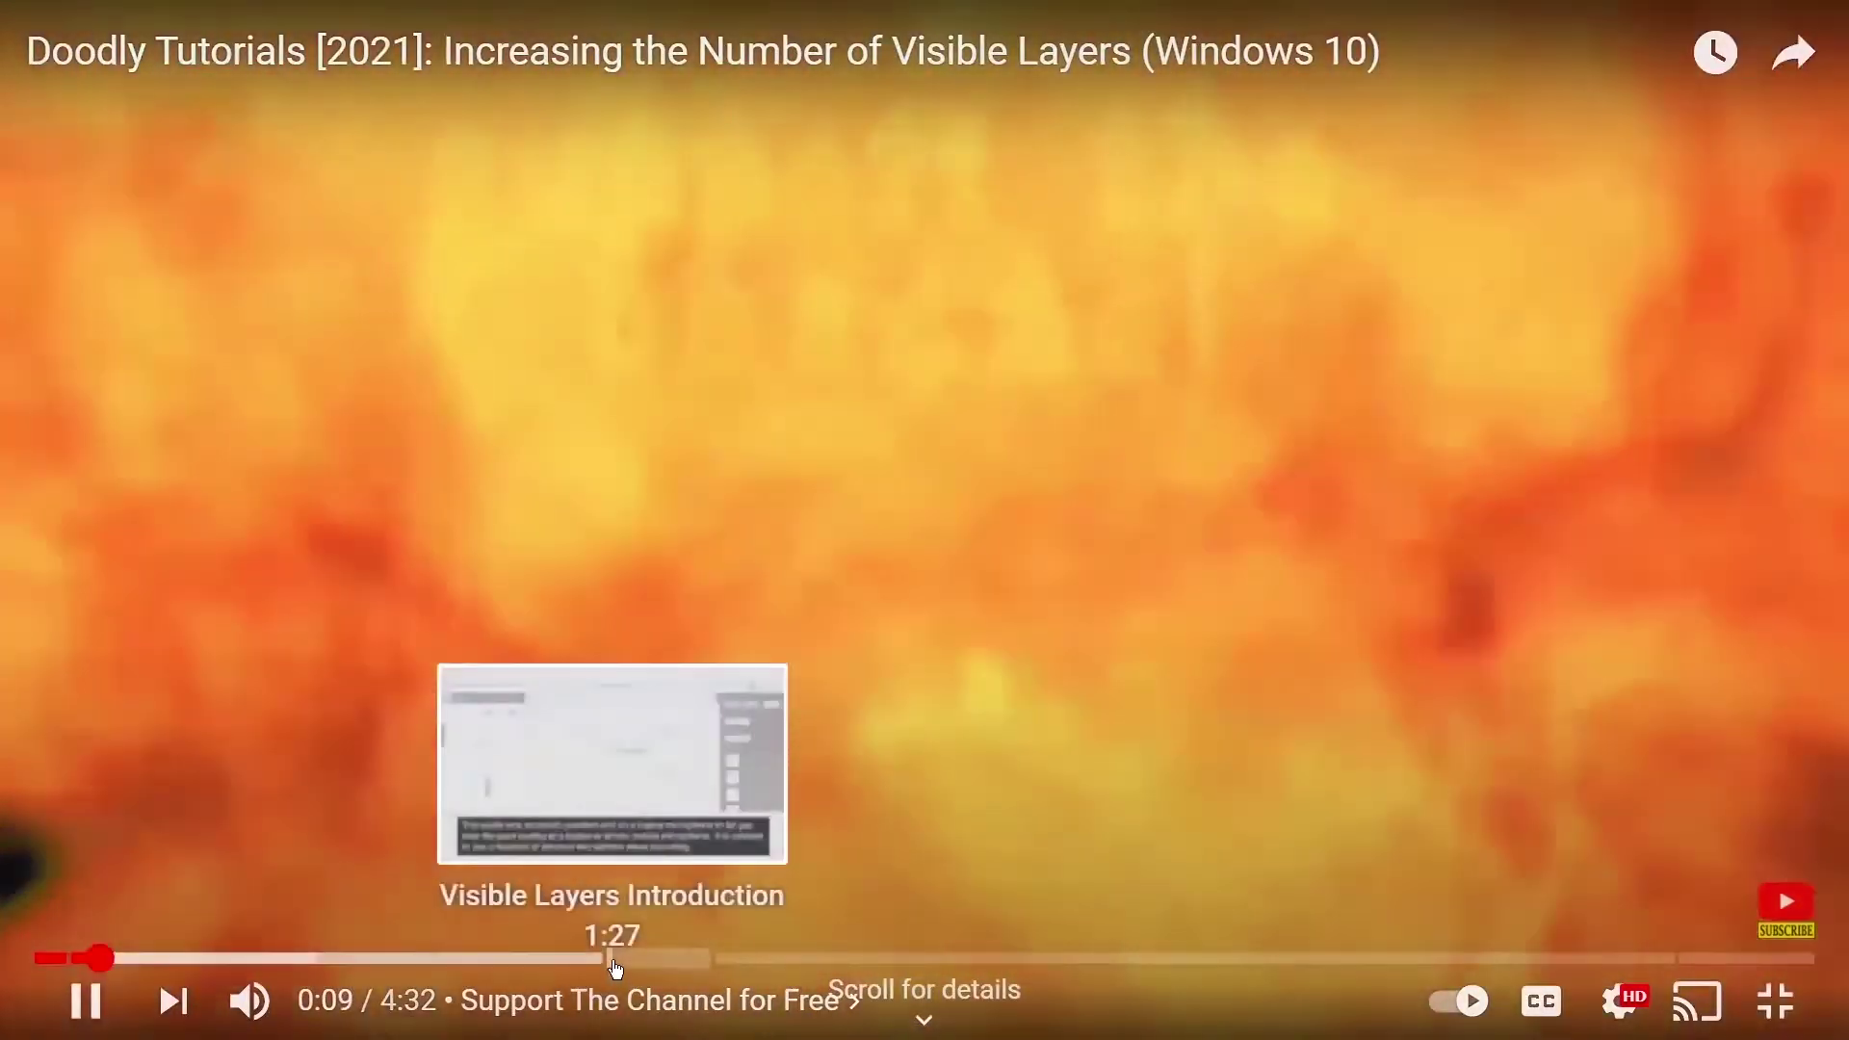
Jump the YouTube tutorial to the Visible Layers Introduction chapter at 1:27
click(616, 963)
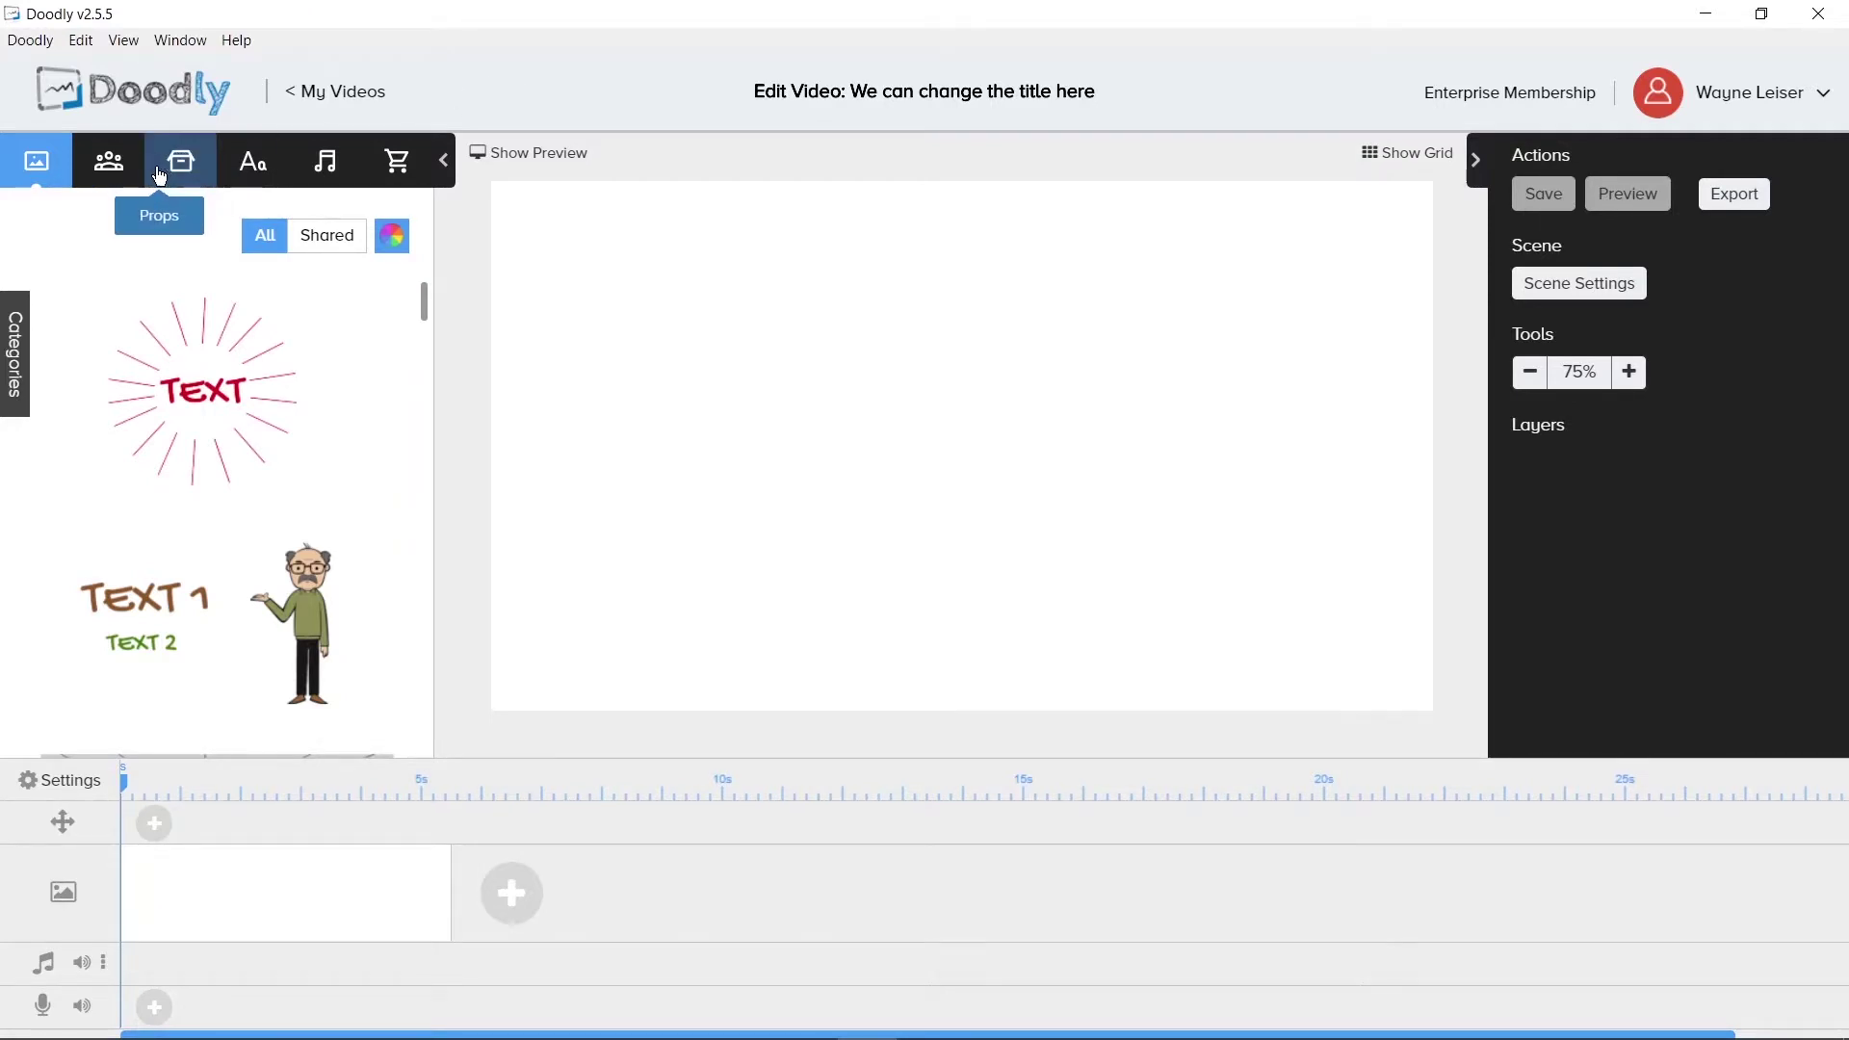
Place Aya Christmas Costume 1 on the scene, then drop the TEXT 1 scene template onto it
click(119, 174)
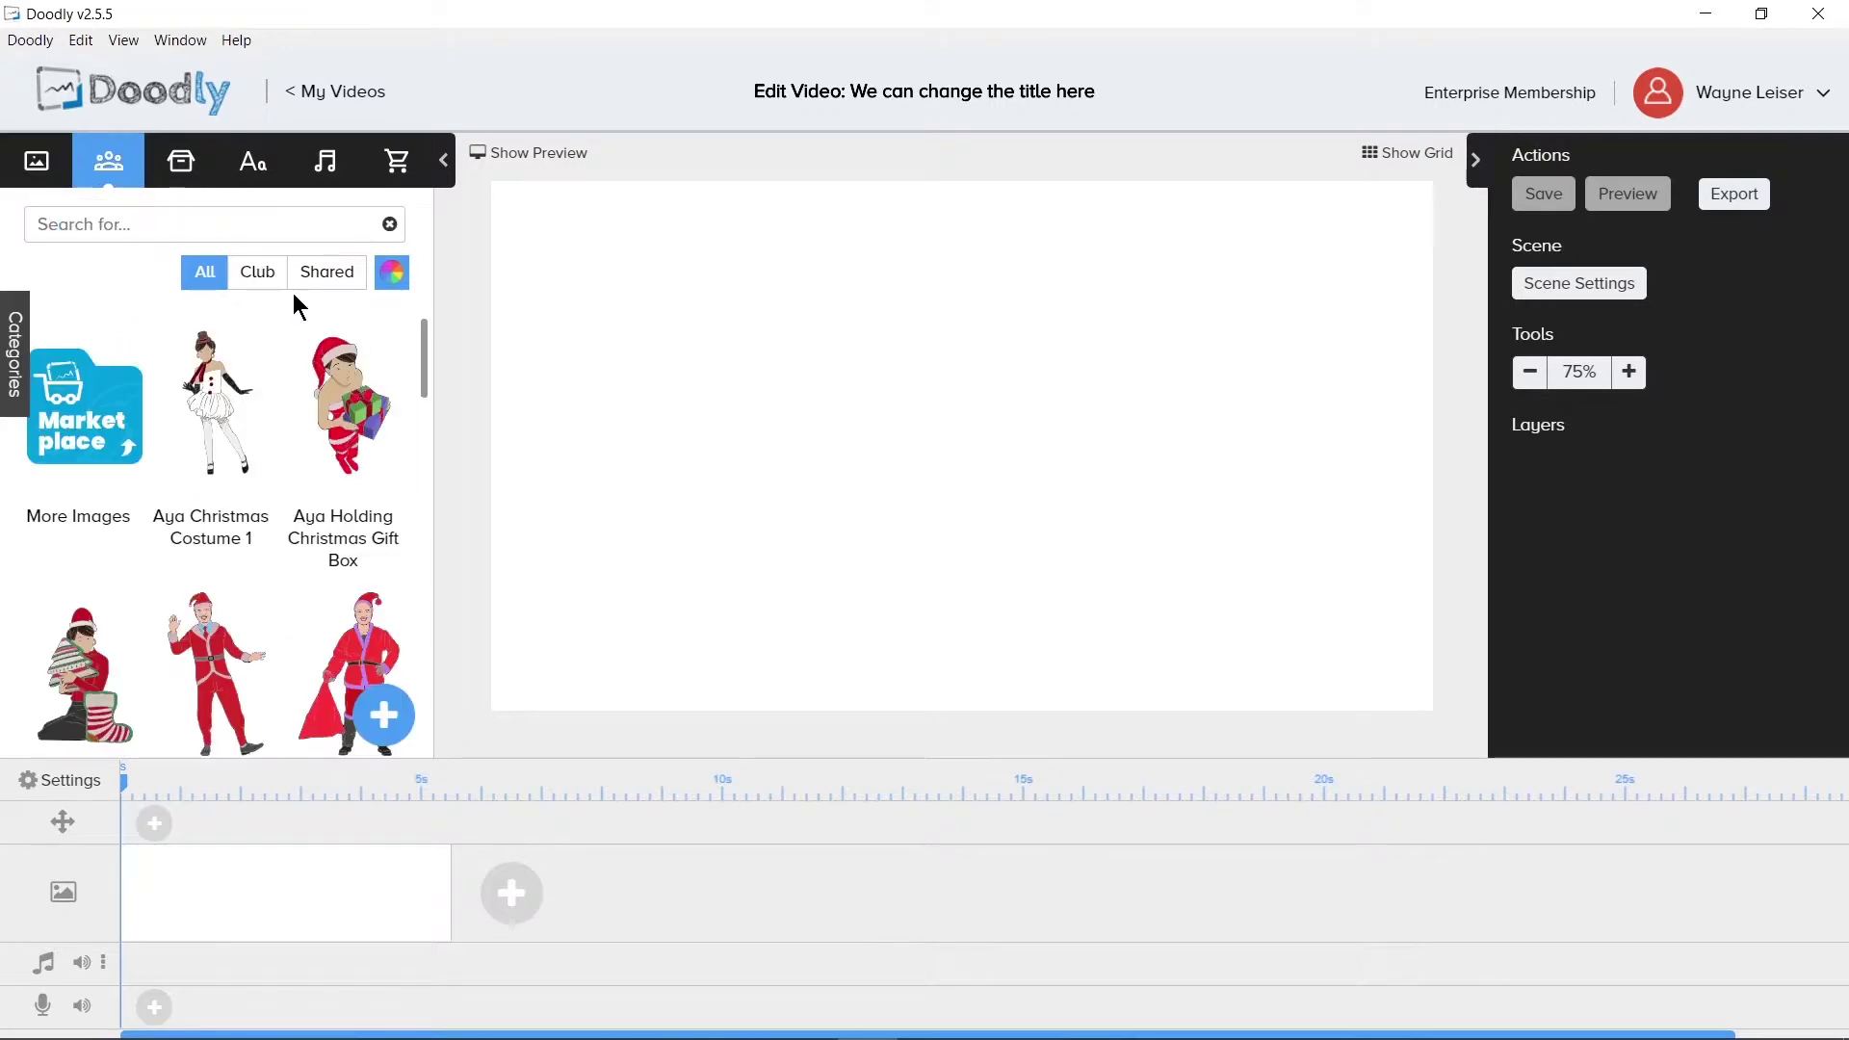
drag(236, 419, 855, 401)
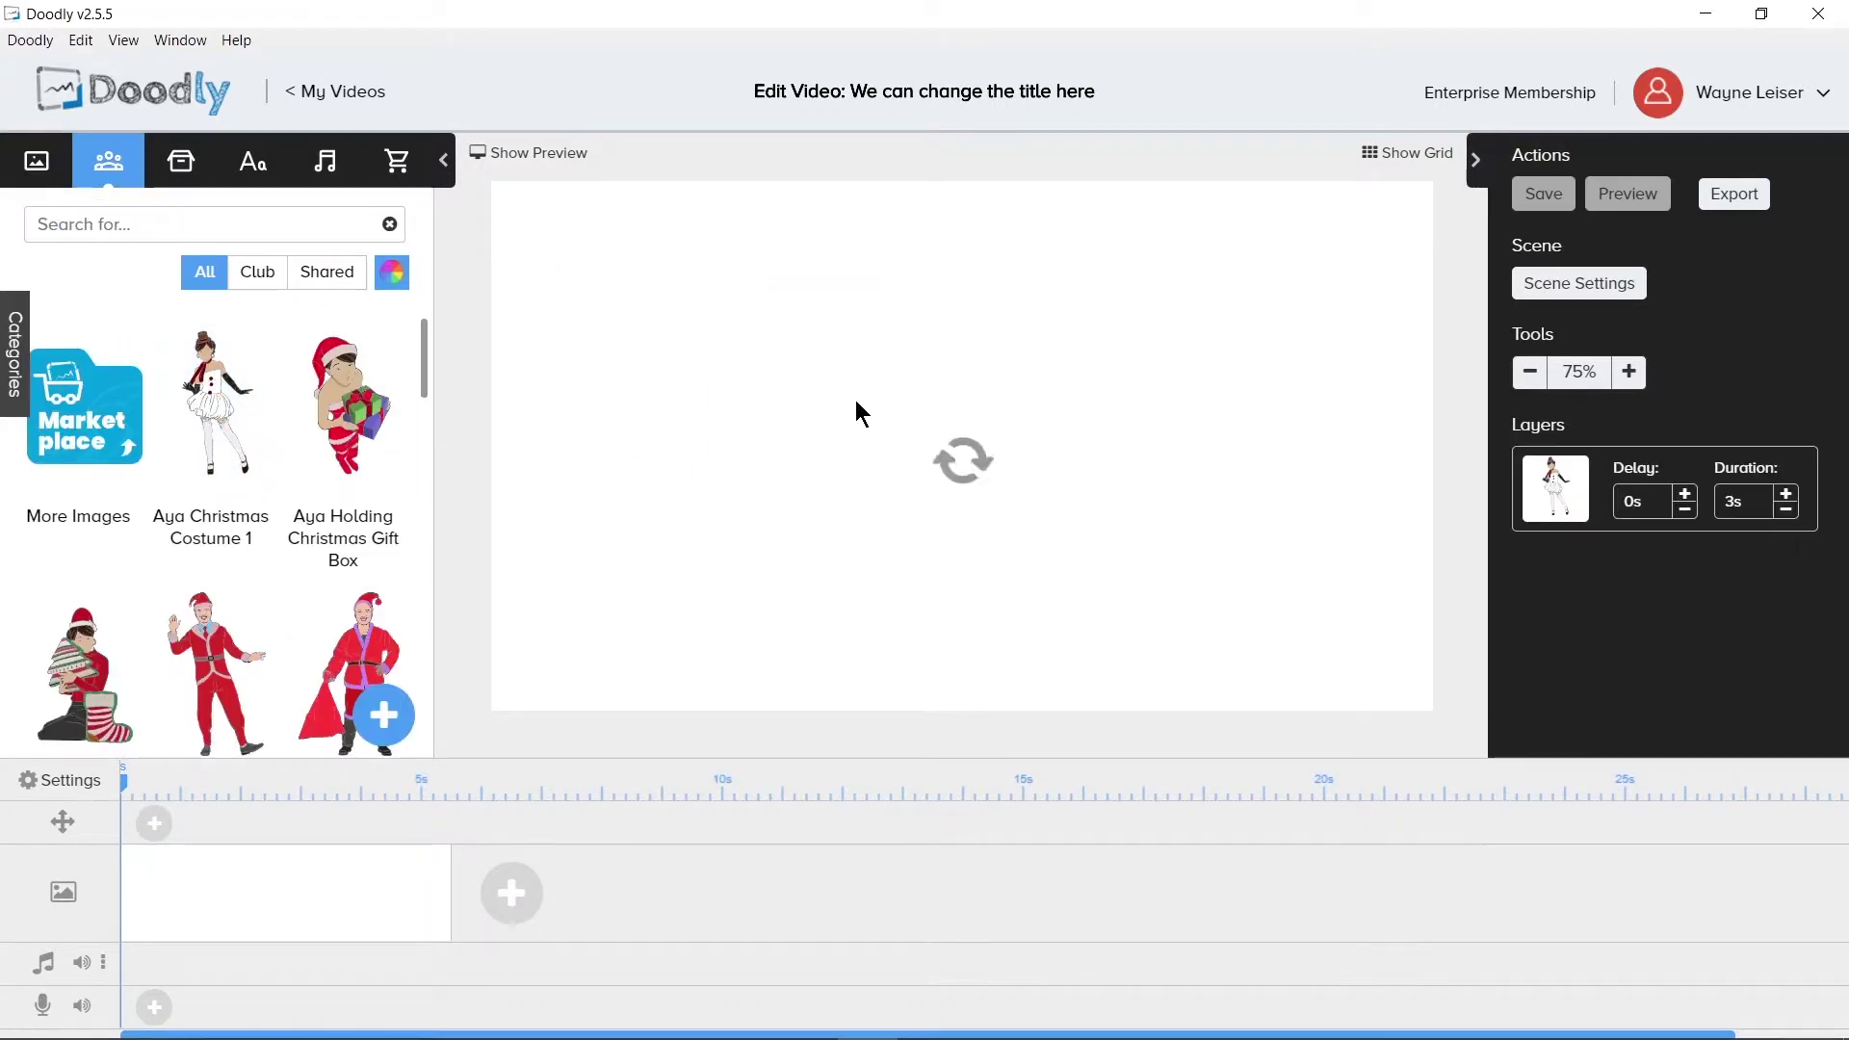
click(39, 164)
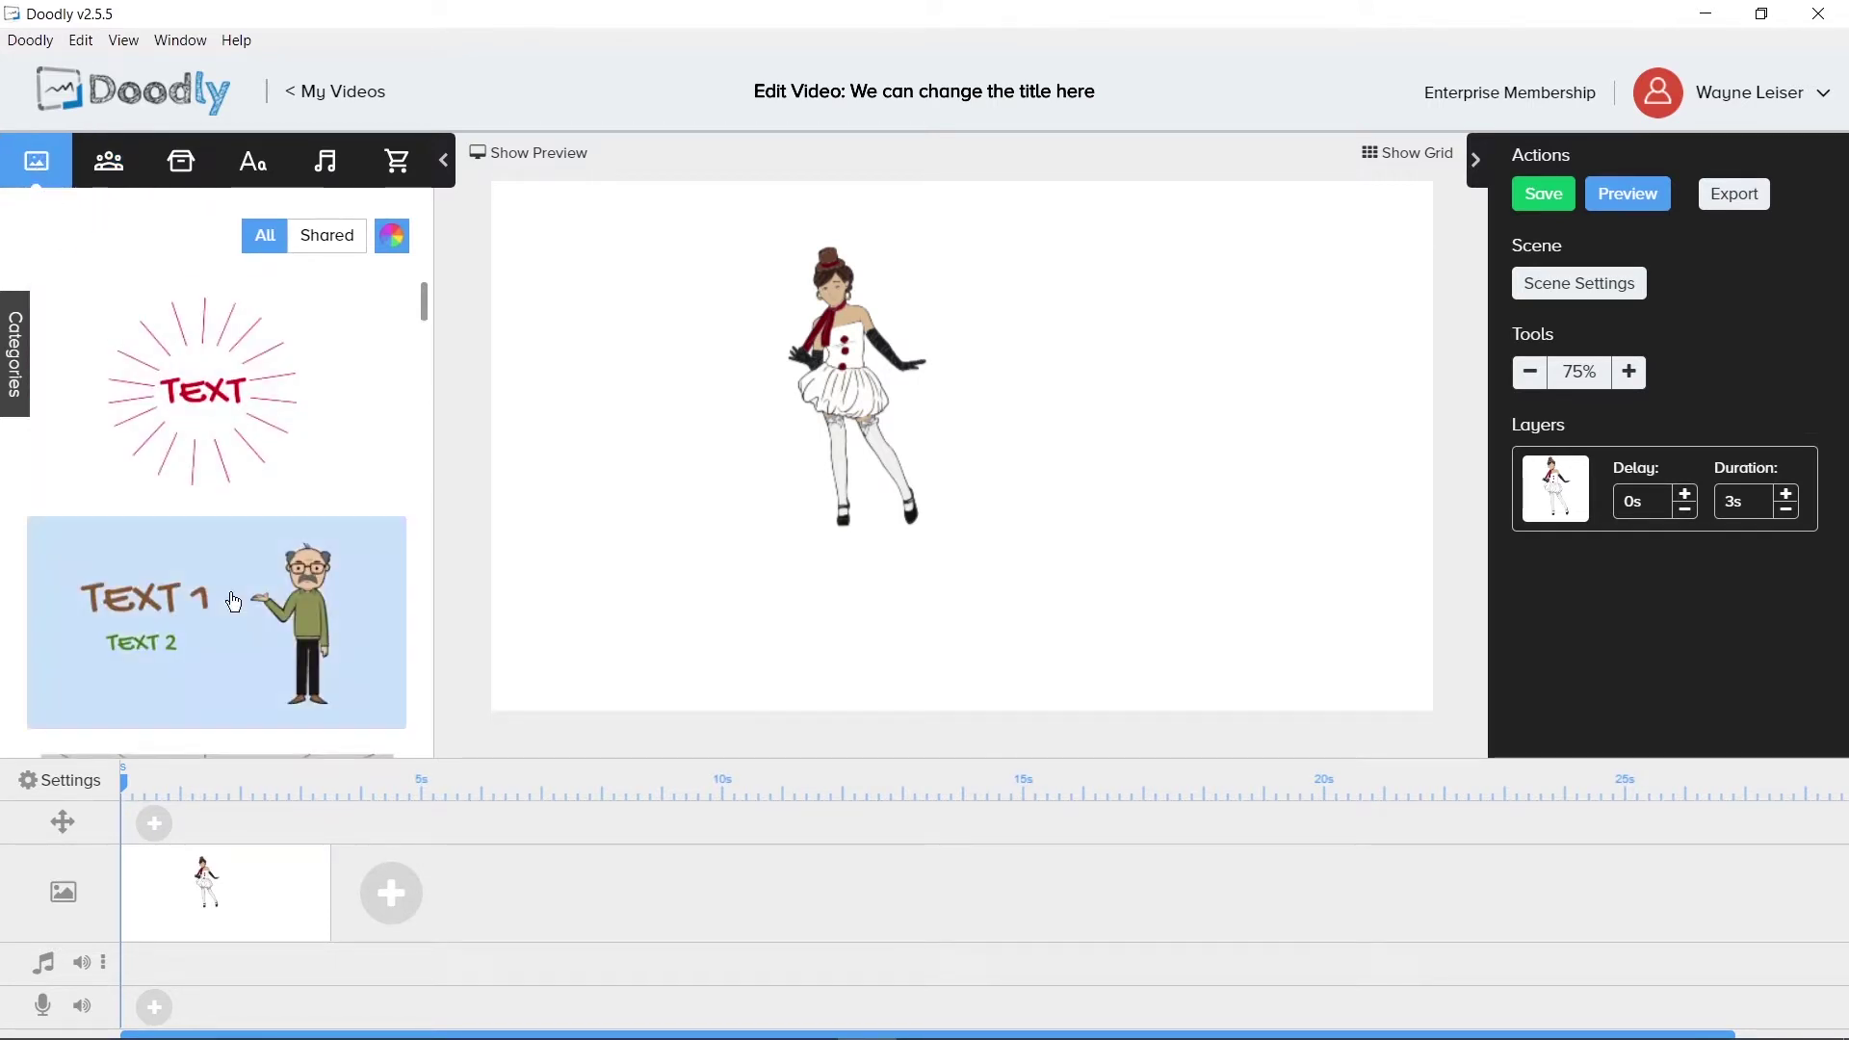
drag(206, 614, 940, 408)
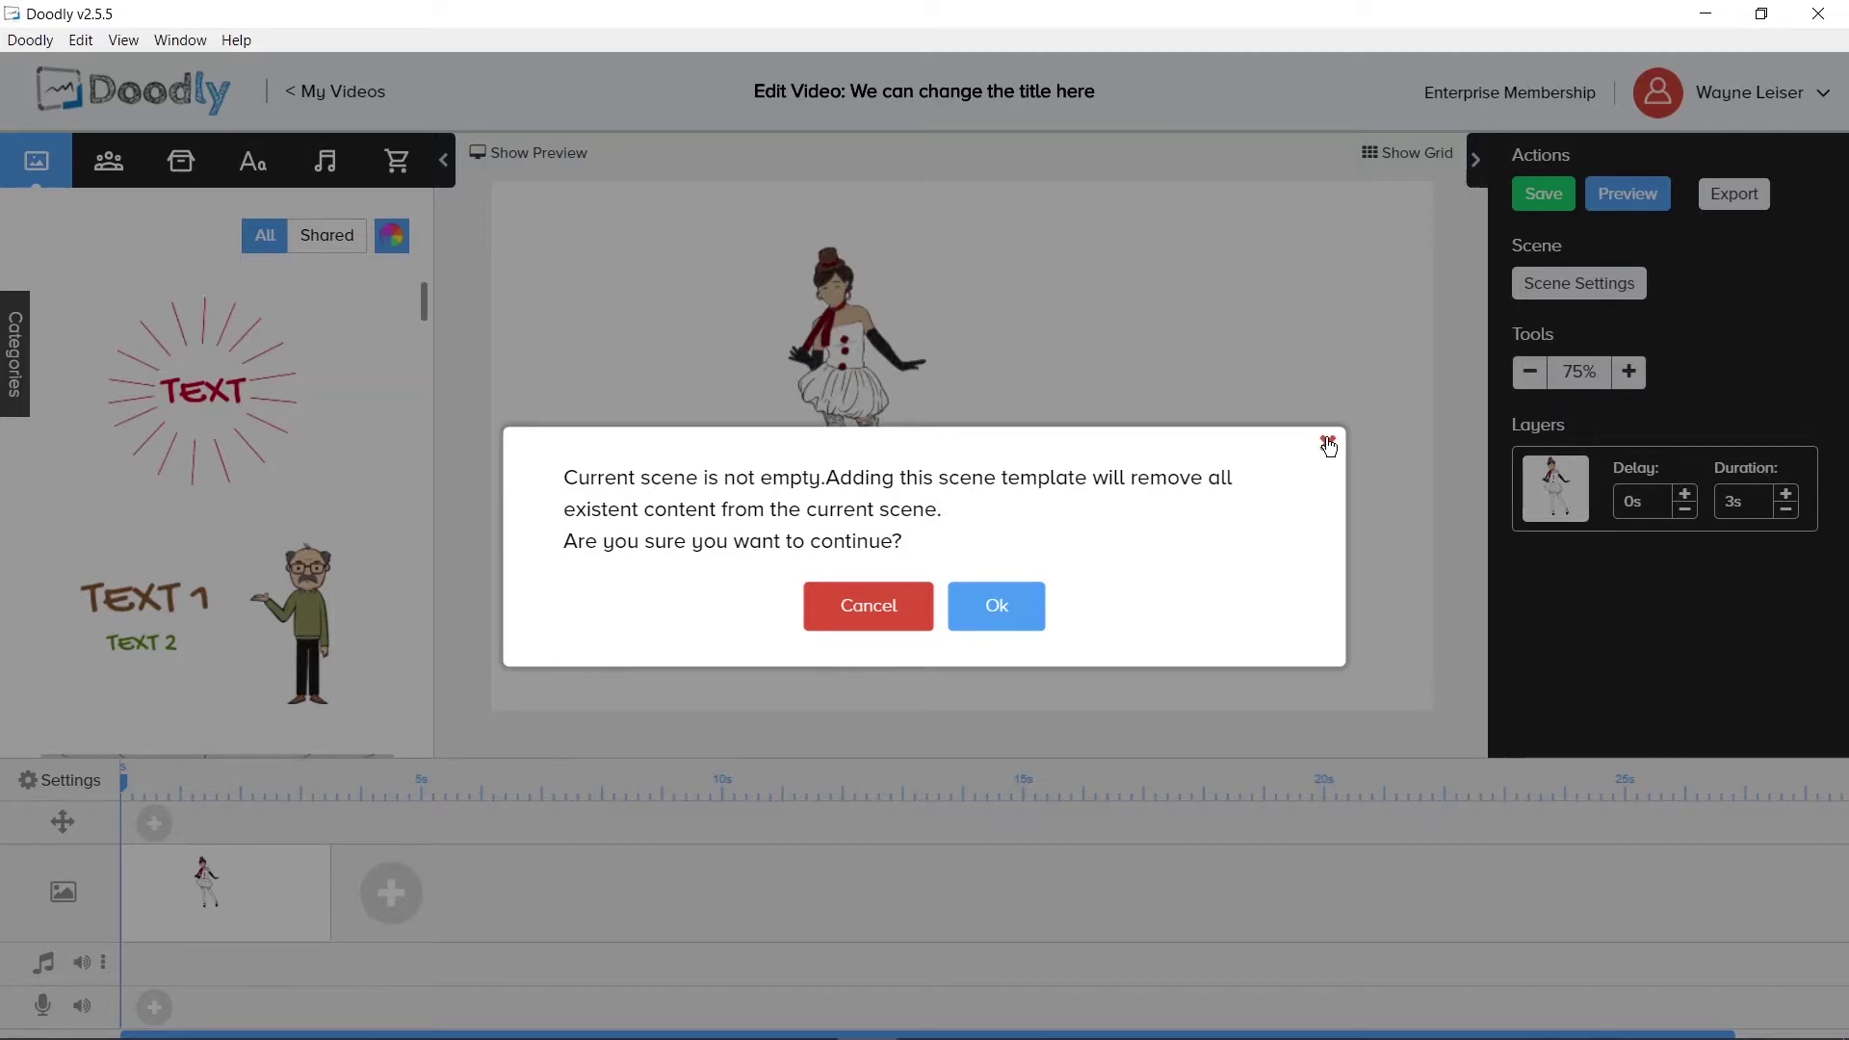
Confirm the TEXT 1 template replacement and add Aya Christmas Costume 1 to the scene
click(984, 612)
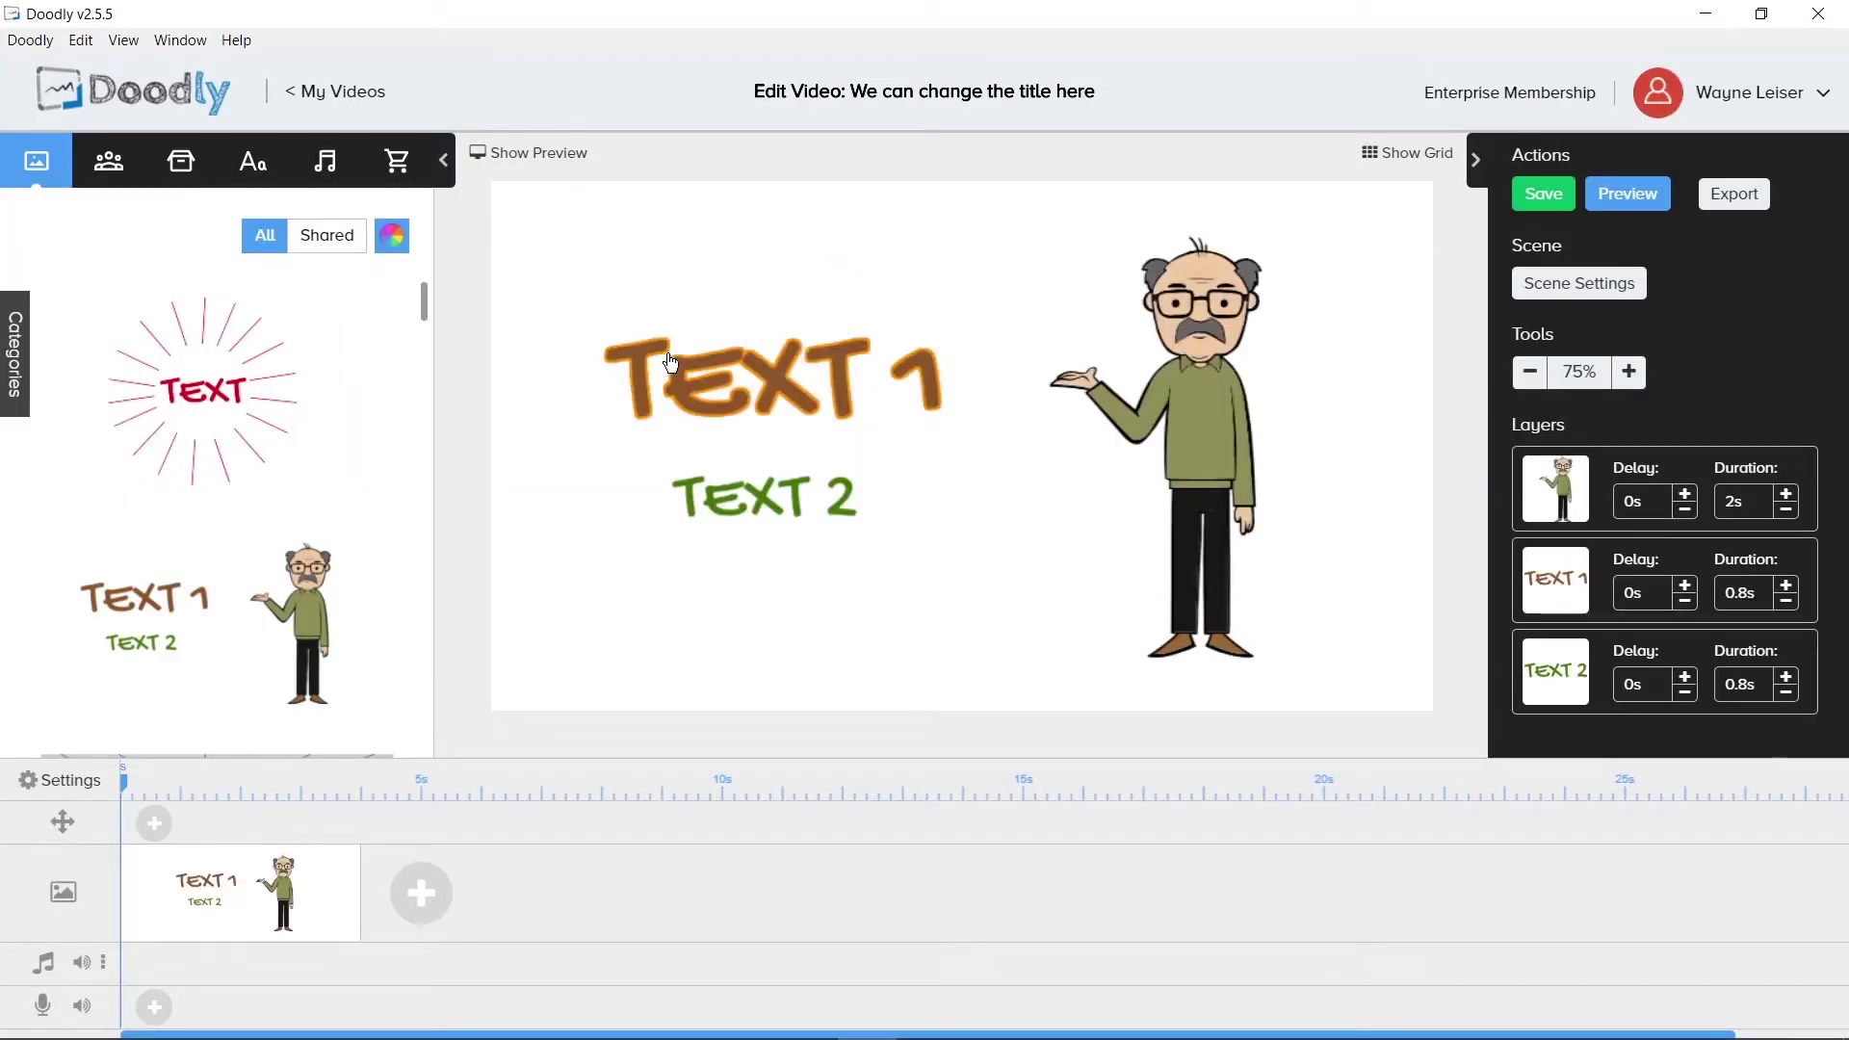
click(109, 161)
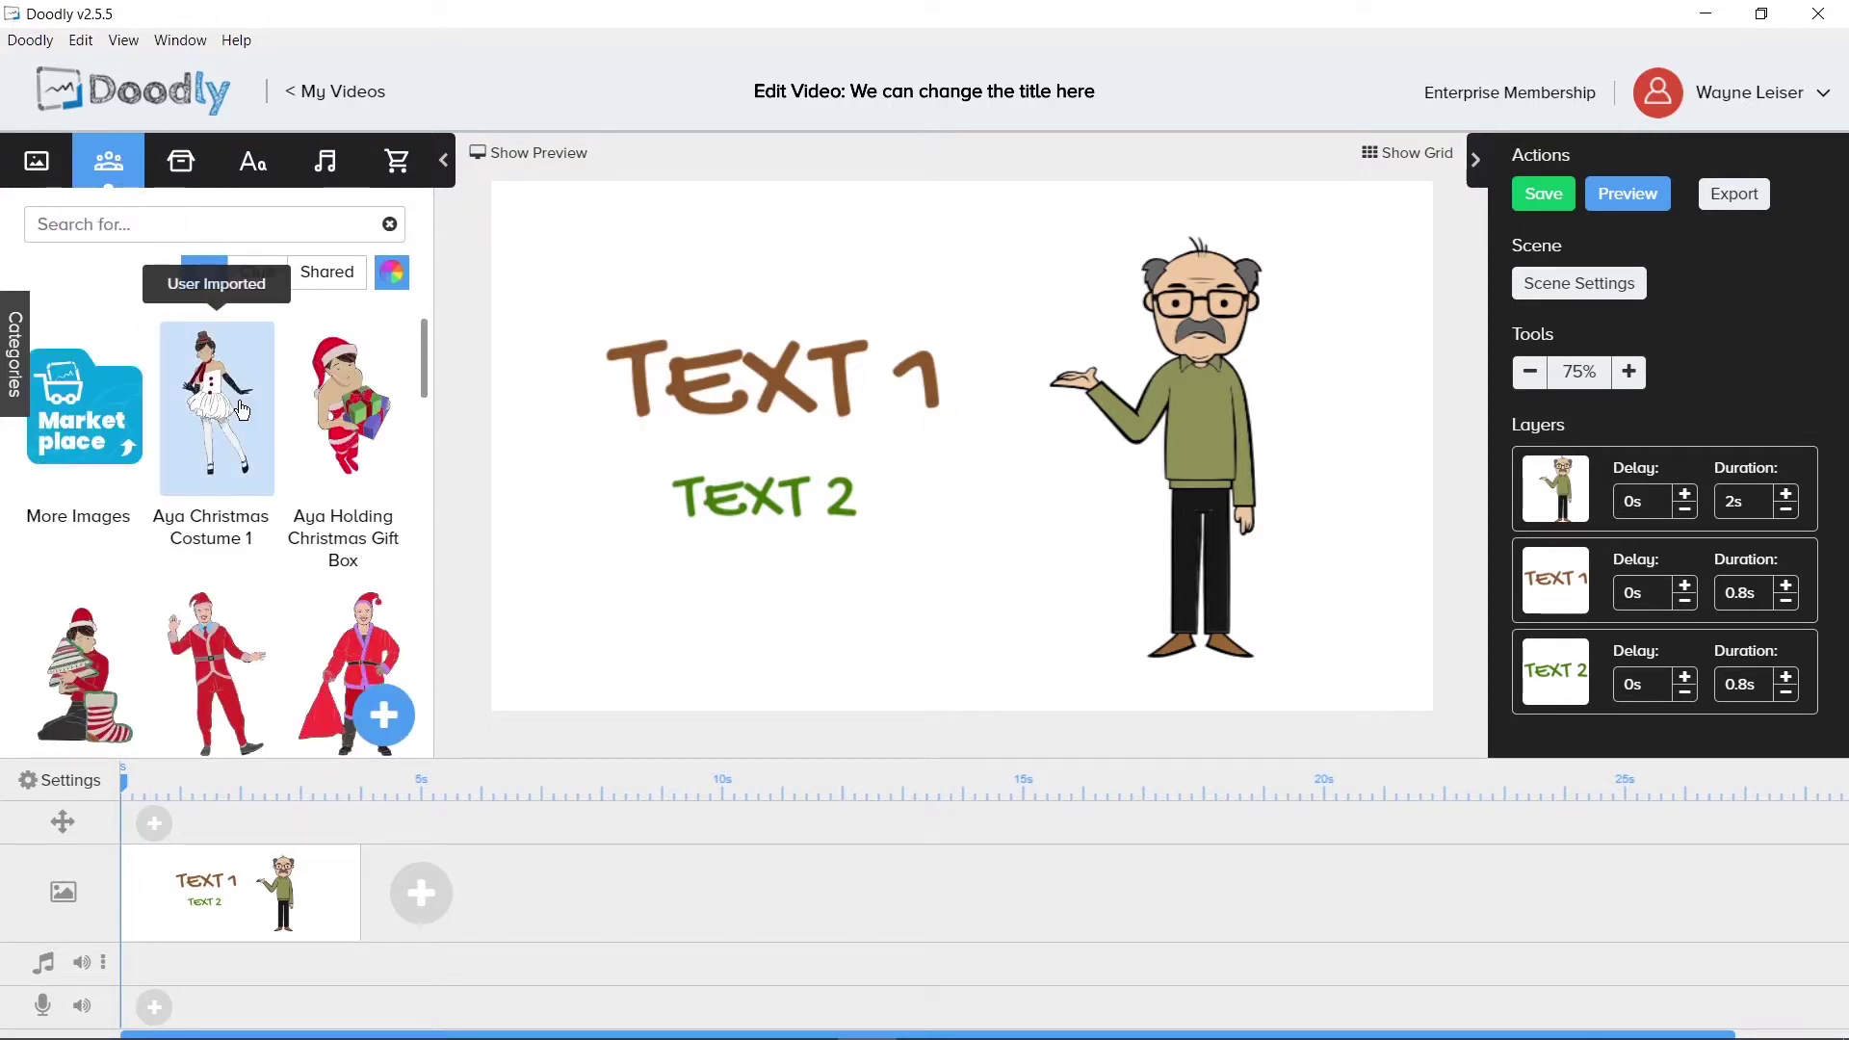
drag(241, 411, 979, 460)
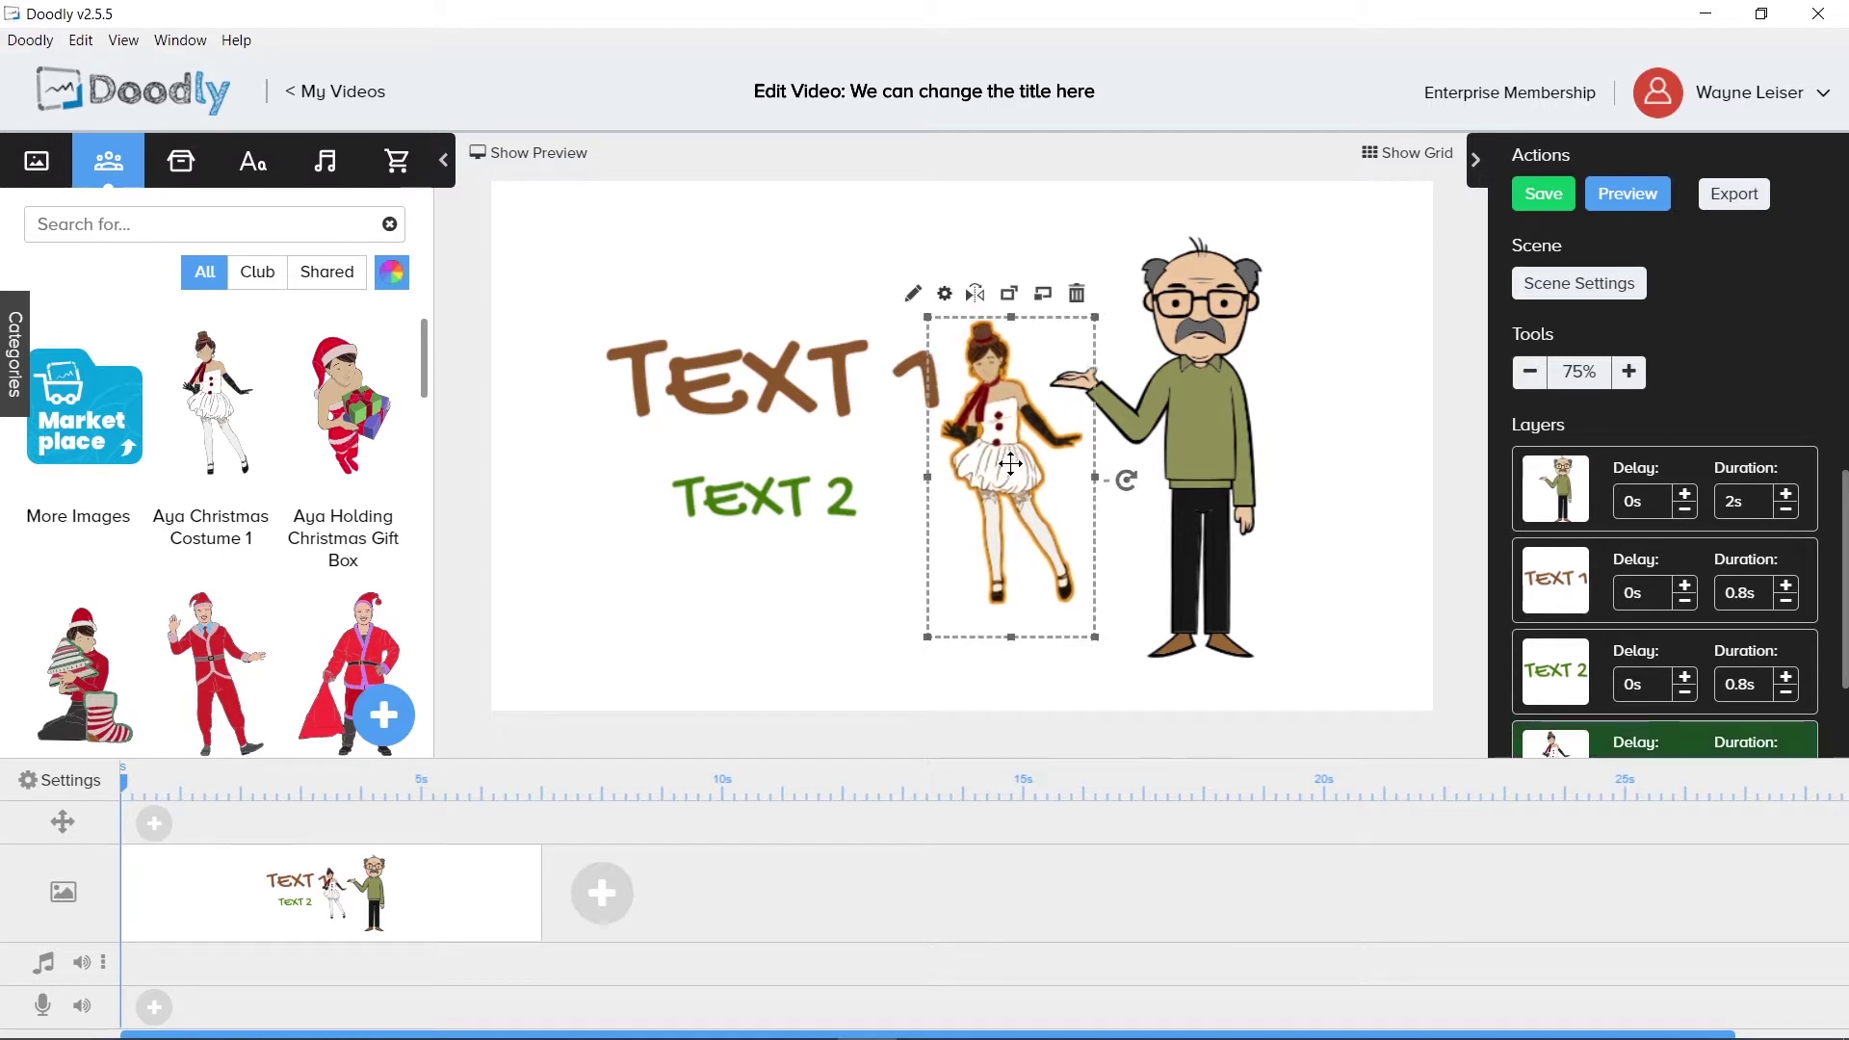
Shrink Aya and perch her on the old man's raised hand
drag(933, 327, 1024, 518)
drag(1064, 577, 1074, 333)
drag(1042, 260, 1076, 323)
click(1023, 533)
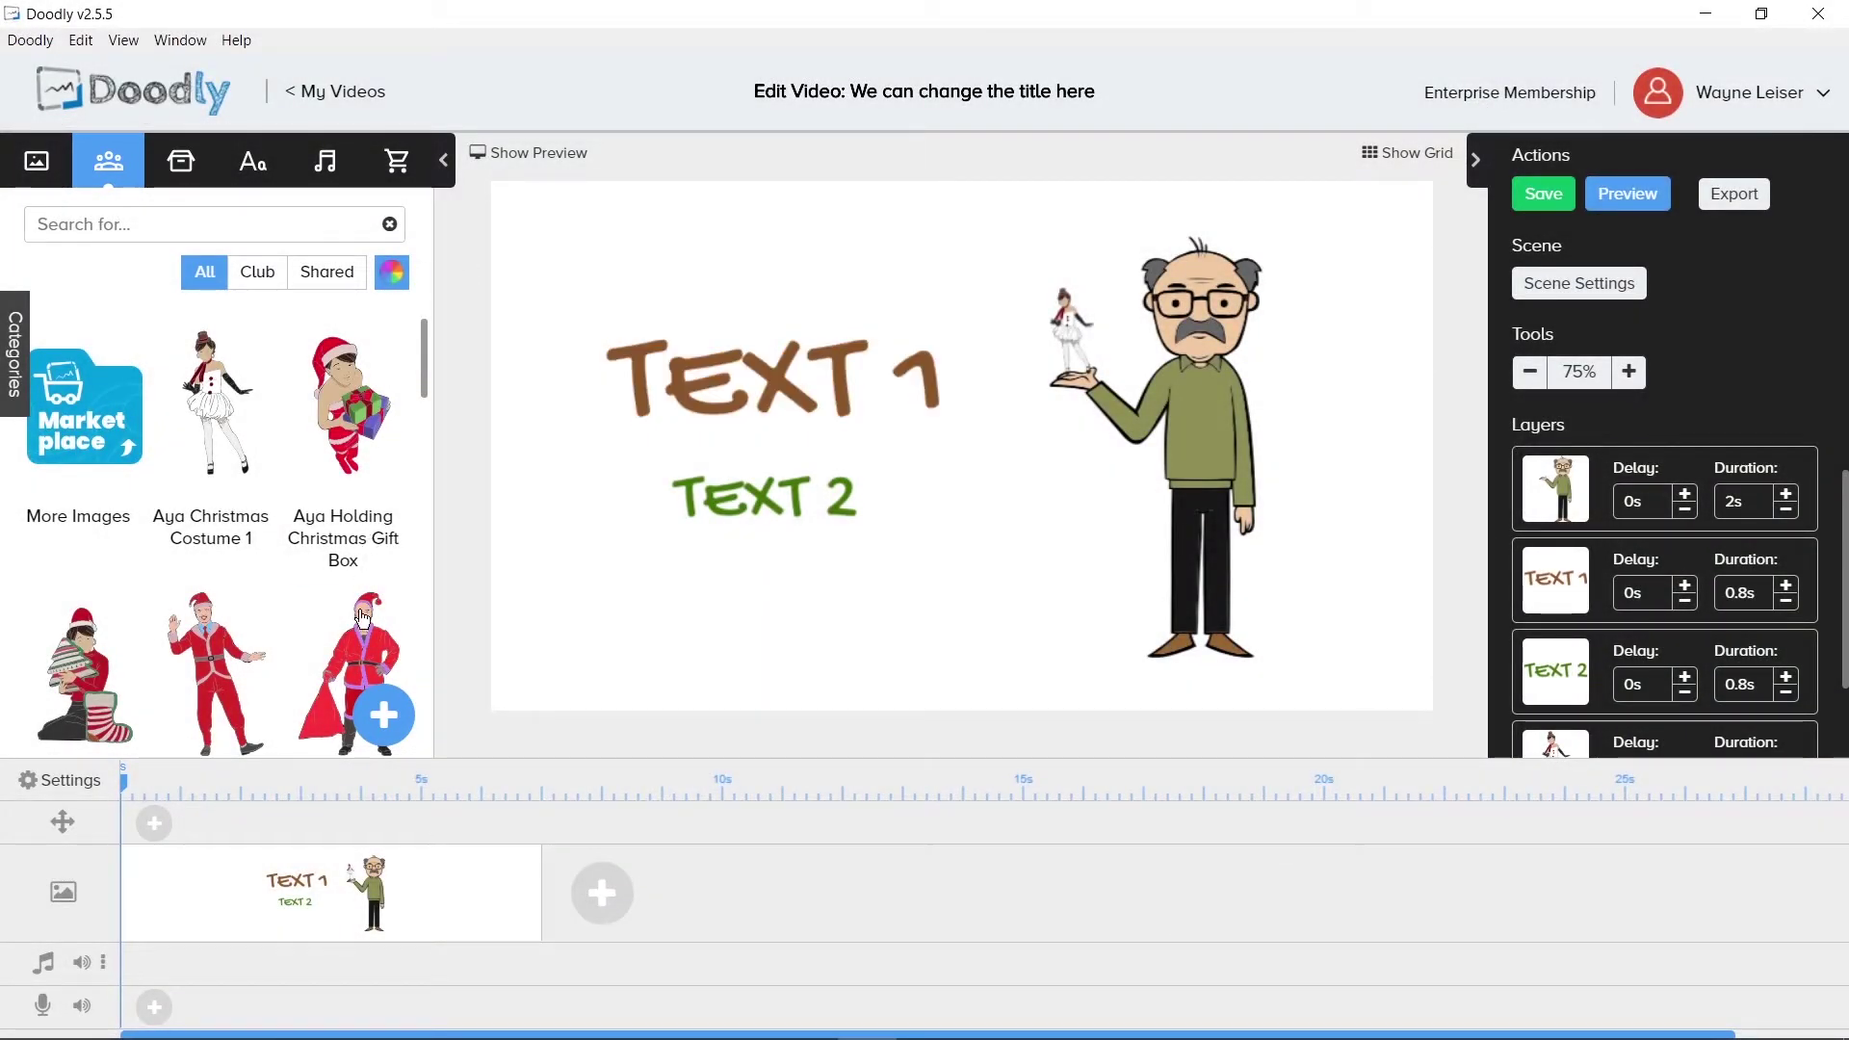
Start a new character from character.png and title it 'Custom Character'
click(389, 717)
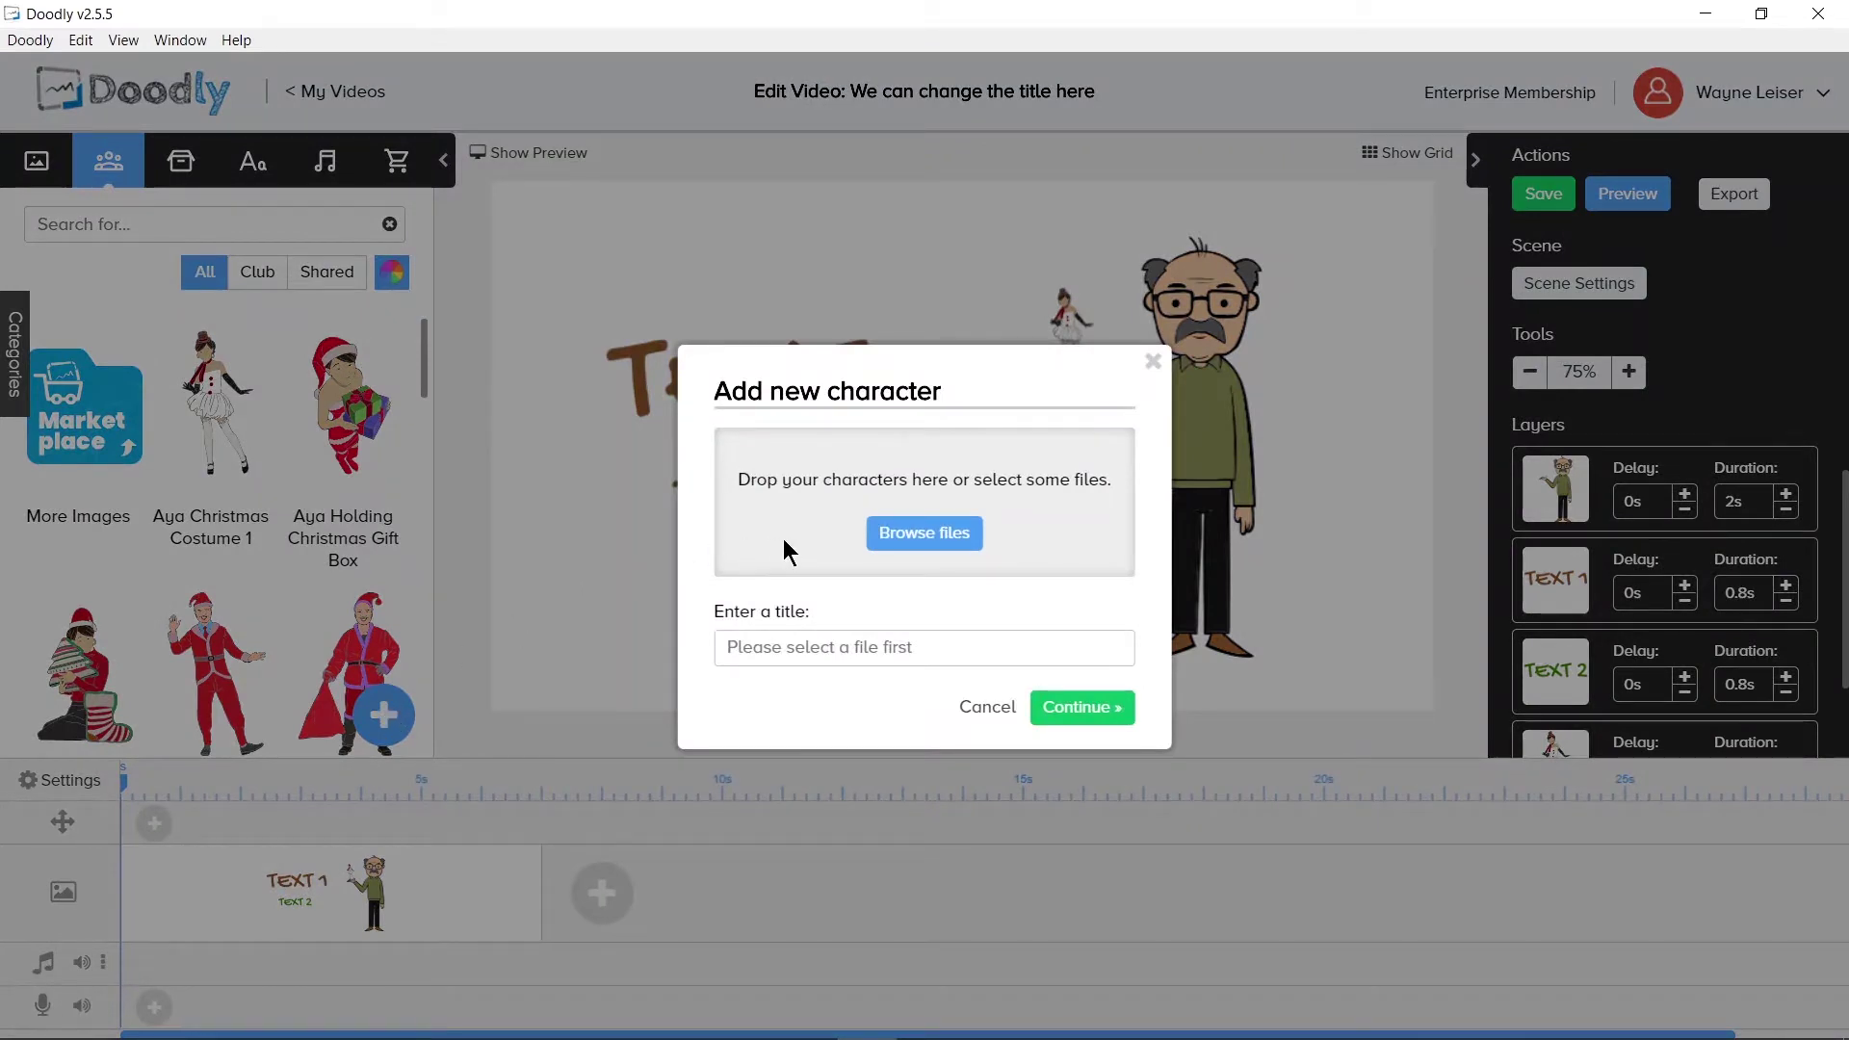
click(941, 546)
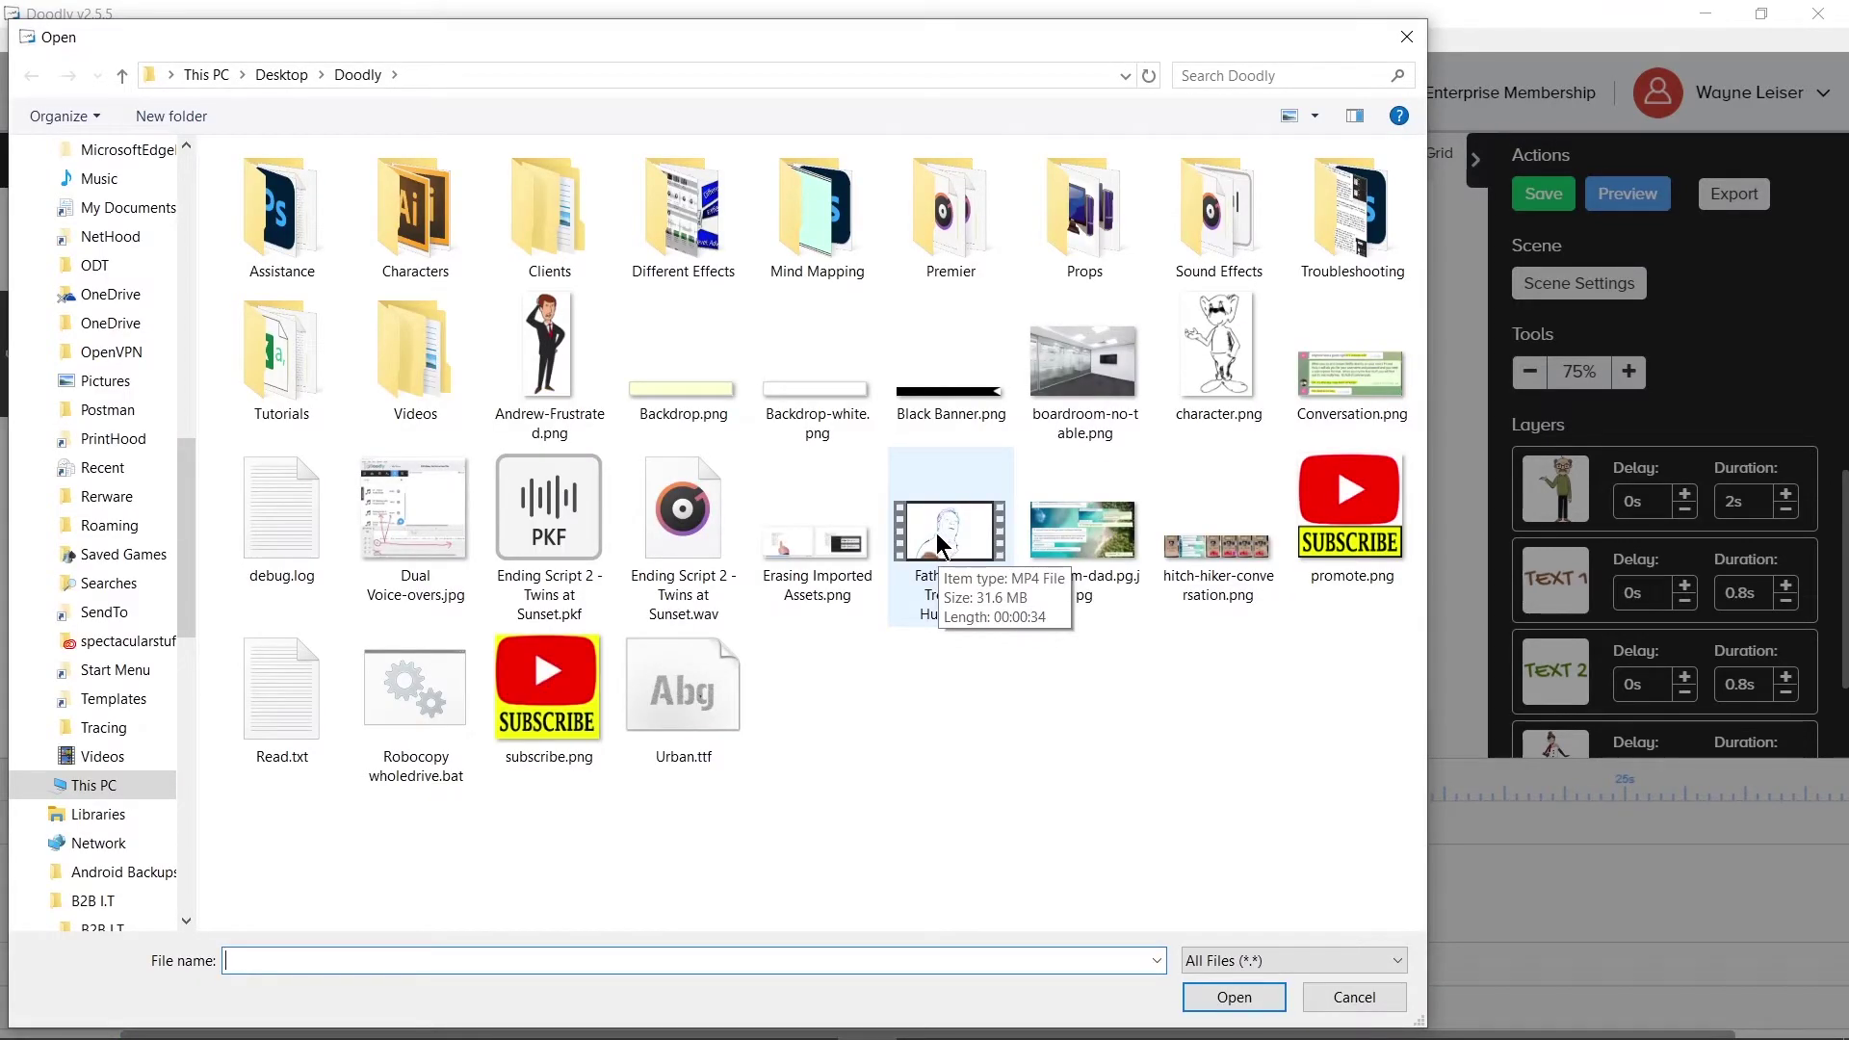
double_click(1219, 346)
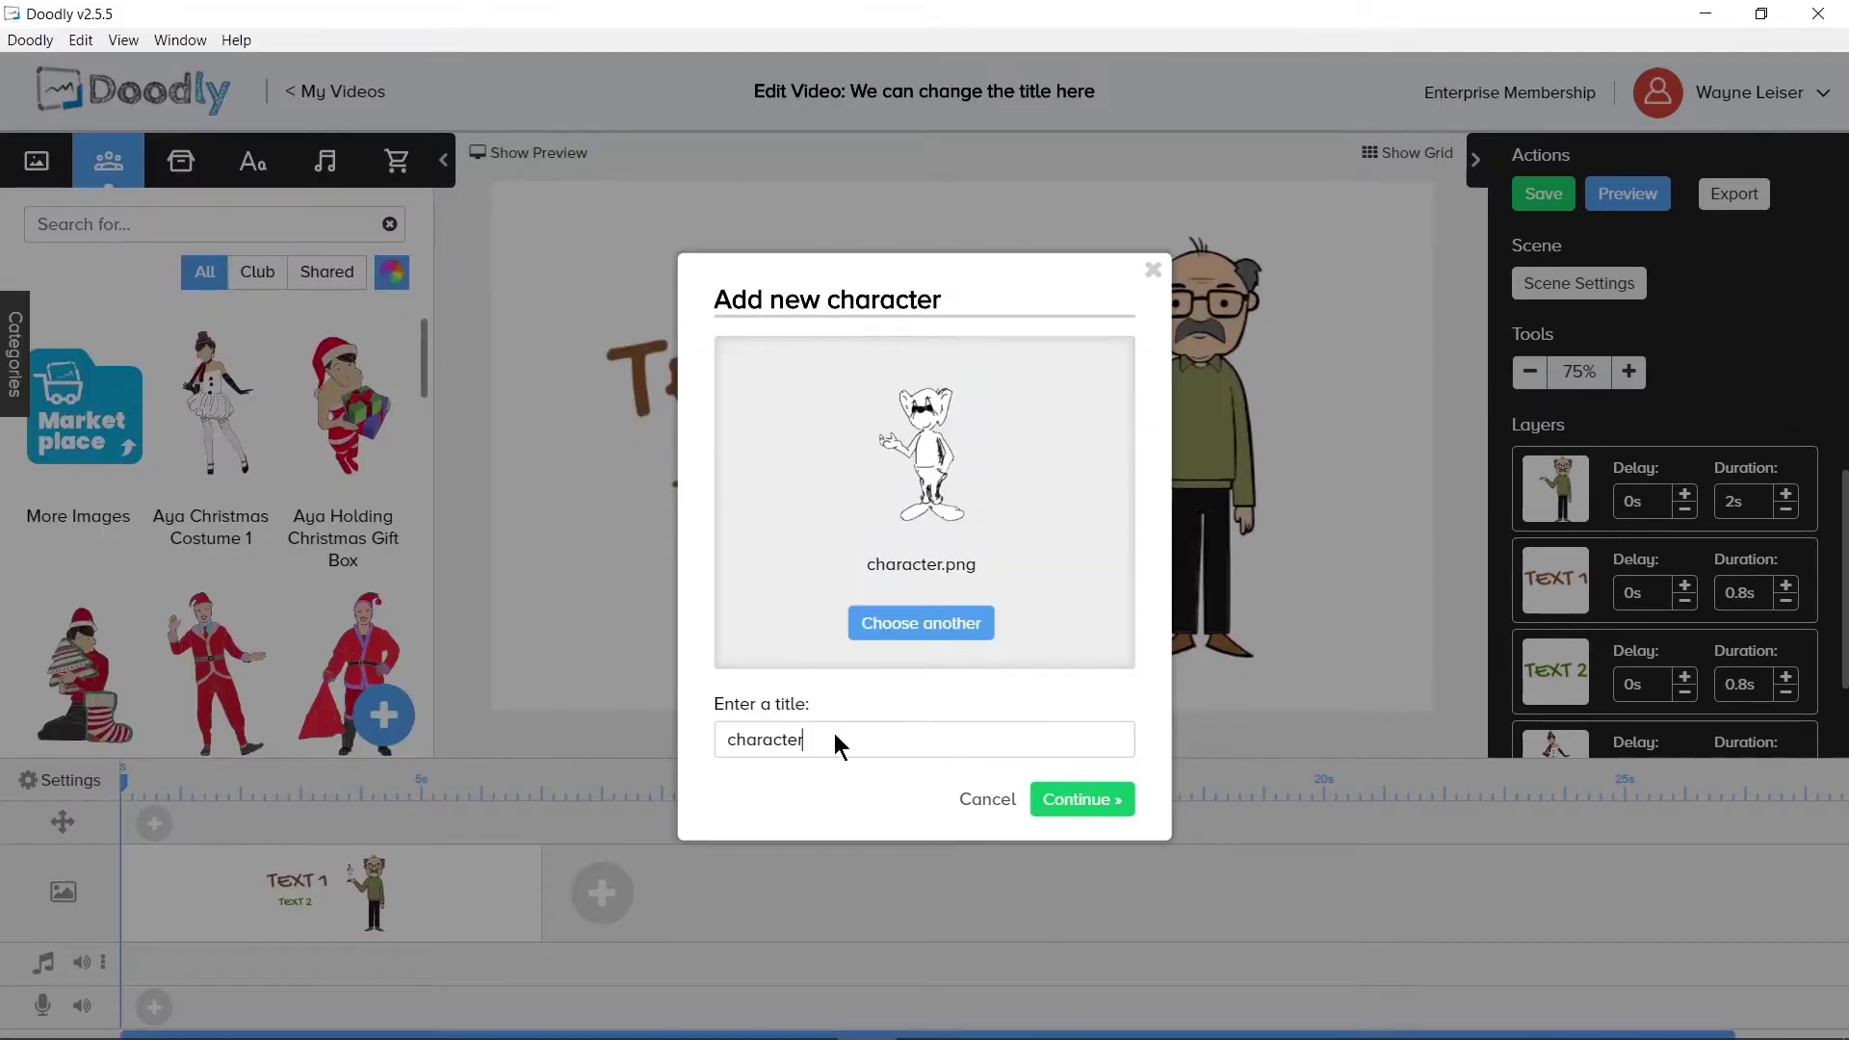
drag(834, 740, 683, 757)
key(Left)
text(Custom)
key(shift+Right)
text(C)
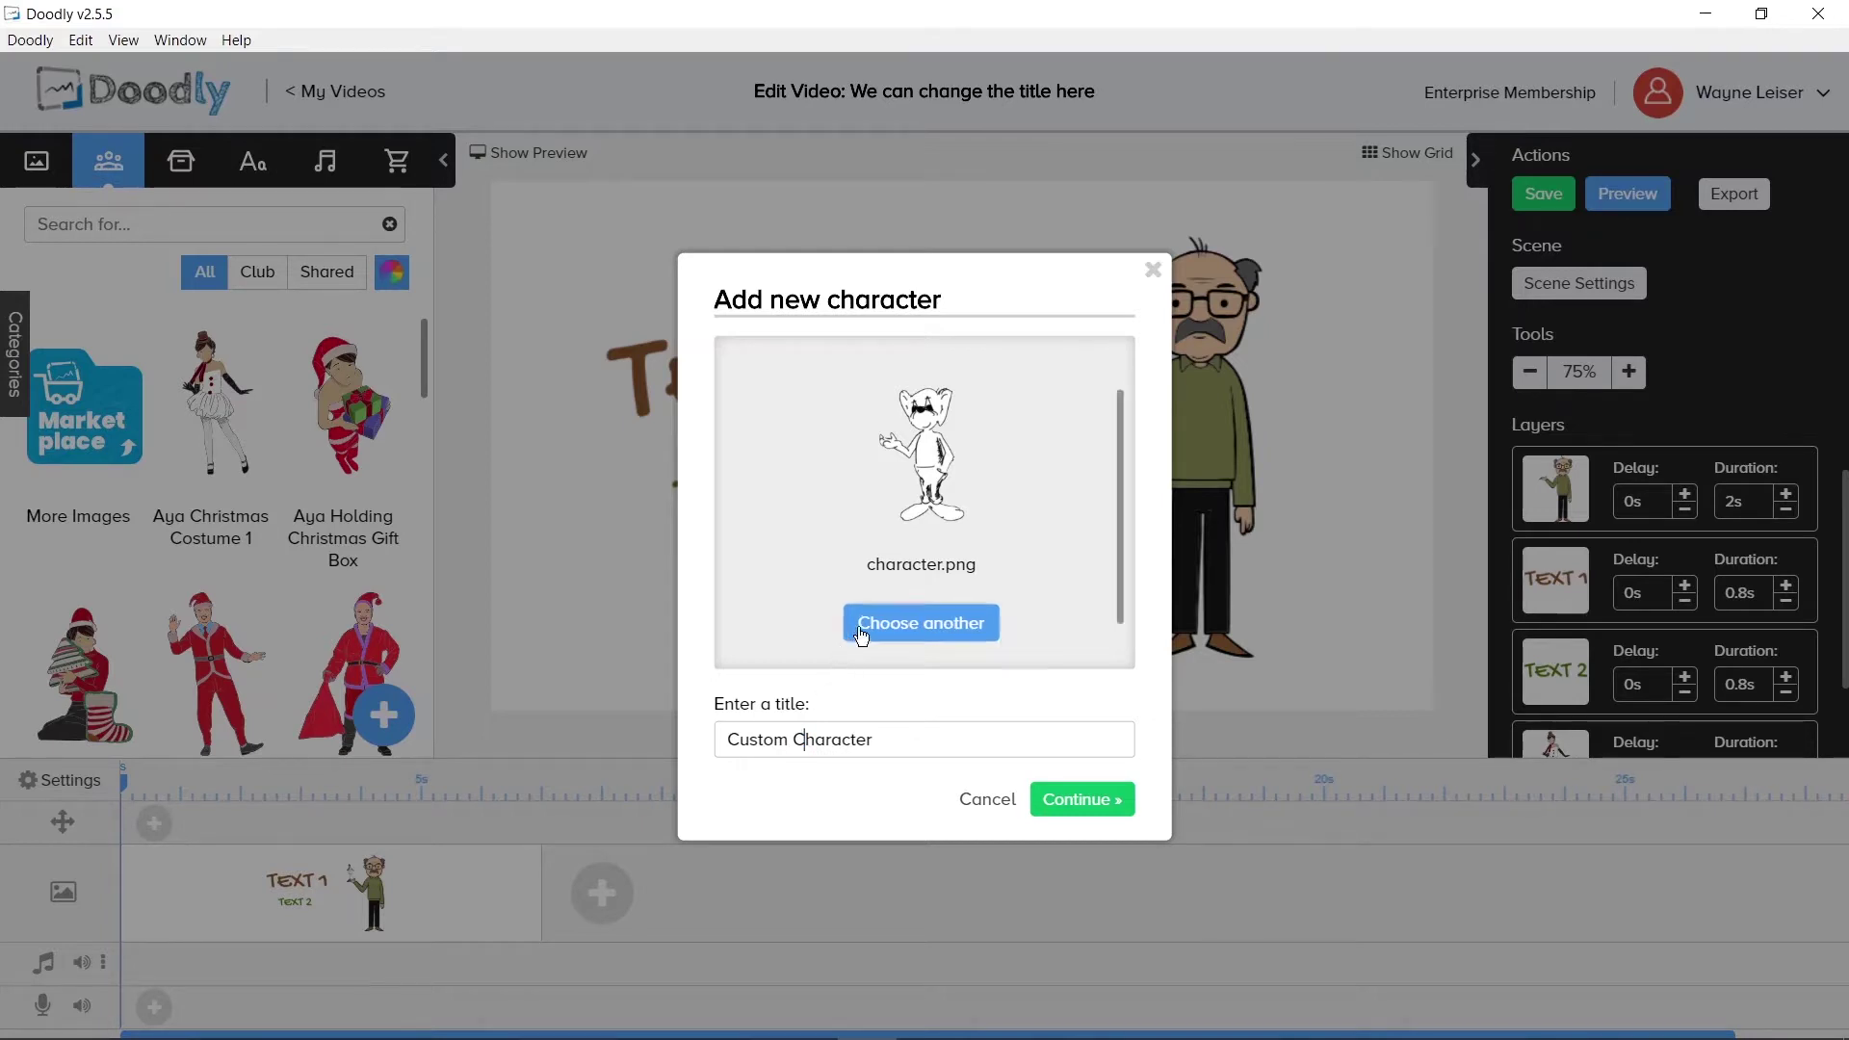
Upload Custom Character, place it over the text, then delete it from the scene via the trash icon
click(1094, 803)
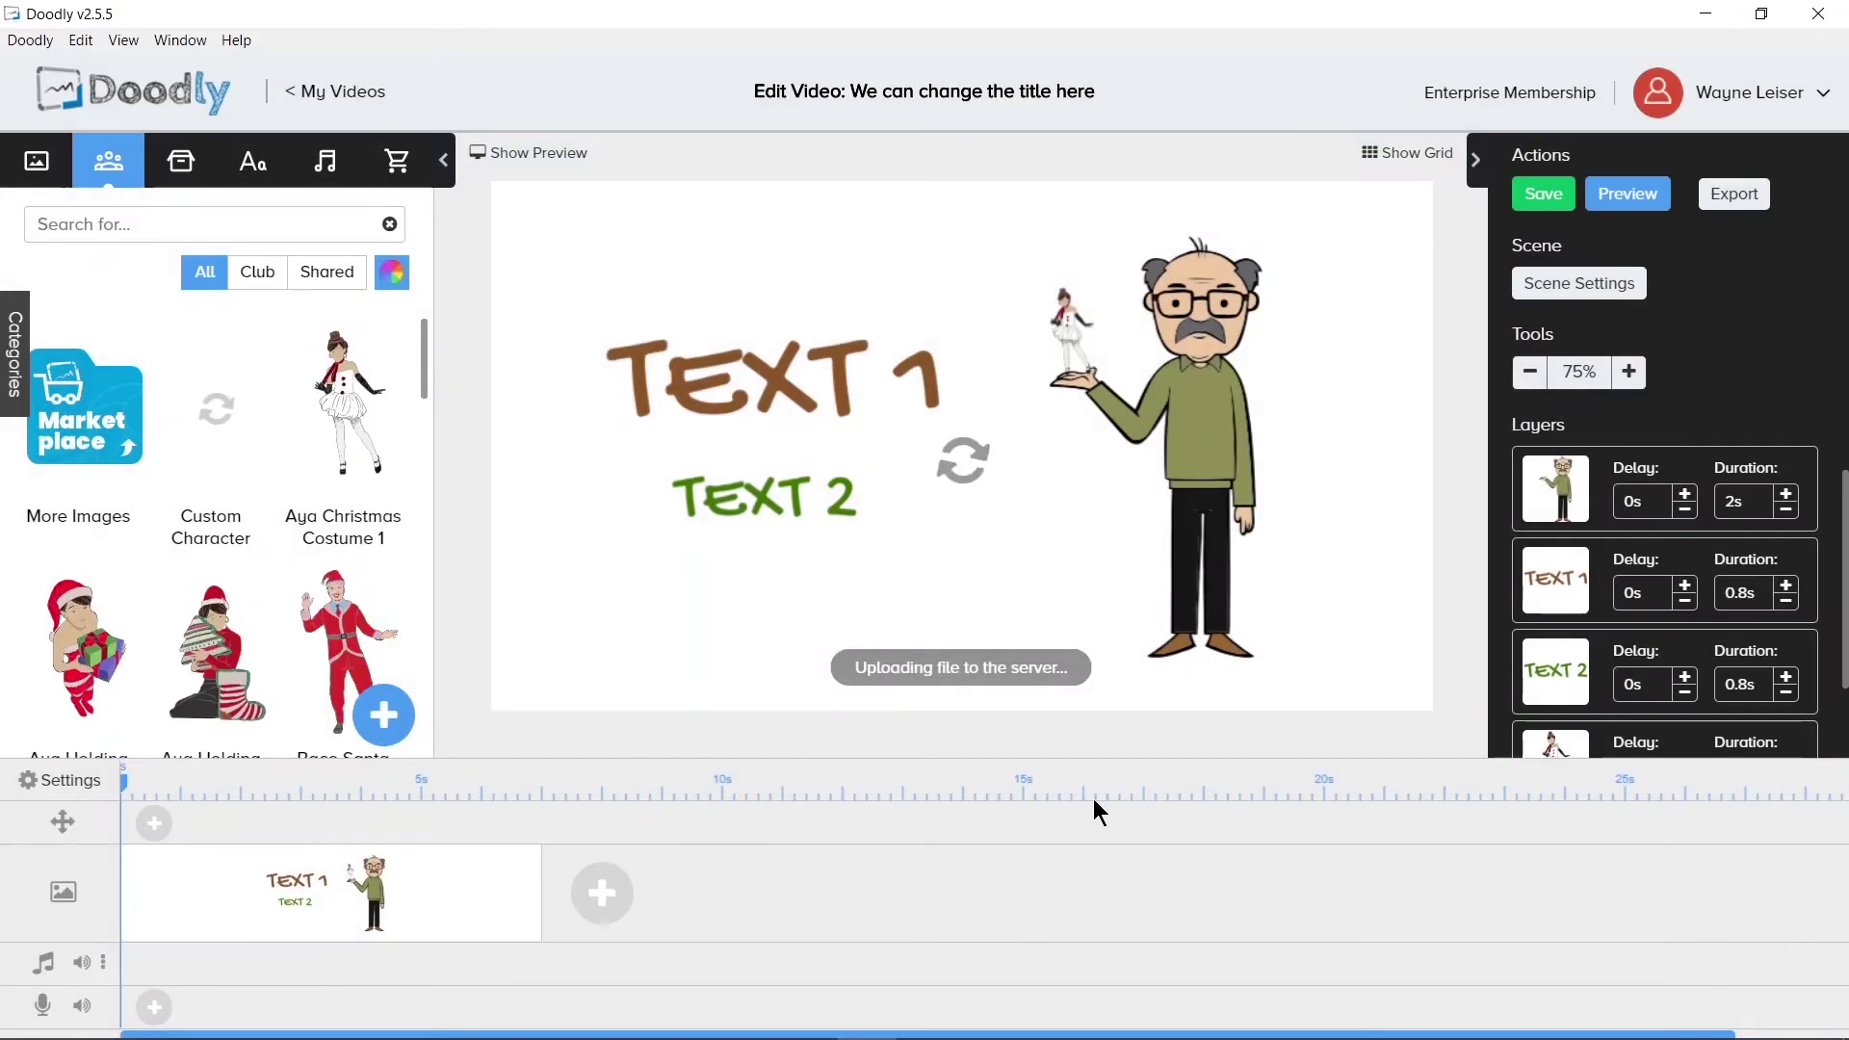
drag(1066, 502, 906, 548)
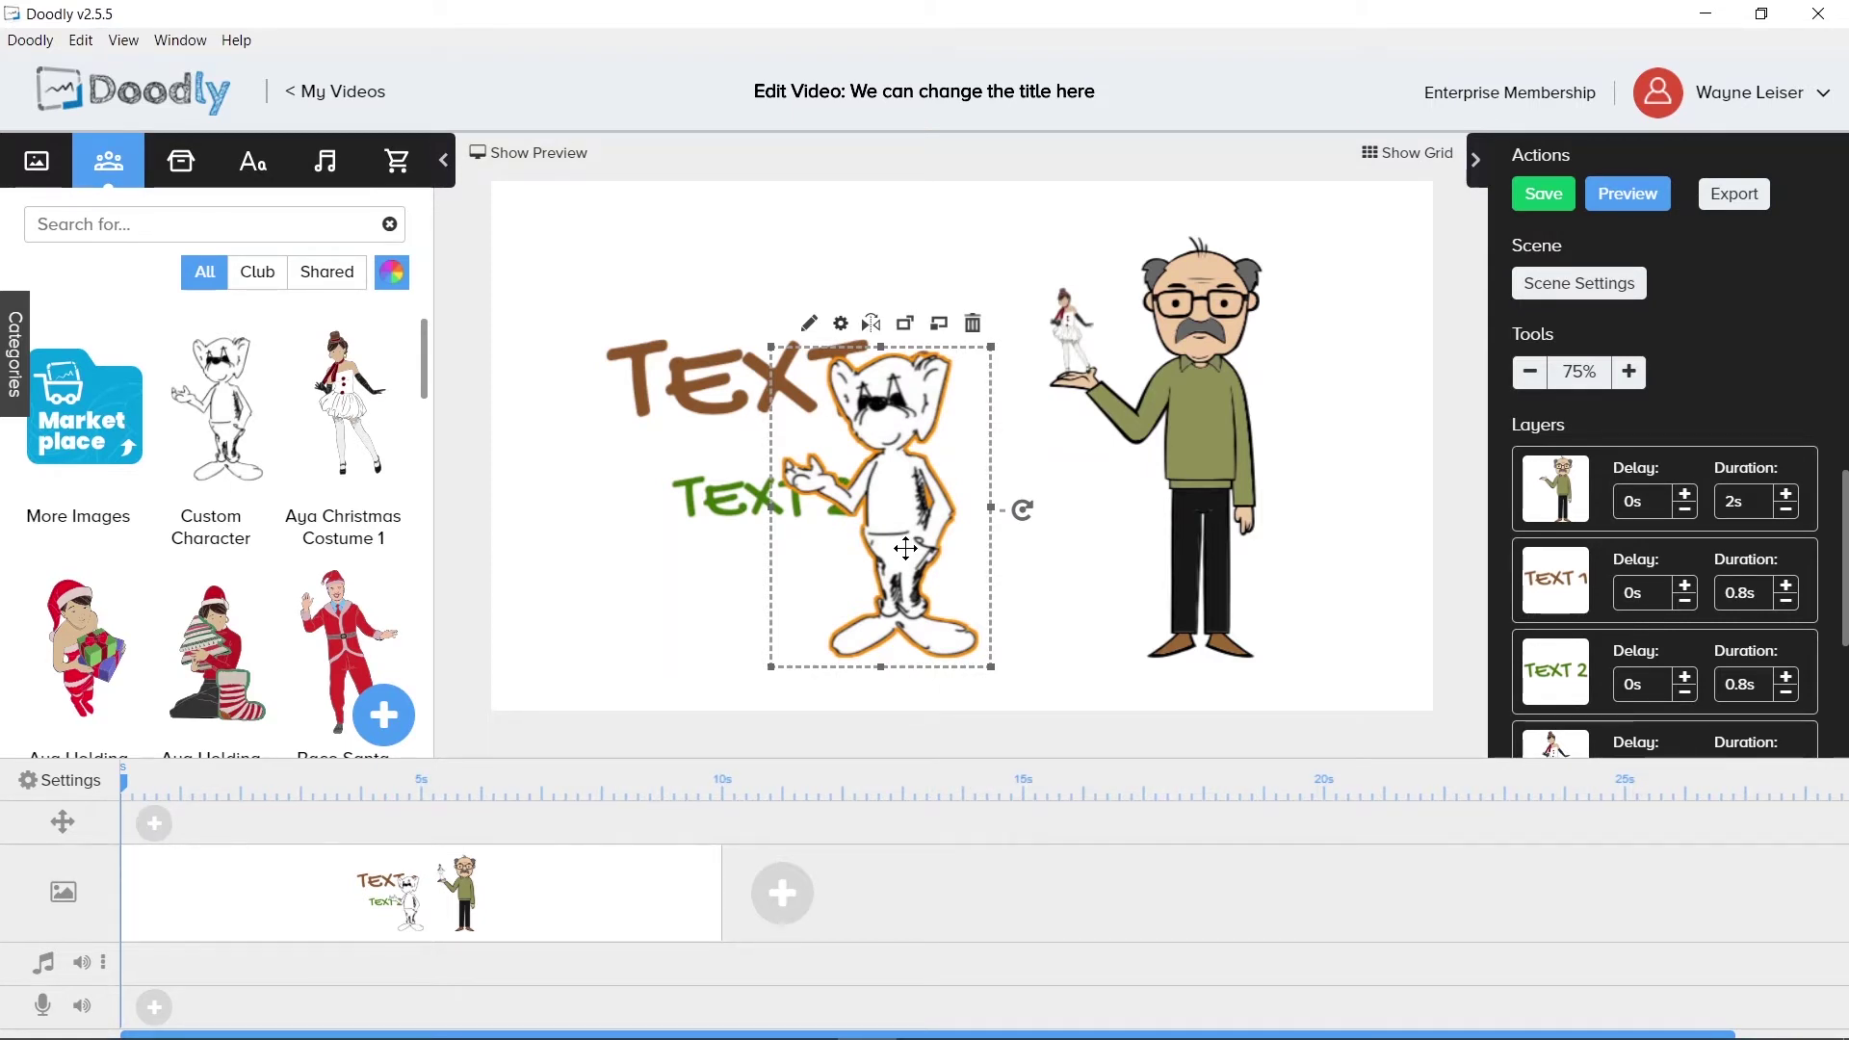
key(Delete)
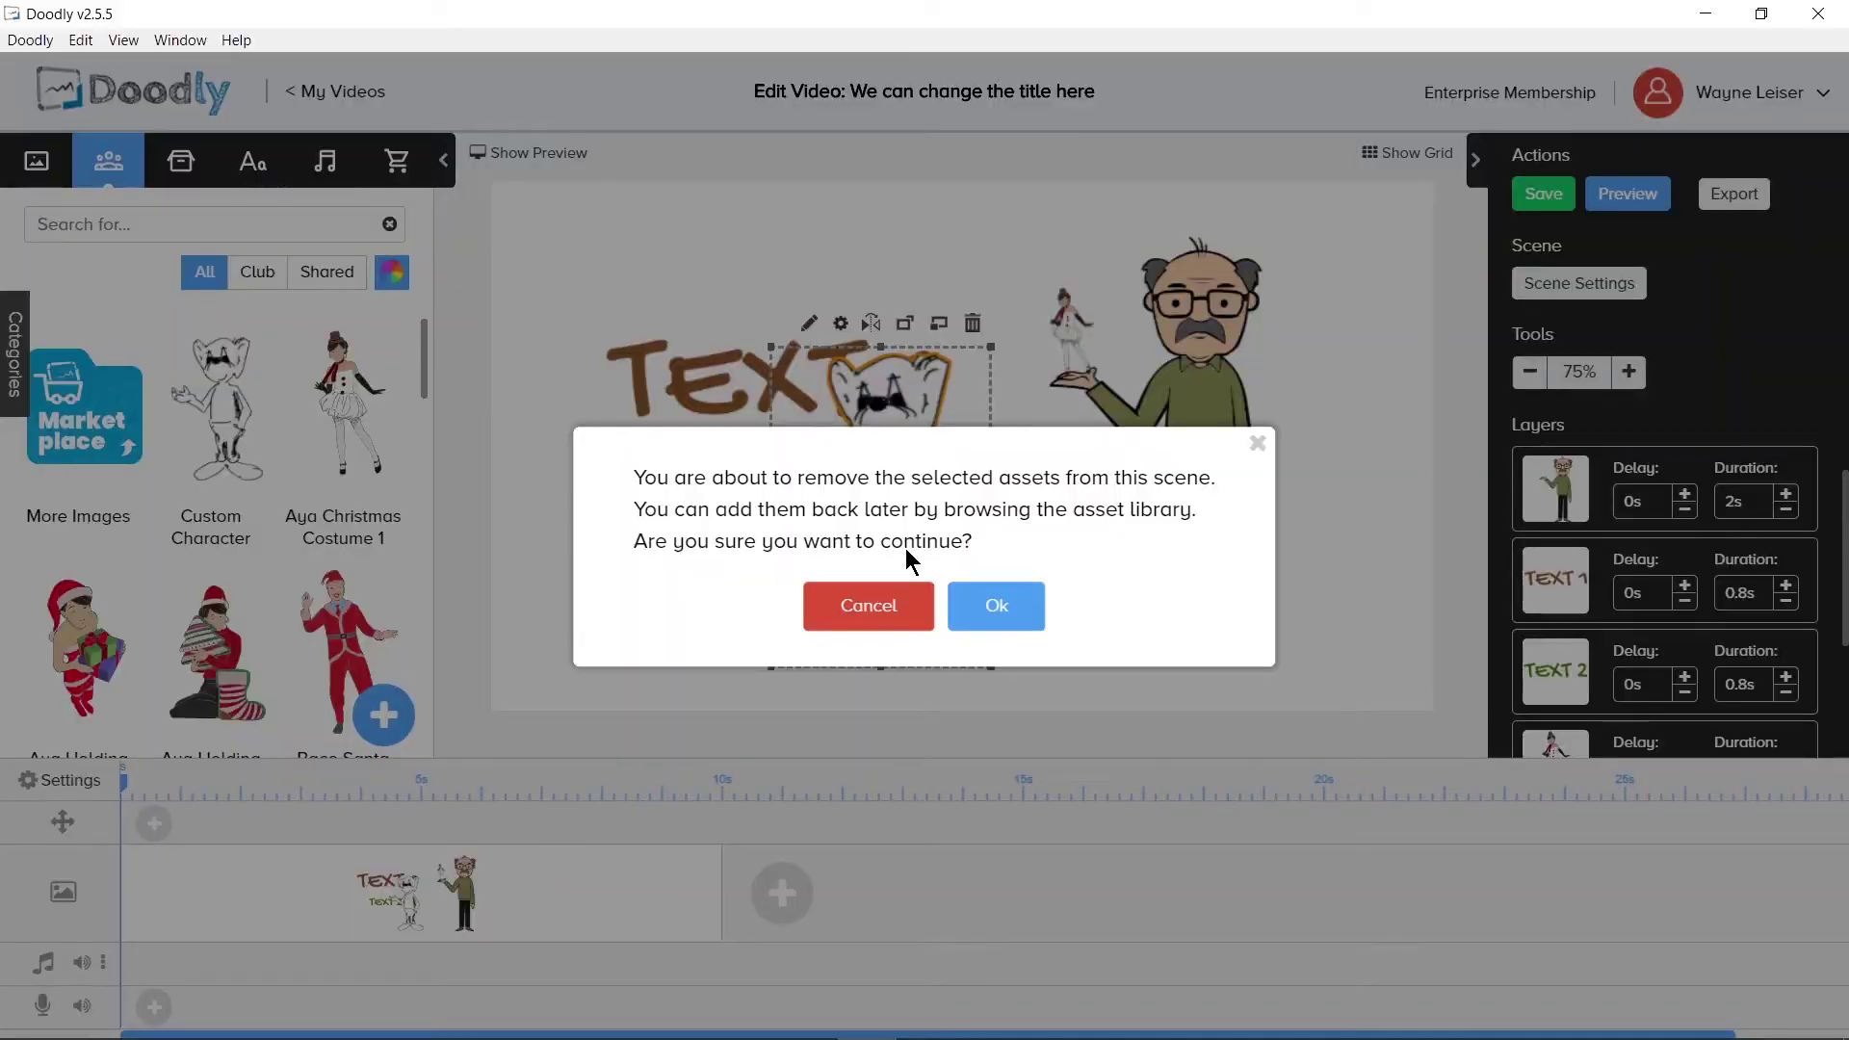
click(879, 617)
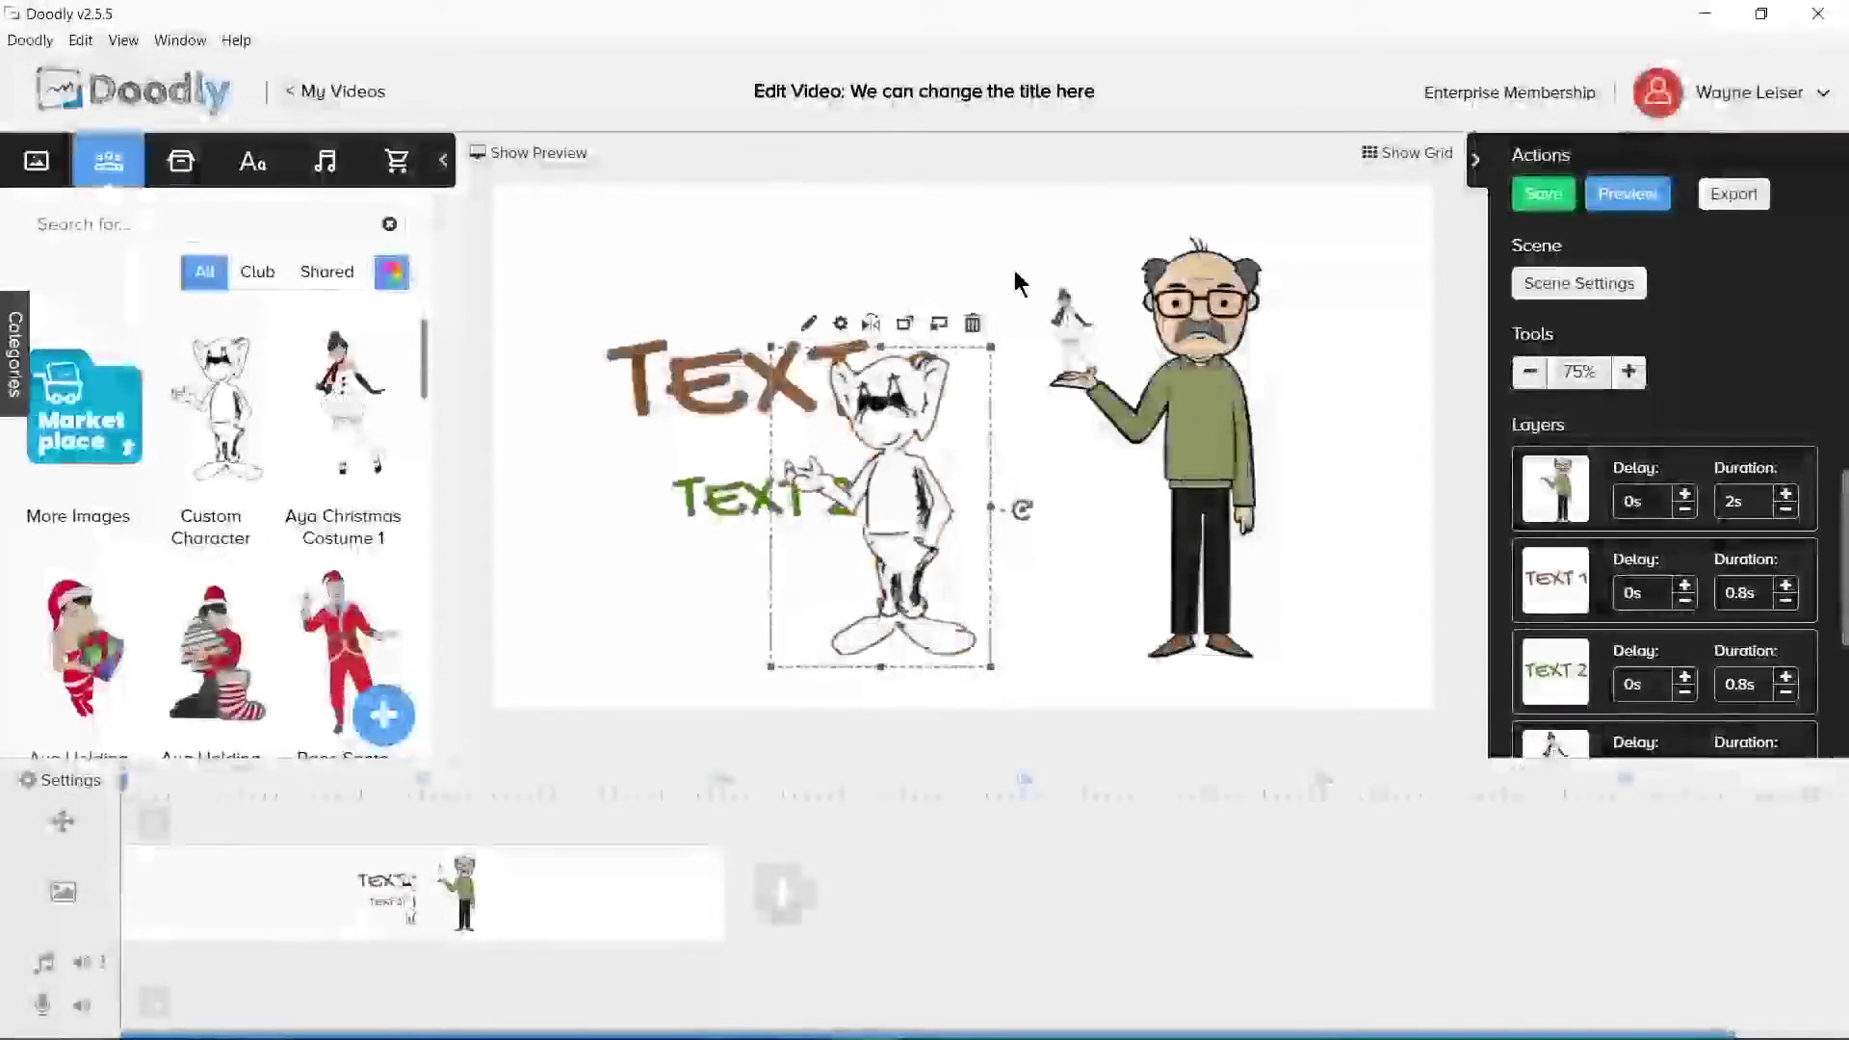
click(974, 324)
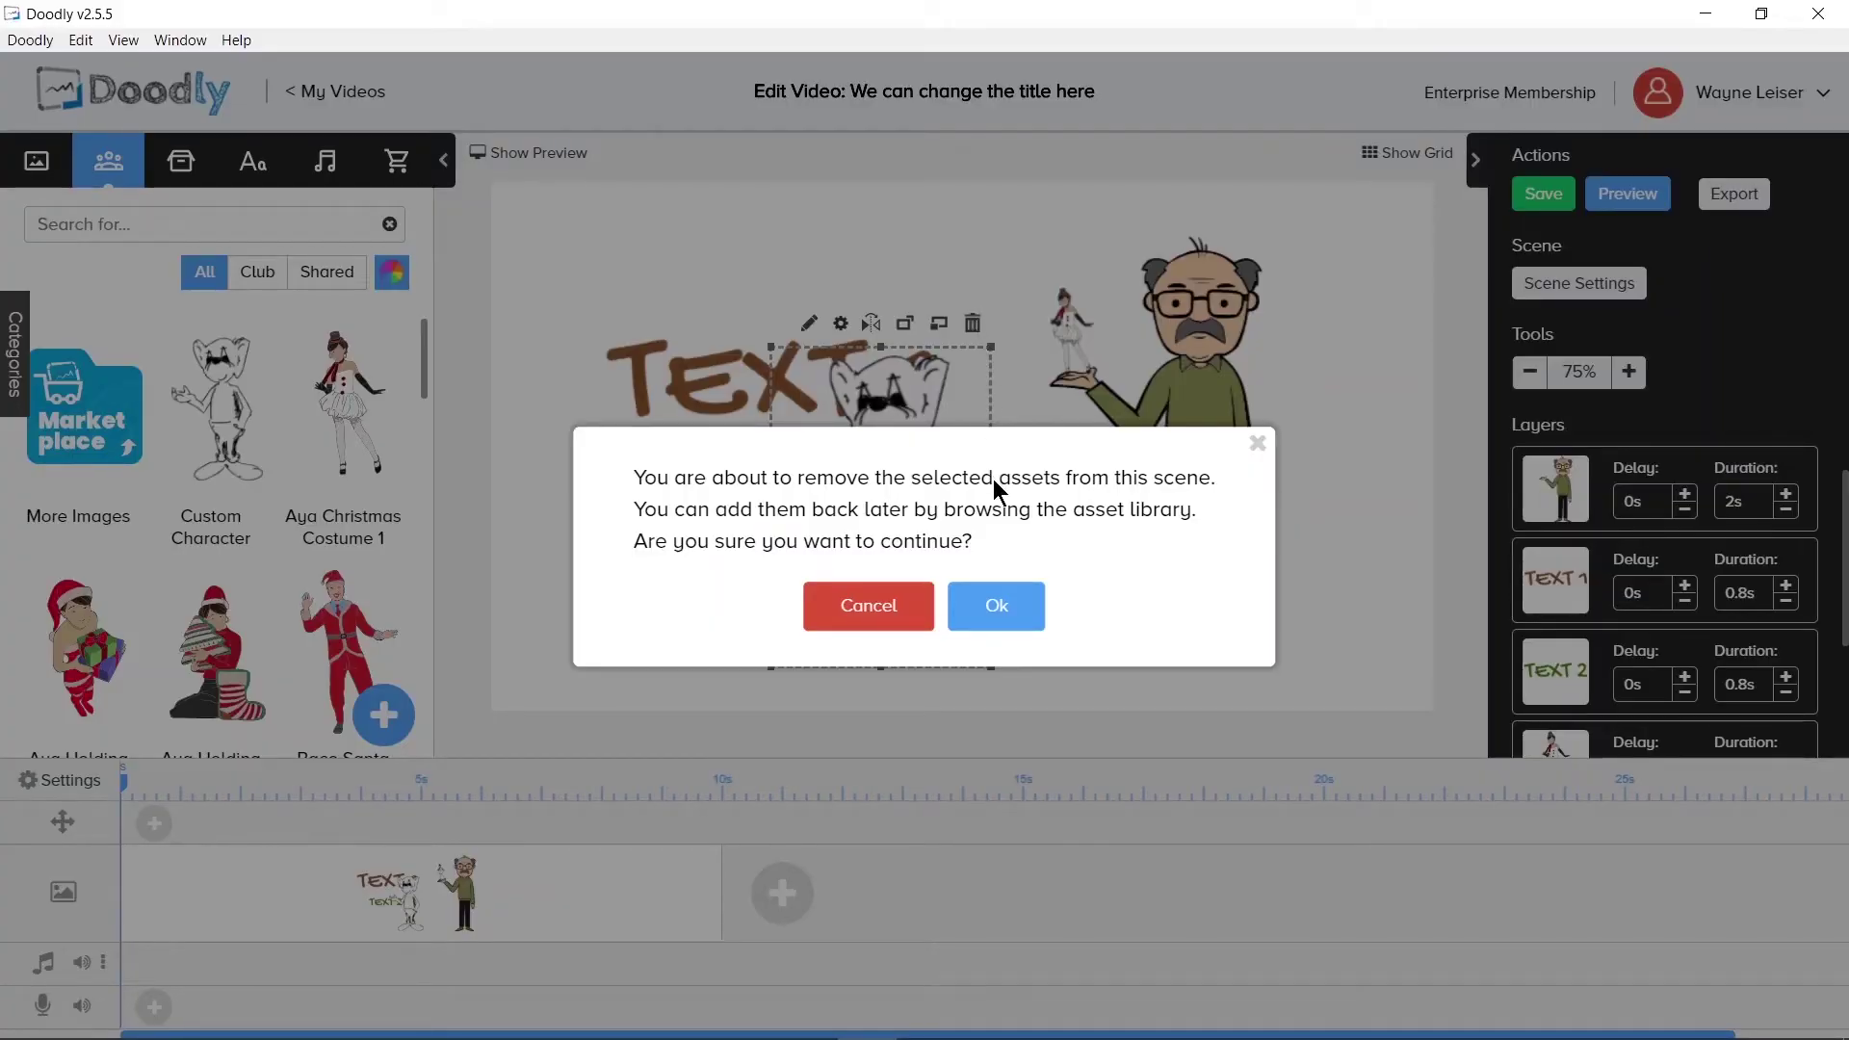
click(998, 606)
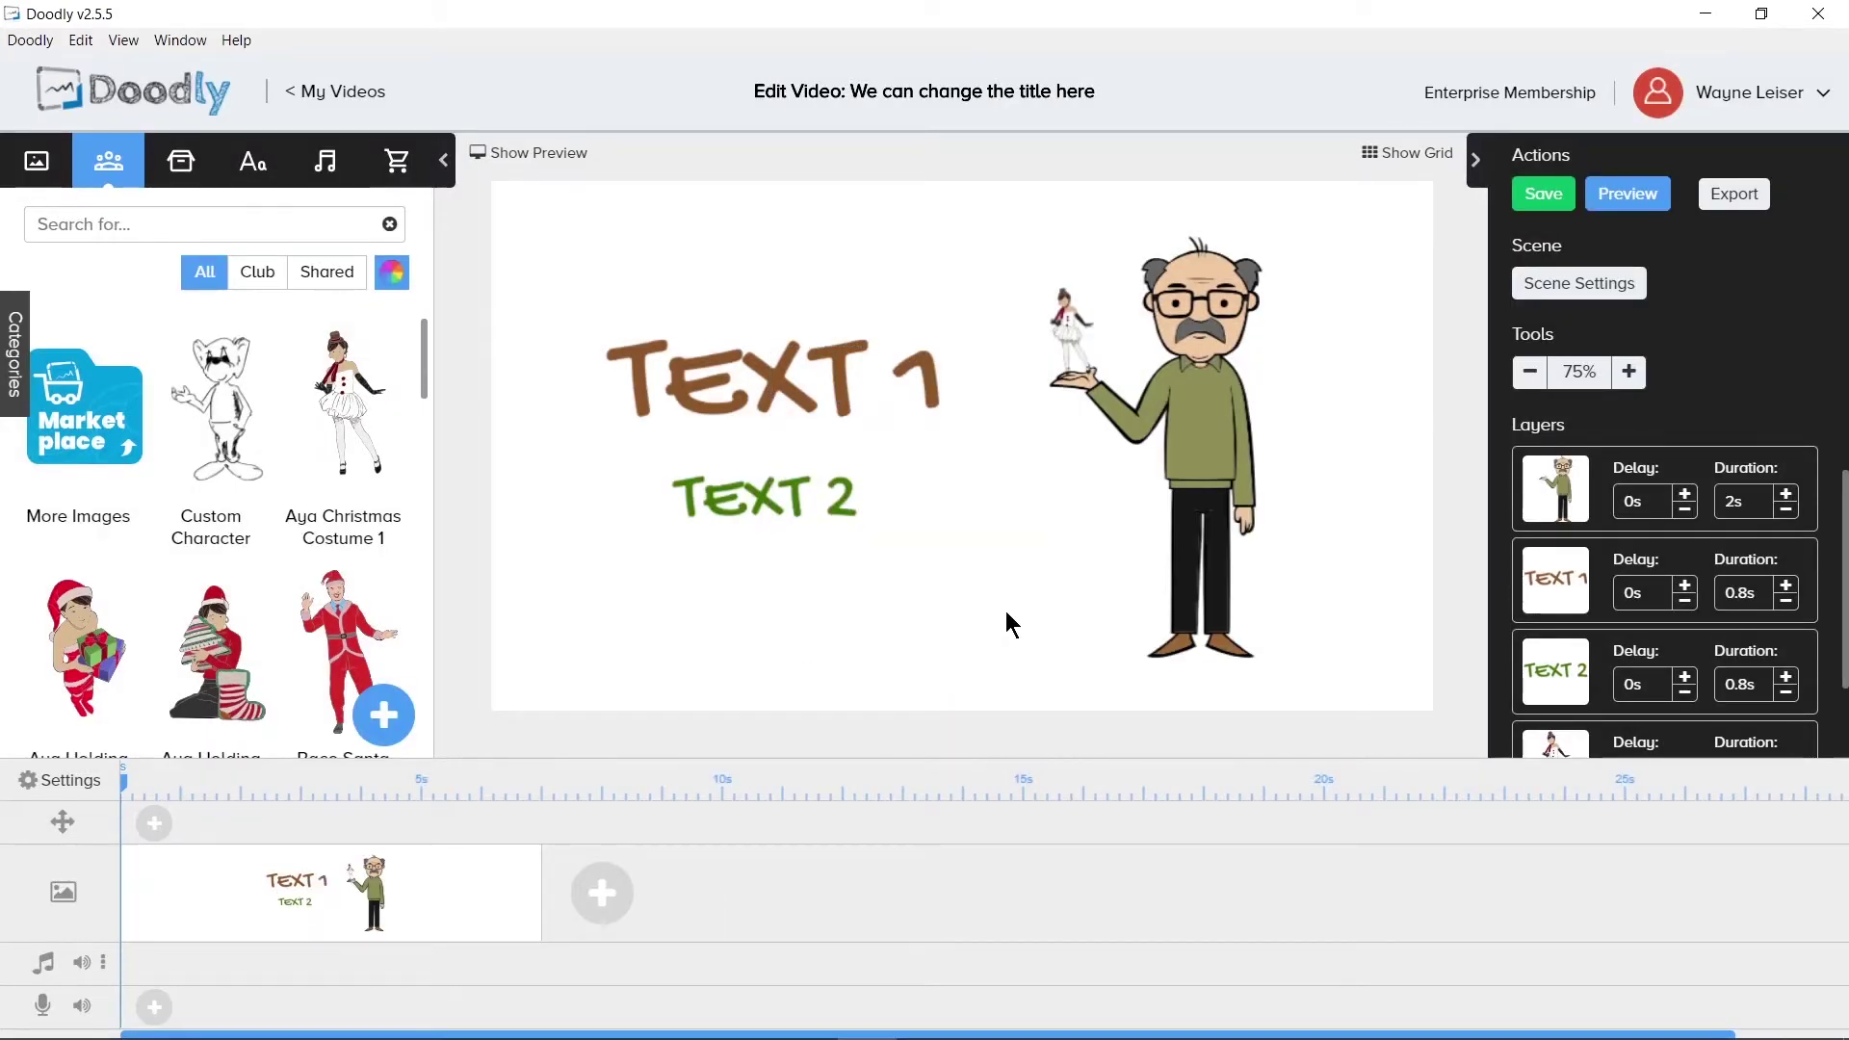
Rename the Custom Character asset, keeping the name unchanged
right_click(238, 424)
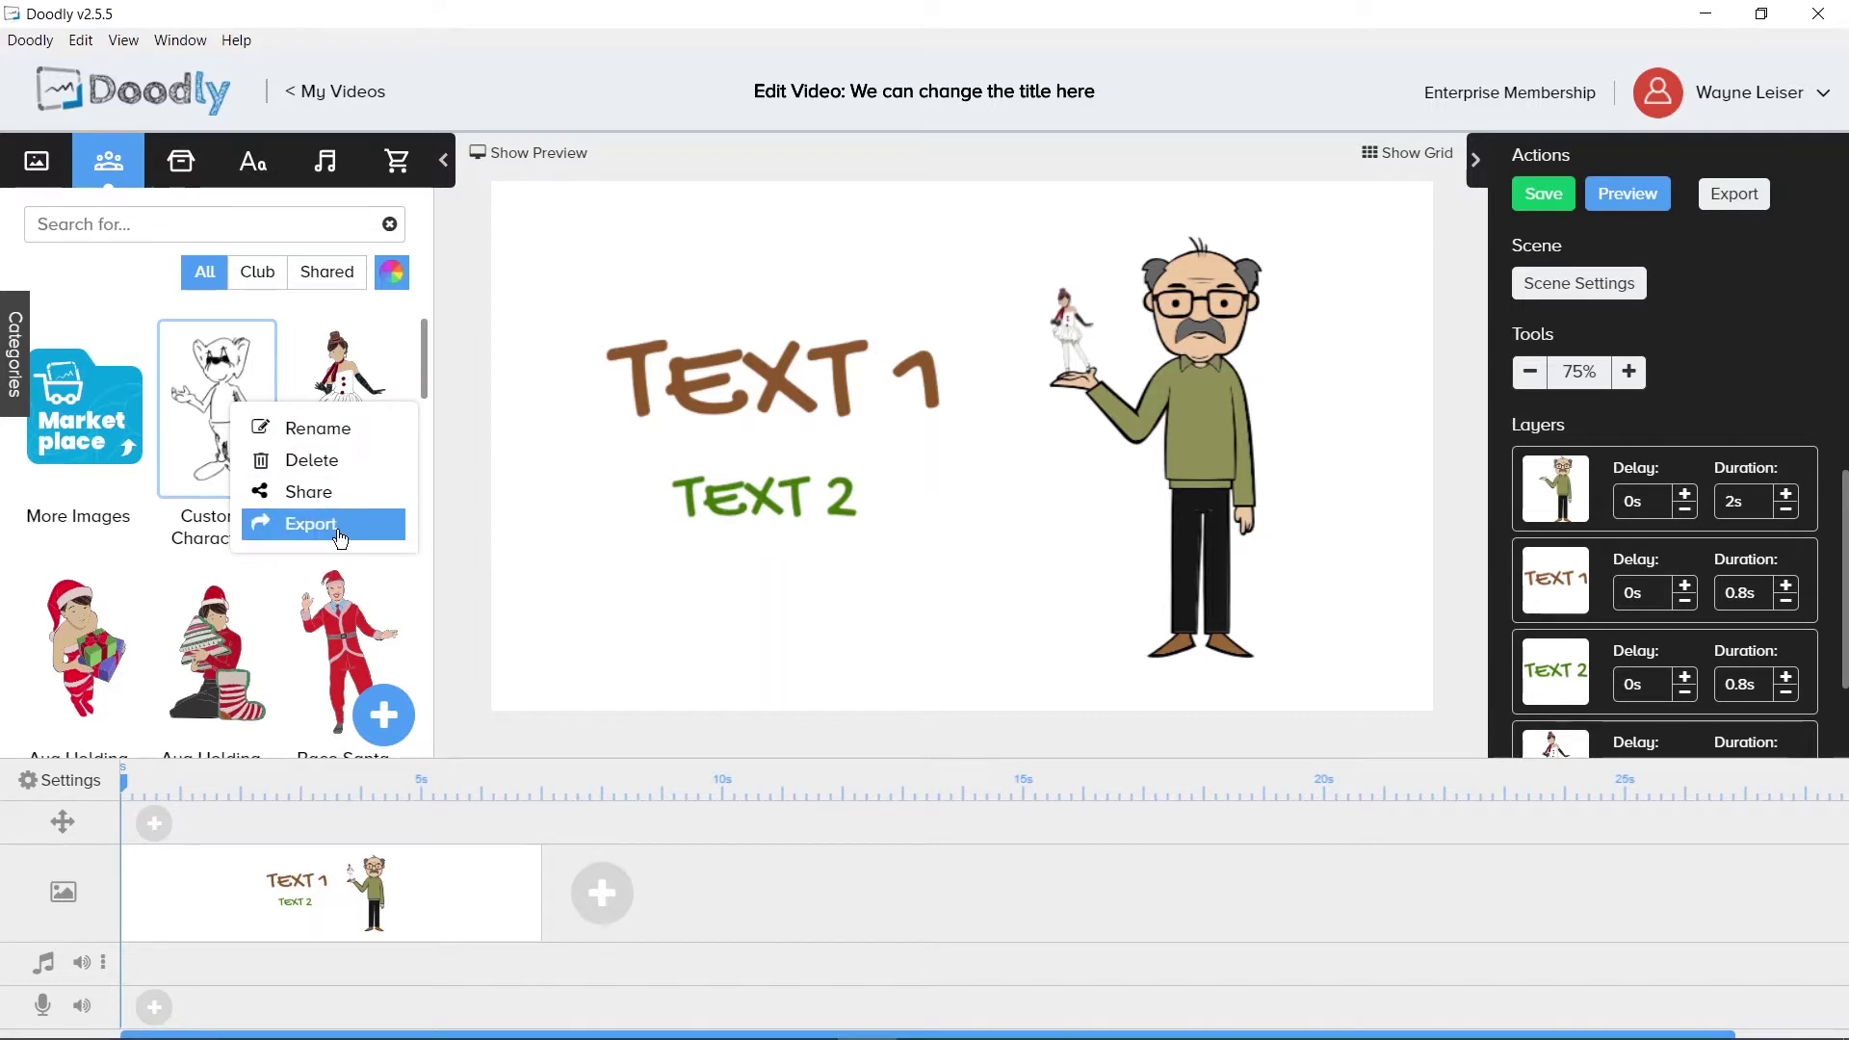
click(339, 425)
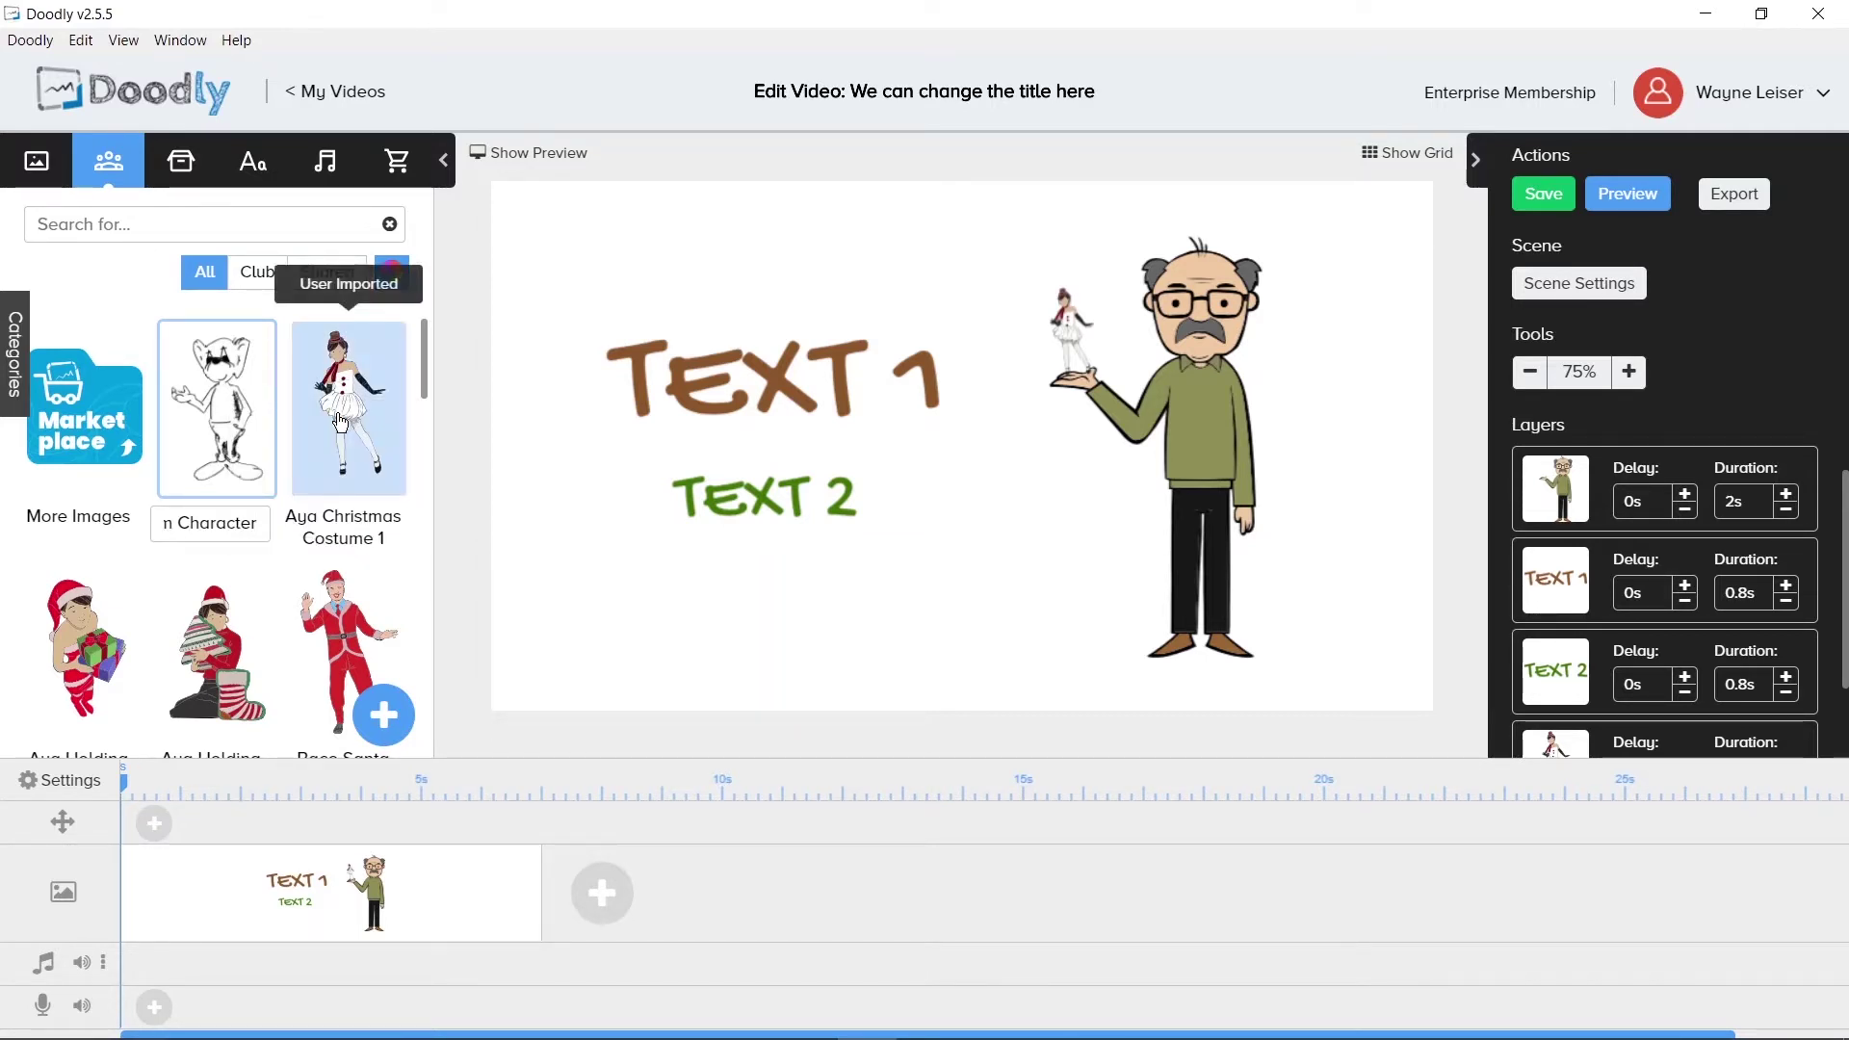
key(Home)
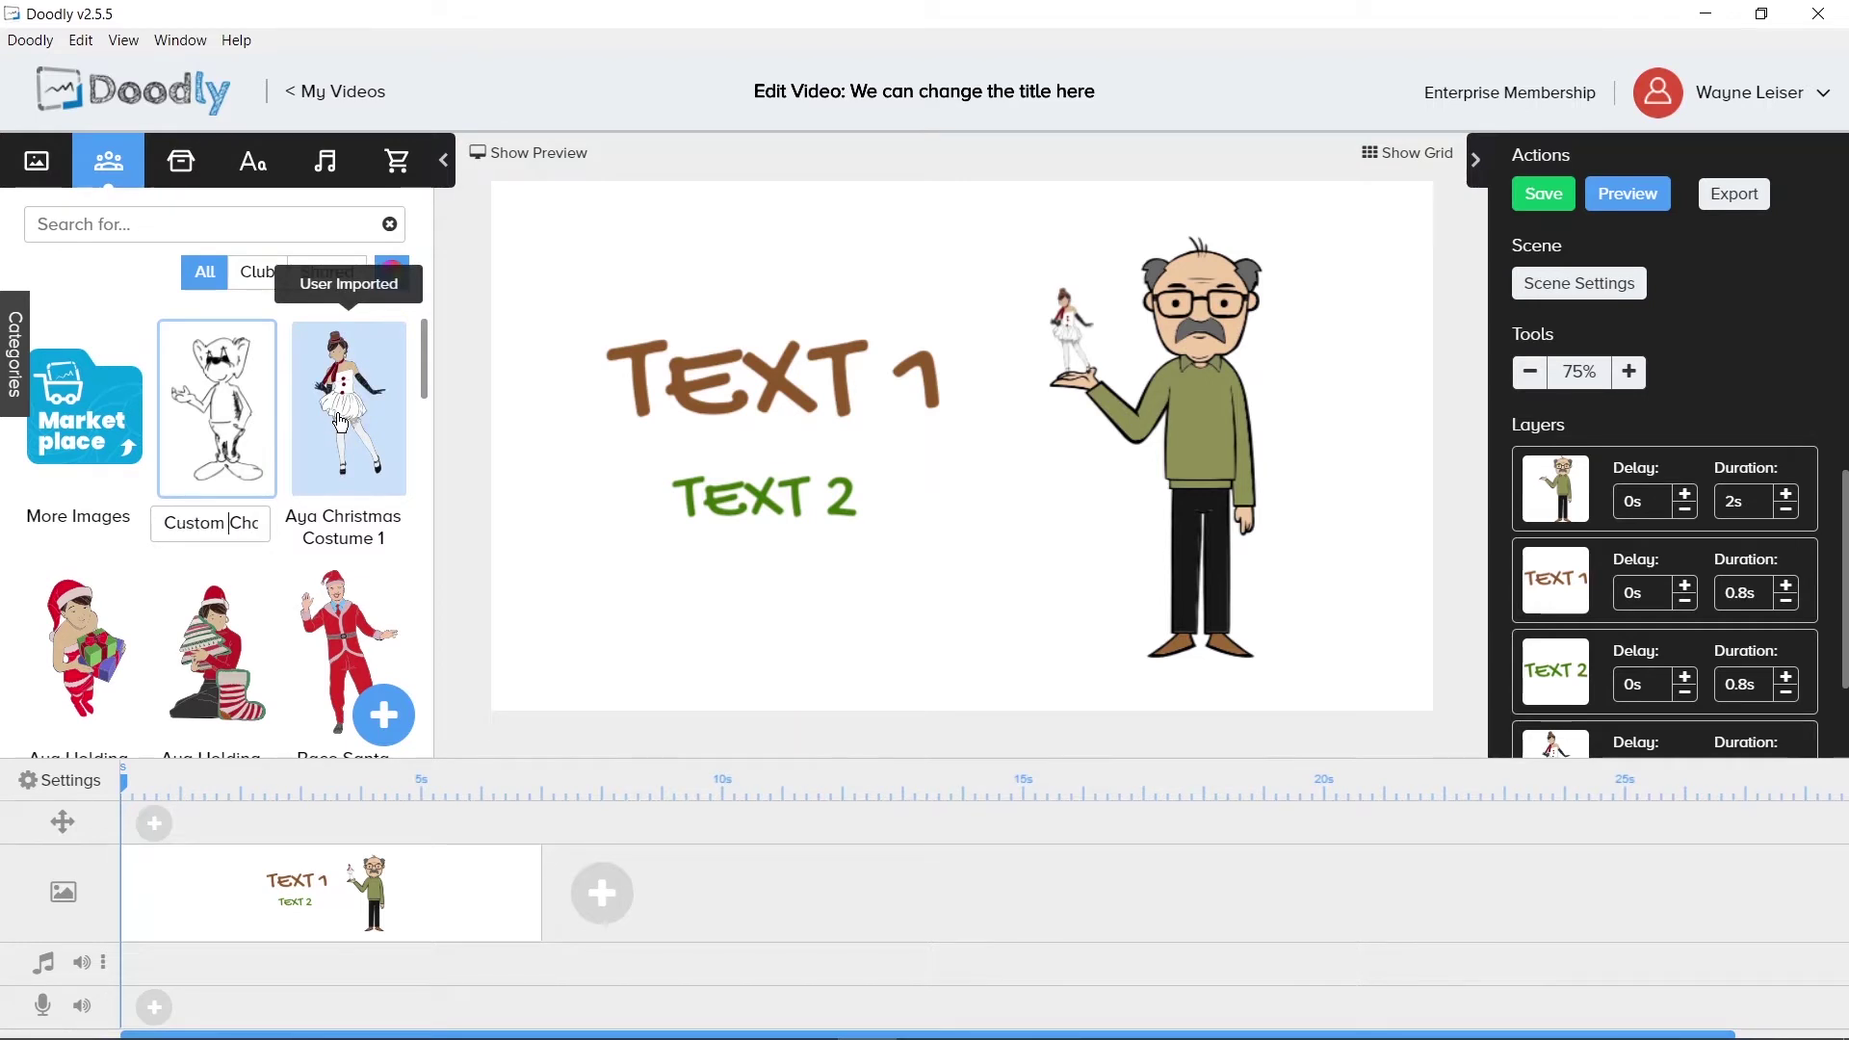
key(End)
key(Return)
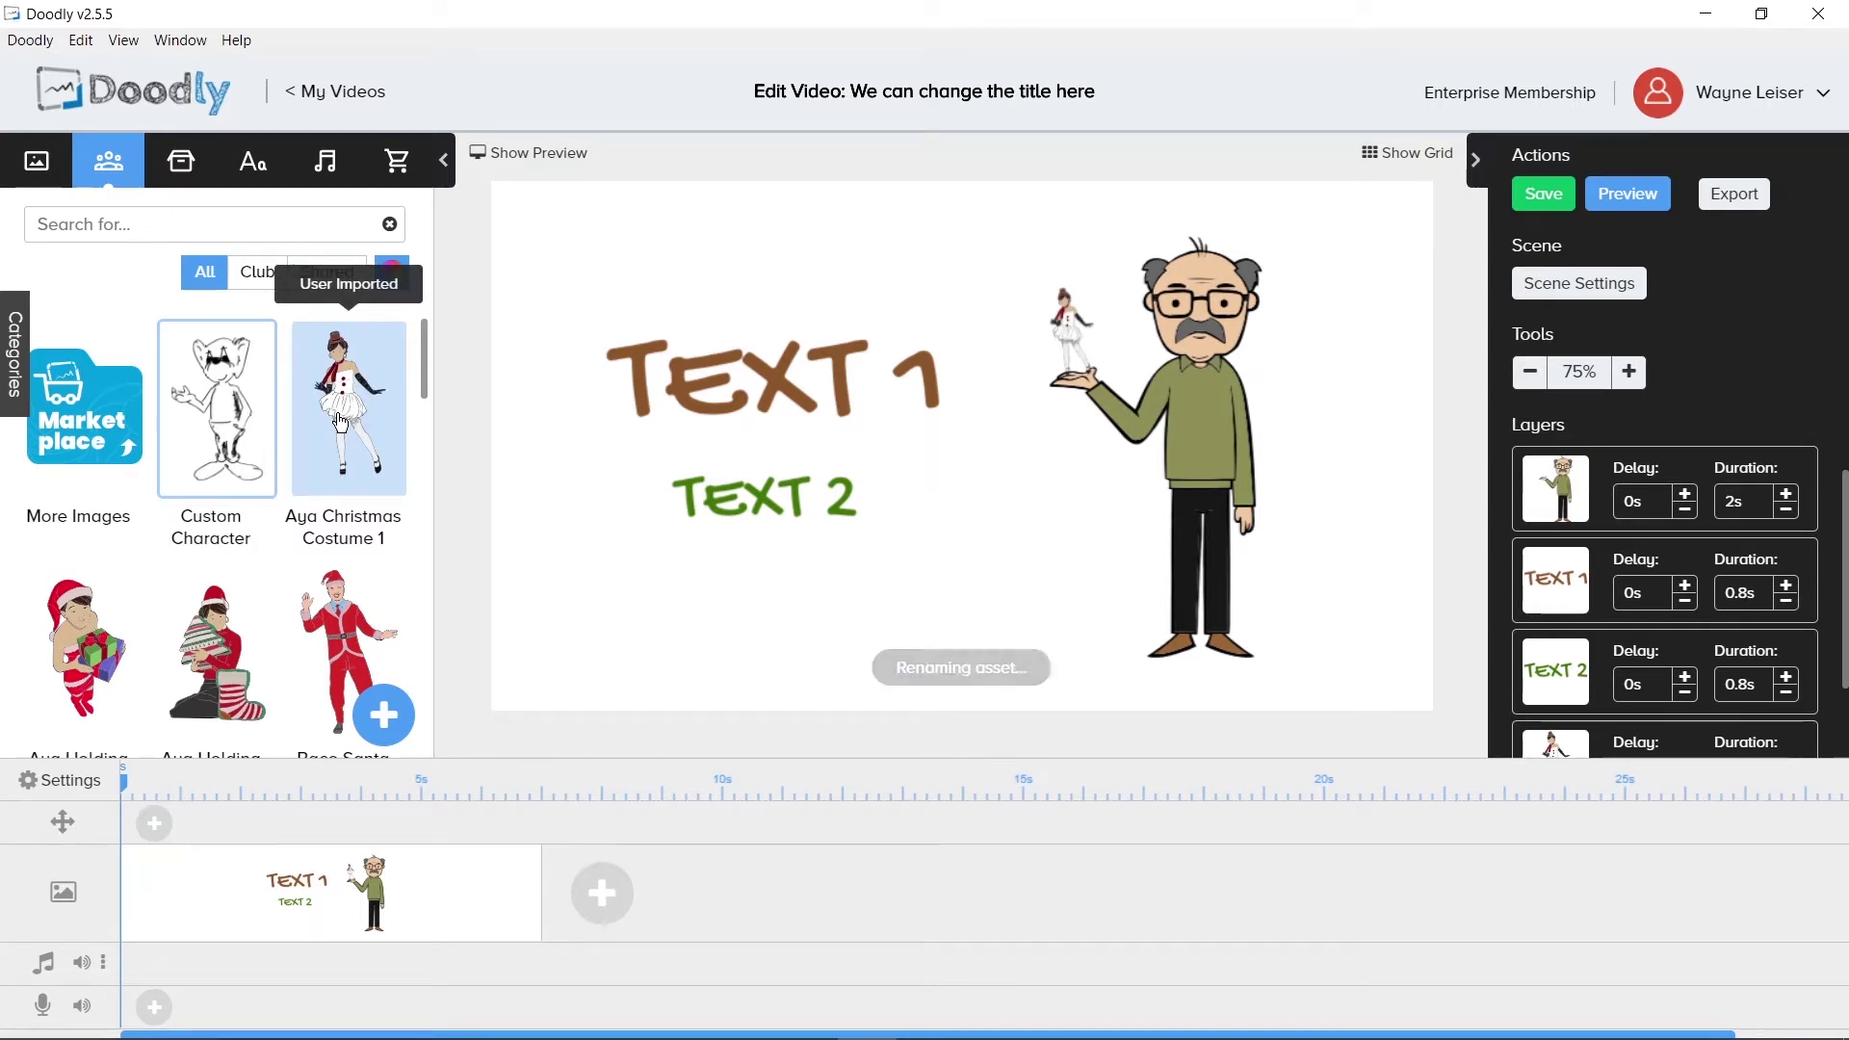
Start deleting the Custom Character asset, then cancel to keep it in the library
right_click(204, 424)
click(275, 454)
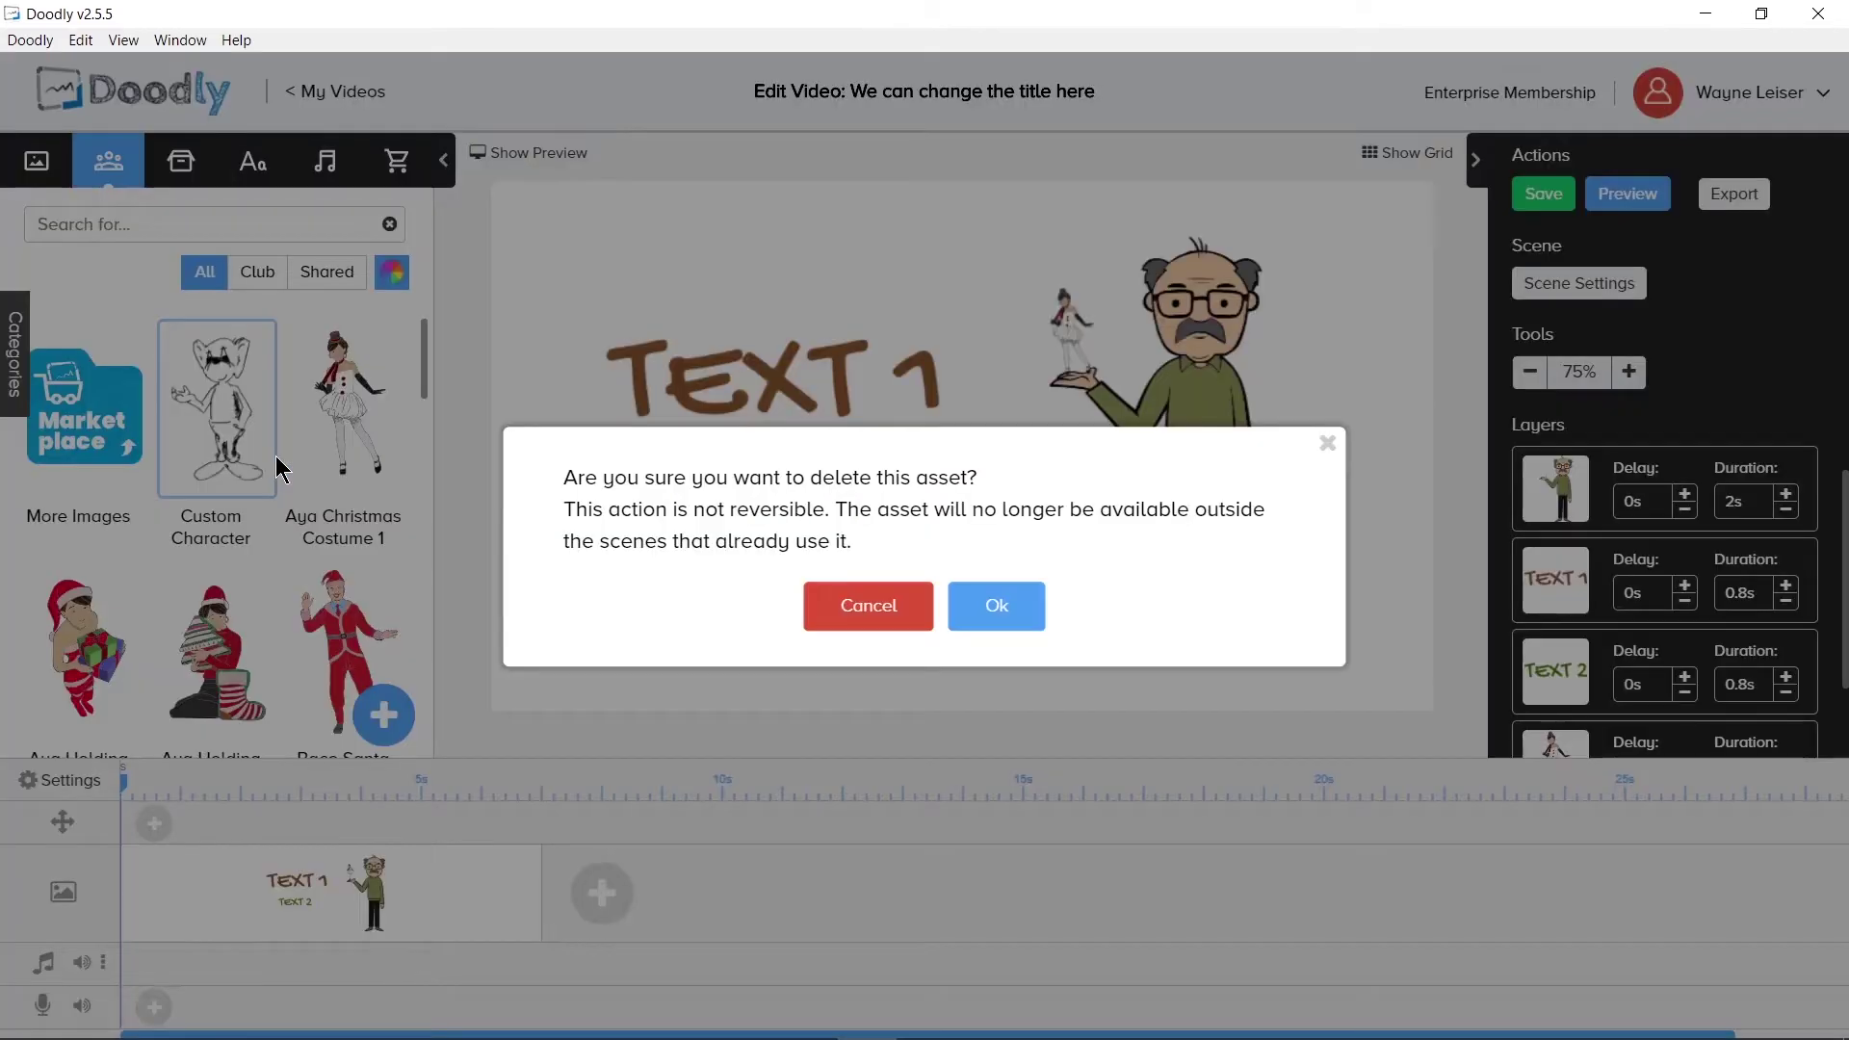
click(863, 613)
Open the share-with-a-friend dialog for Custom Character, then cancel without sharing
right_click(206, 418)
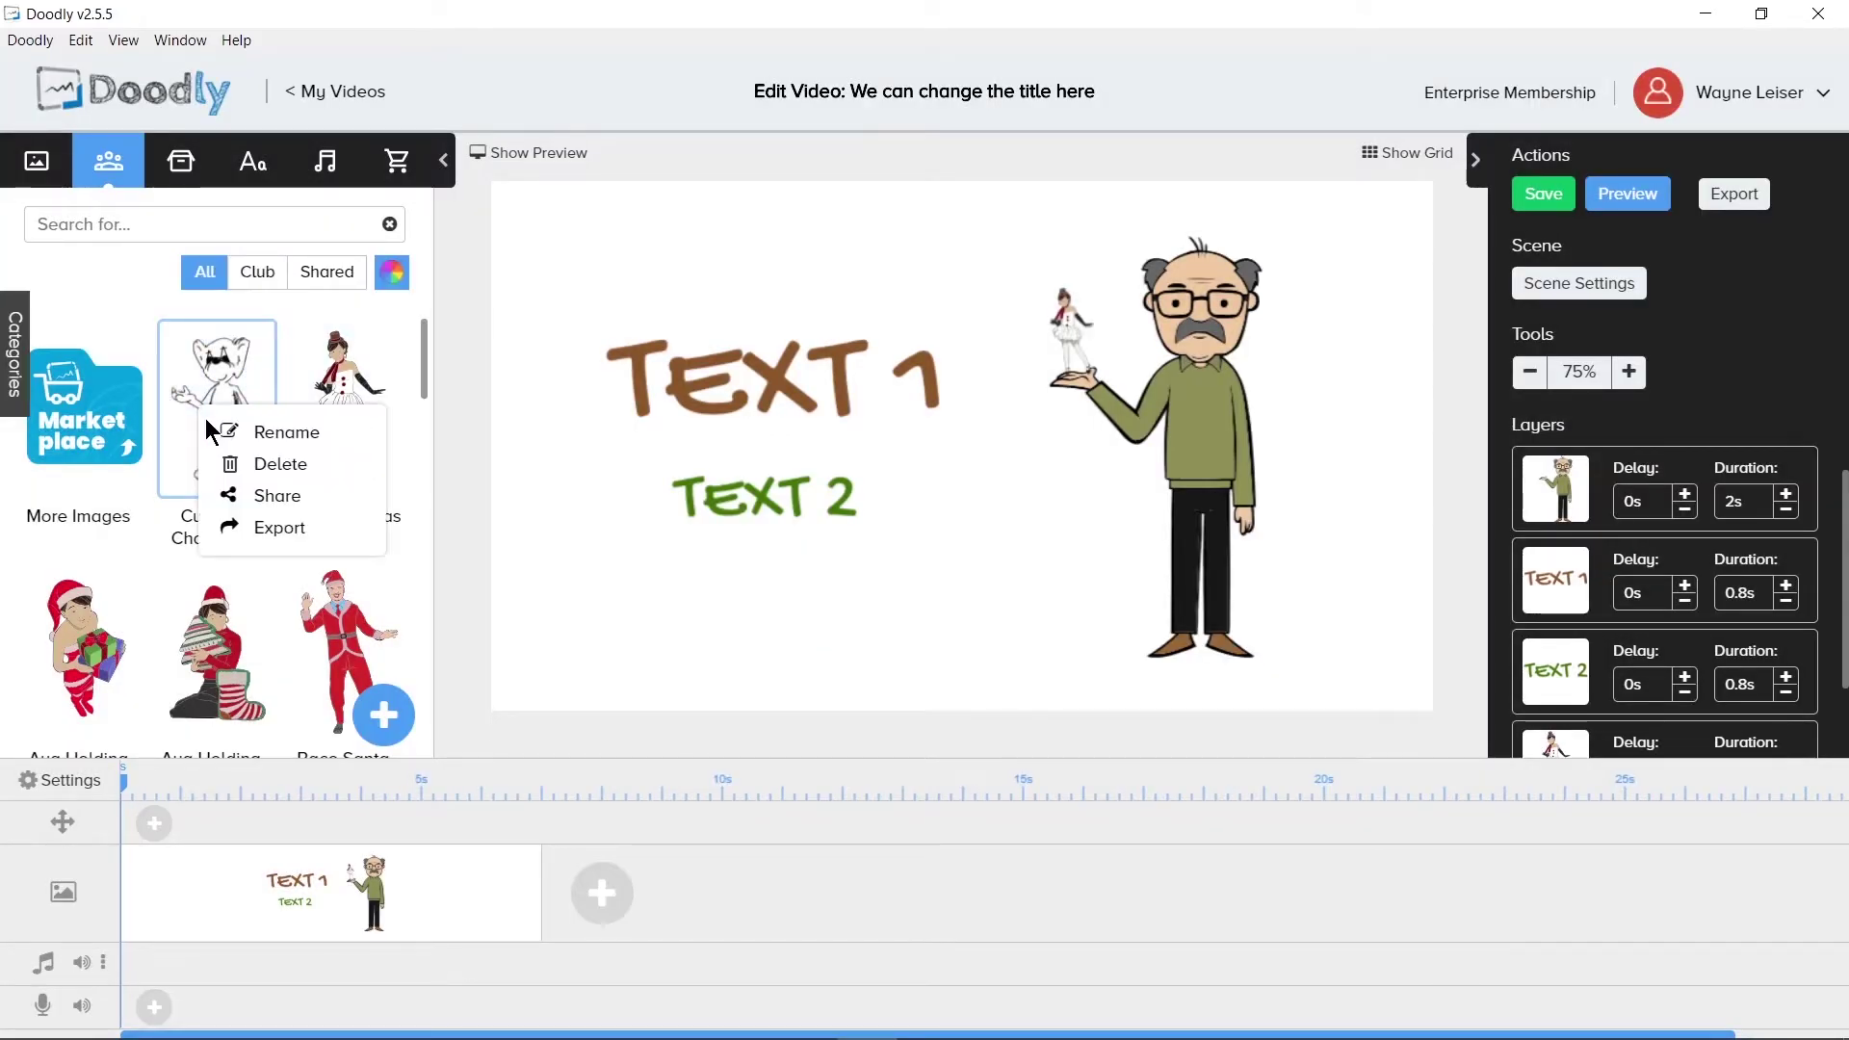
click(285, 499)
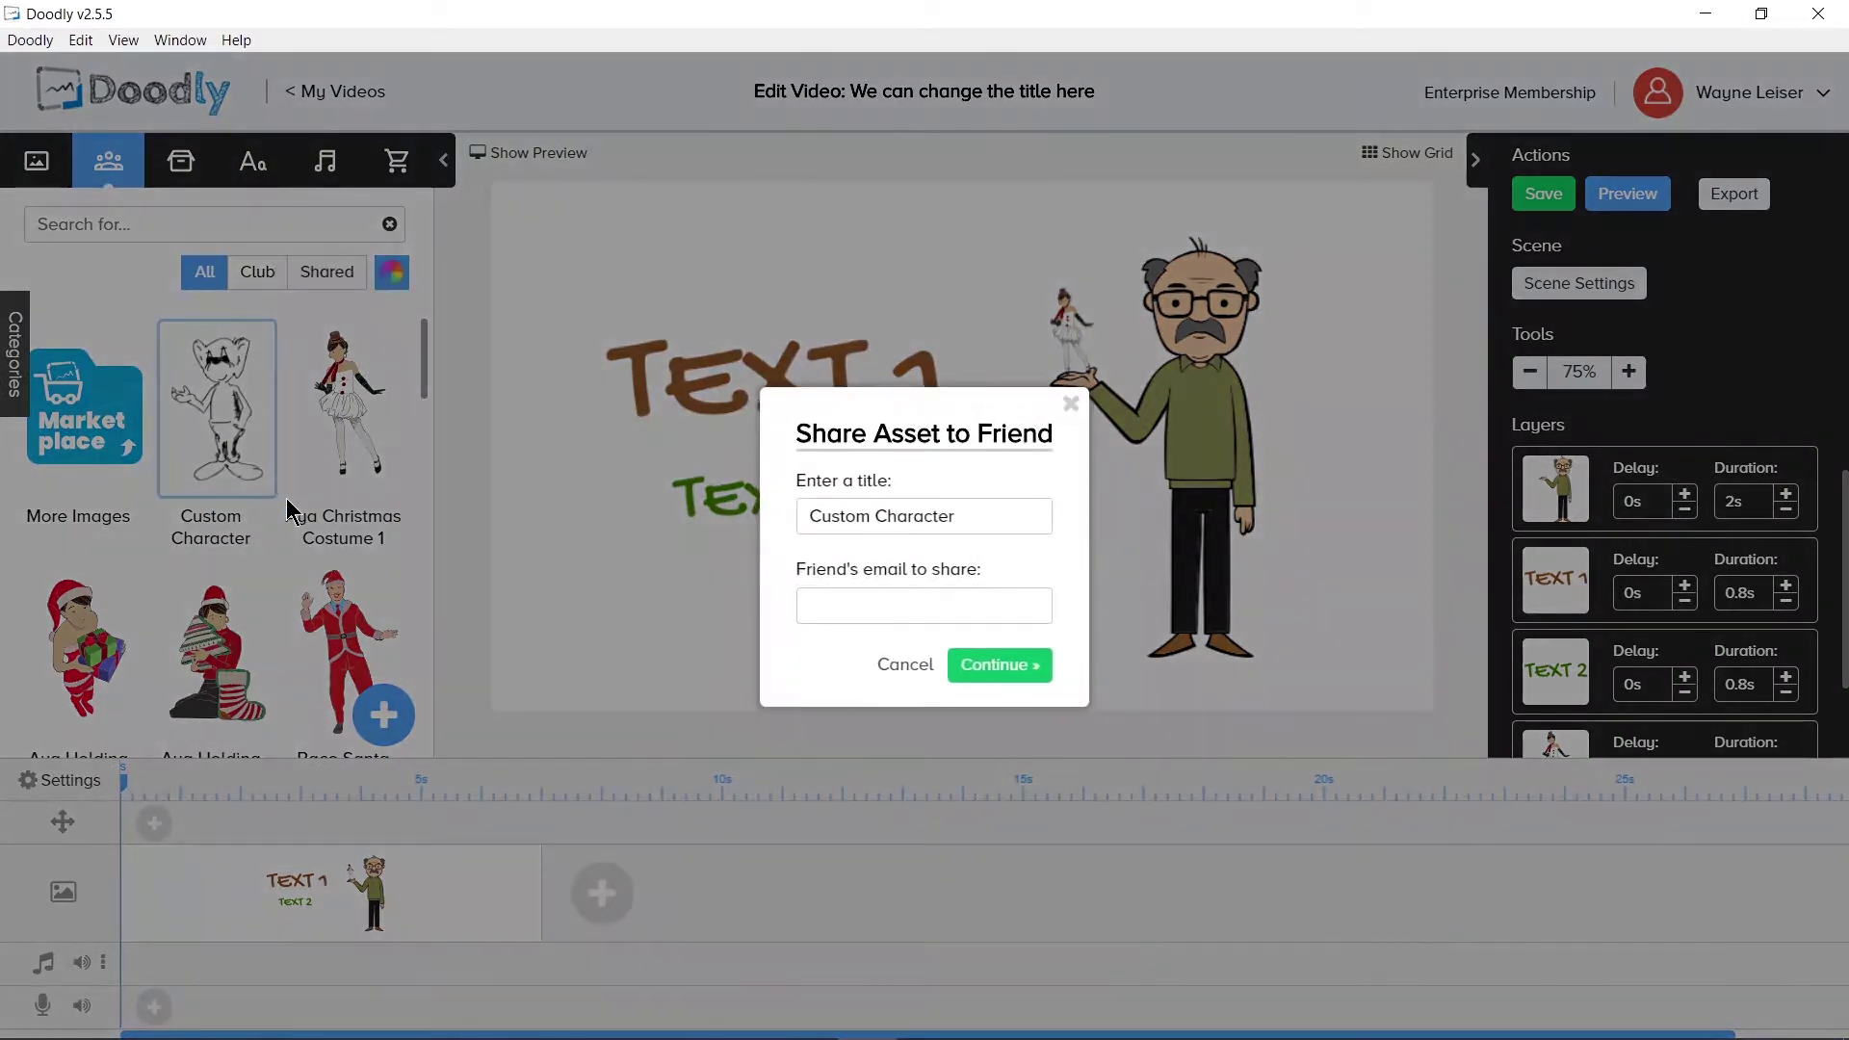
click(846, 607)
click(902, 664)
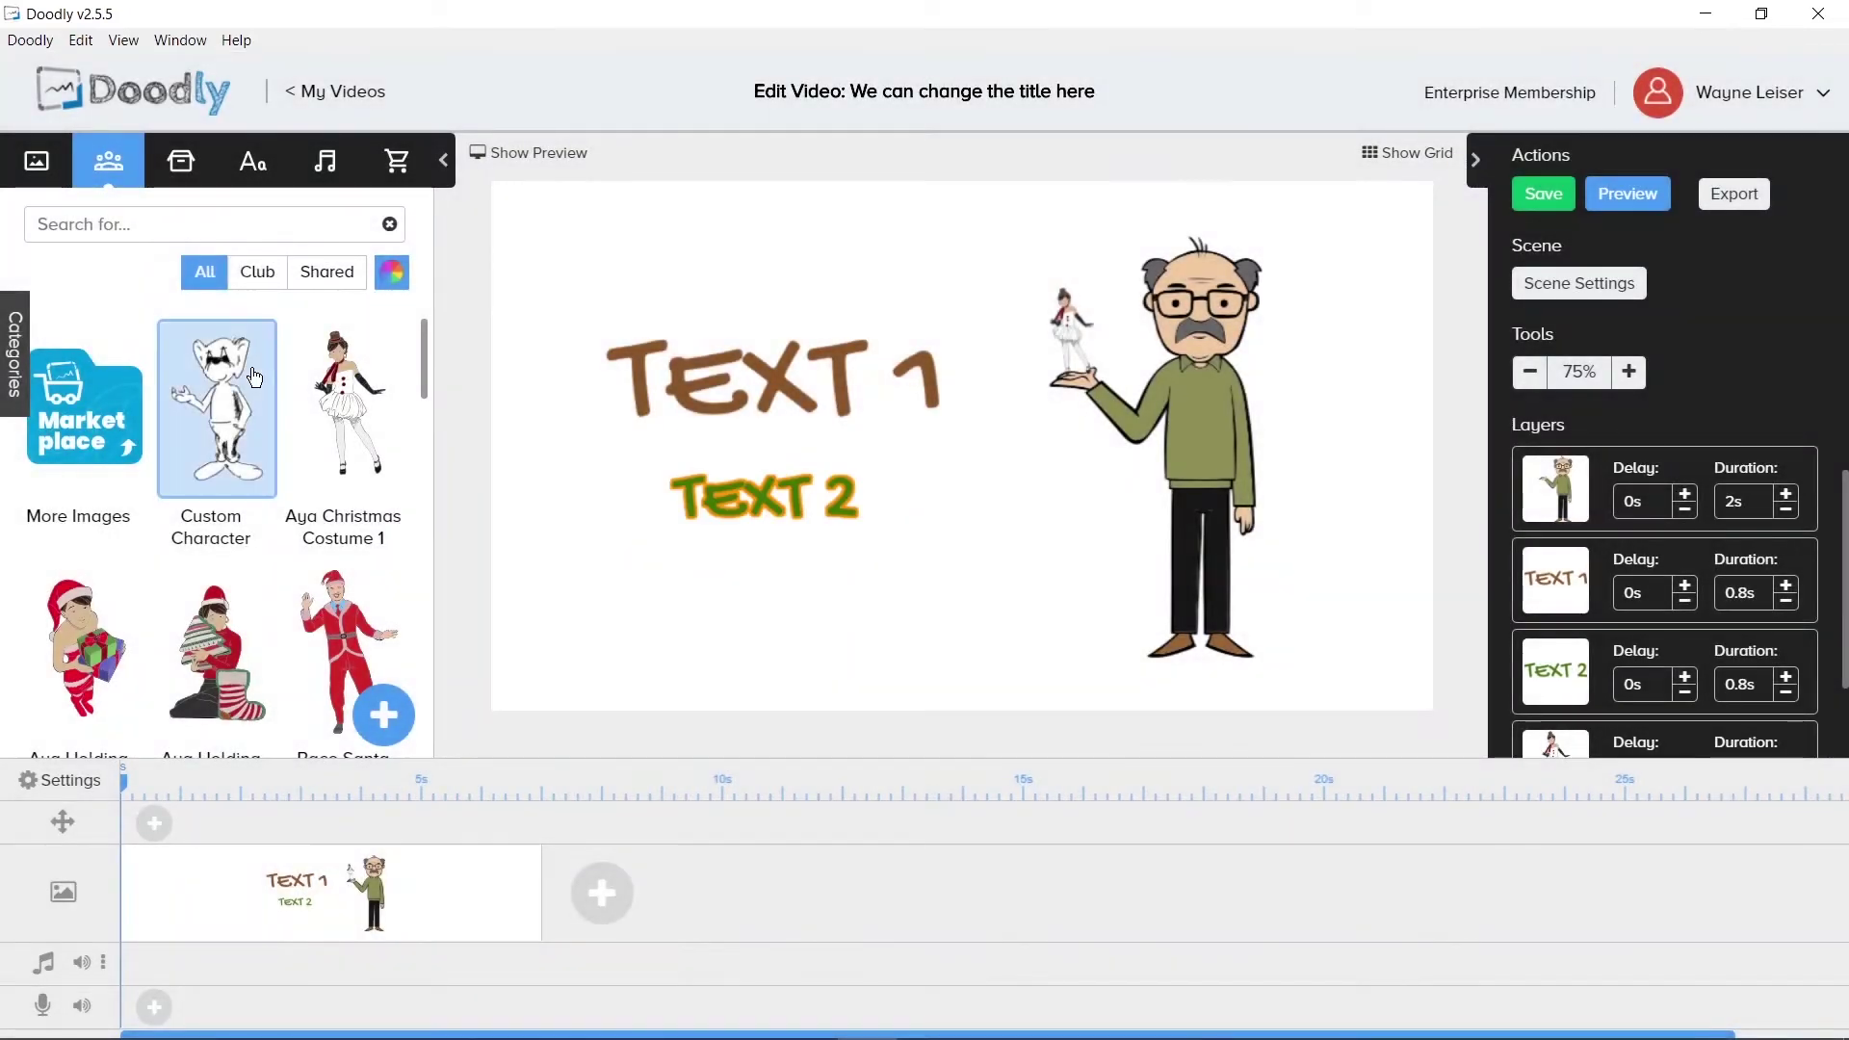
Open the export save dialog for Custom Character.das as a Doodly Assets (*.das) file
right_click(203, 405)
click(313, 510)
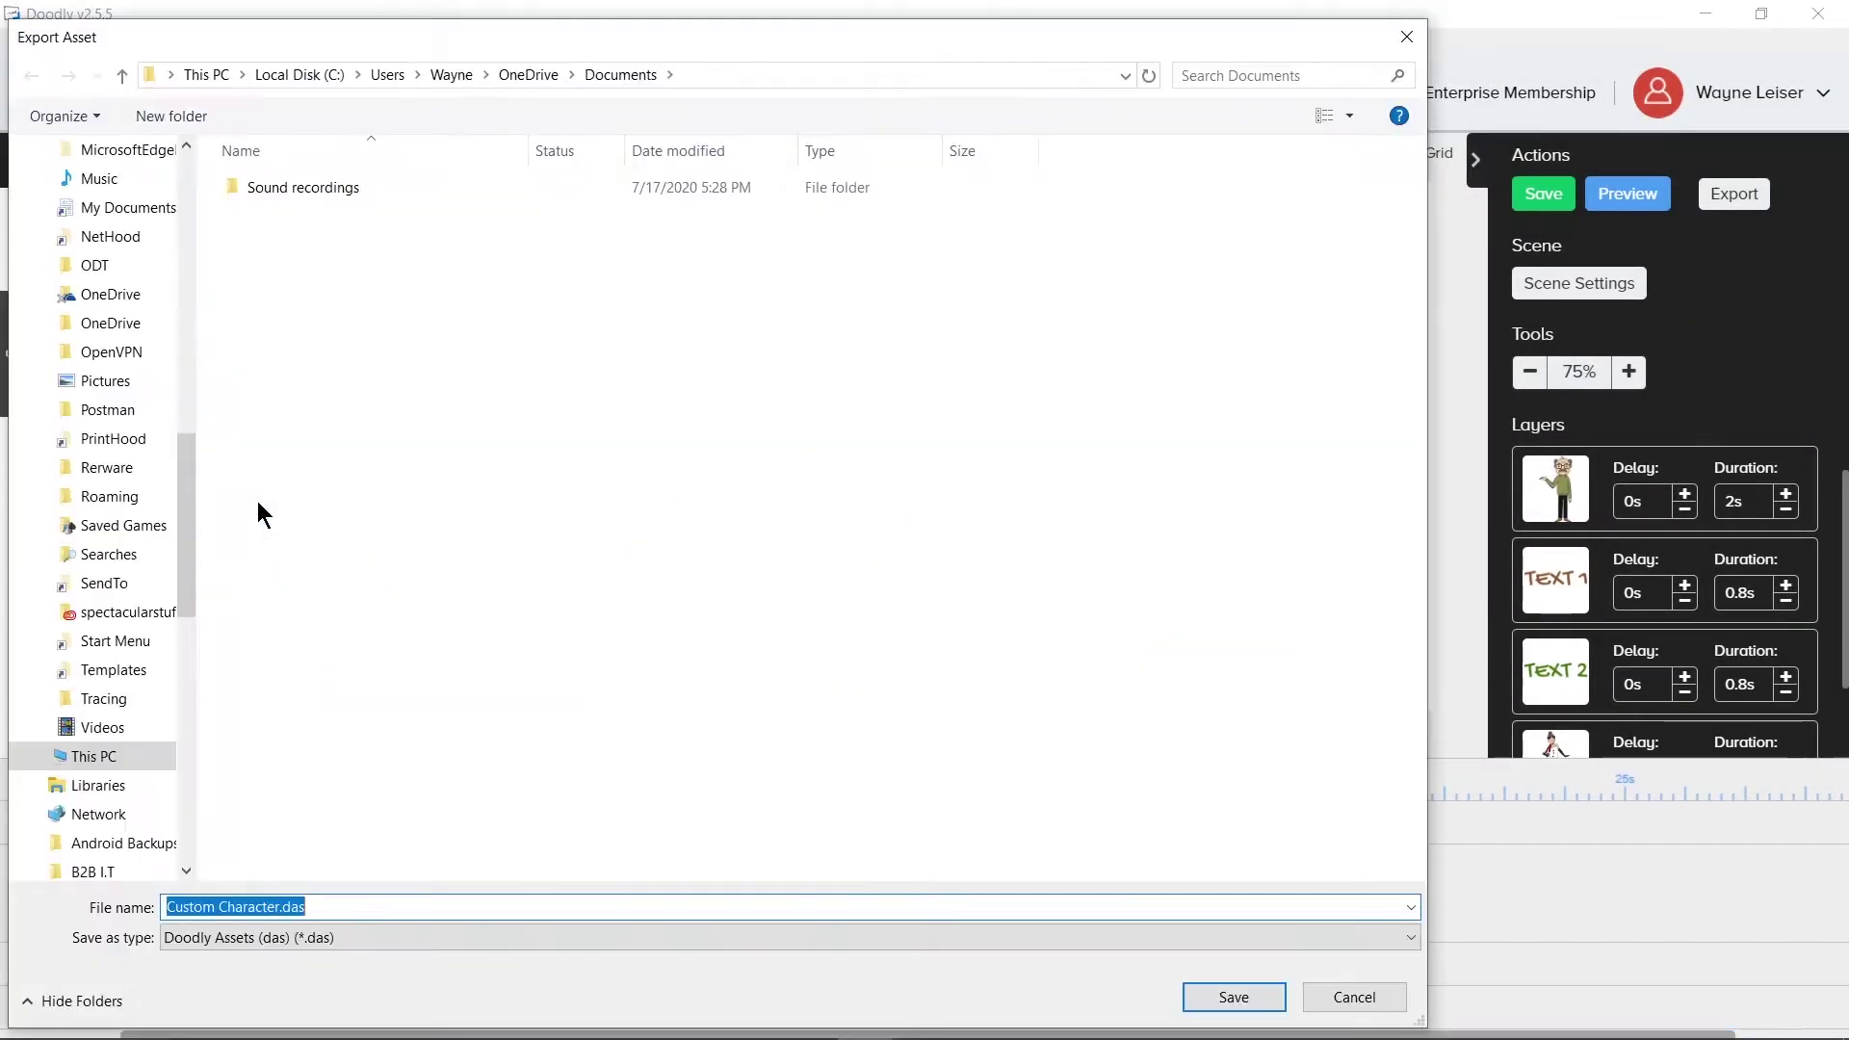
click(360, 934)
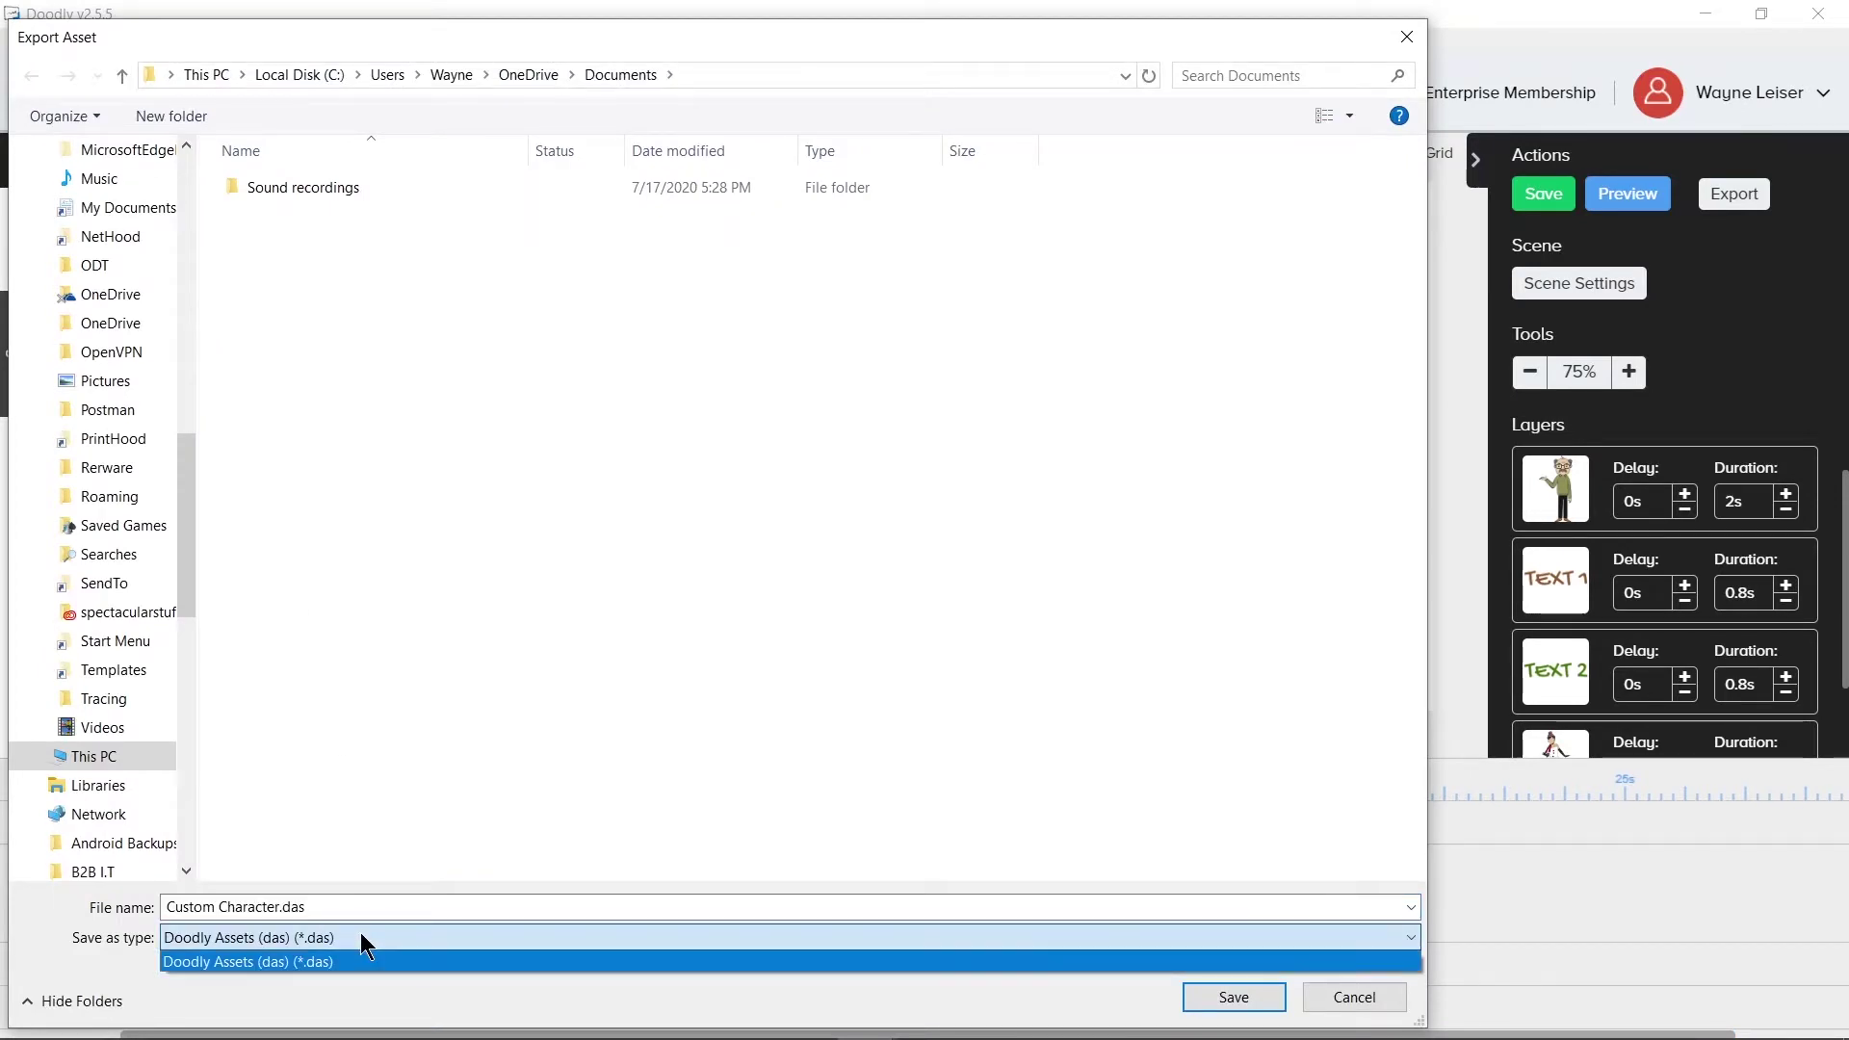
click(346, 935)
click(320, 908)
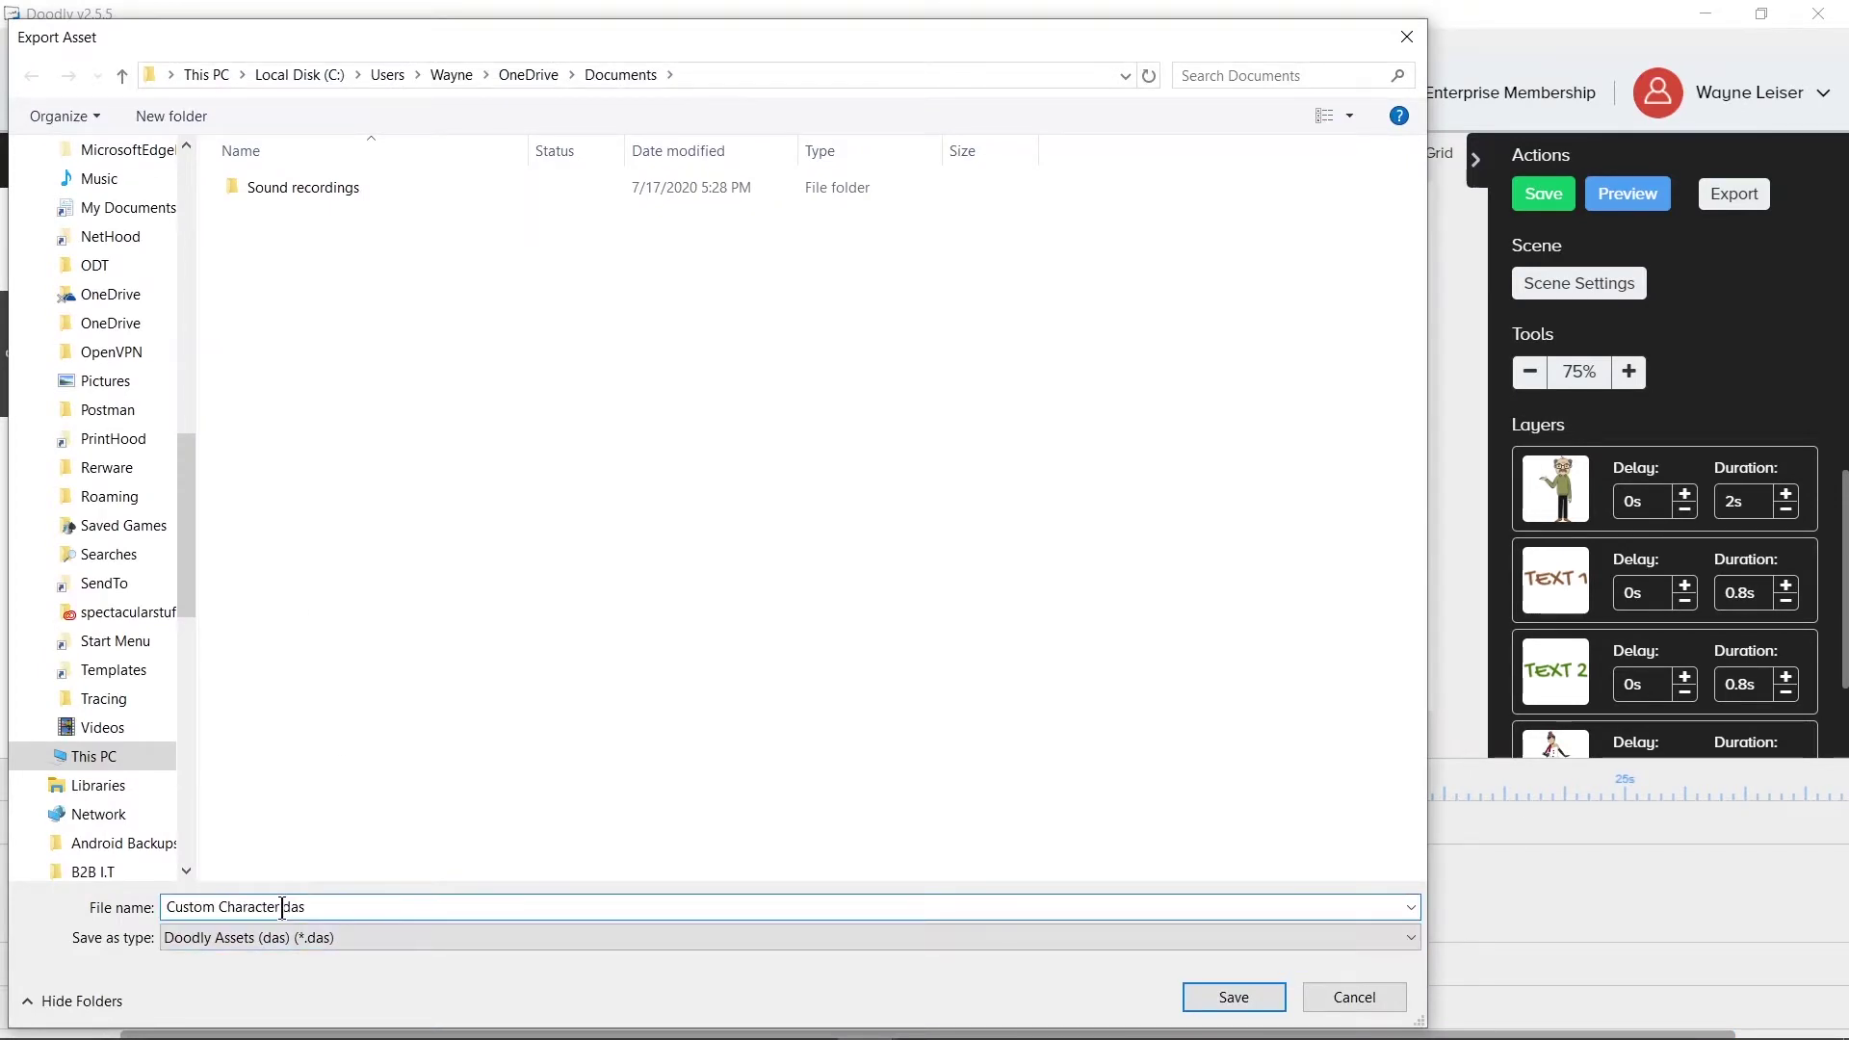
click(1343, 992)
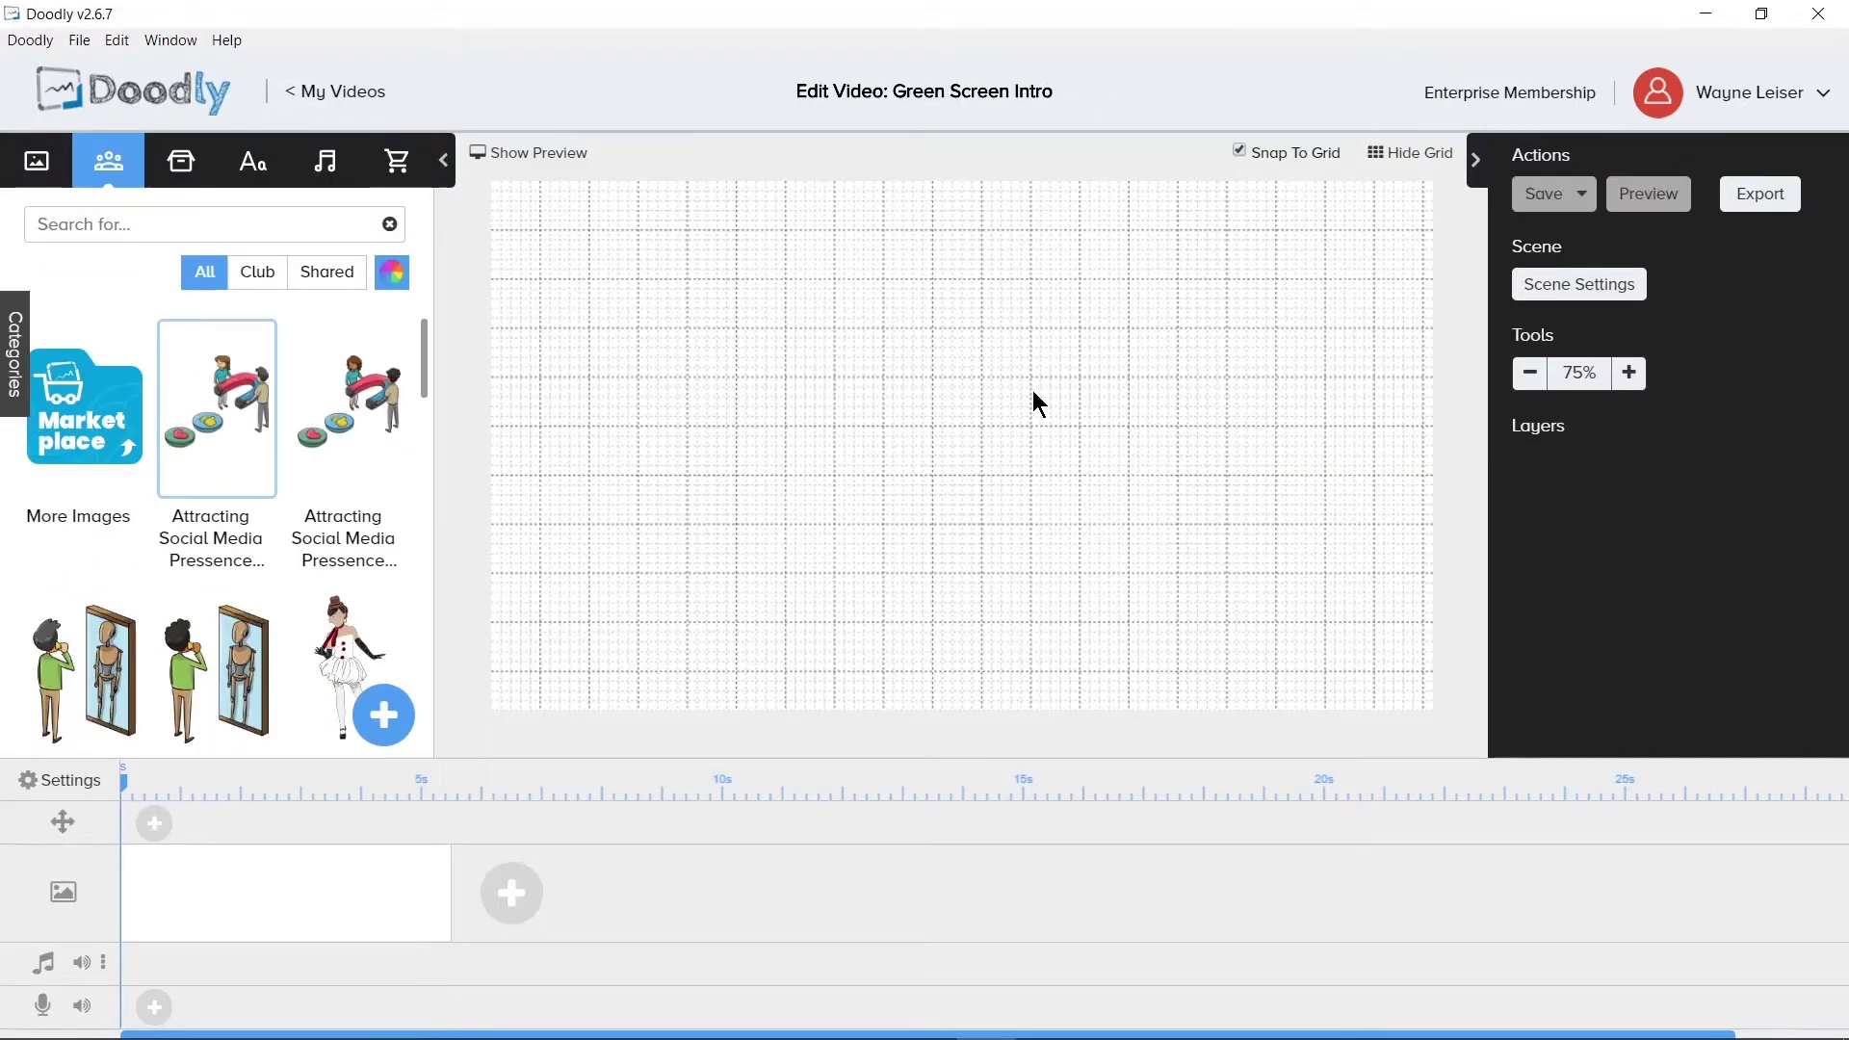
right_click(219, 405)
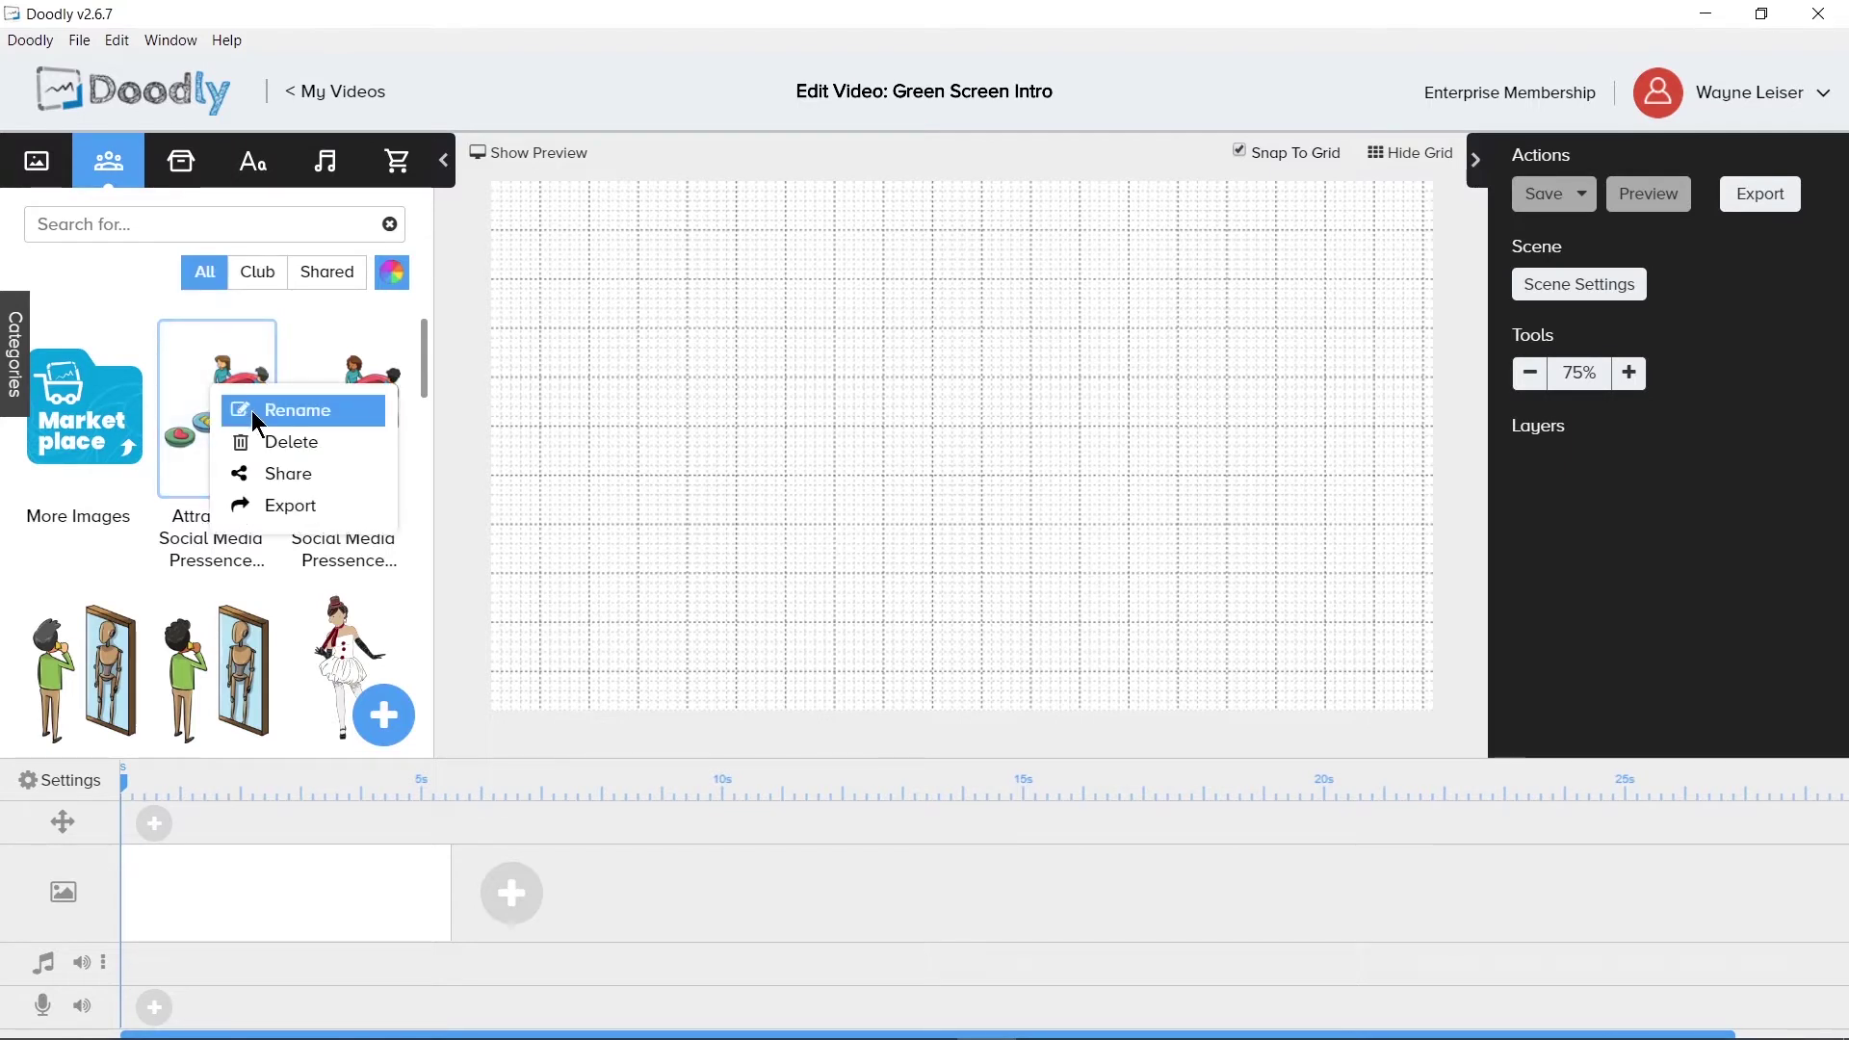
click(253, 410)
drag(235, 523, 241, 528)
key(Left)
key(Left)
key(Left)
key(Left)
key(Left)
key(Left)
key(Left)
key(Left)
key(Left)
key(Left)
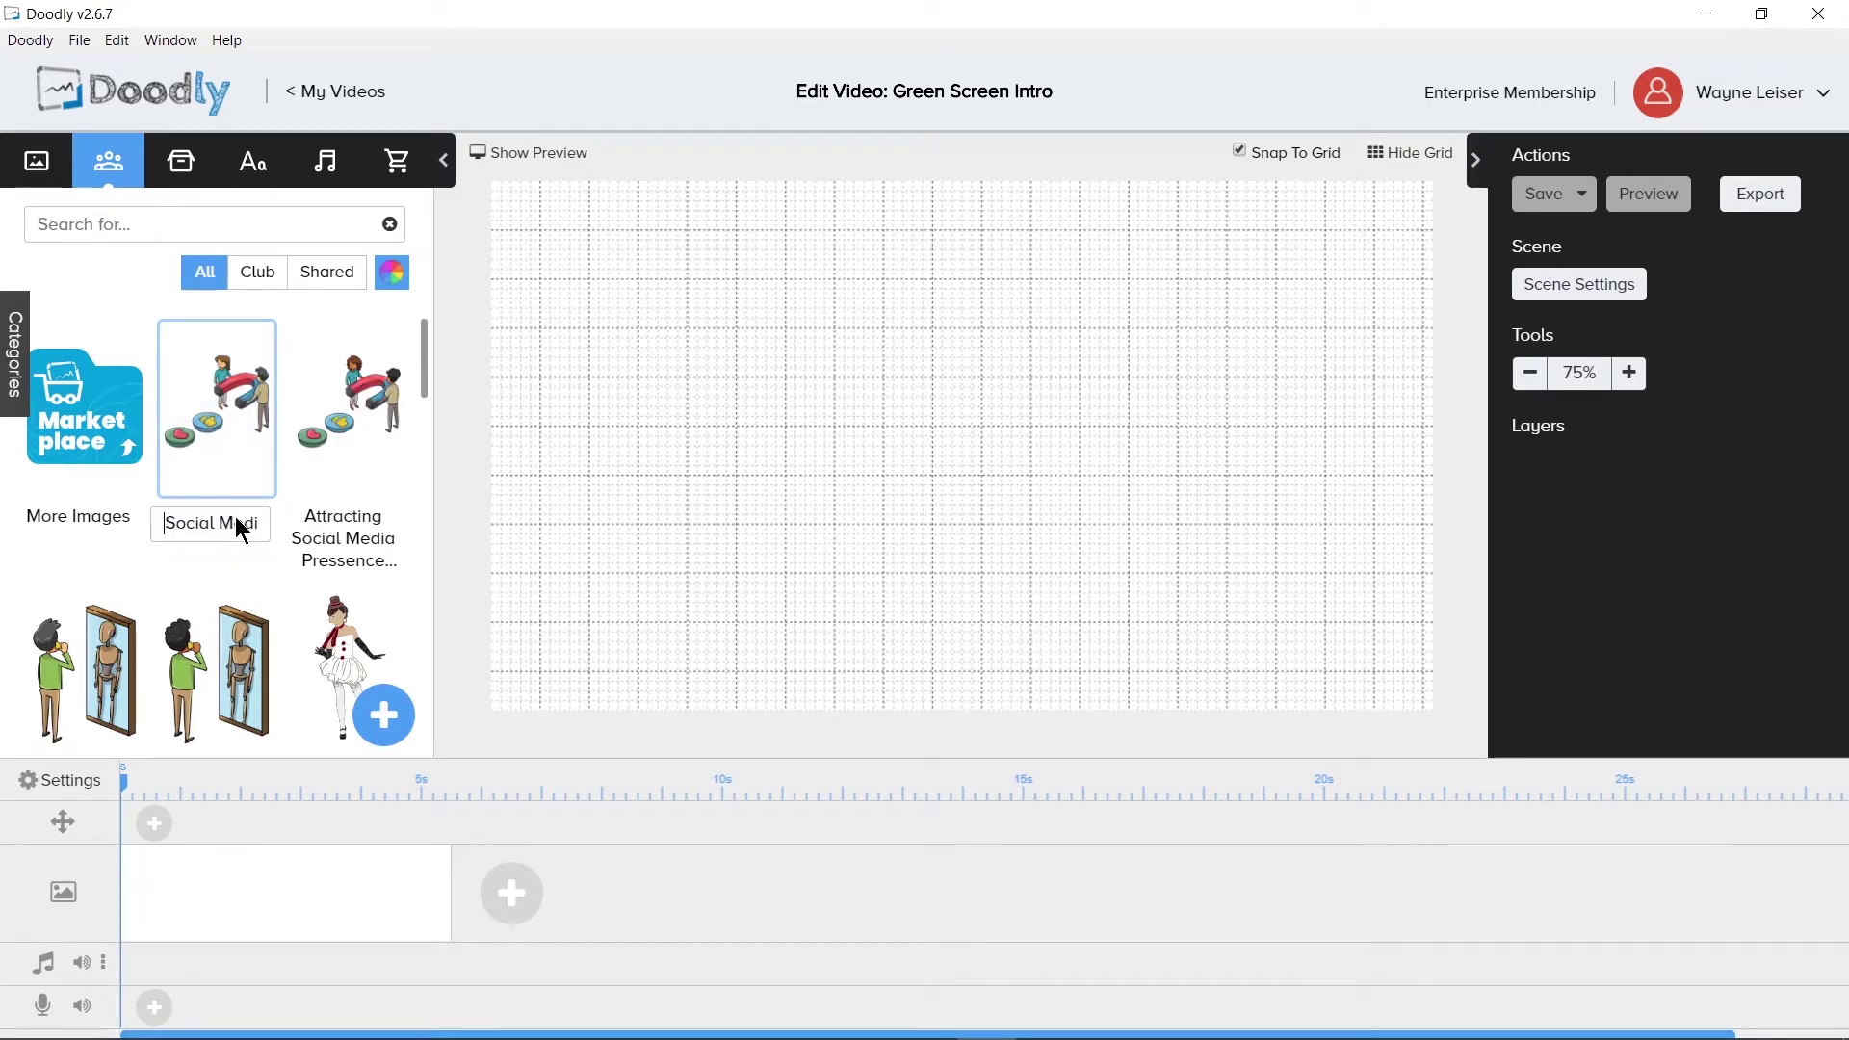
key(shift+Right)
key(shift+Right)
key(shift+Right)
key(shift+Right)
key(shift+Right)
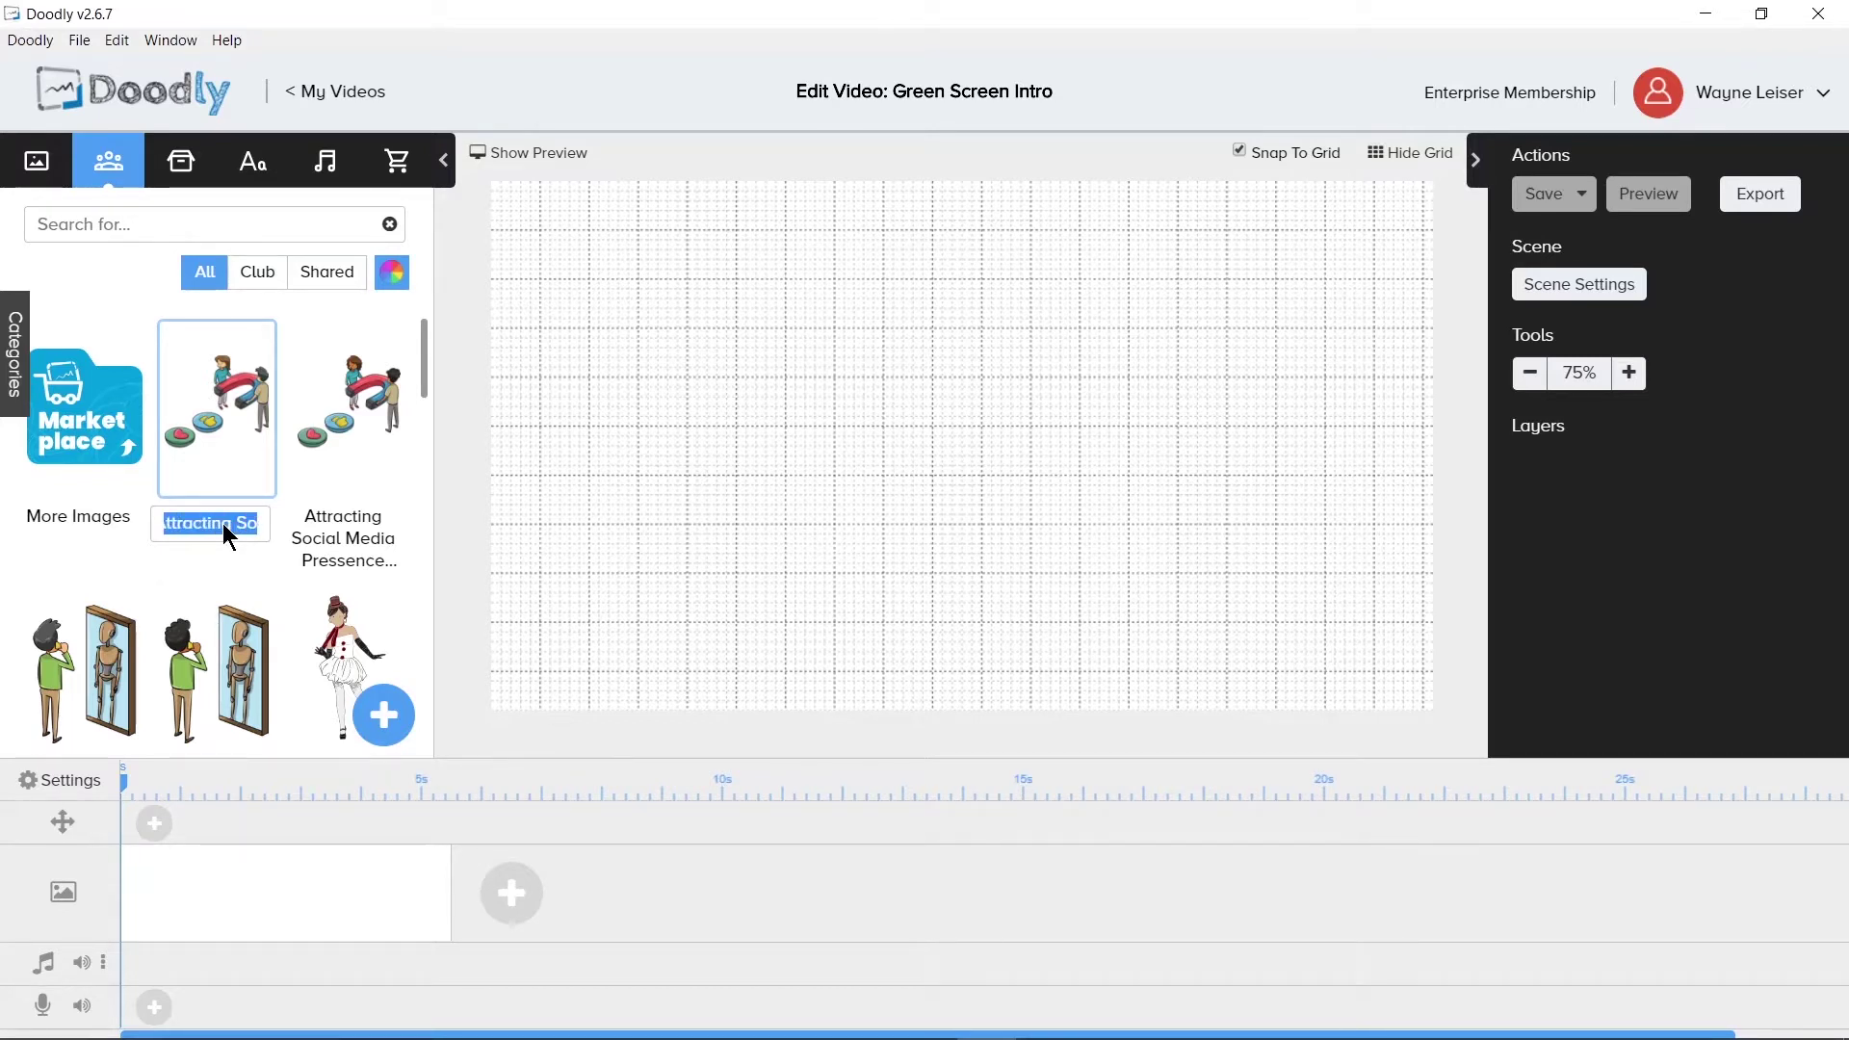
key(shift+Right)
key(shift+Right)
key(shift+Right)
key(shift+Right)
key(shift+Right)
key(shift+Right)
key(shift+Right)
key(shift+Right)
key(shift+Right)
key(shift+Right)
key(shift+Right)
key(shift+Right)
key(shift+Right)
key(shift+Right)
key(shift+Right)
key(shift+Right)
key(shift+Right)
key(shift+Right)
key(shift+Right)
key(shift+Right)
key(shift+Right)
key(shift+Right)
key(shift+Right)
key(Left)
key(Right)
key(Right)
key(Right)
key(Right)
key(Right)
key(Right)
key(Right)
key(Right)
key(Right)
key(Right)
key(Right)
key(Right)
key(Right)
key(Right)
key(Right)
key(Right)
key(Right)
key(Right)
key(Right)
key(Right)
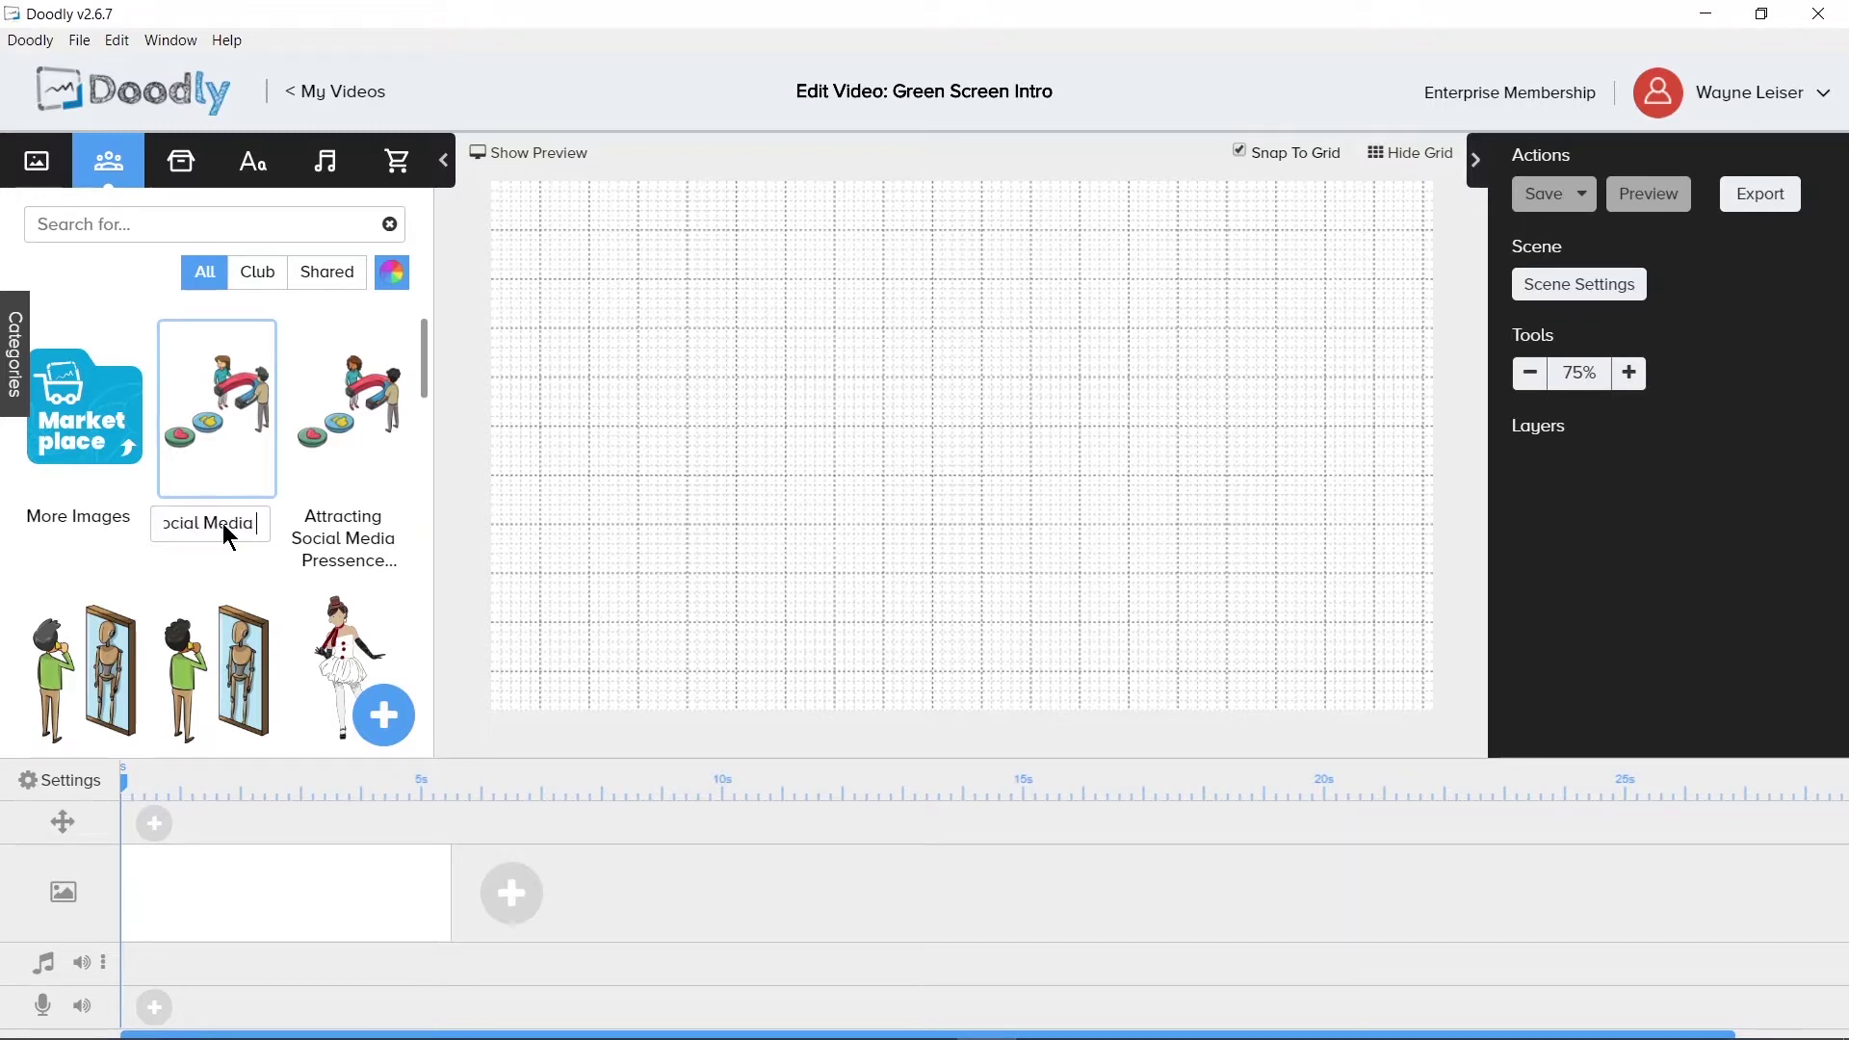
key(Left)
key(Left)
key(shift+Right)
key(shift+Right)
key(shift+Right)
key(shift+Right)
key(shift+Right)
key(shift+Right)
key(shift+Right)
key(shift+Right)
key(shift+Right)
key(Right)
text(W)
key(shift+Right)
key(shift+Right)
key(shift+Right)
key(shift+Right)
key(shift+Right)
key(shift+Right)
click(546, 494)
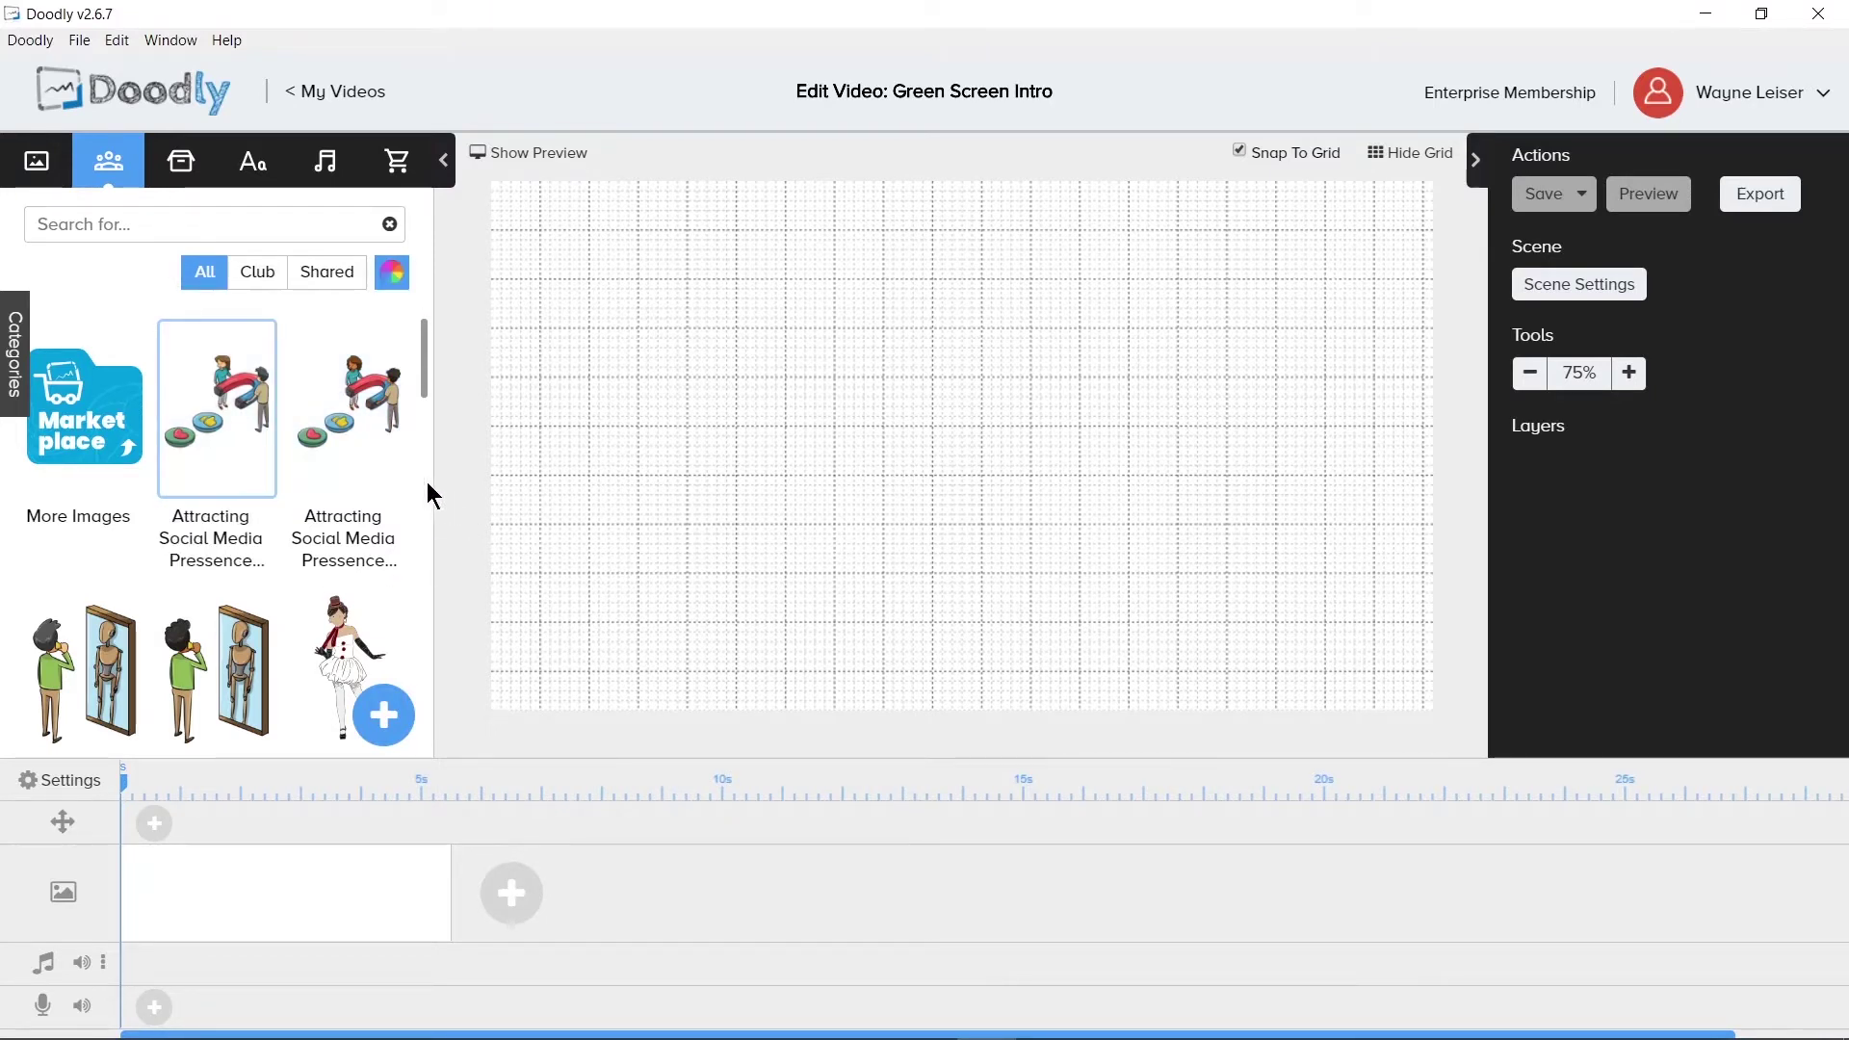
right_click(240, 414)
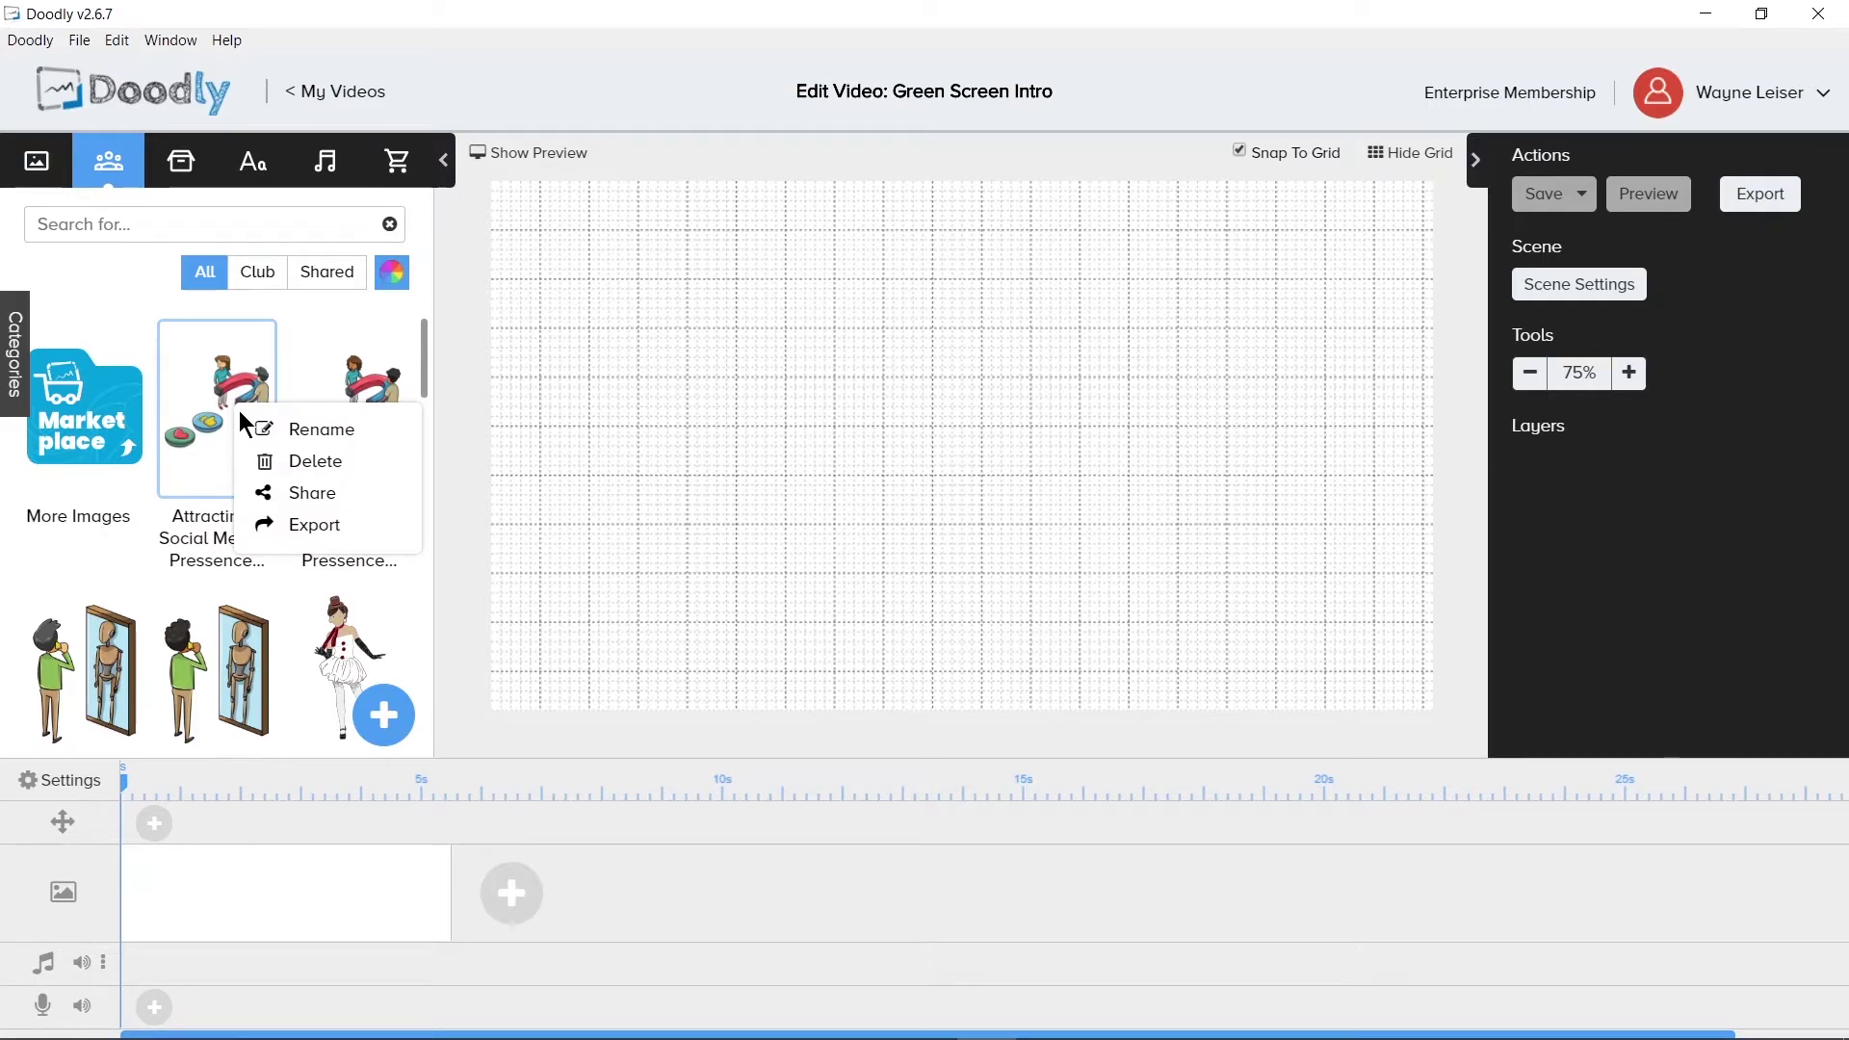
click(303, 470)
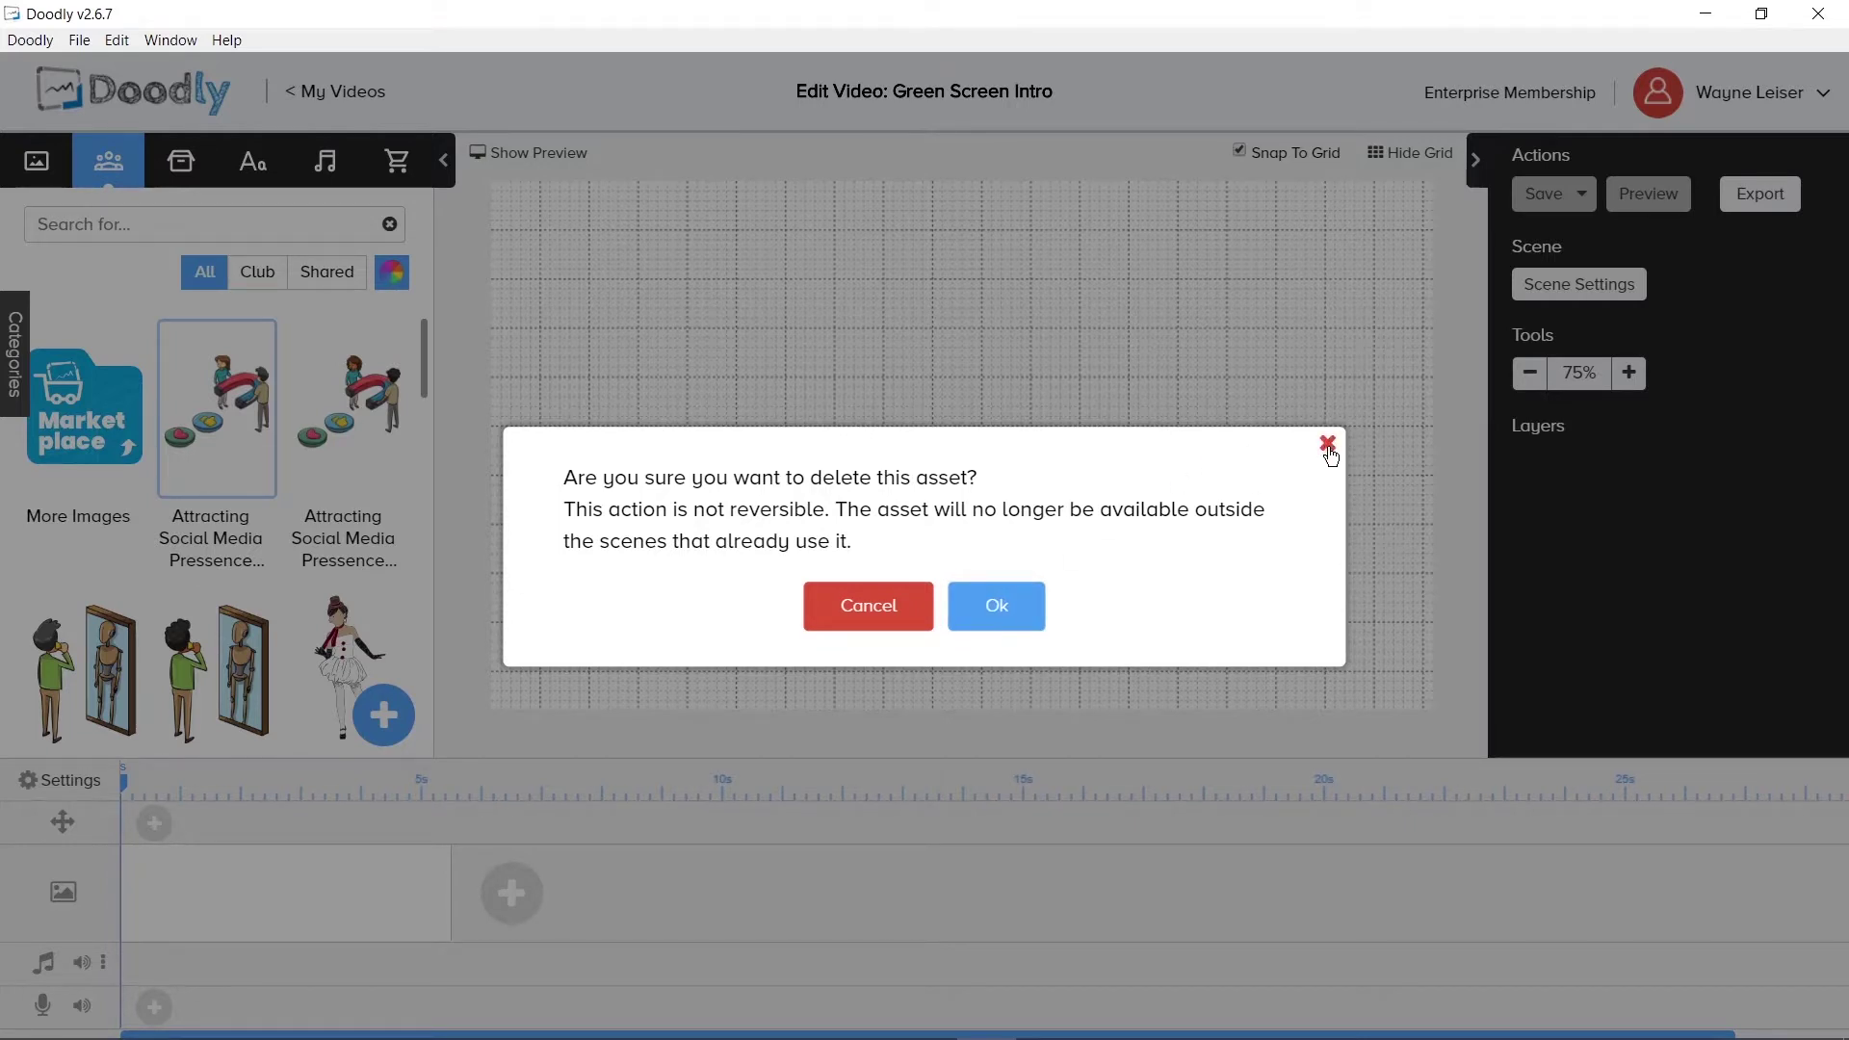
click(868, 607)
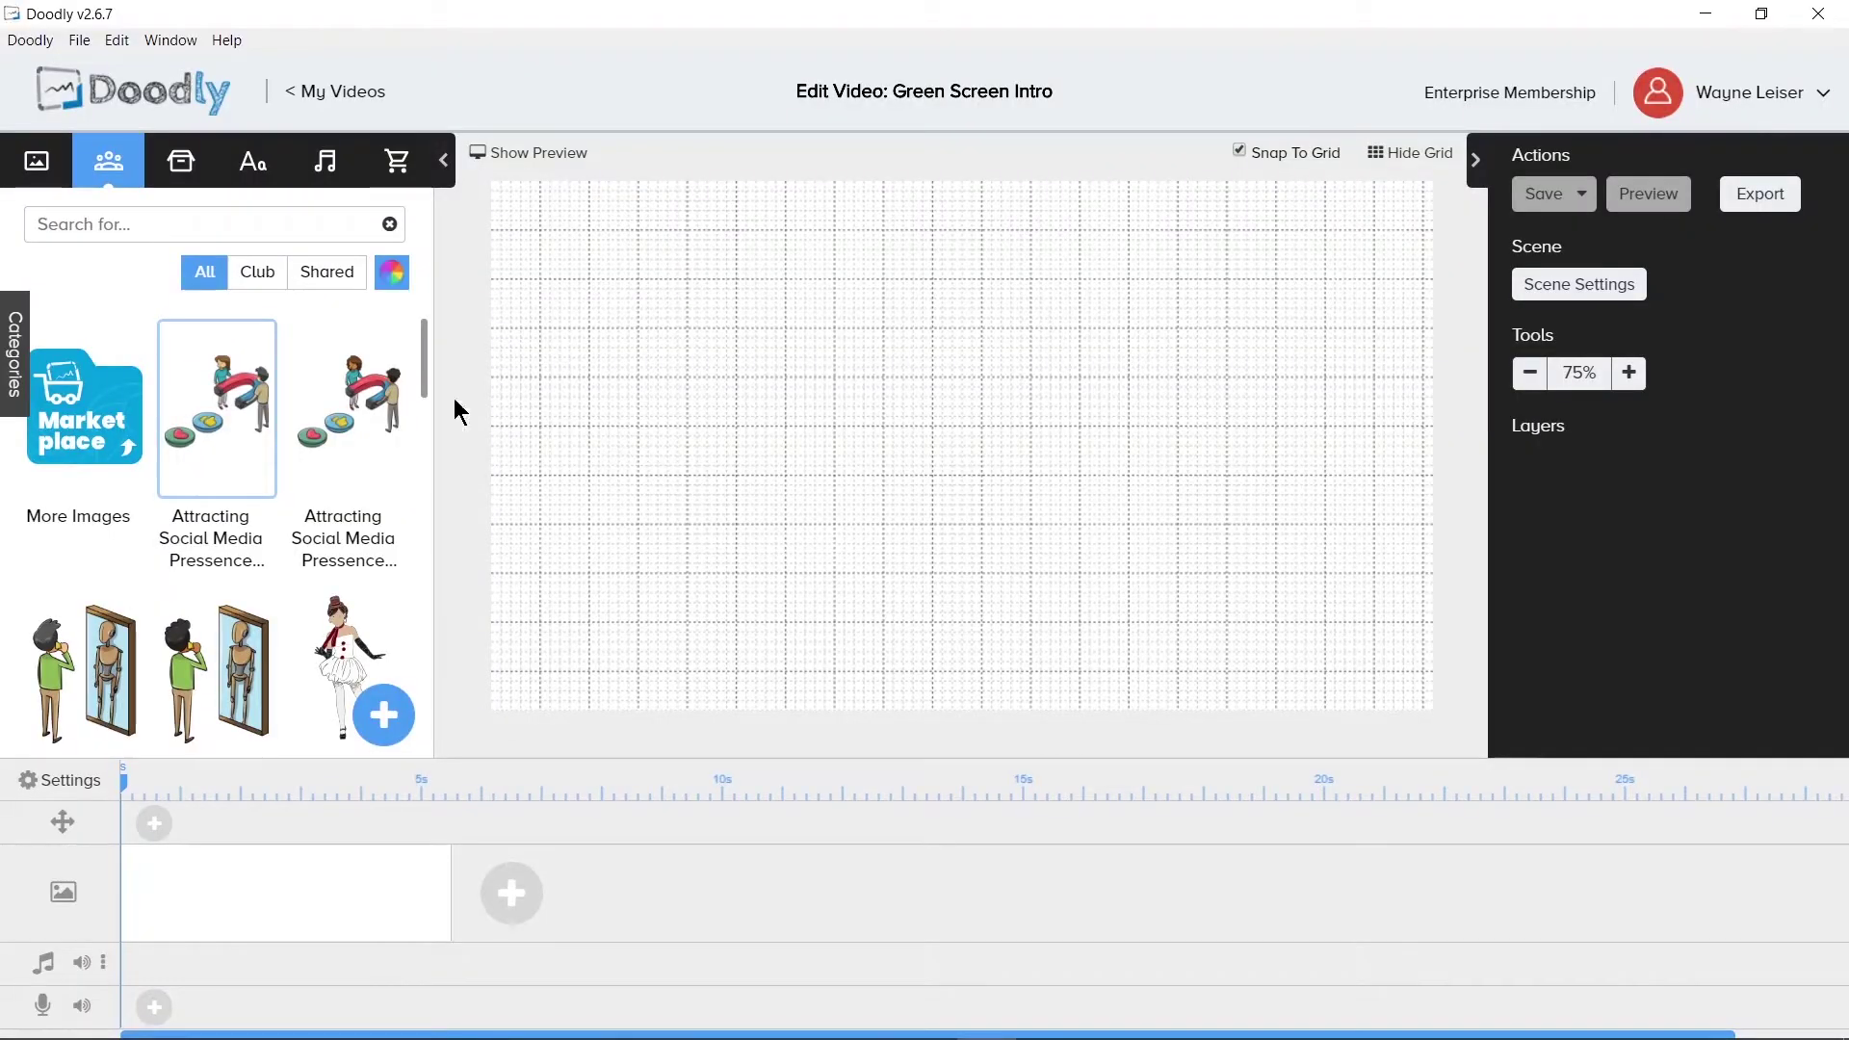
right_click(220, 402)
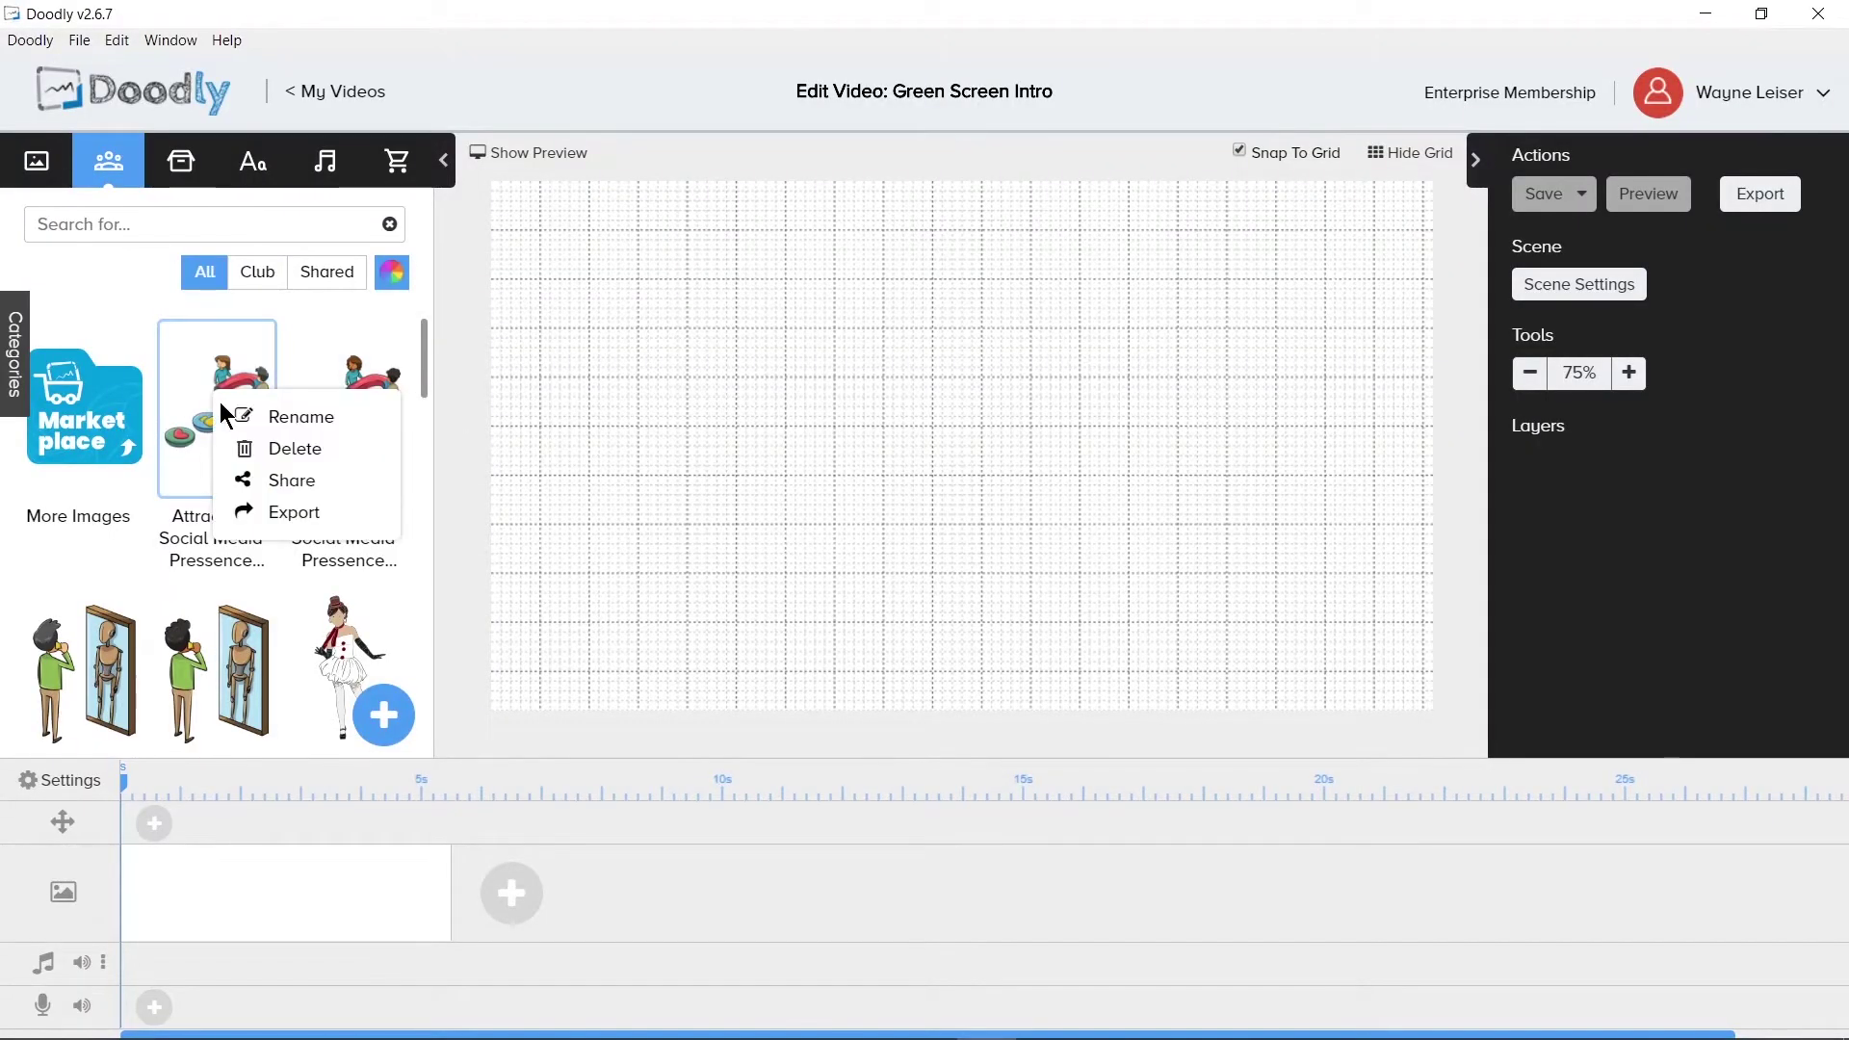
click(285, 481)
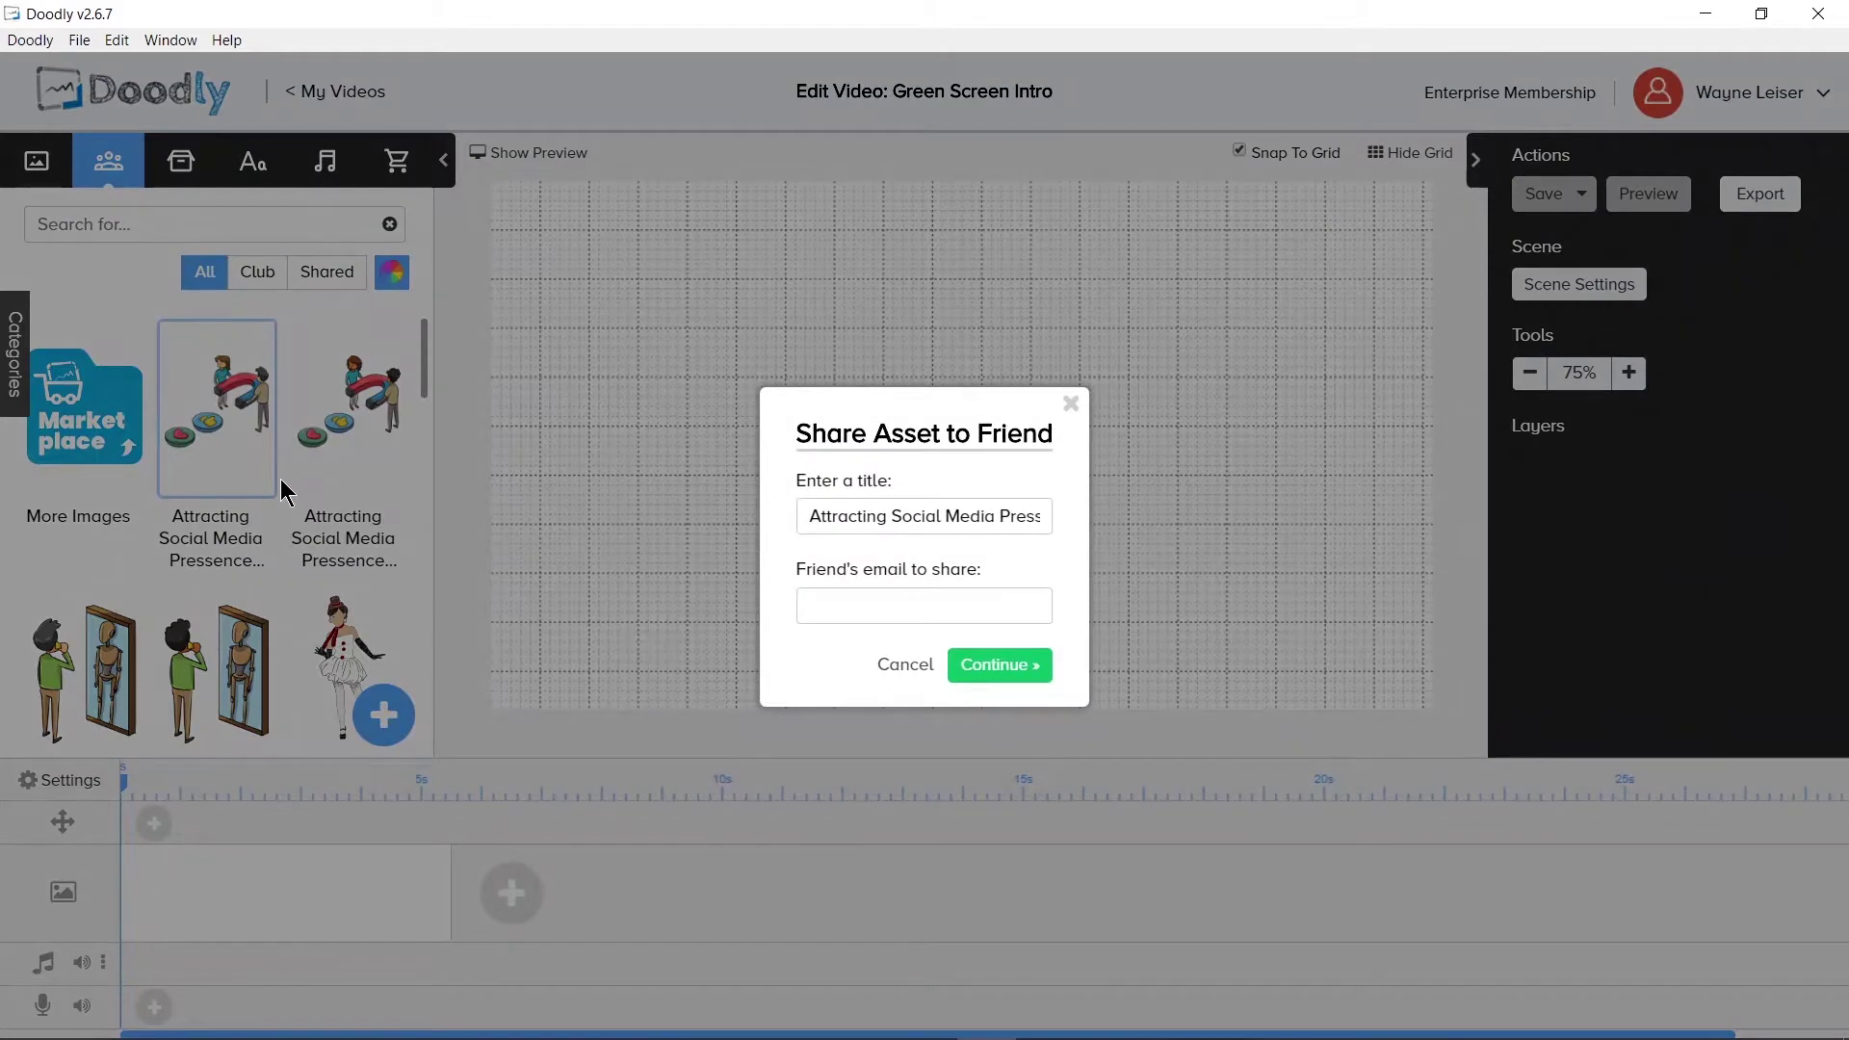
triple_click(819, 517)
click(811, 517)
drag(811, 516, 1056, 520)
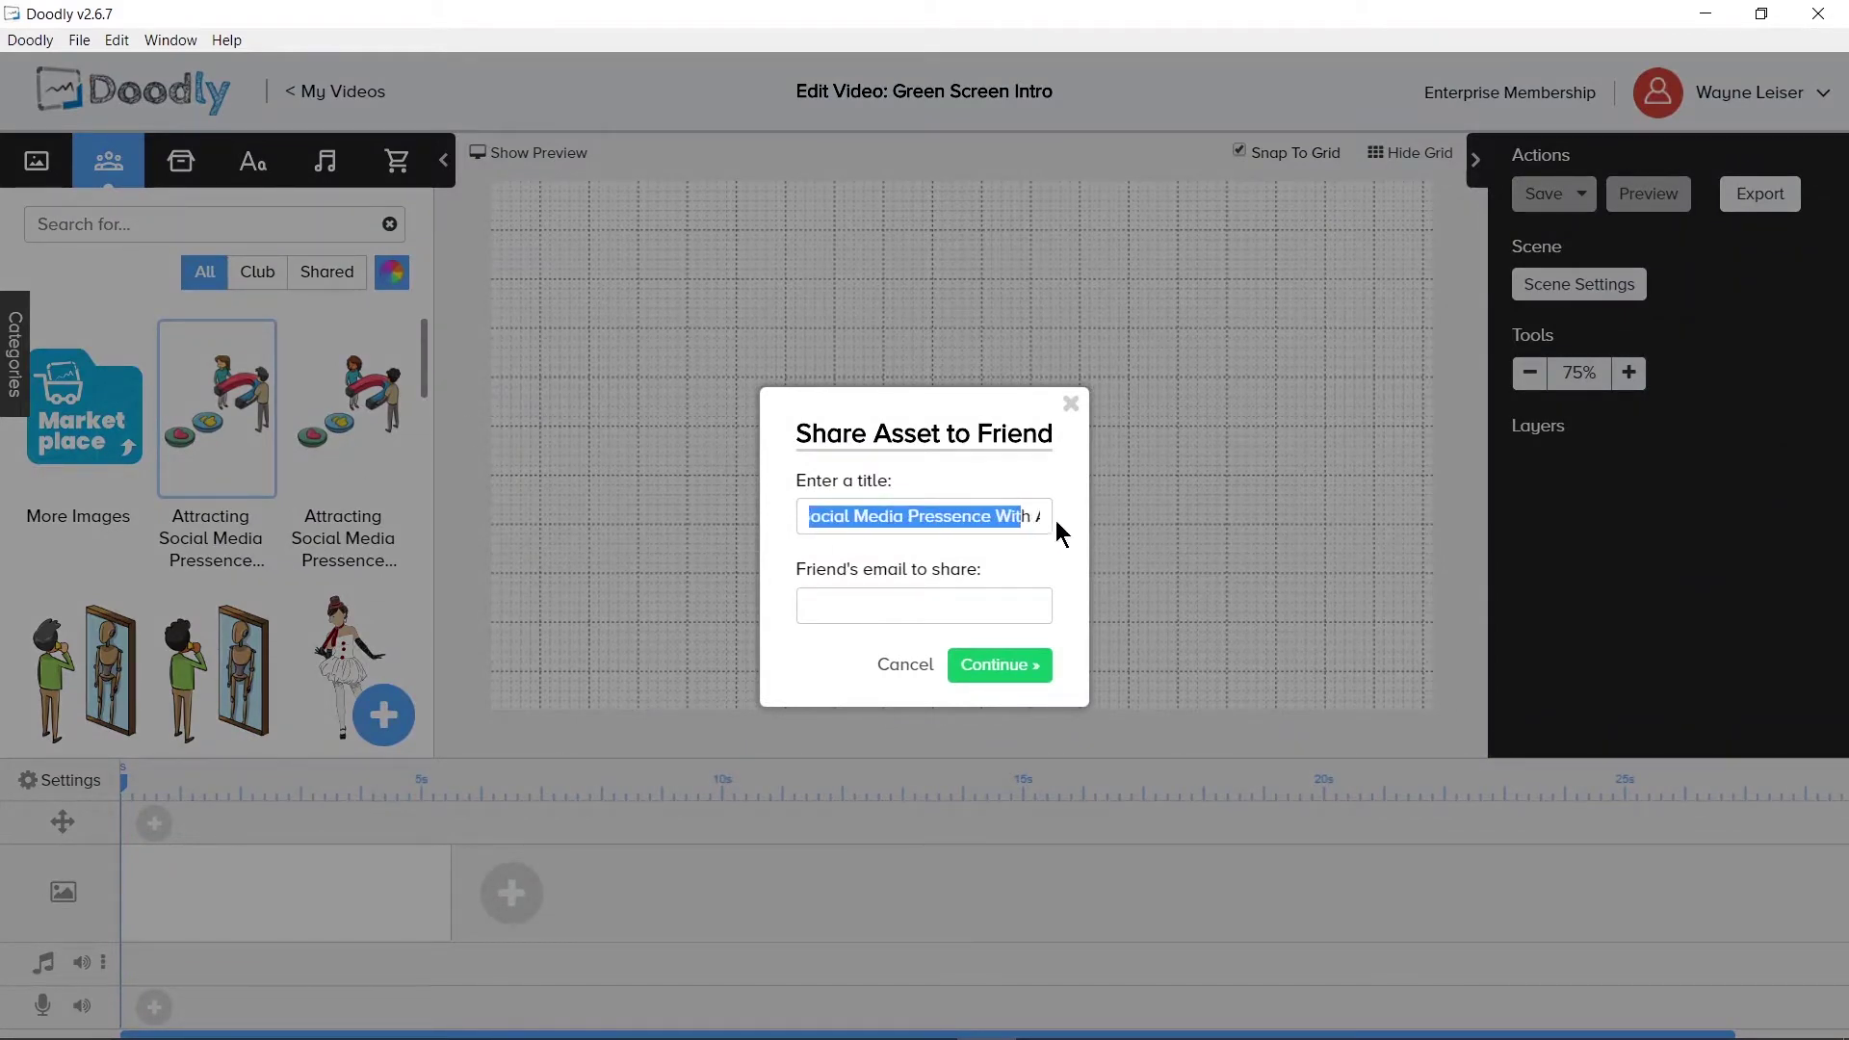
click(907, 604)
text(email@gmail.com)
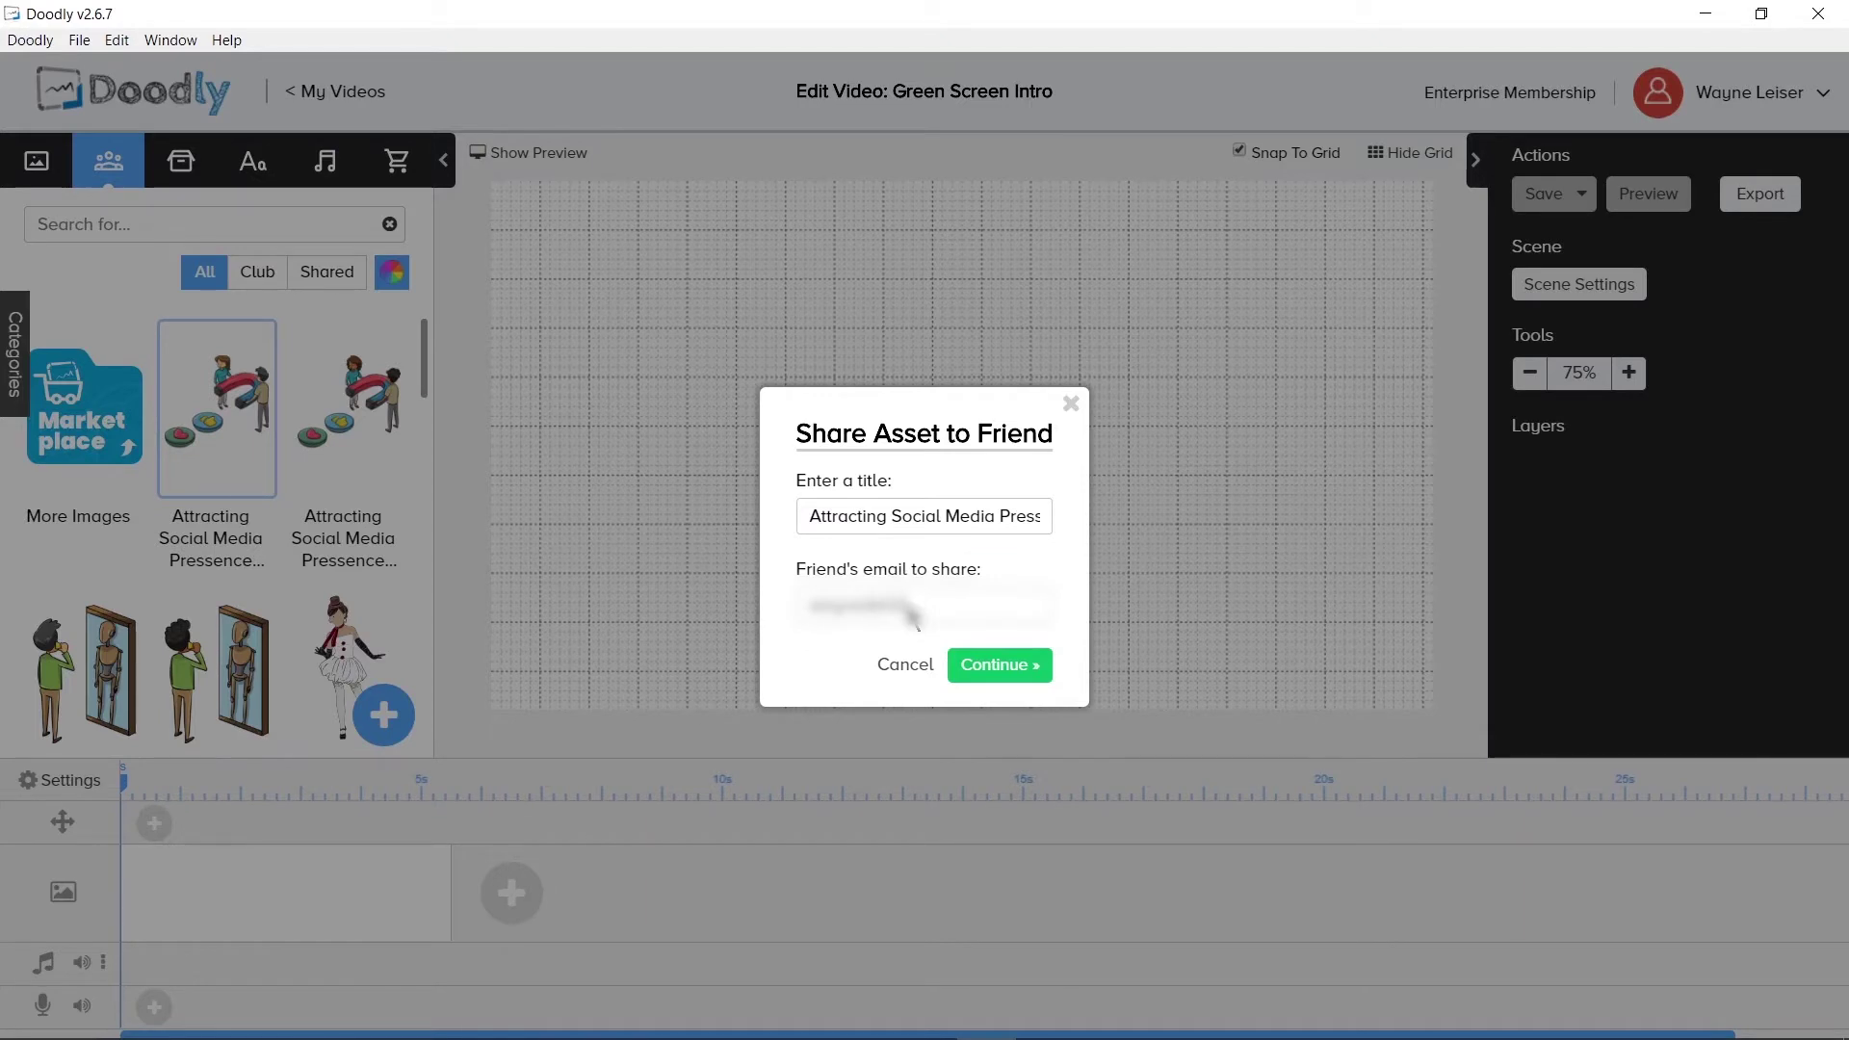
text(@gmail.com)
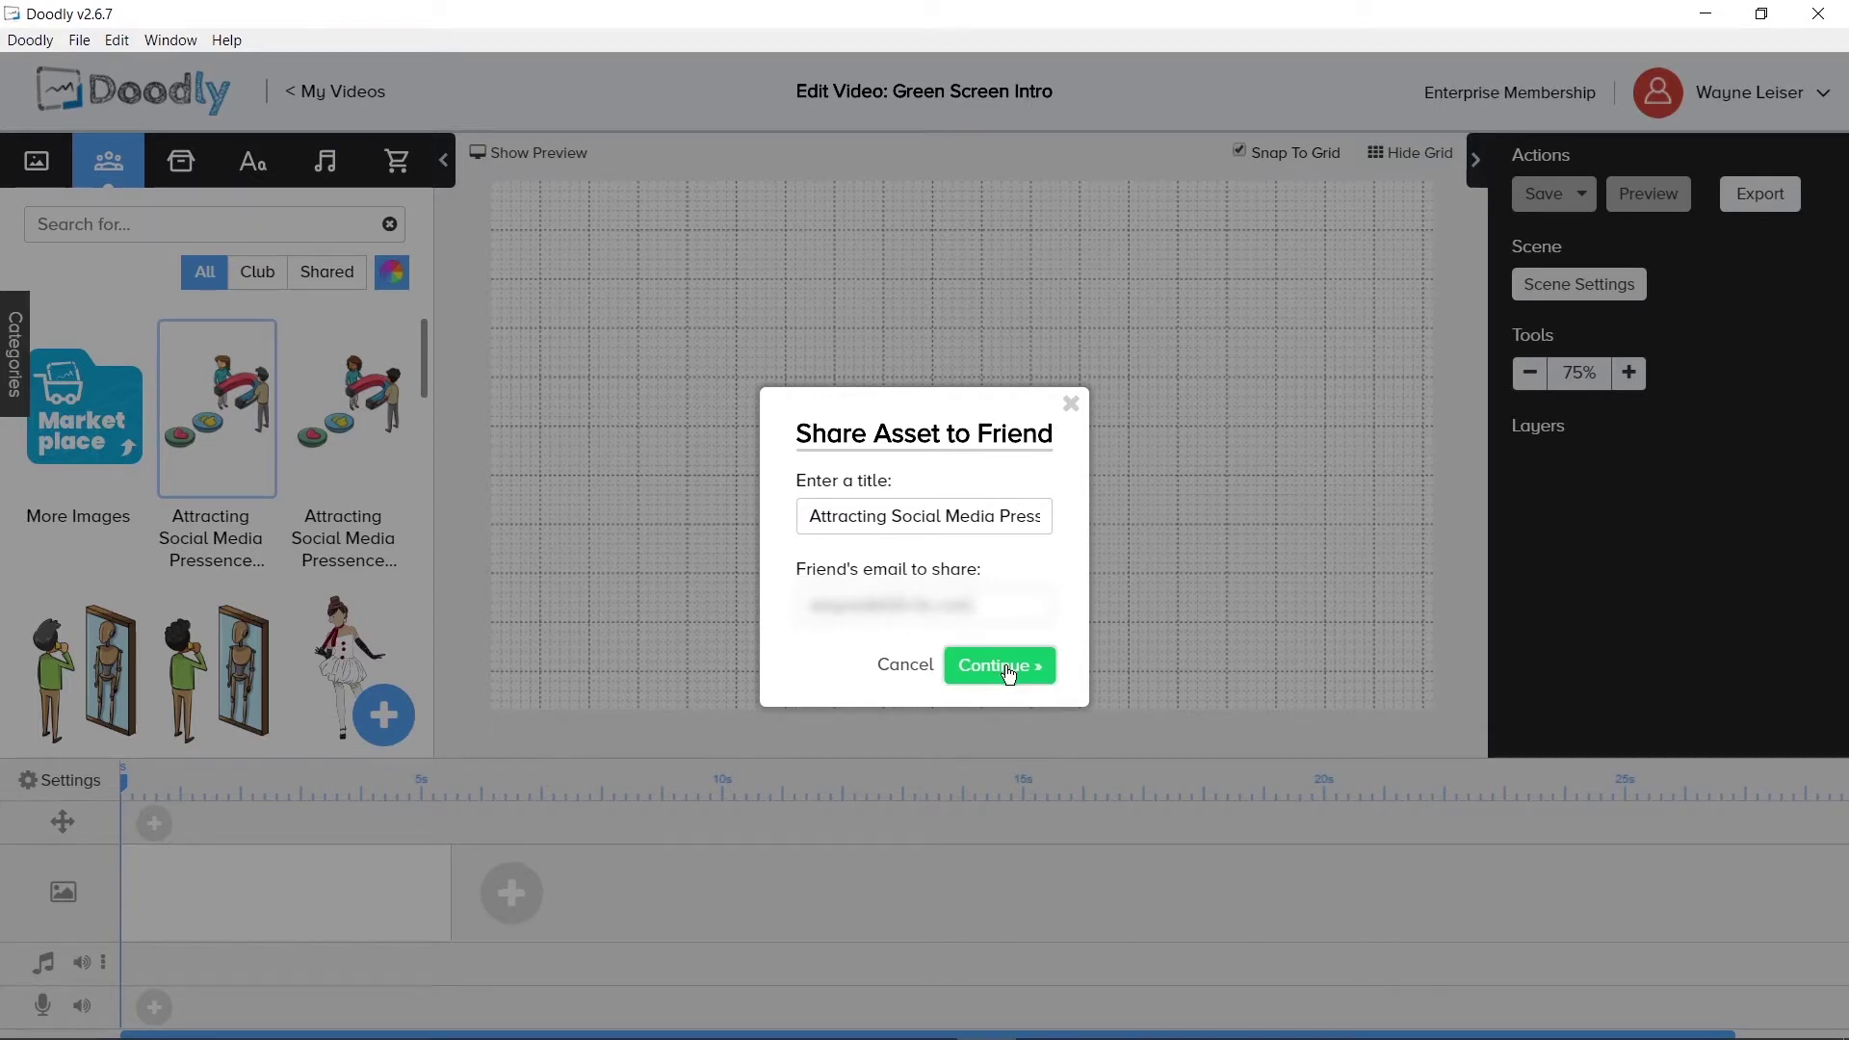
click(1008, 673)
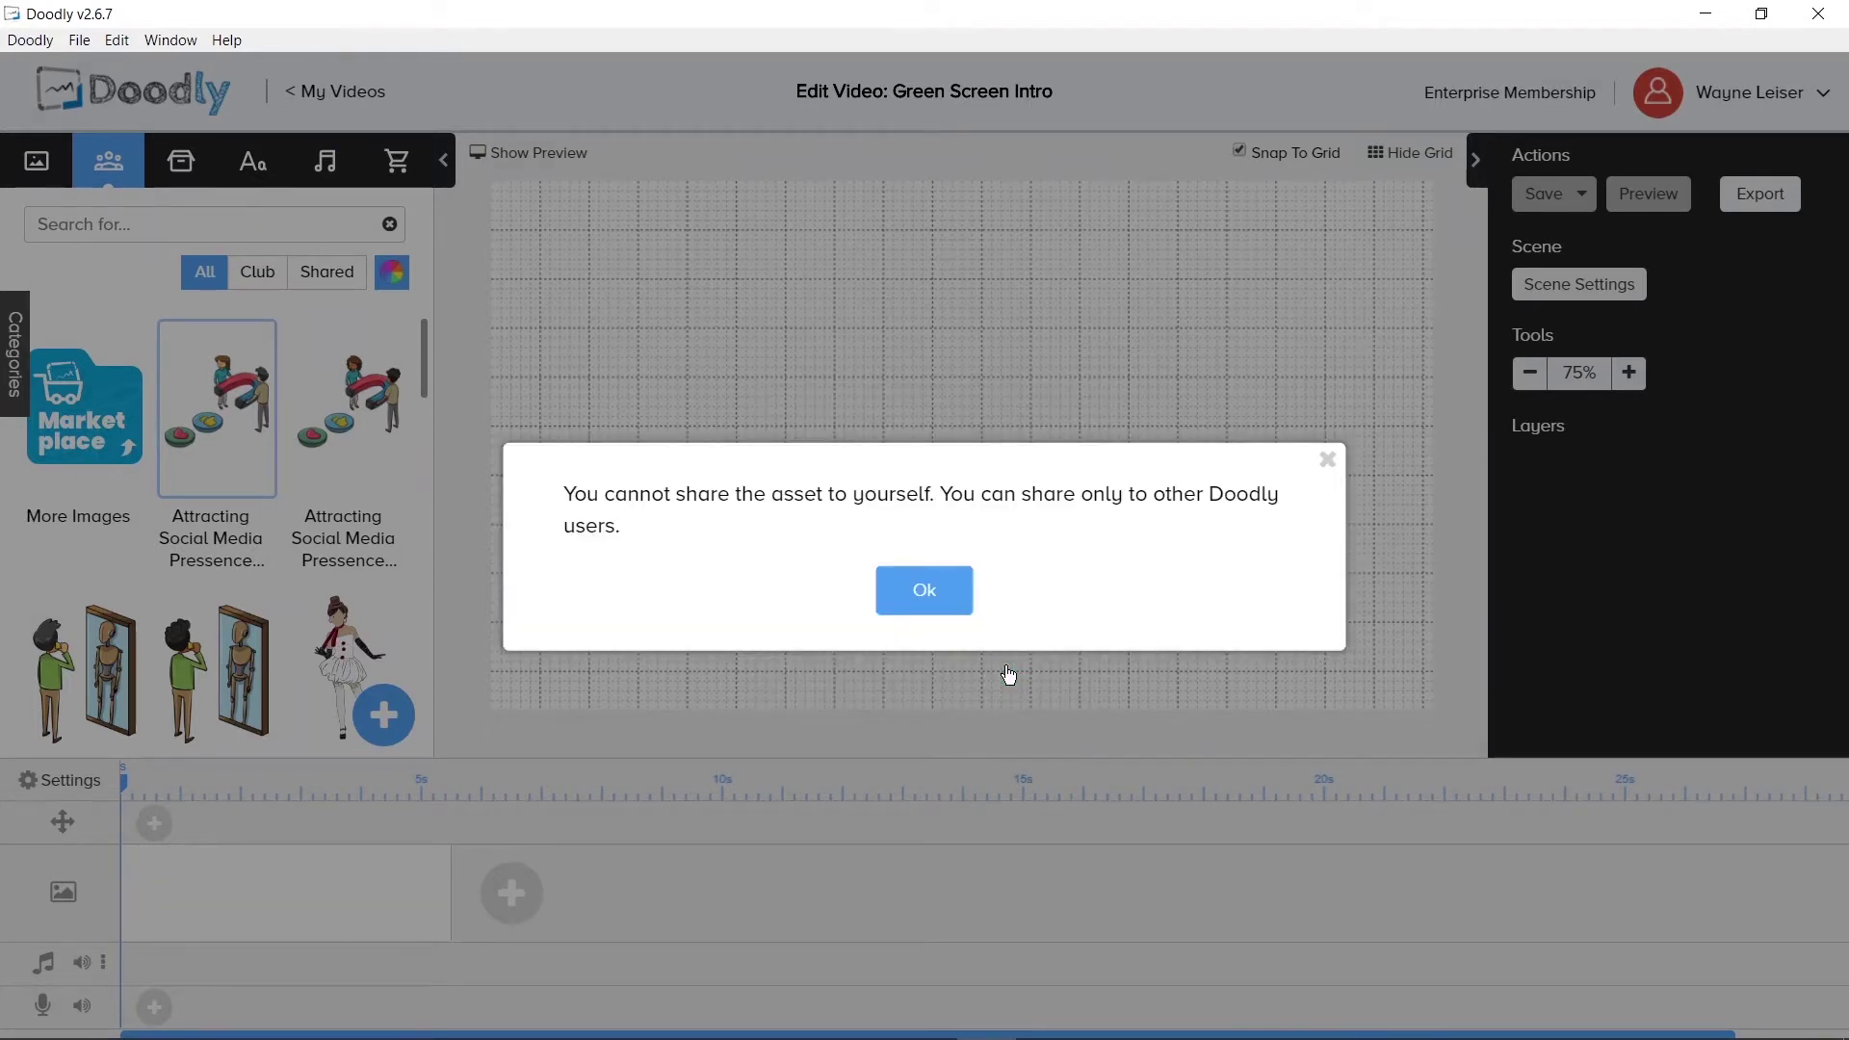
click(936, 597)
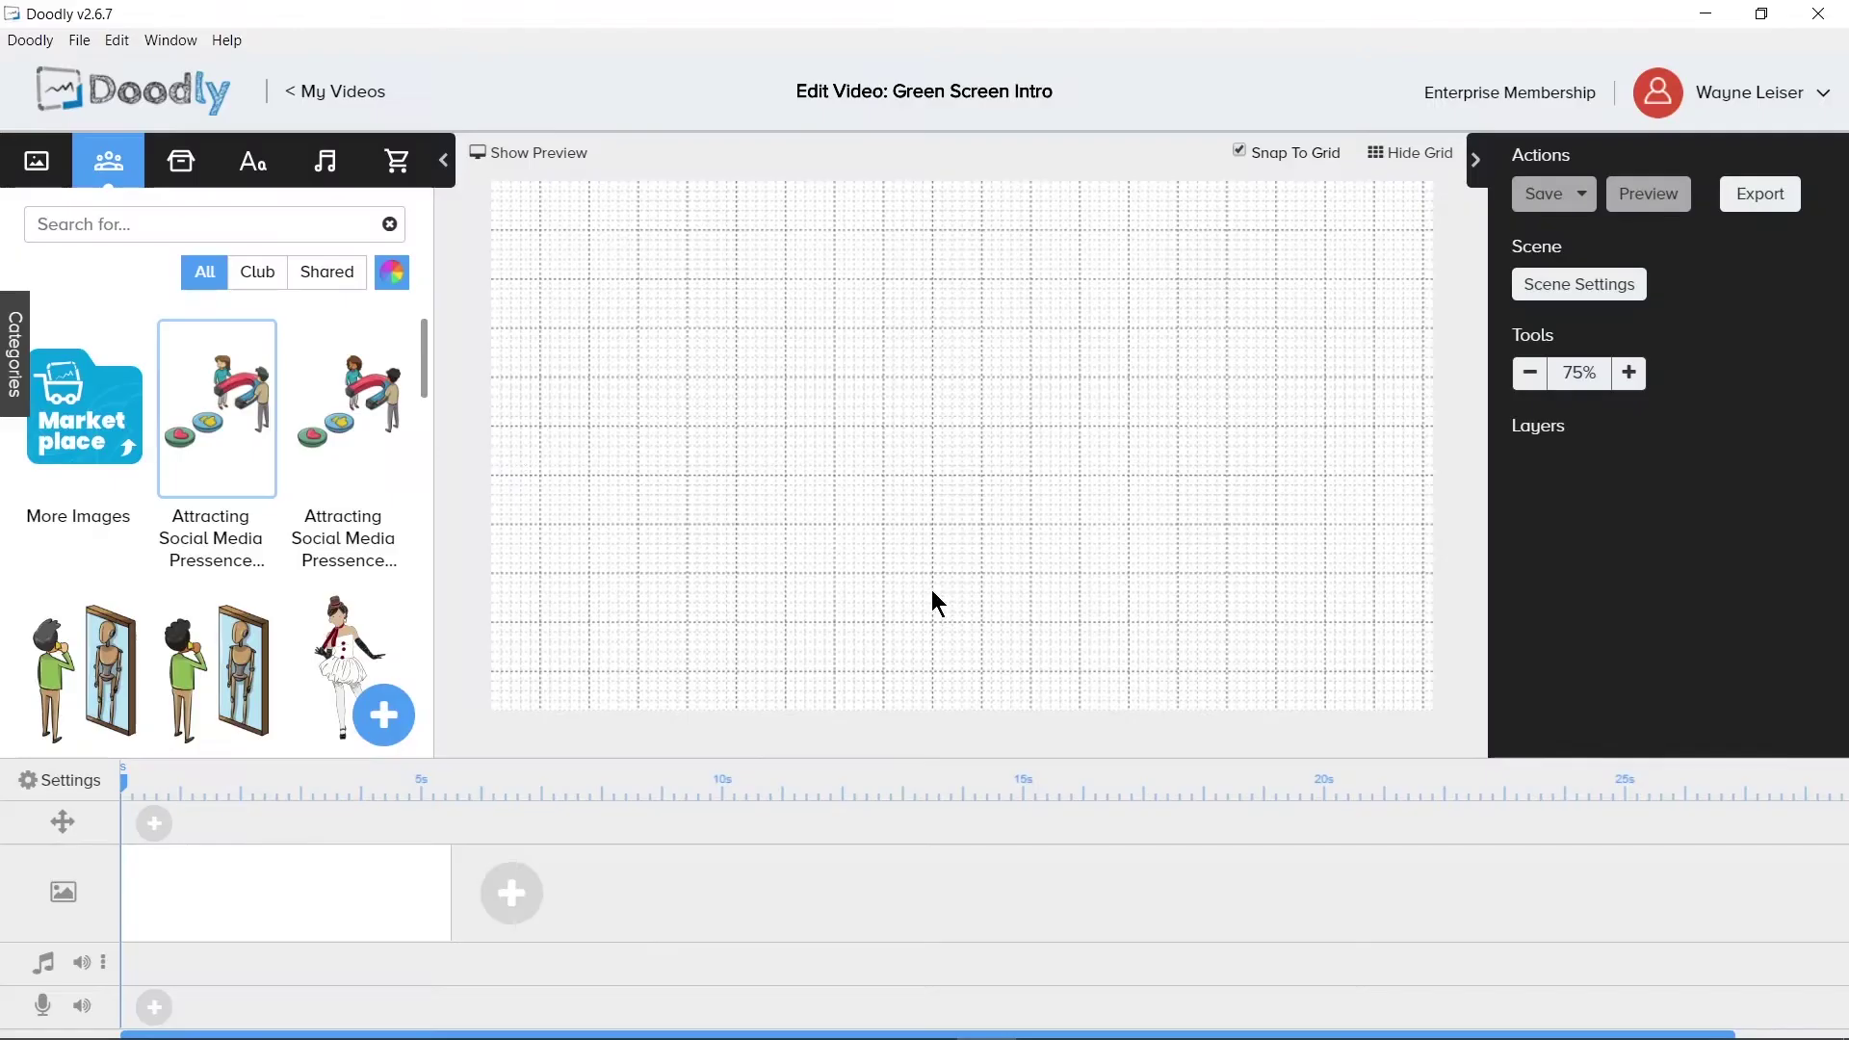
right_click(225, 402)
click(291, 466)
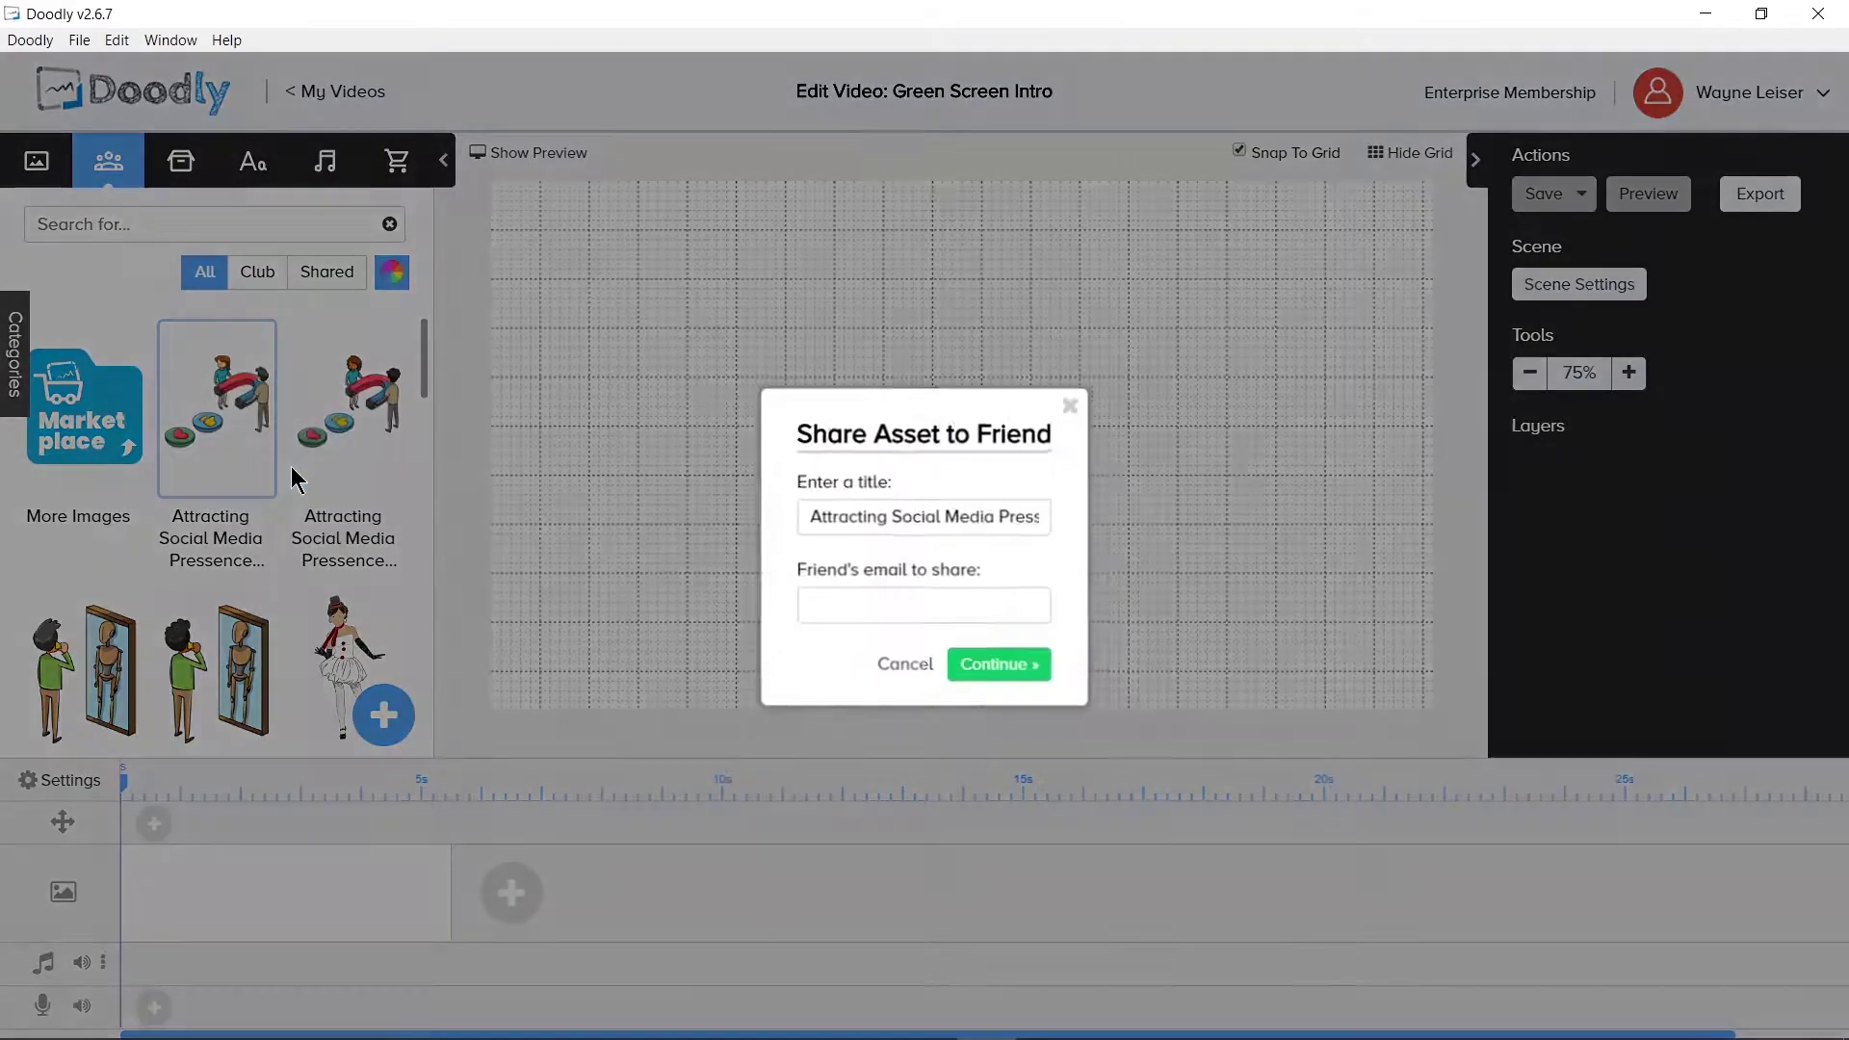
click(998, 661)
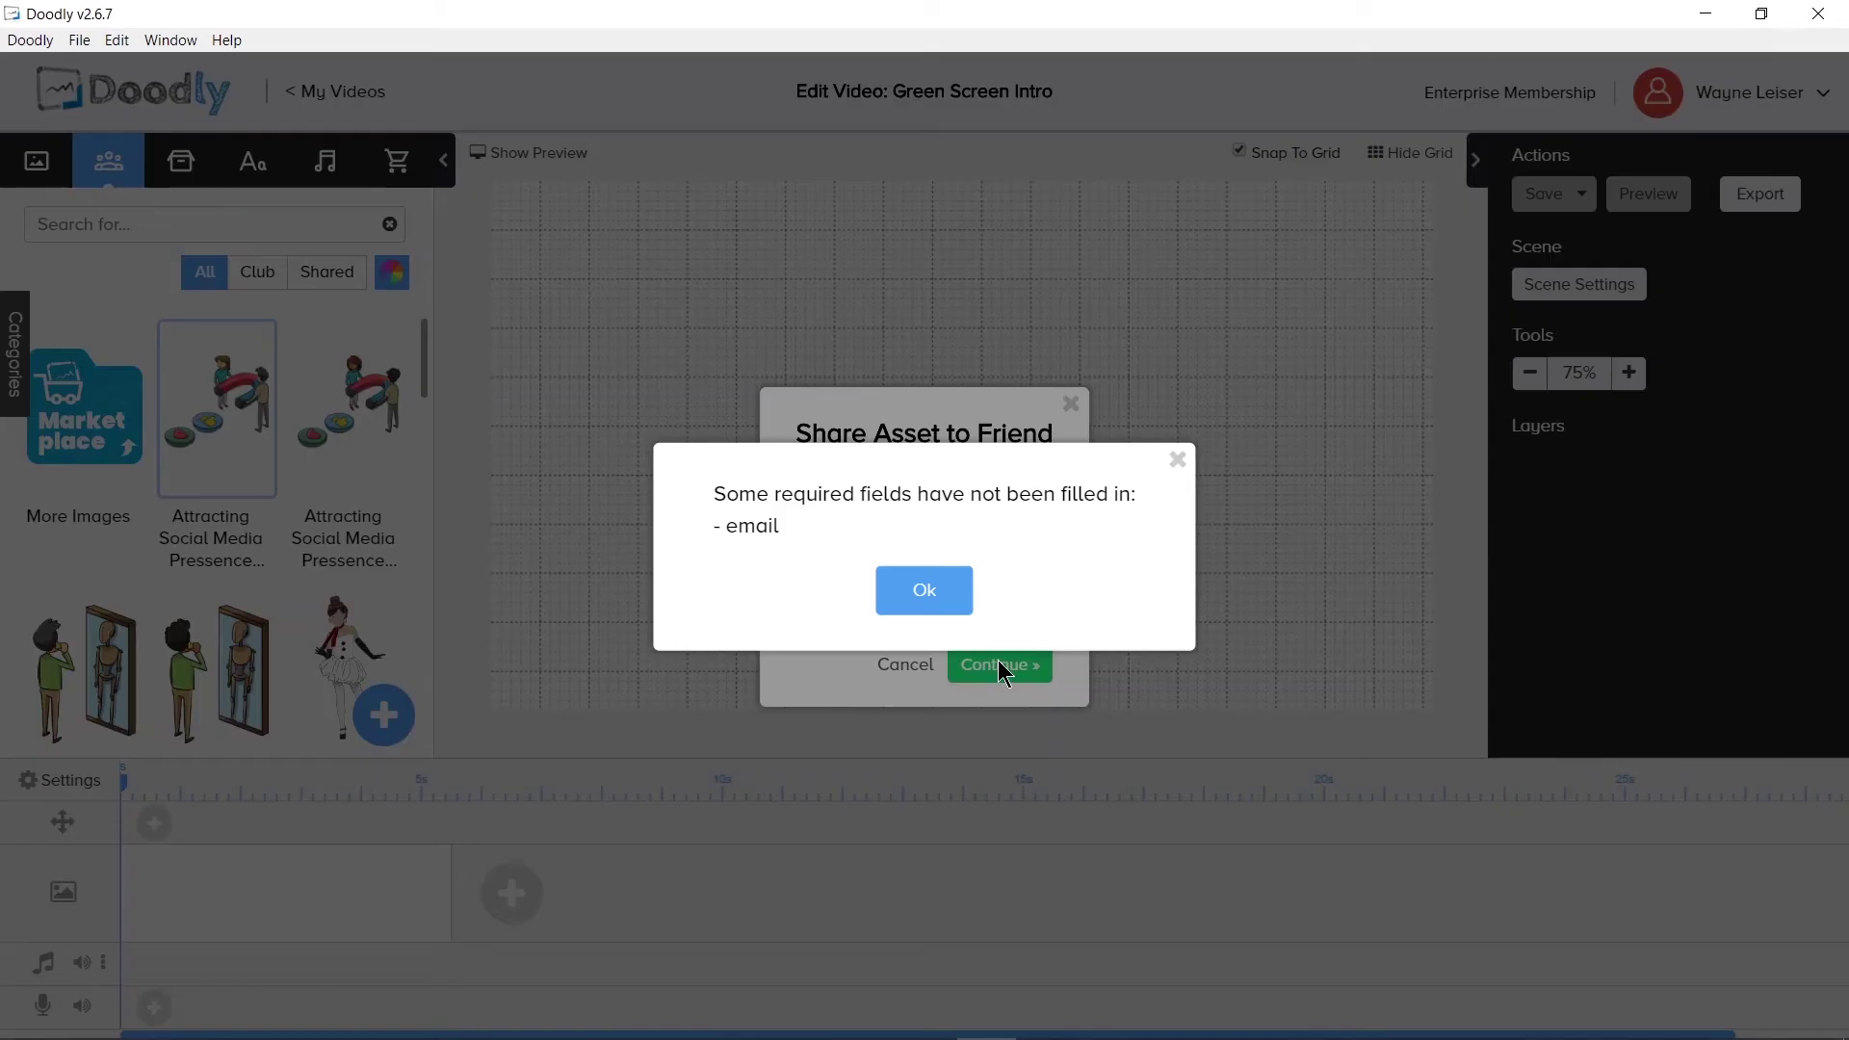
click(923, 594)
click(905, 607)
text(emaildoesnotex)
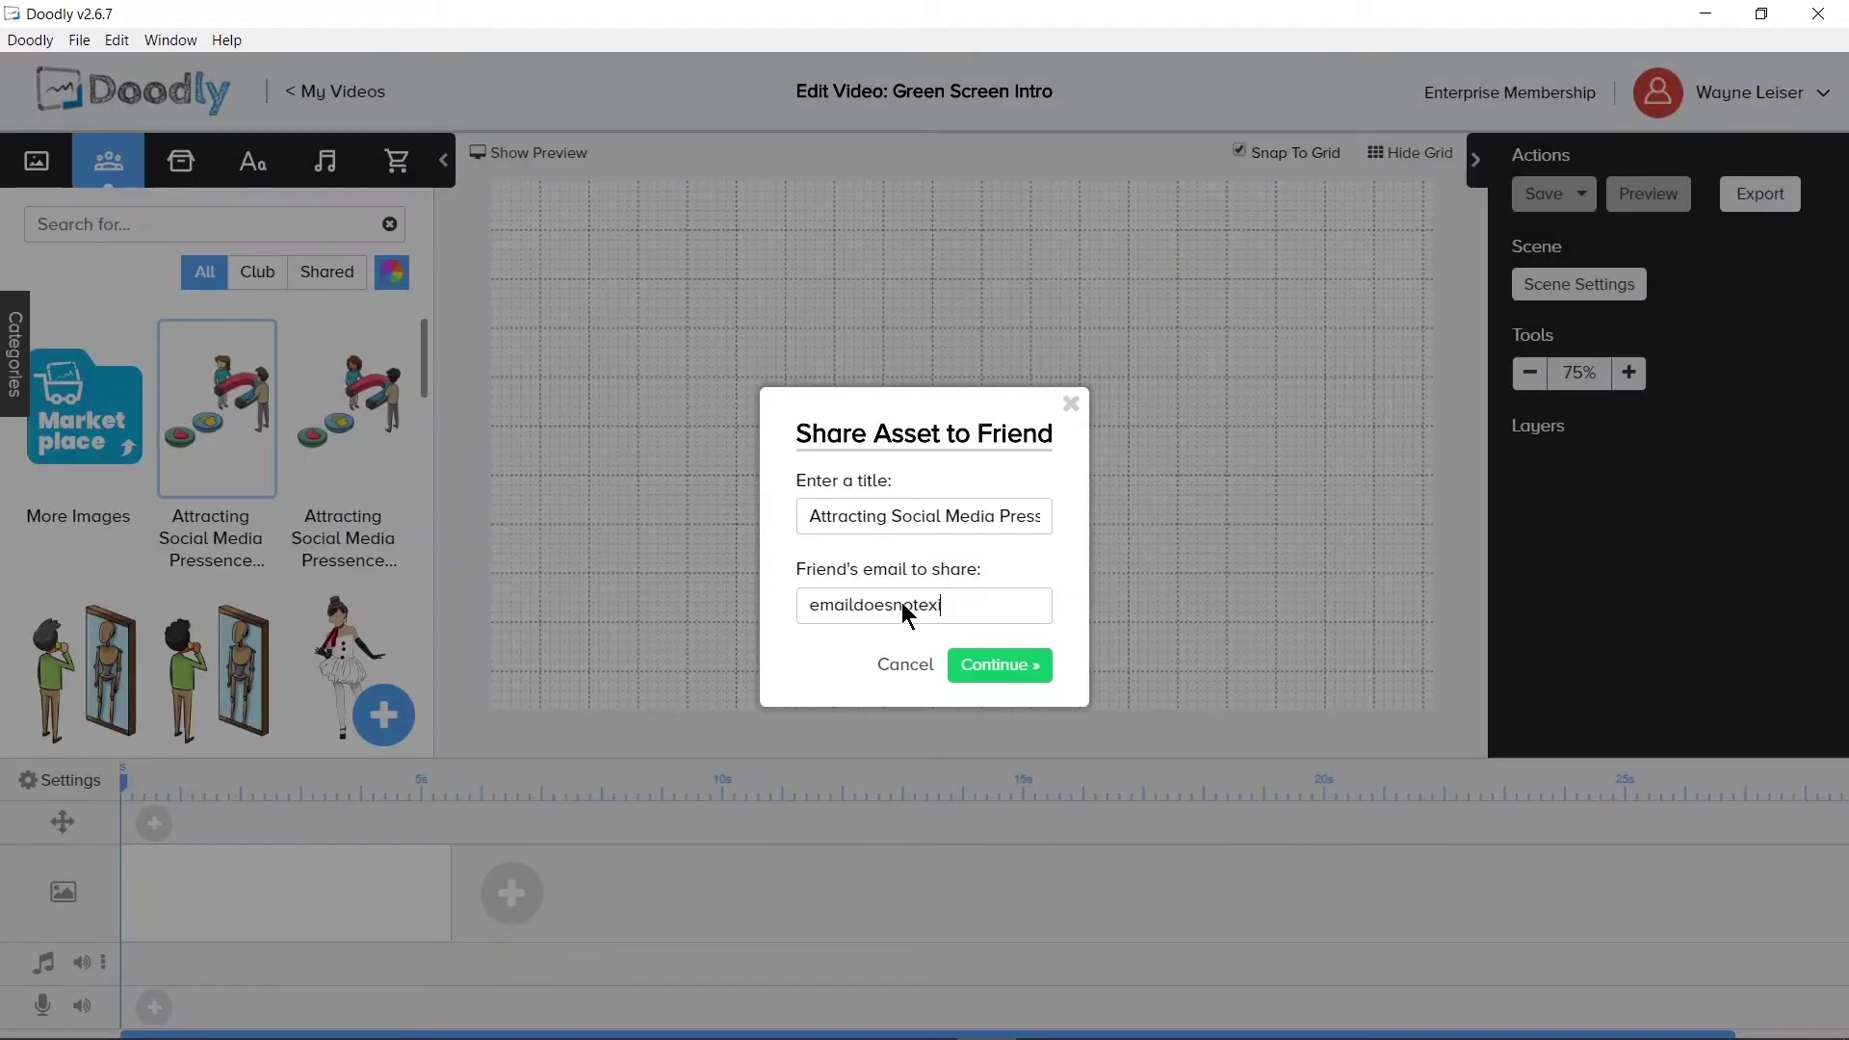
text(ist@doodly.com)
click(1013, 671)
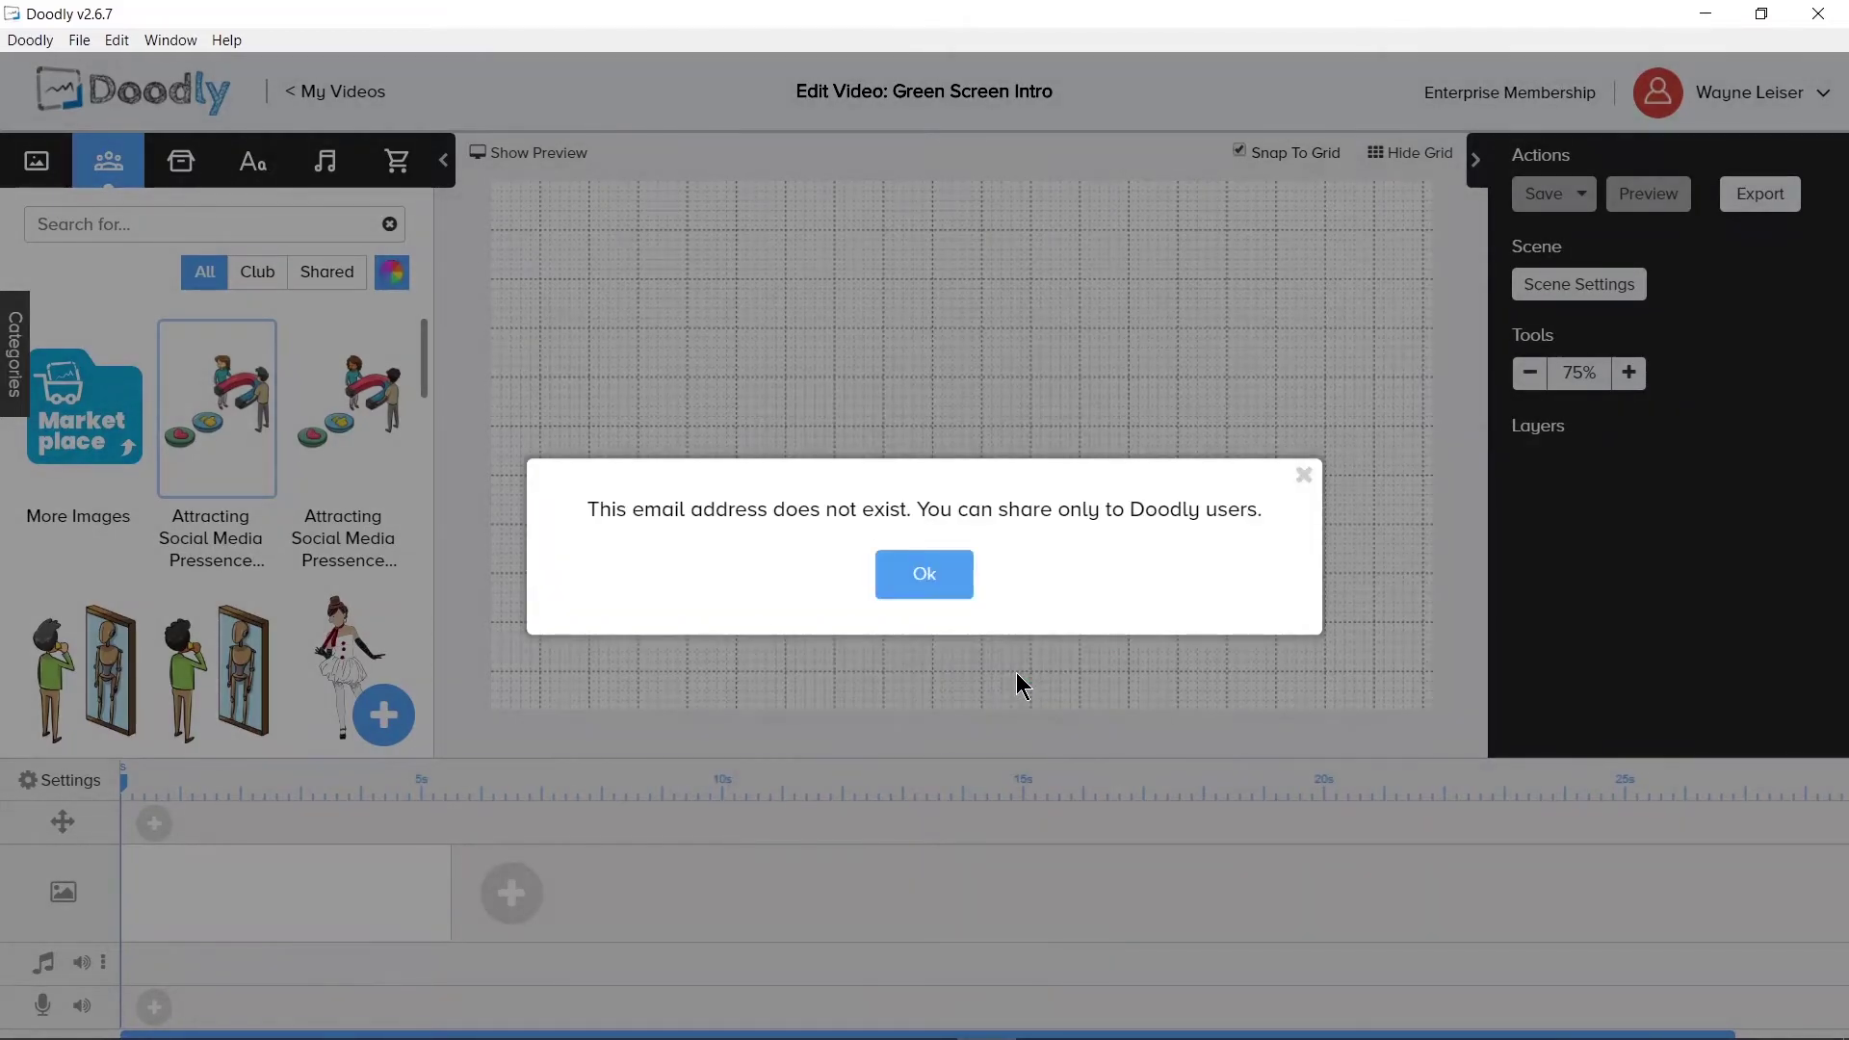
click(927, 574)
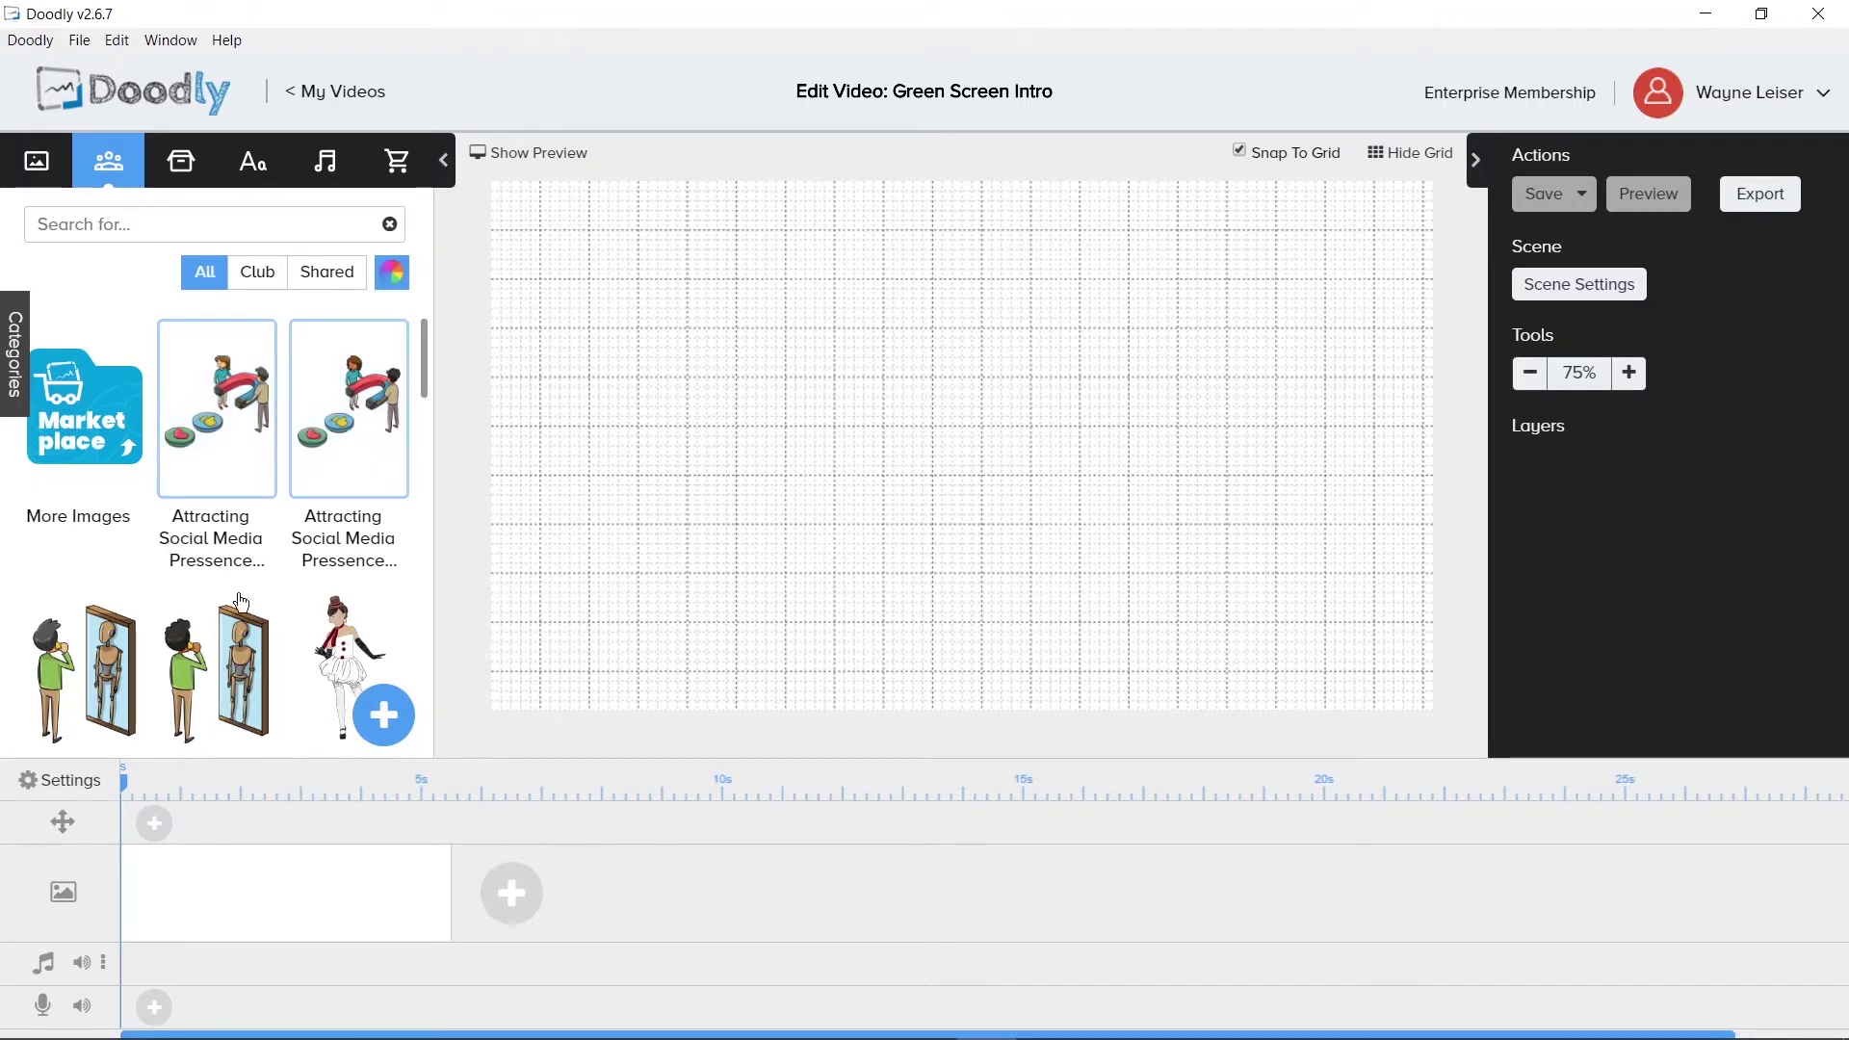
right_click(234, 423)
click(291, 499)
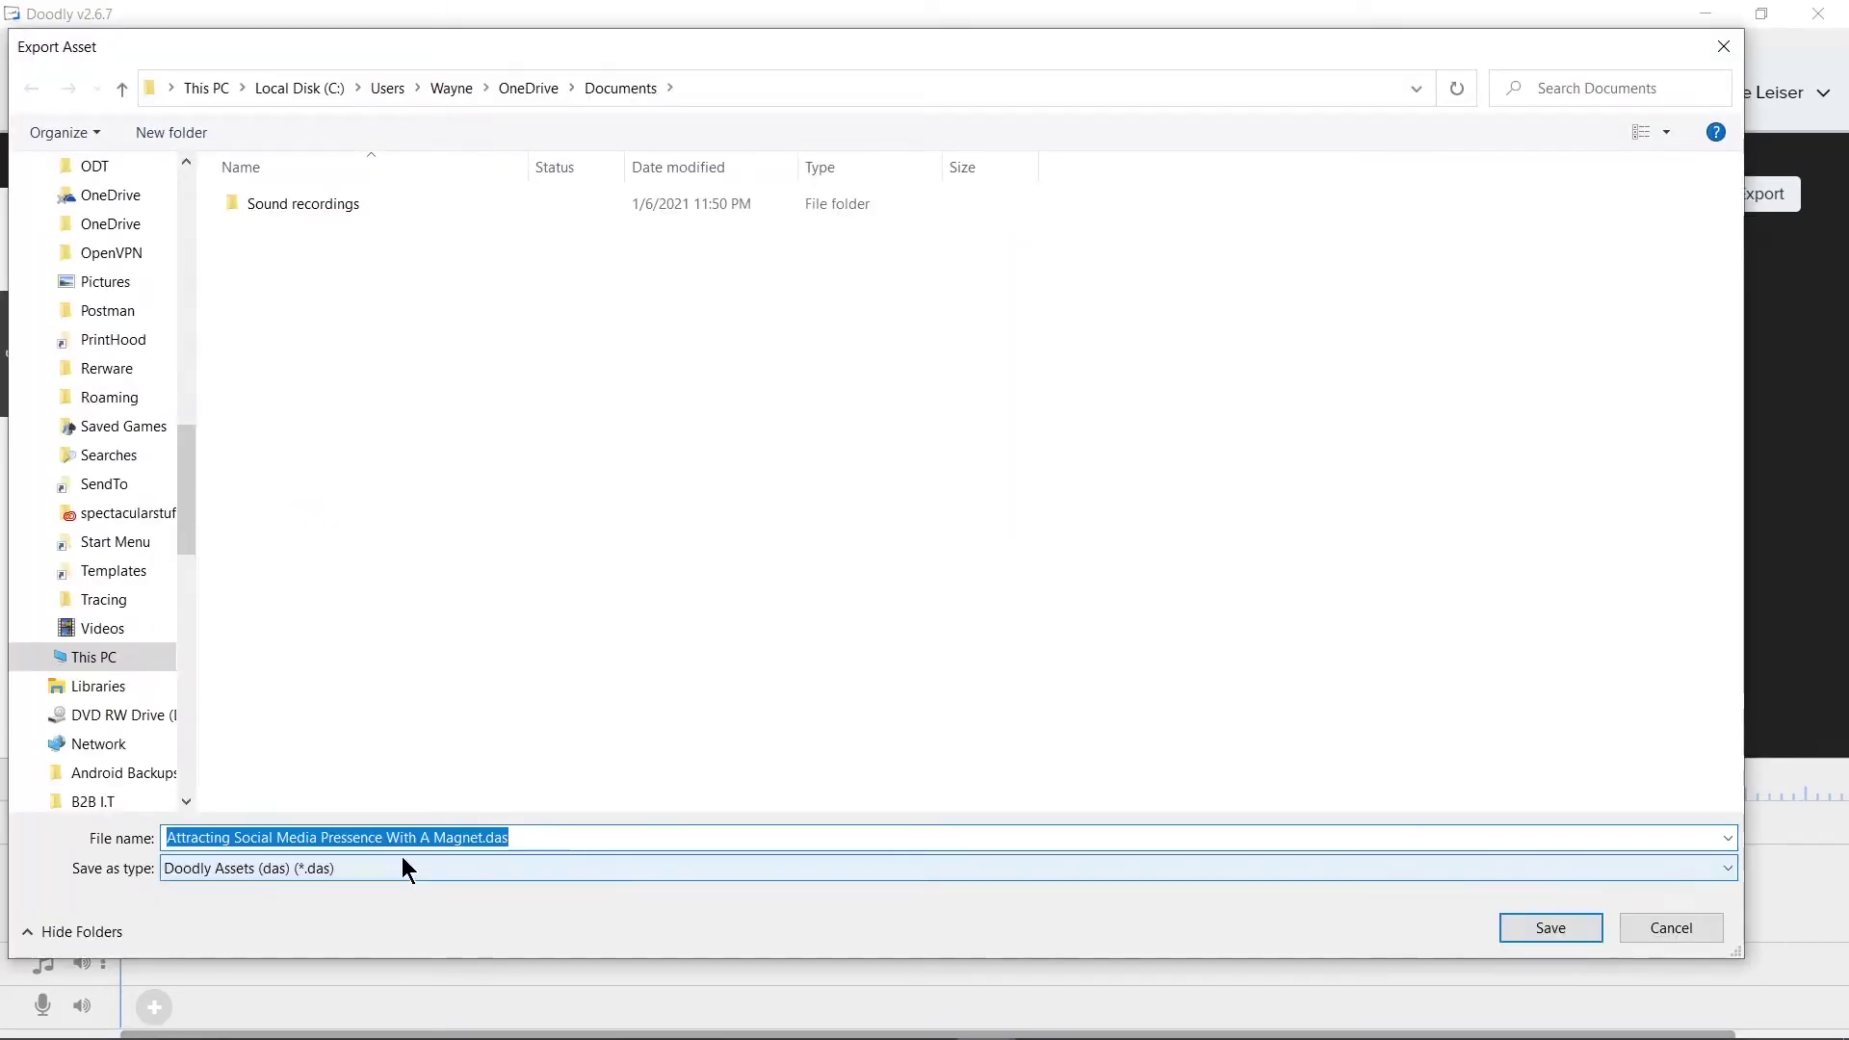
drag(483, 837, 23, 828)
text(4 assets inc)
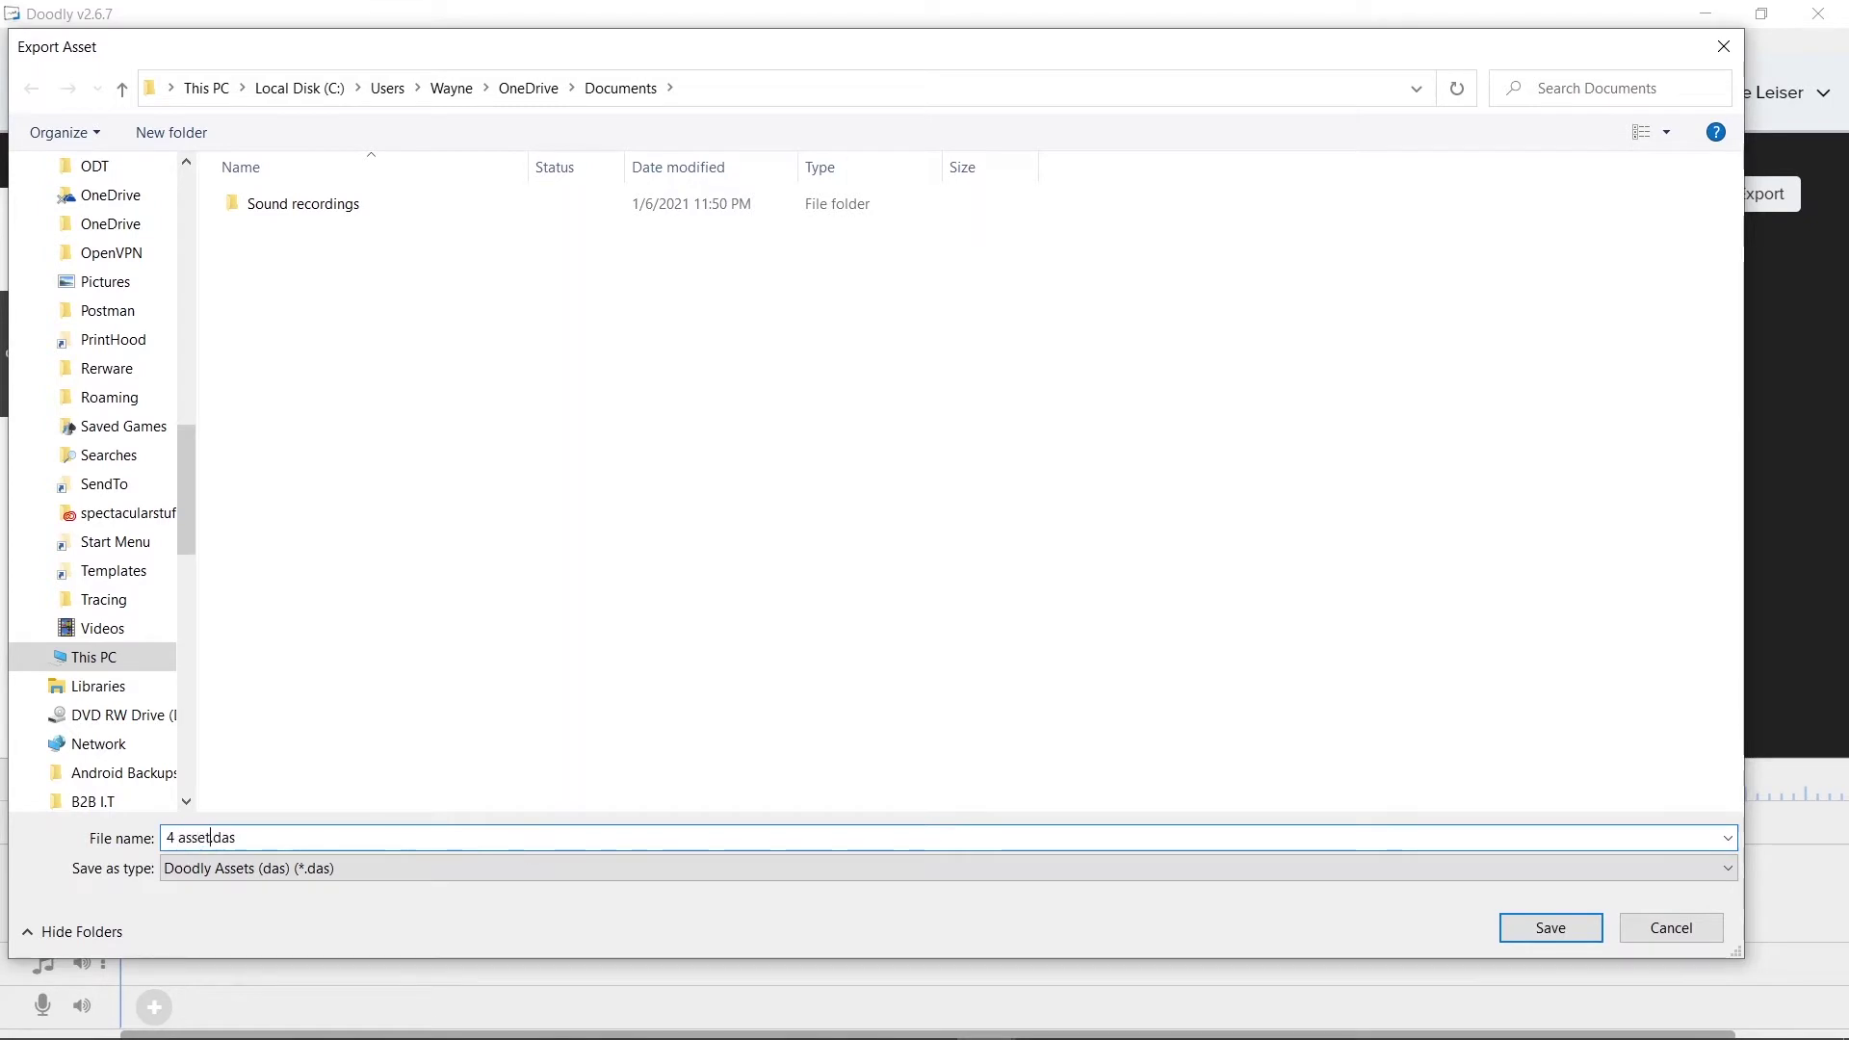
text(luded)
click(1666, 931)
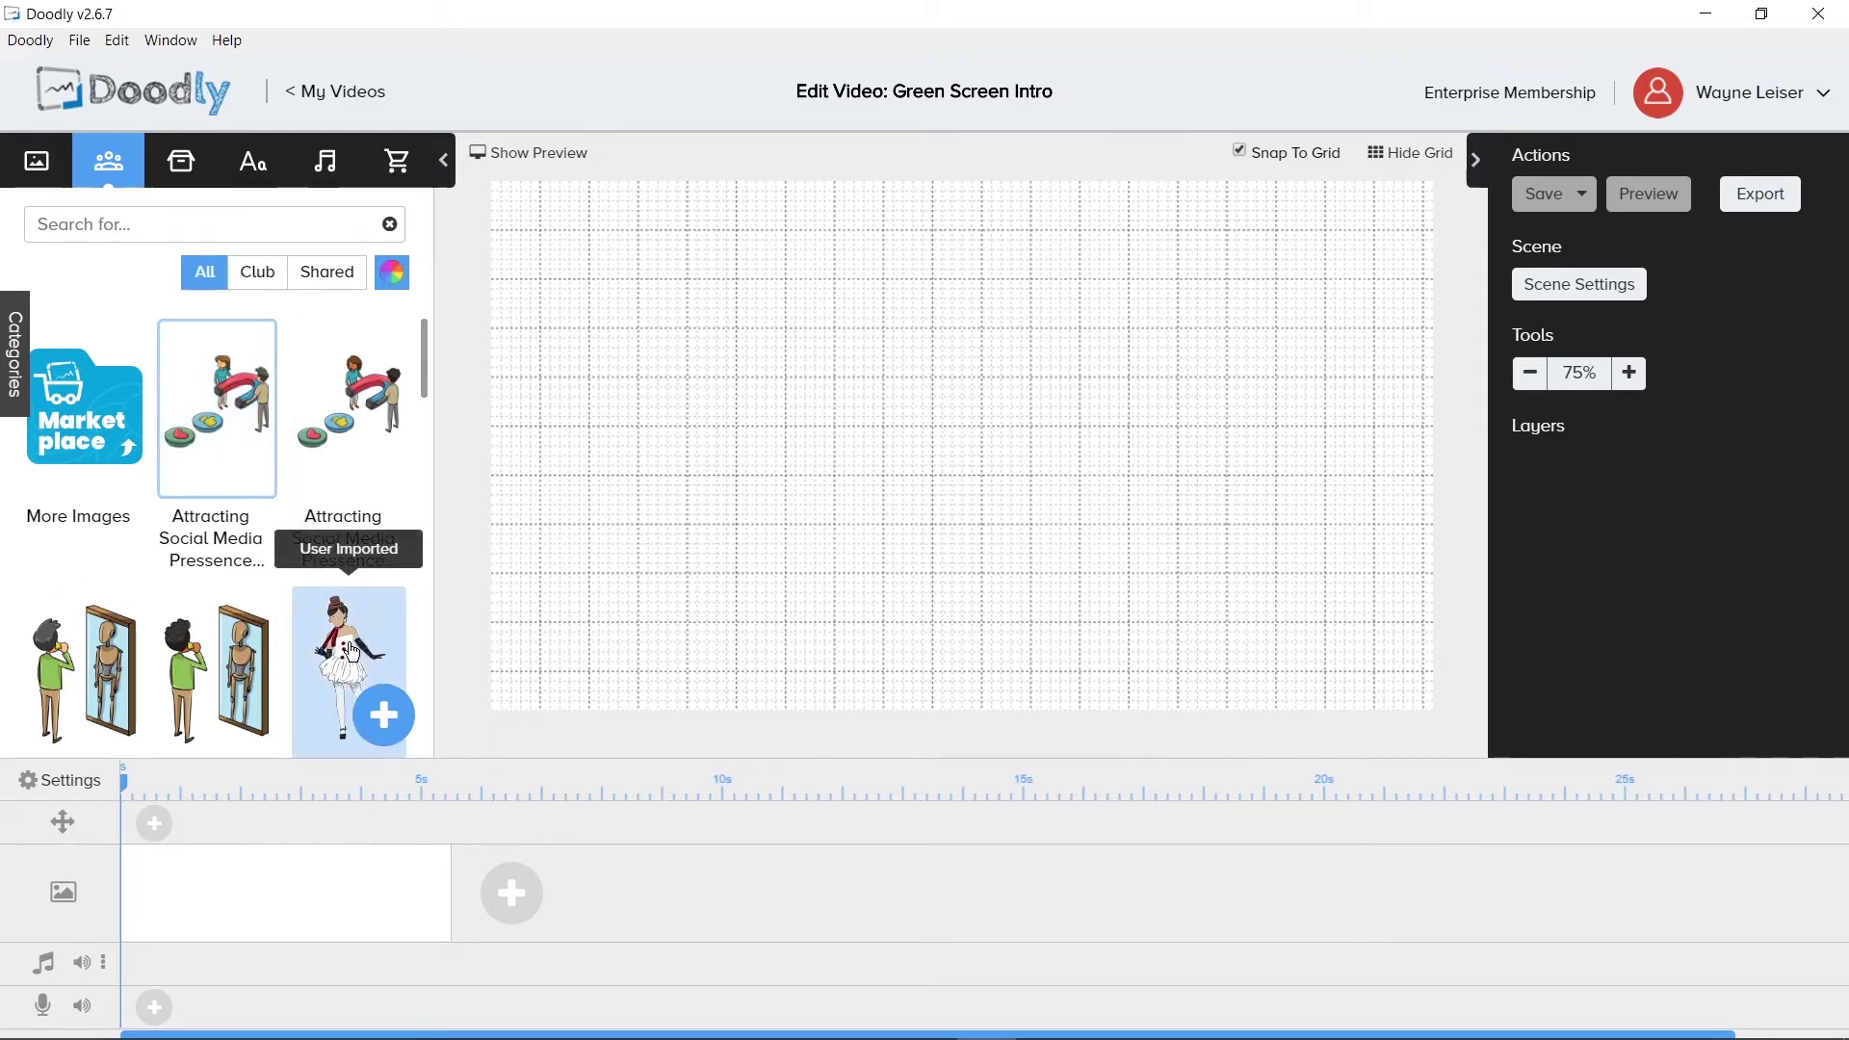
Filter the character library to Business using the Categories side tab
click(14, 366)
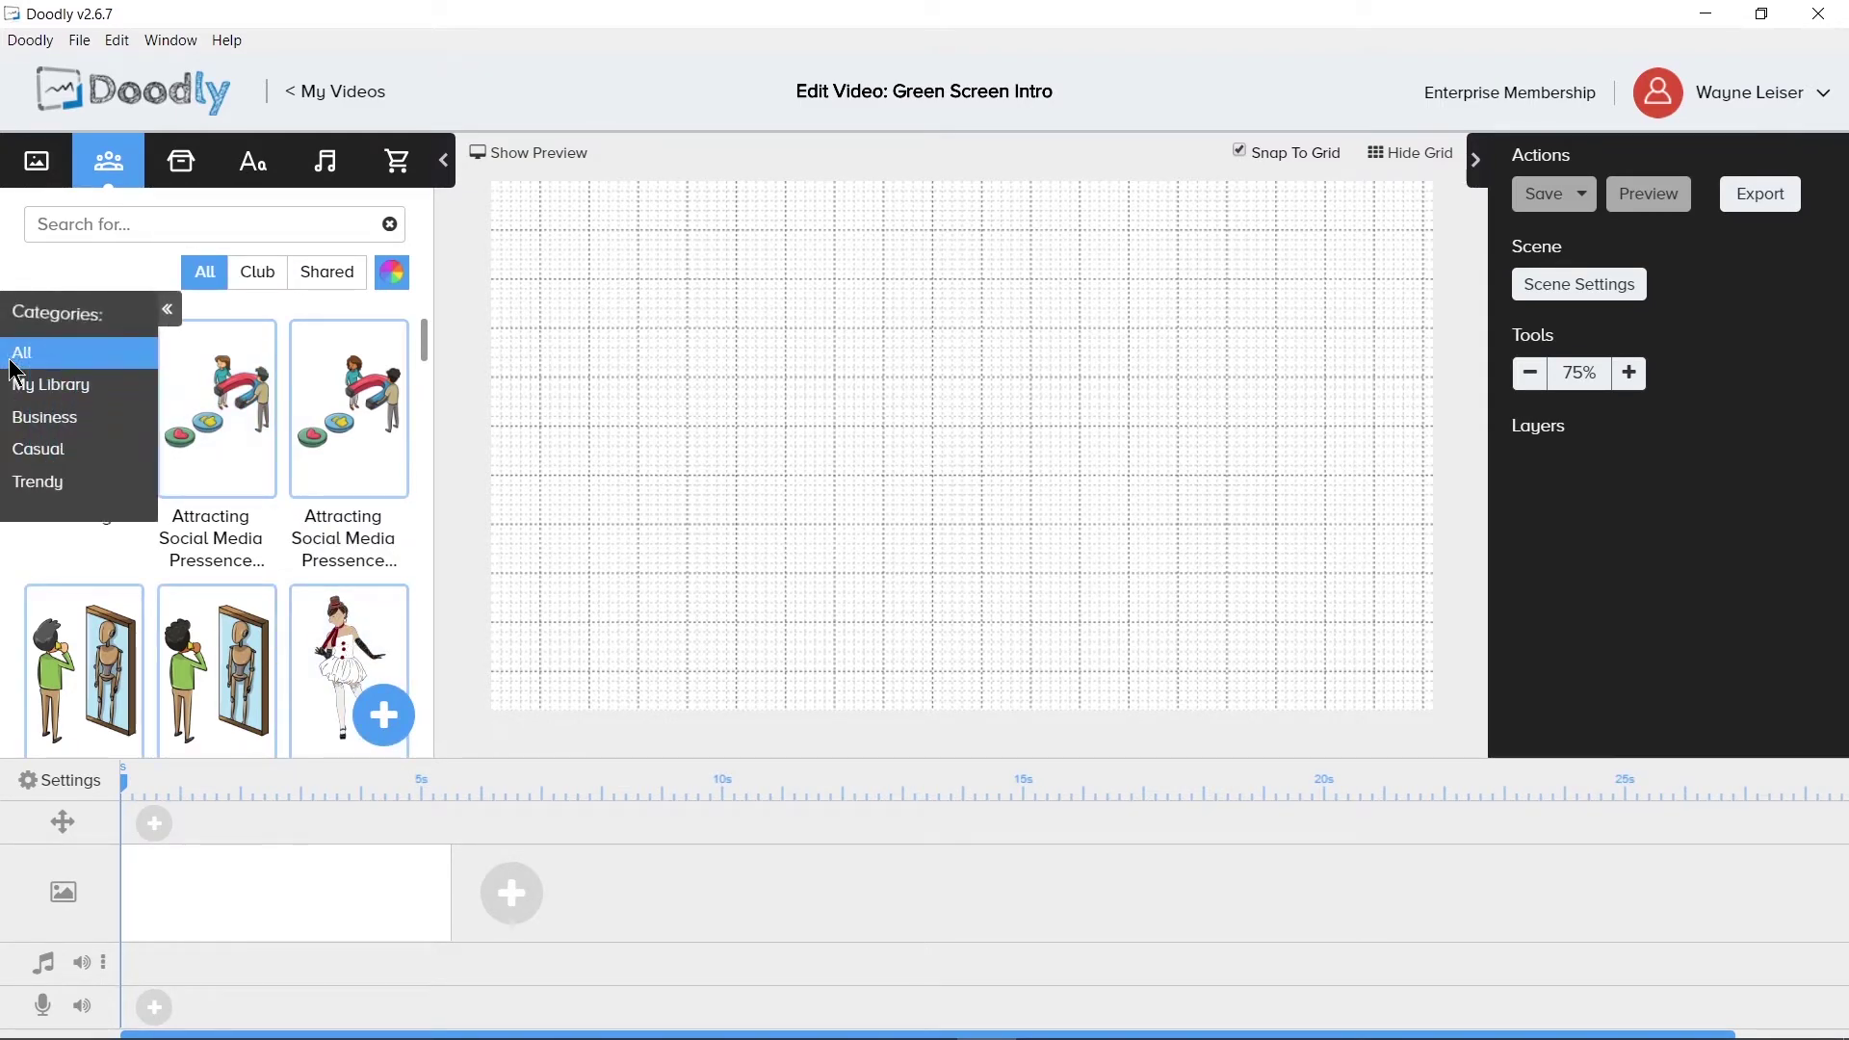
click(43, 430)
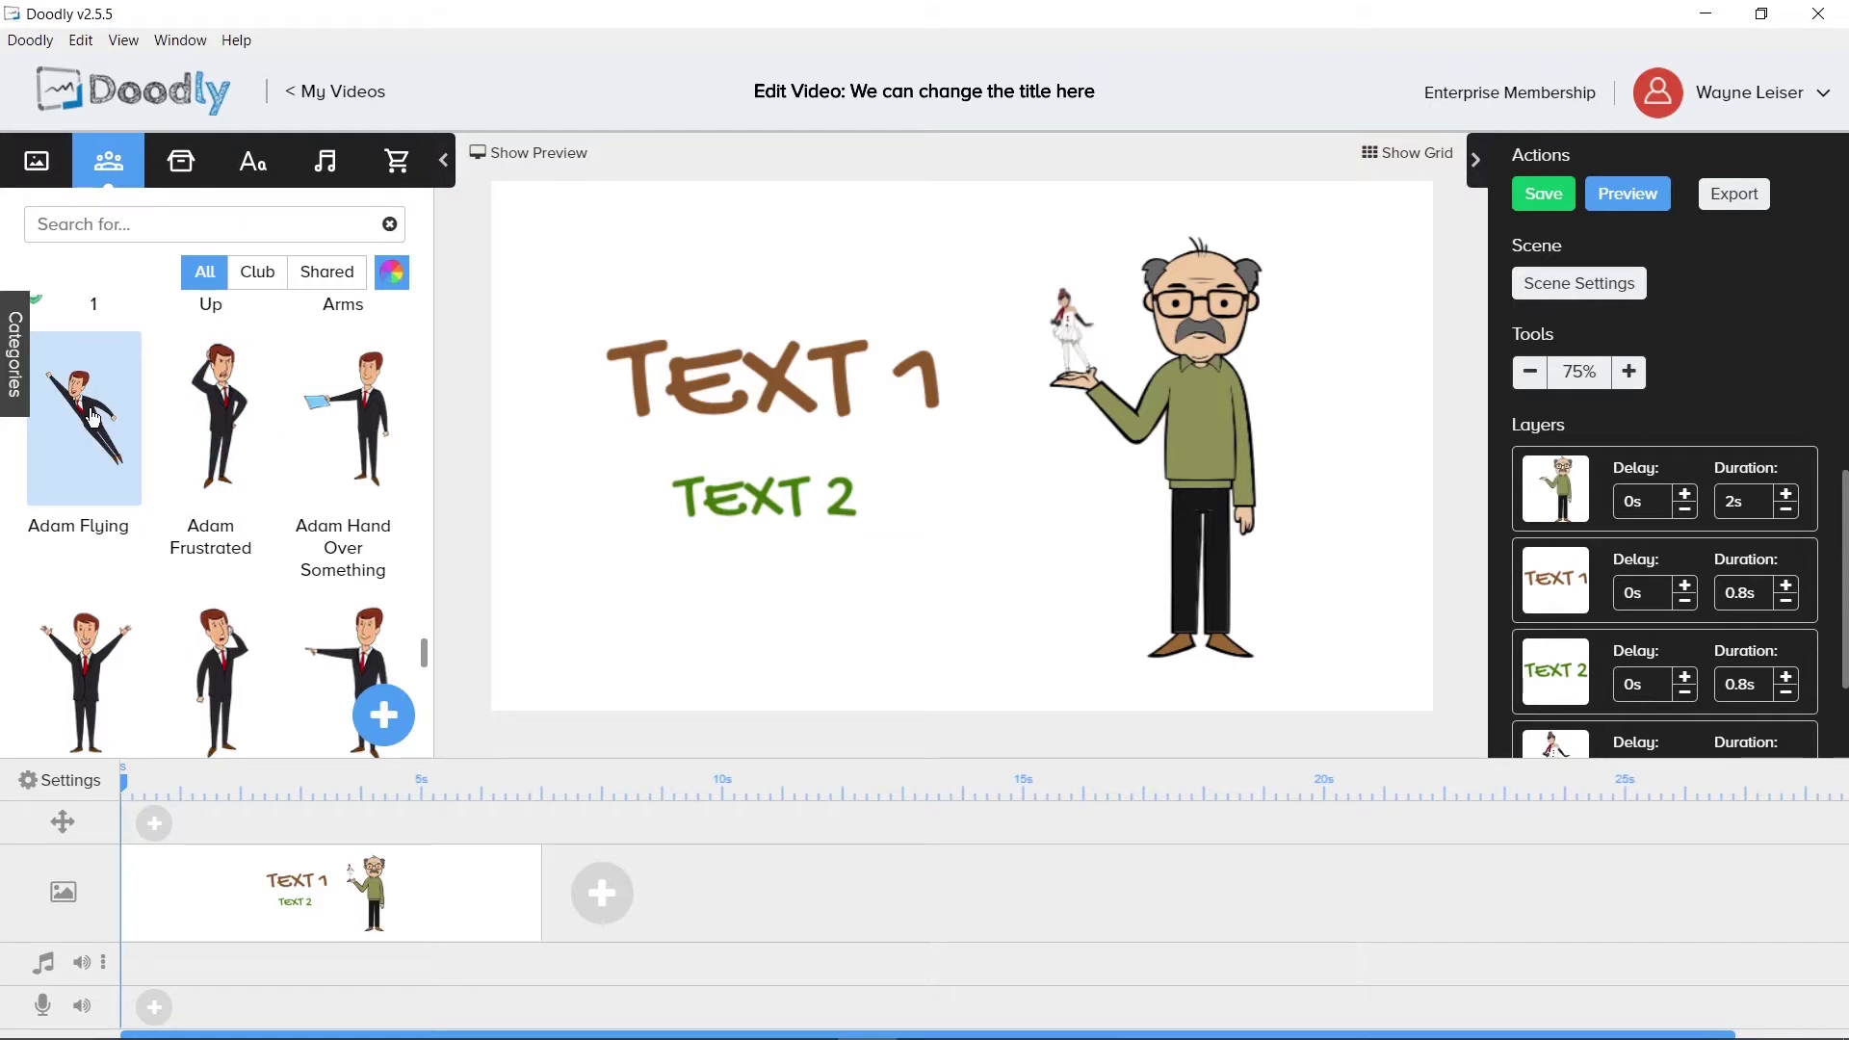
Start a new prop in the Props library from boardroom-no-table.png
click(172, 164)
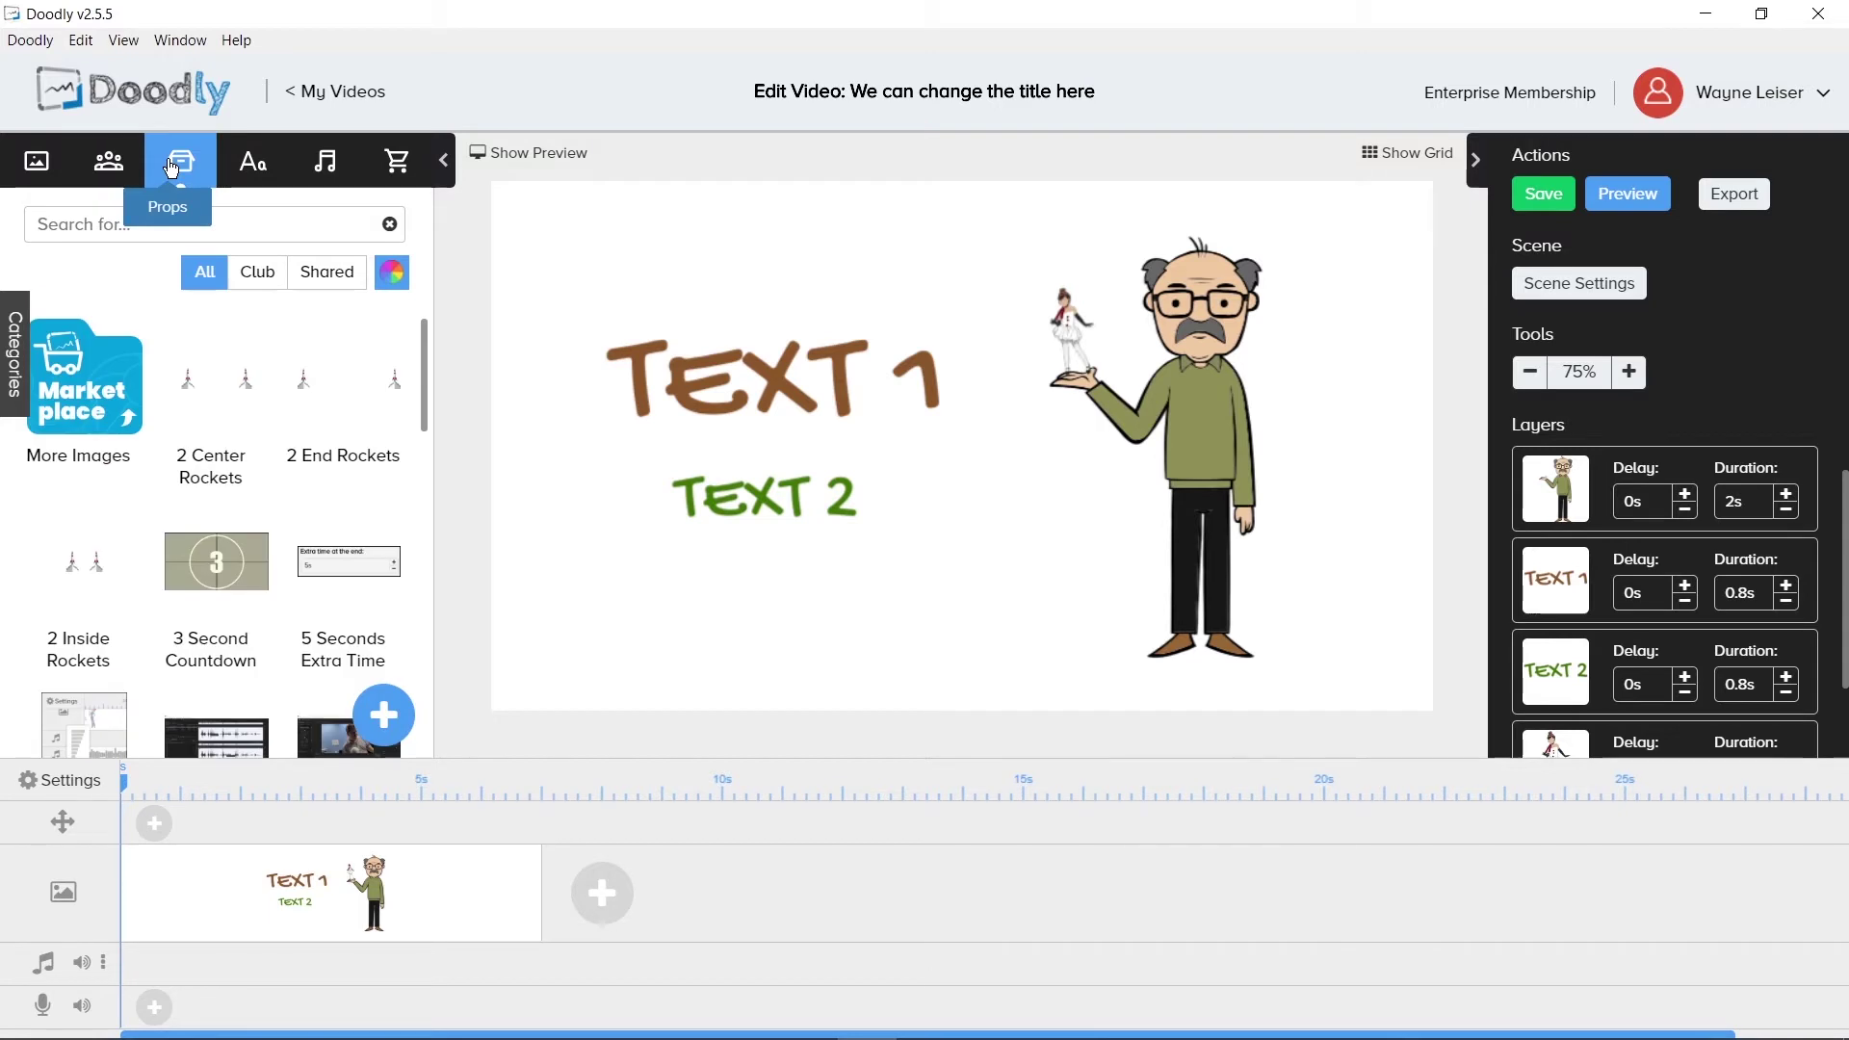
click(373, 730)
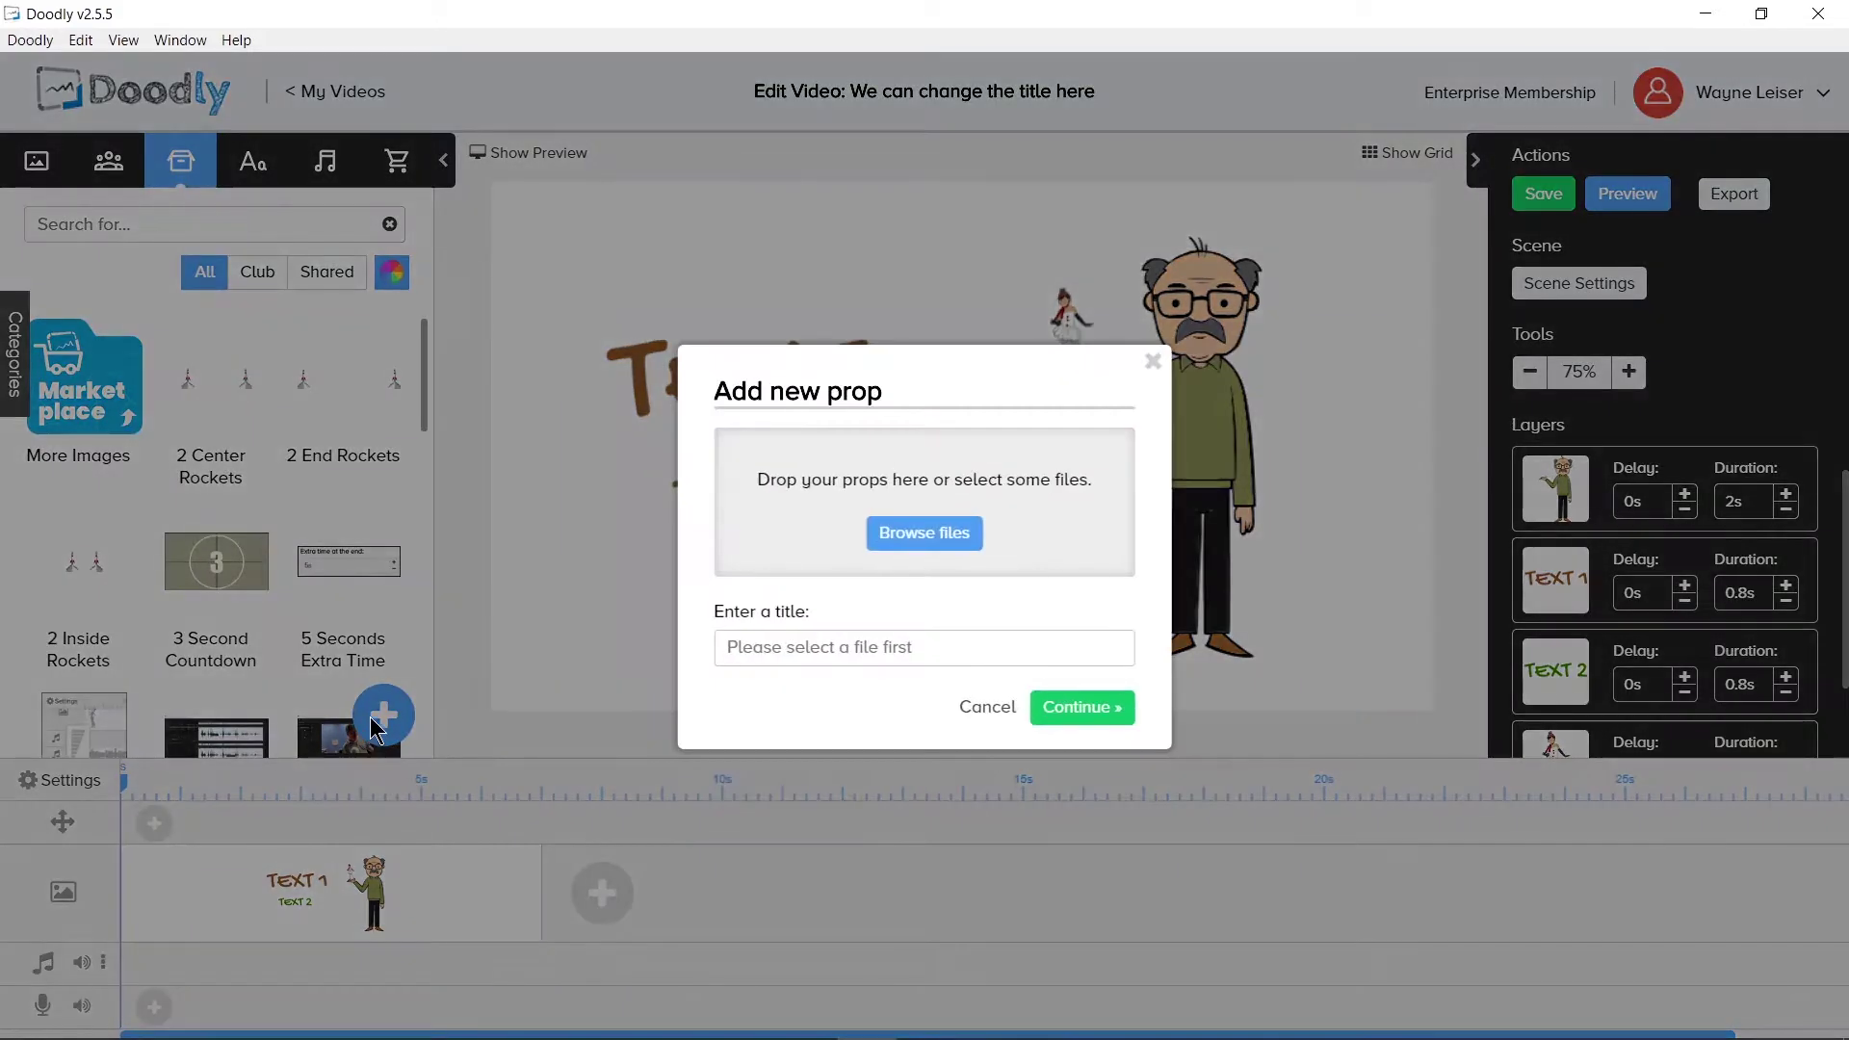
click(920, 529)
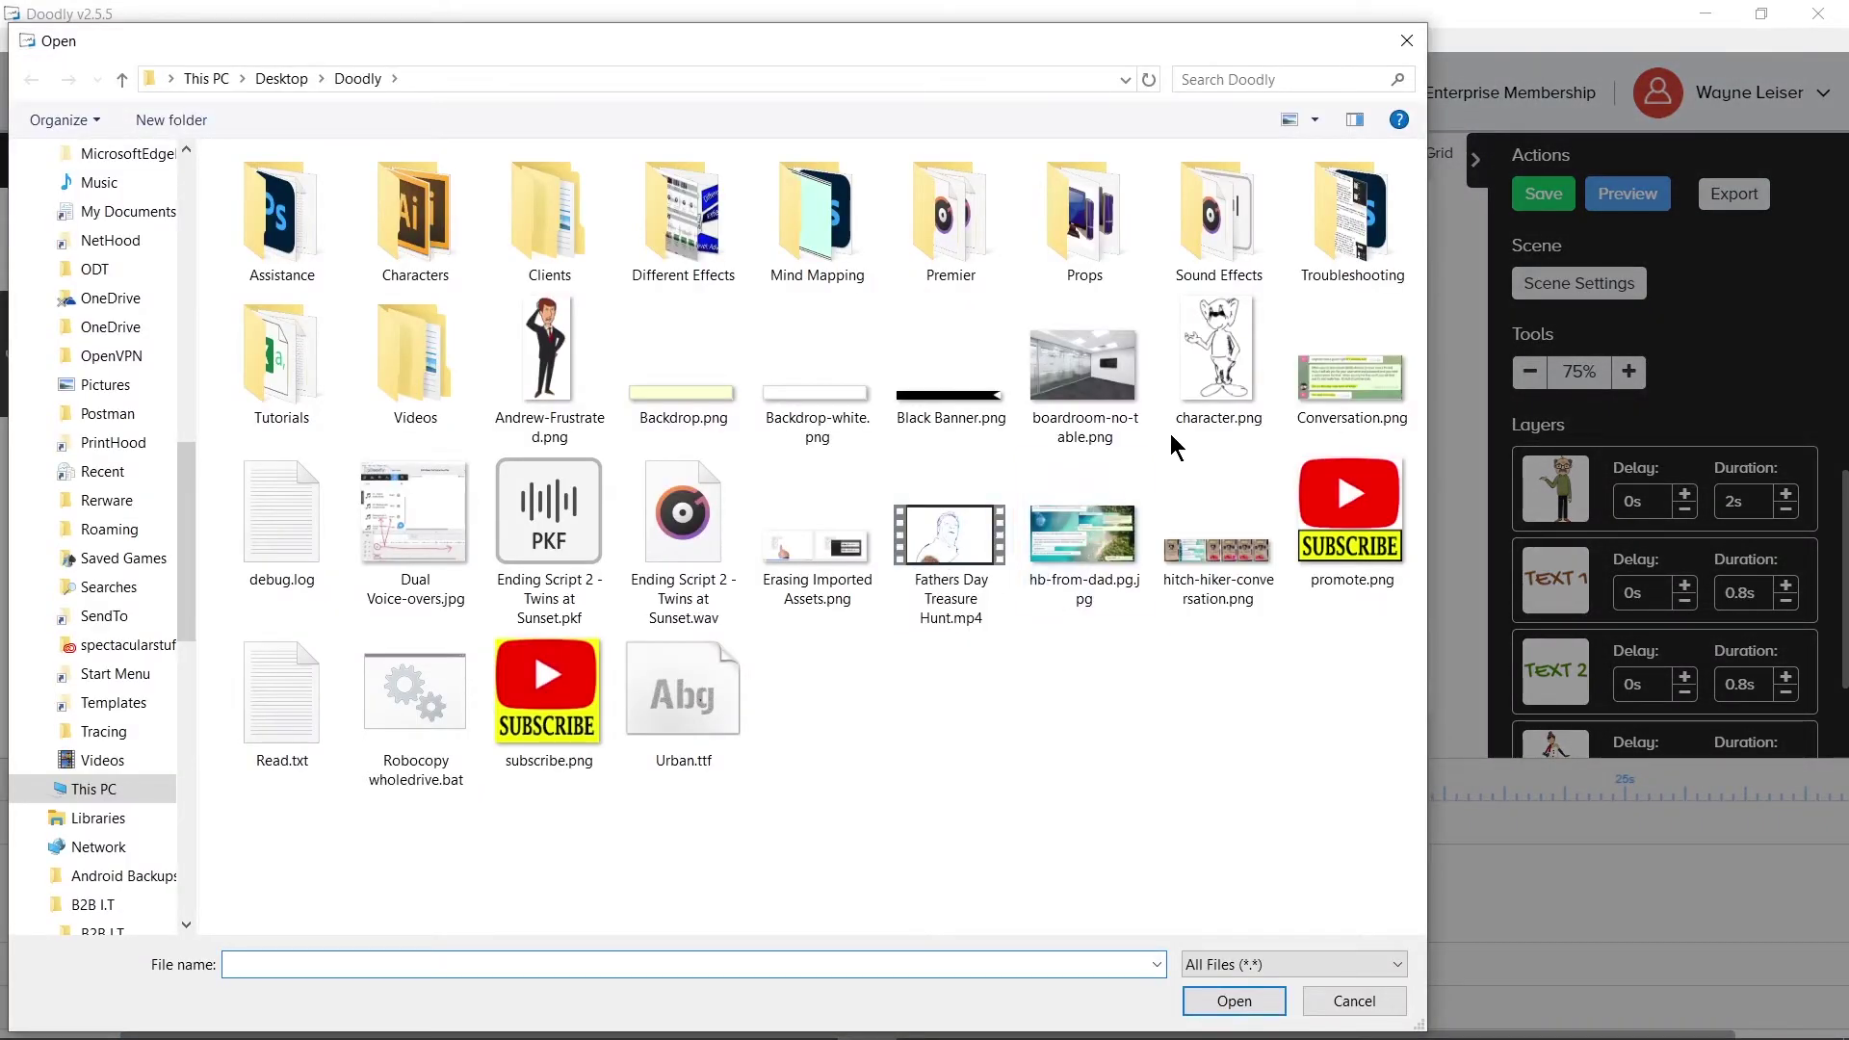
double_click(1077, 382)
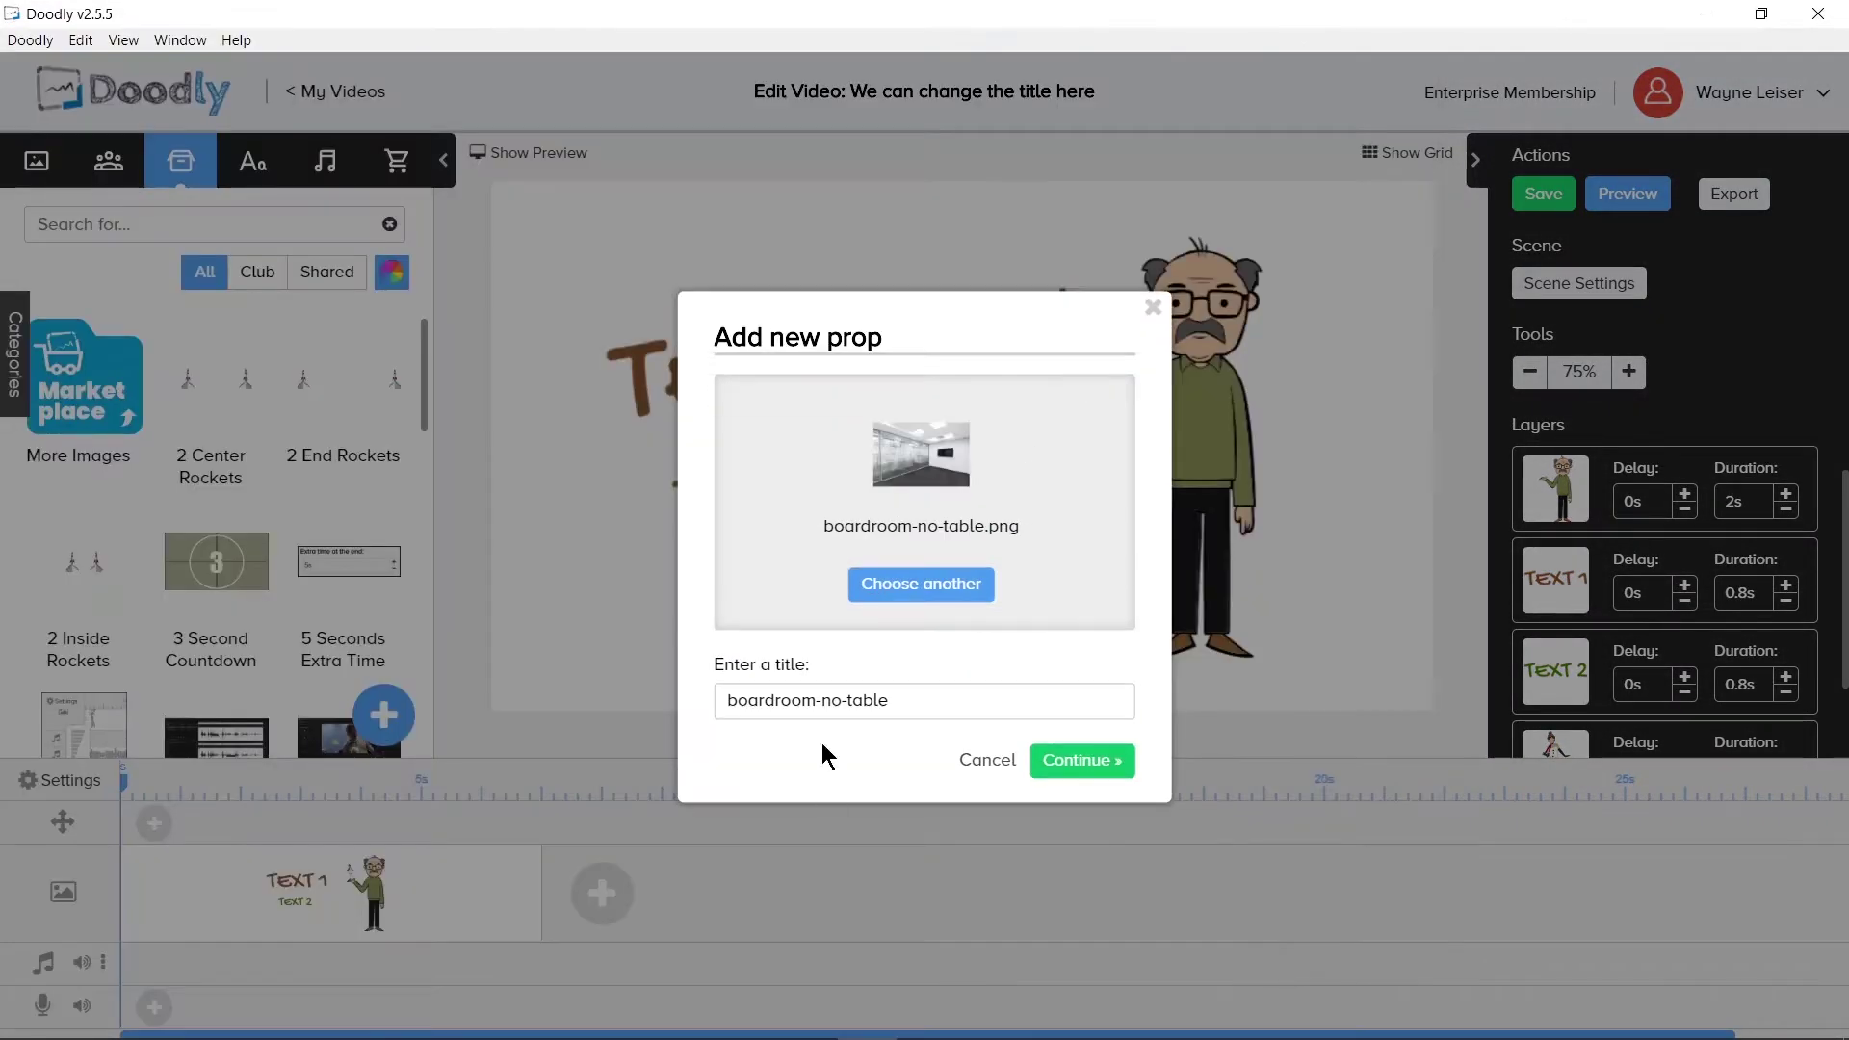
Retitle the prop 'Boardroom No Table' and upload it onto the scene
click(867, 700)
key(Home)
key(Delete)
text(B)
key(Right)
key(Right)
key(Right)
key(Right)
key(Right)
key(Right)
key(Right)
key(Right)
key(Delete)
key(Delete)
text(N)
key(Right)
key(Delete)
key(Delete)
text(T)
click(1081, 762)
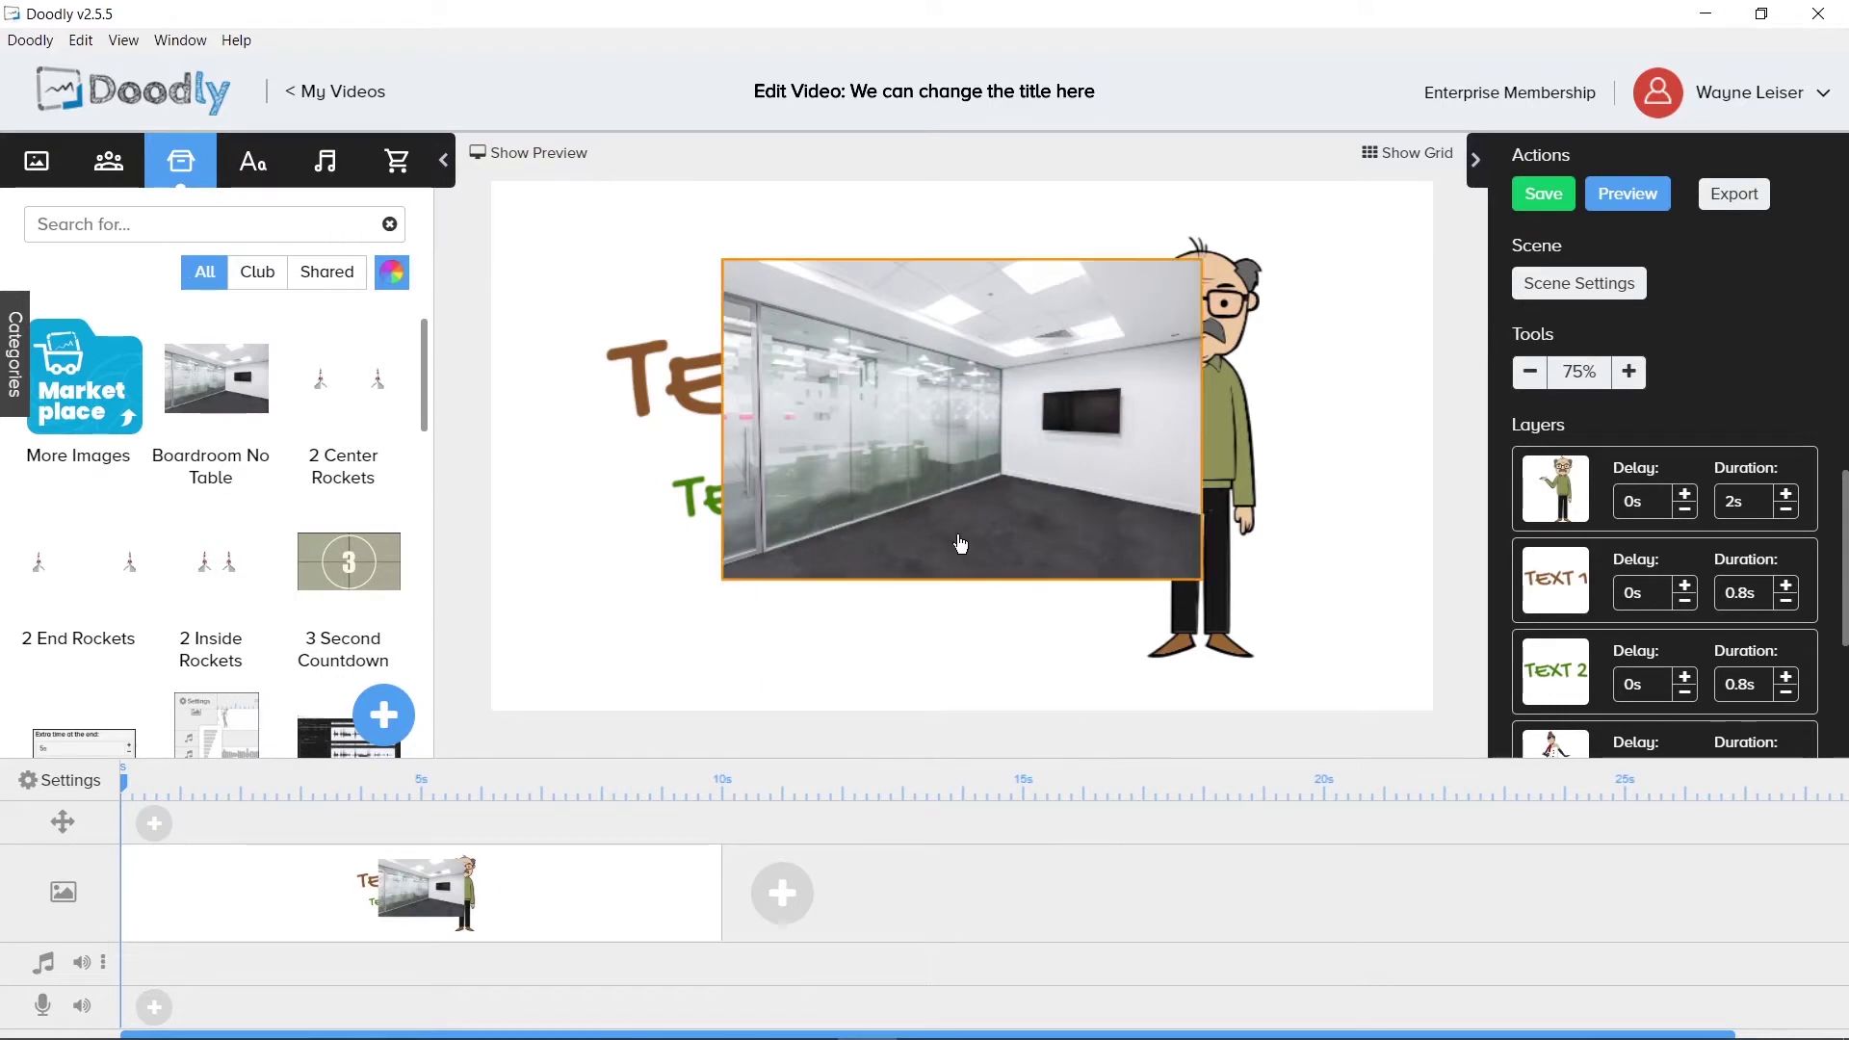
Move the boardroom image to the canvas's top-left and stretch it across the full canvas width
click(965, 501)
drag(991, 482, 757, 403)
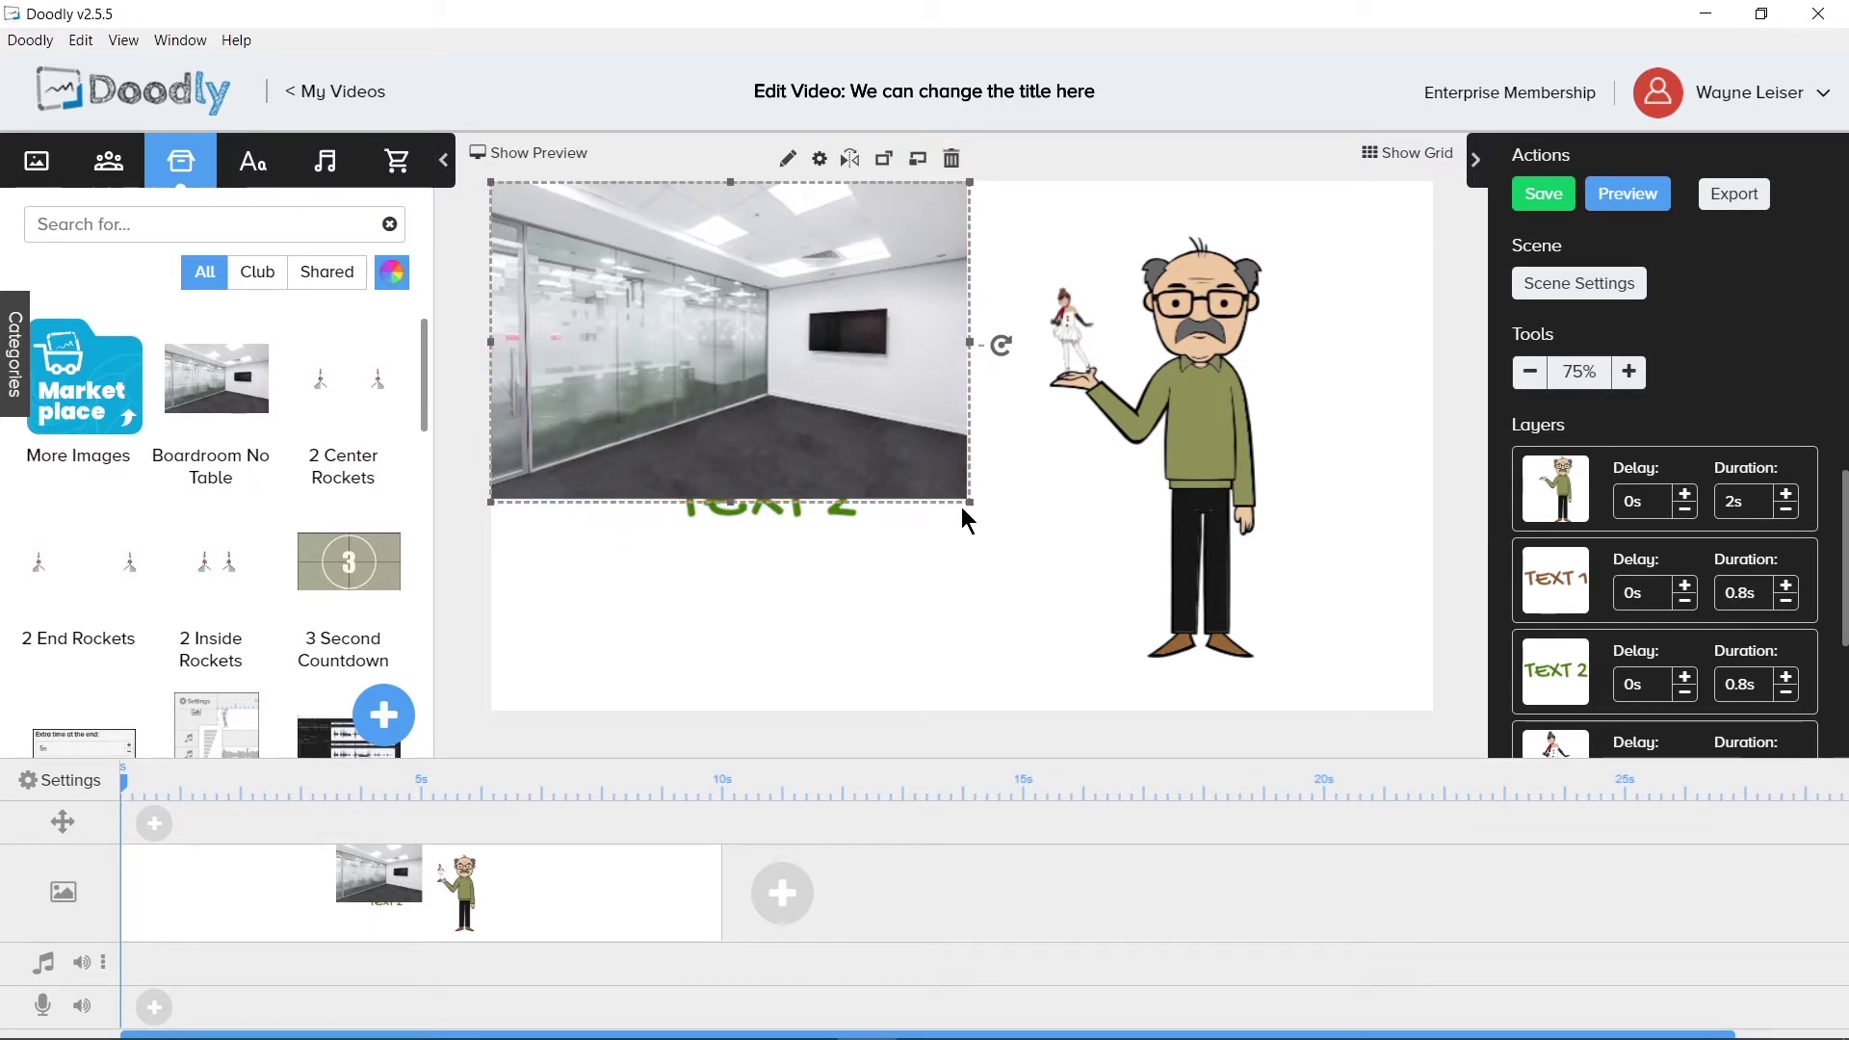
drag(970, 502, 1344, 636)
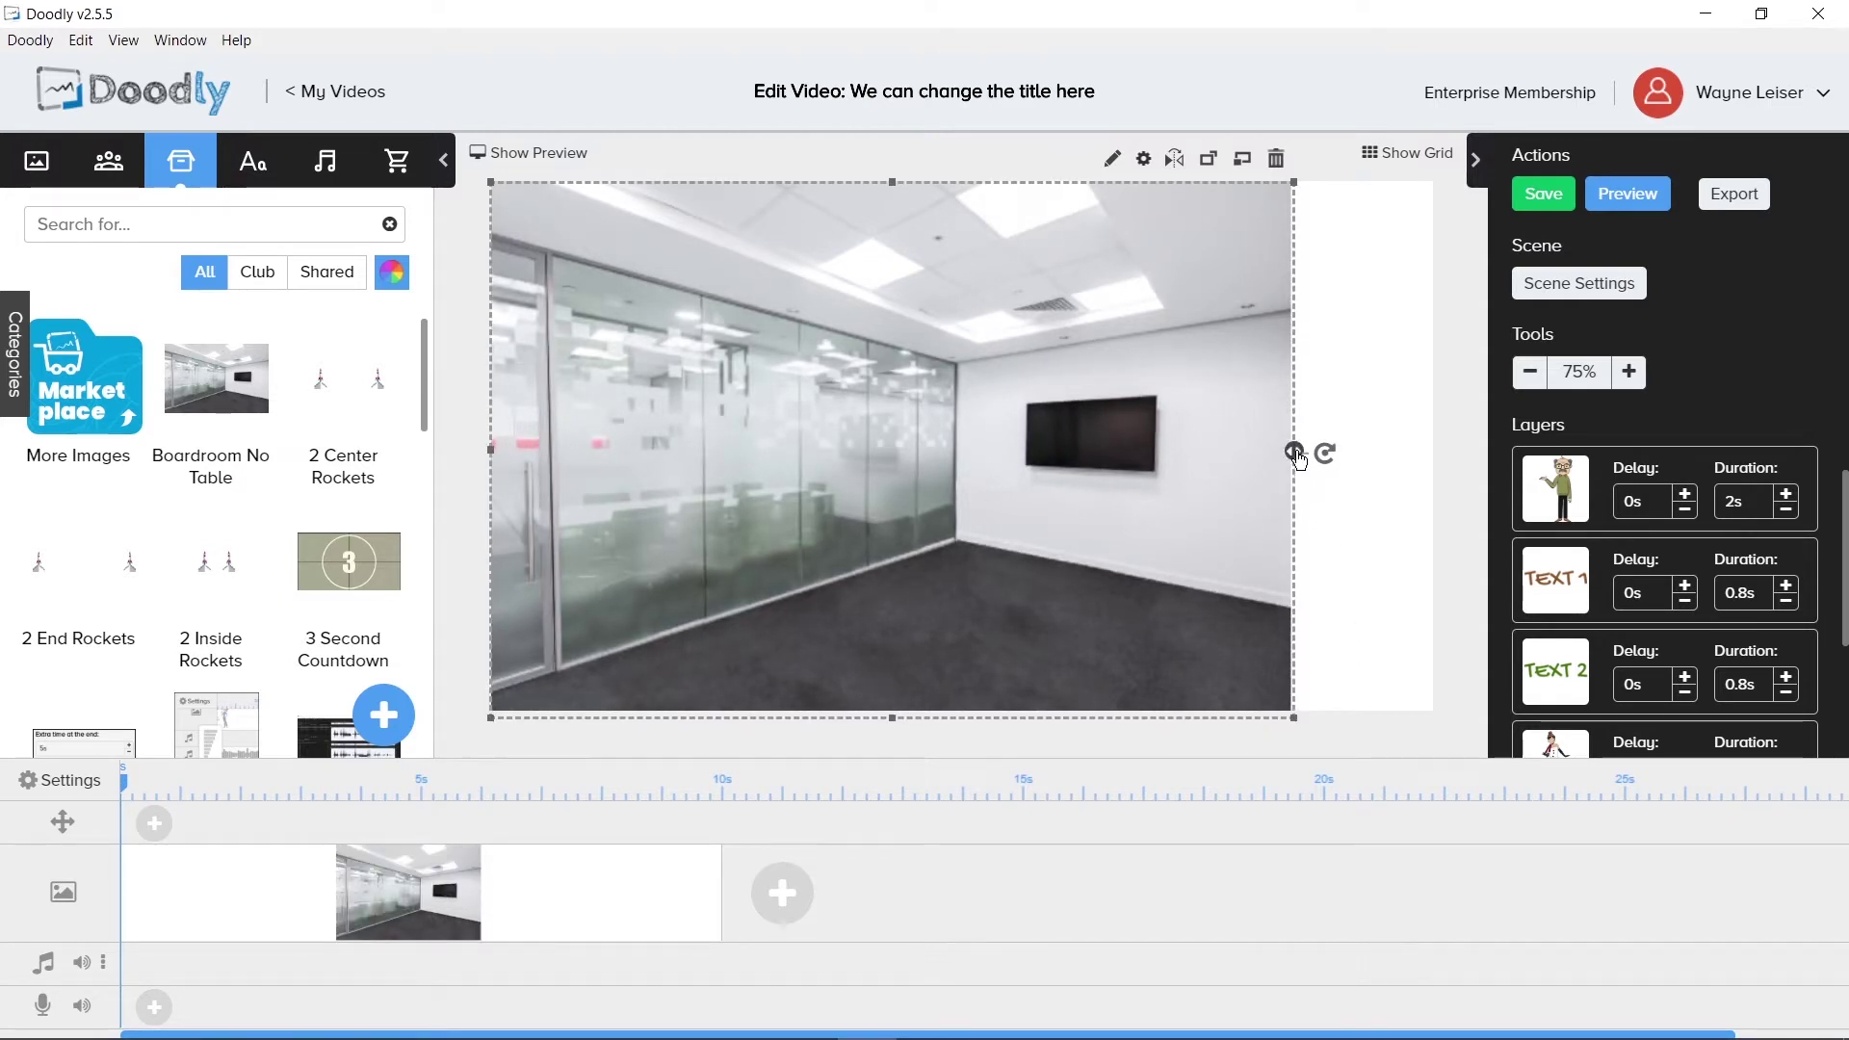
drag(1295, 450, 1435, 452)
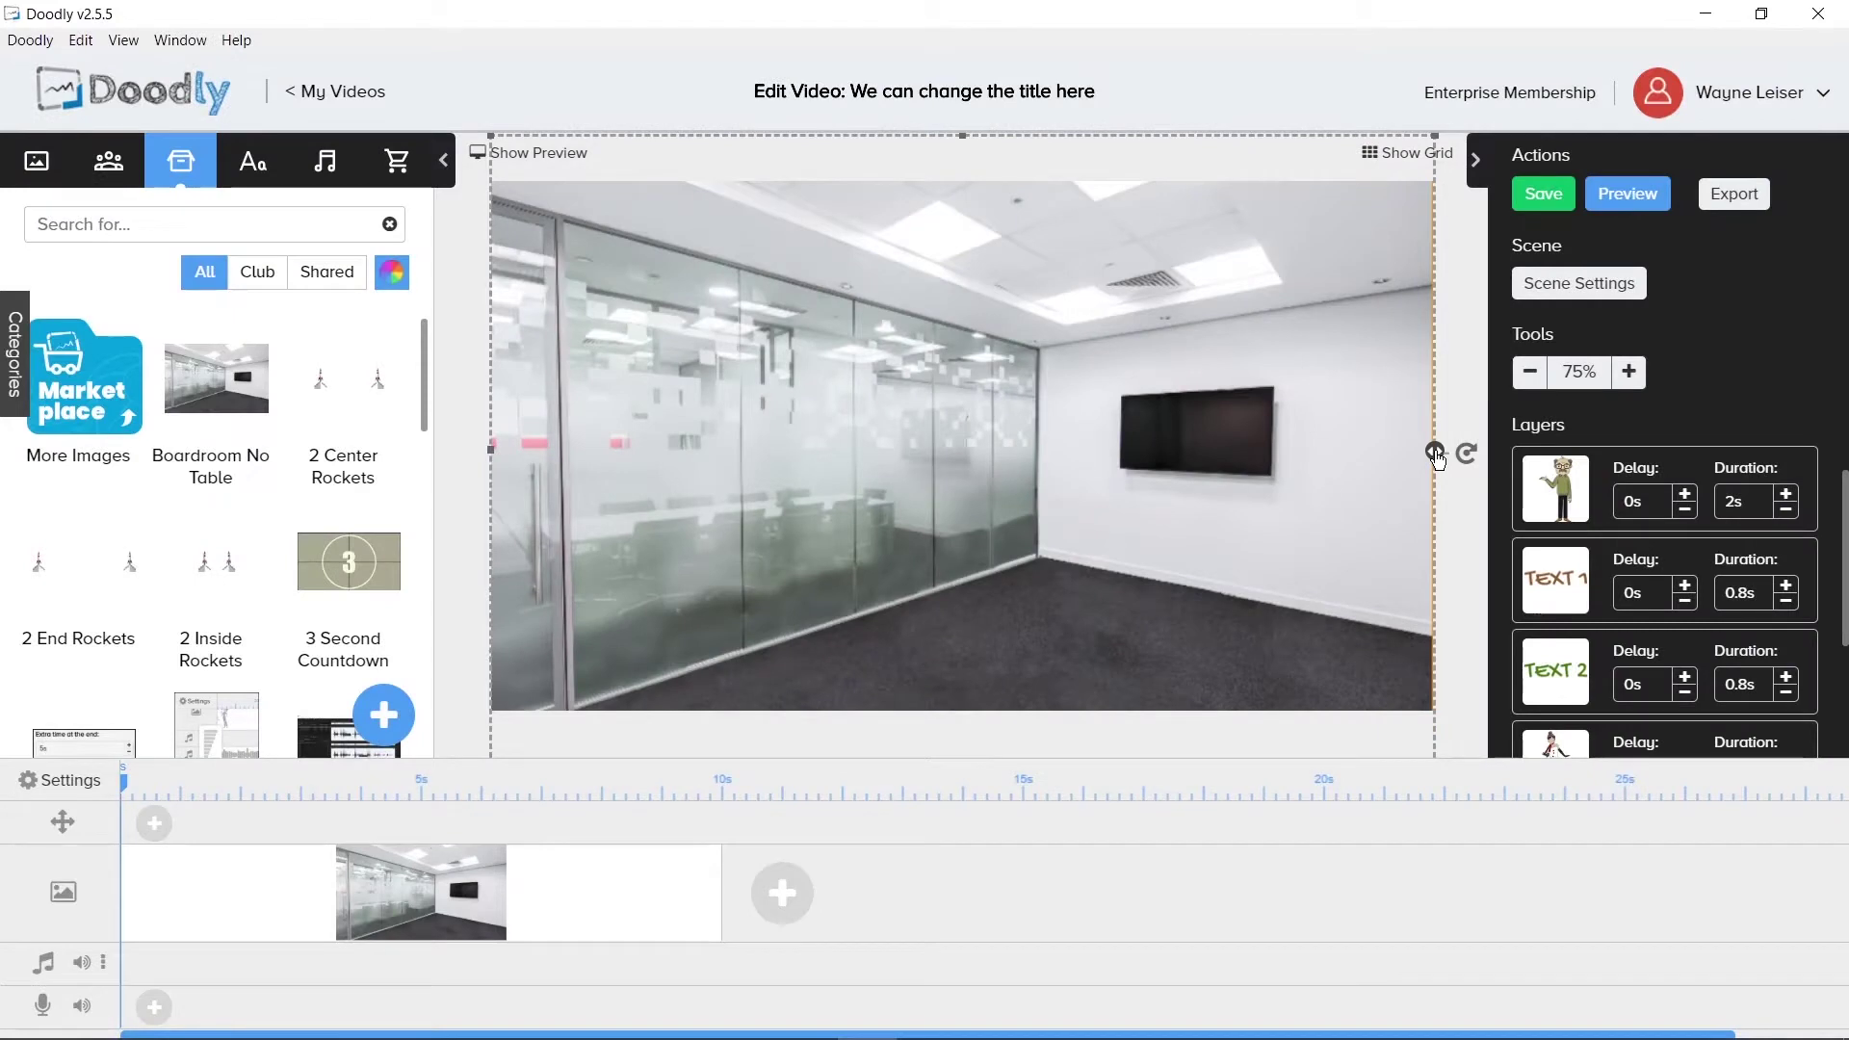
drag(1436, 451, 1442, 459)
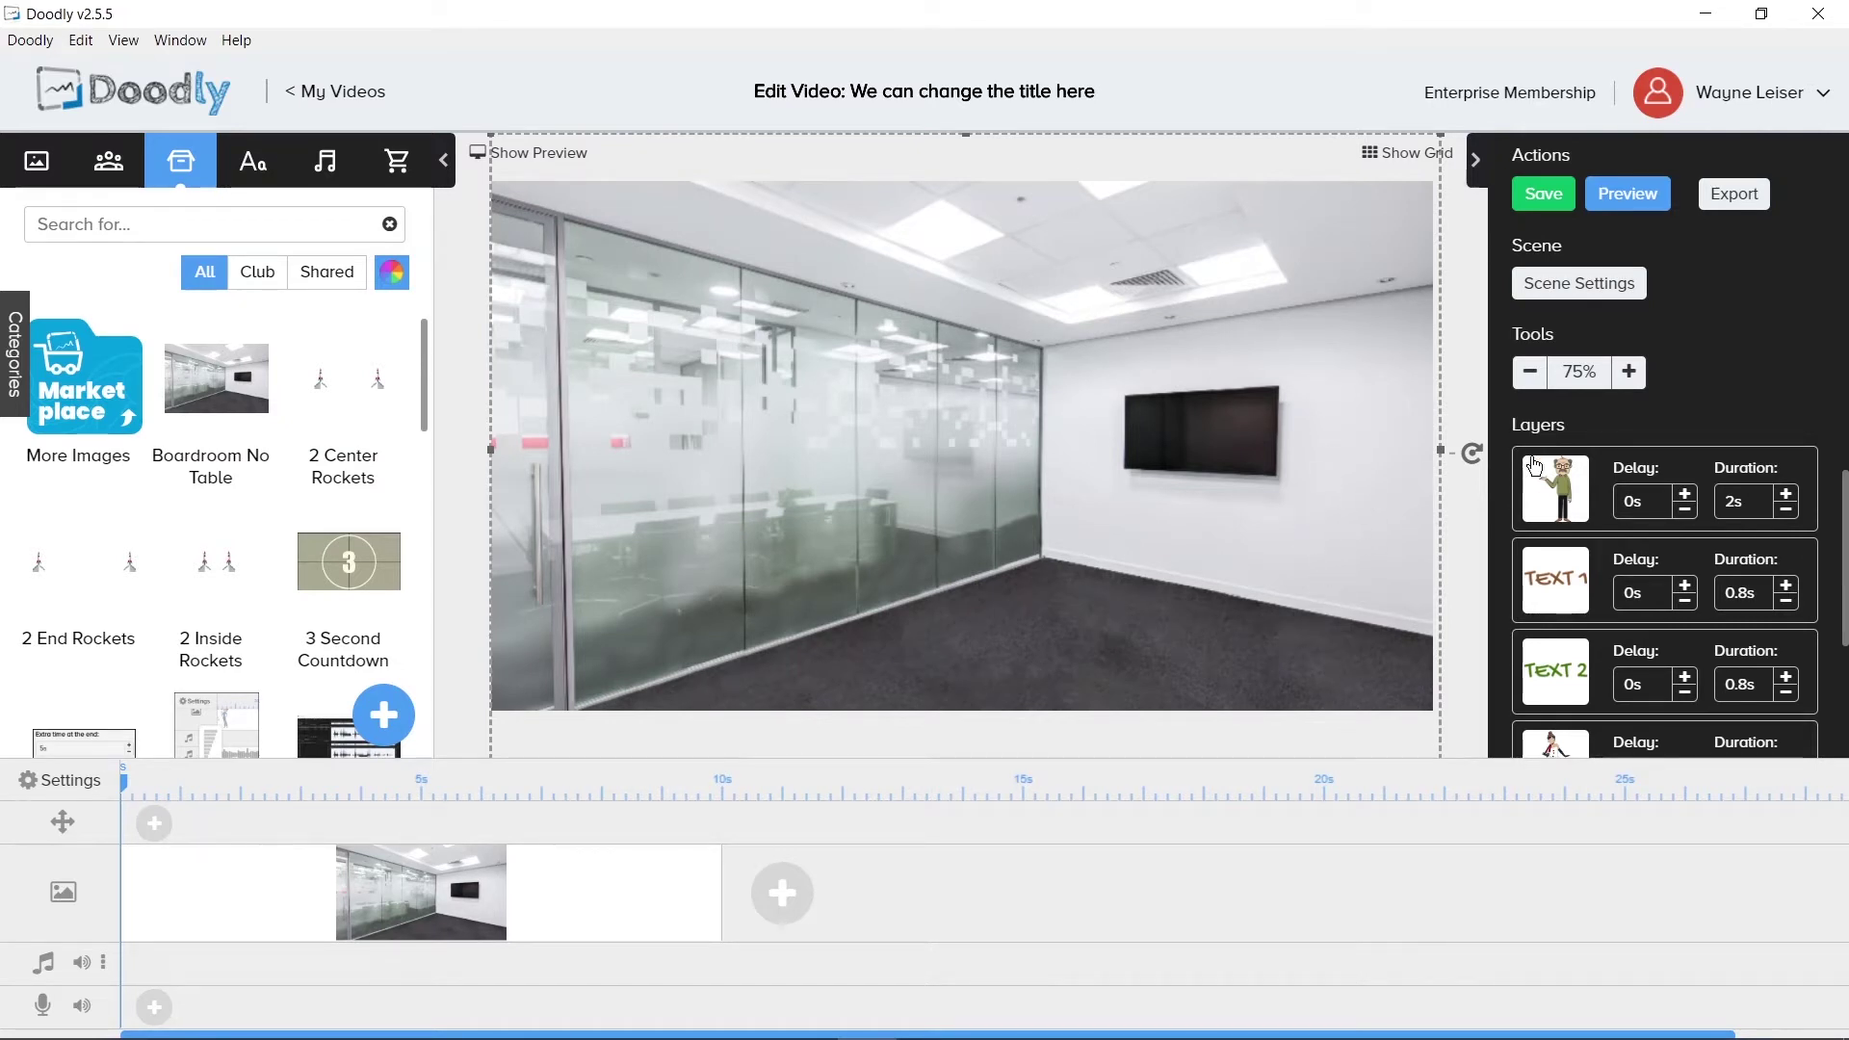
Save the video, then delete the Boardroom No Table background image from the scene
click(1533, 198)
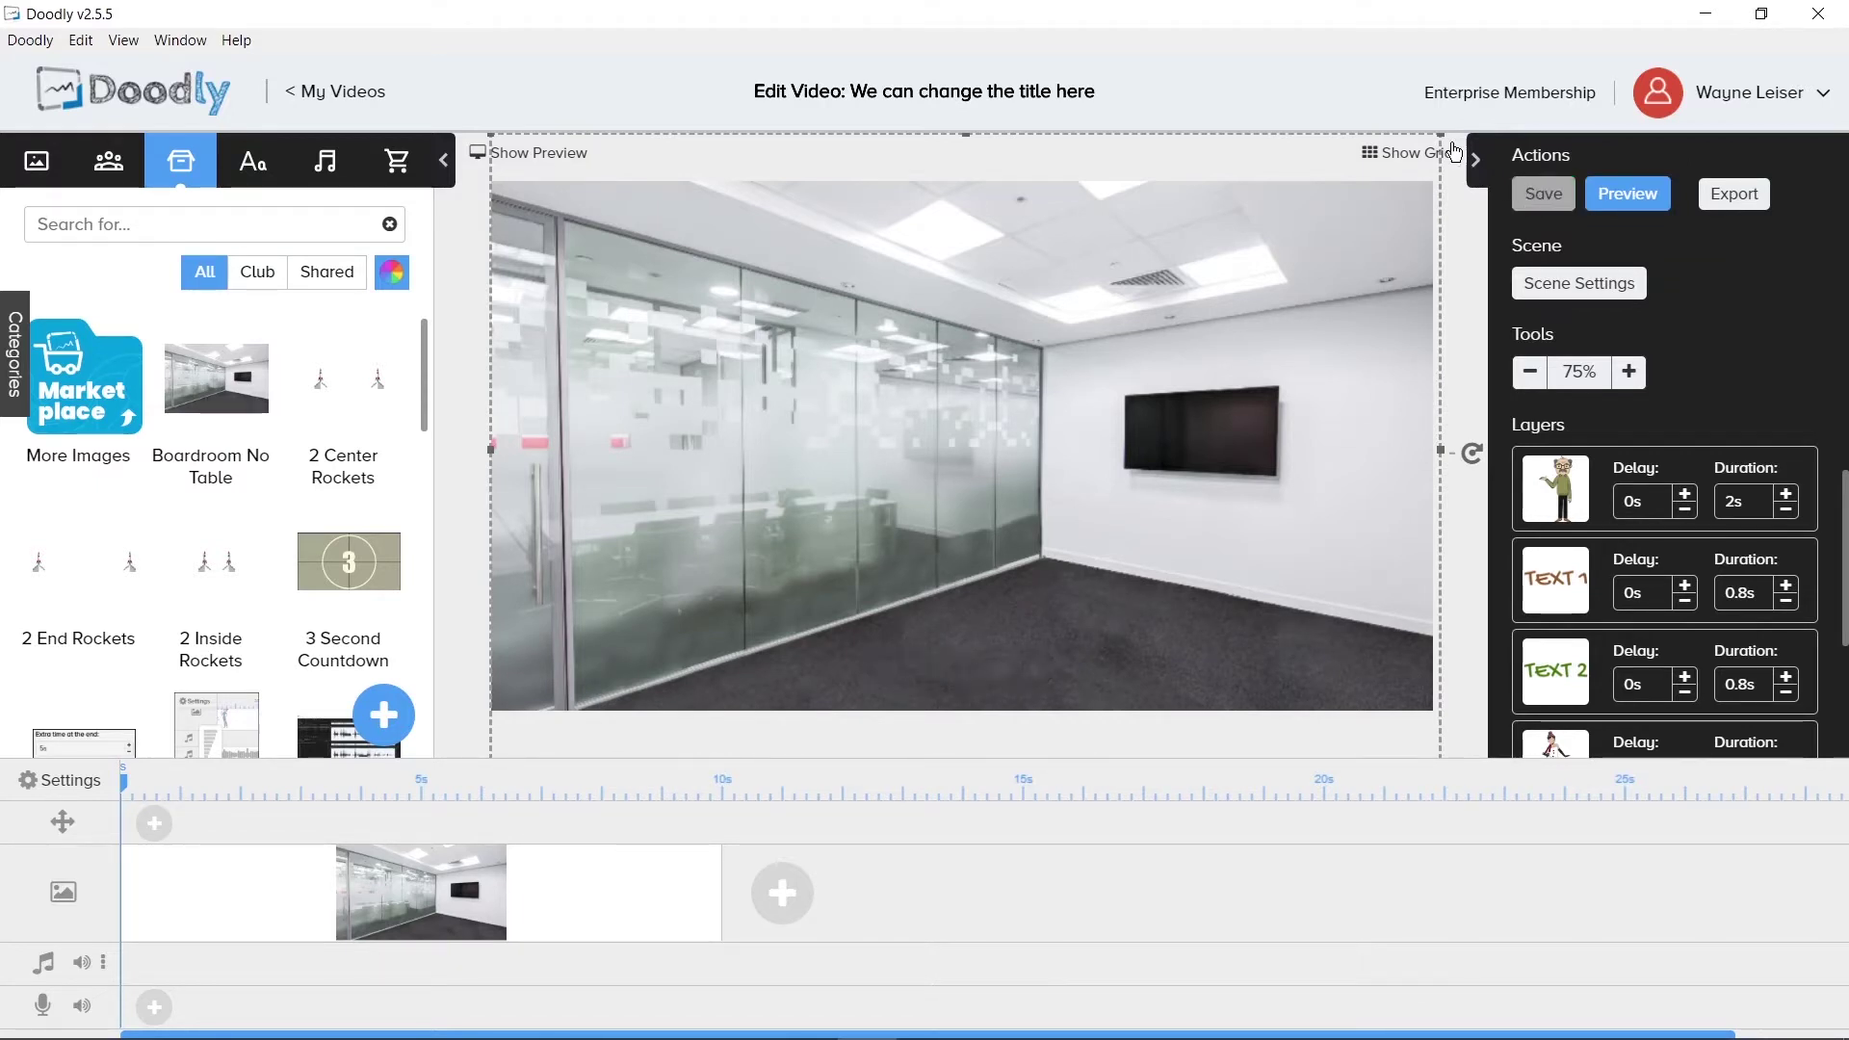
key(Down)
key(Down)
key(Down)
key(Down)
key(Down)
key(Down)
key(Down)
key(Down)
key(Down)
key(Down)
key(Down)
key(Down)
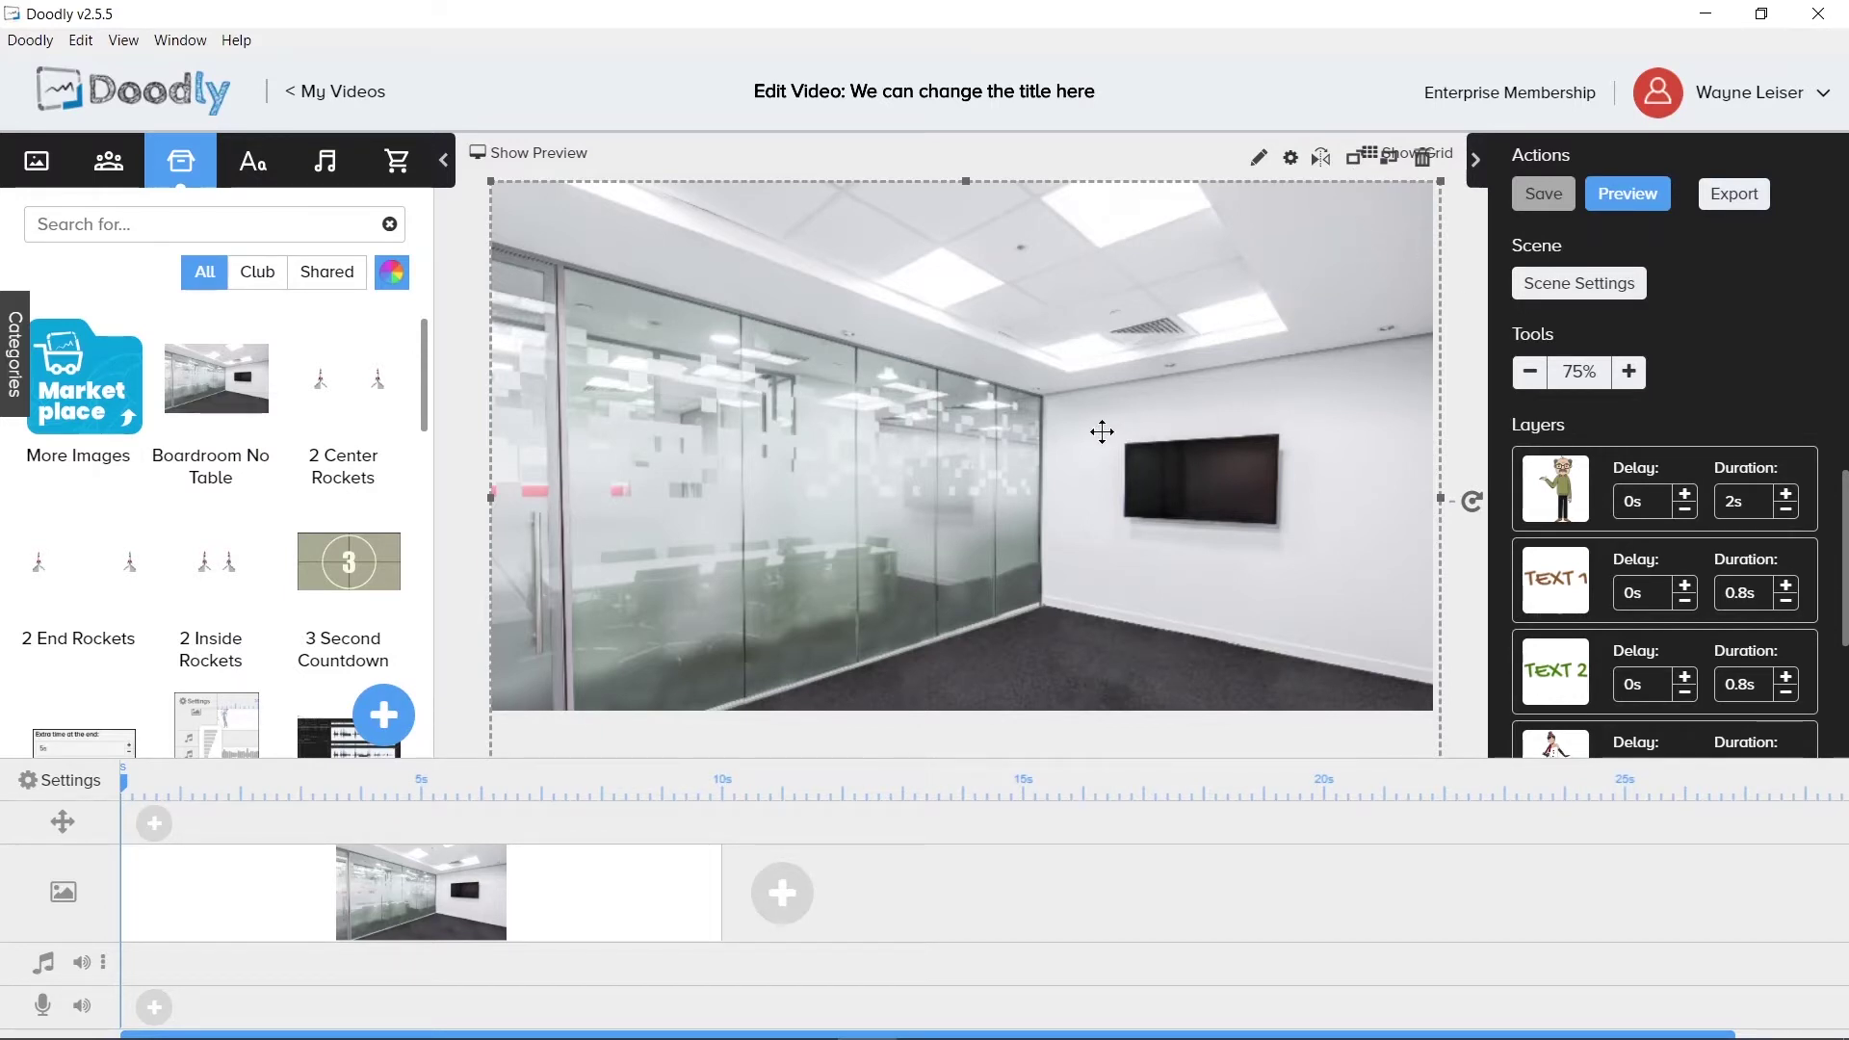
key(Delete)
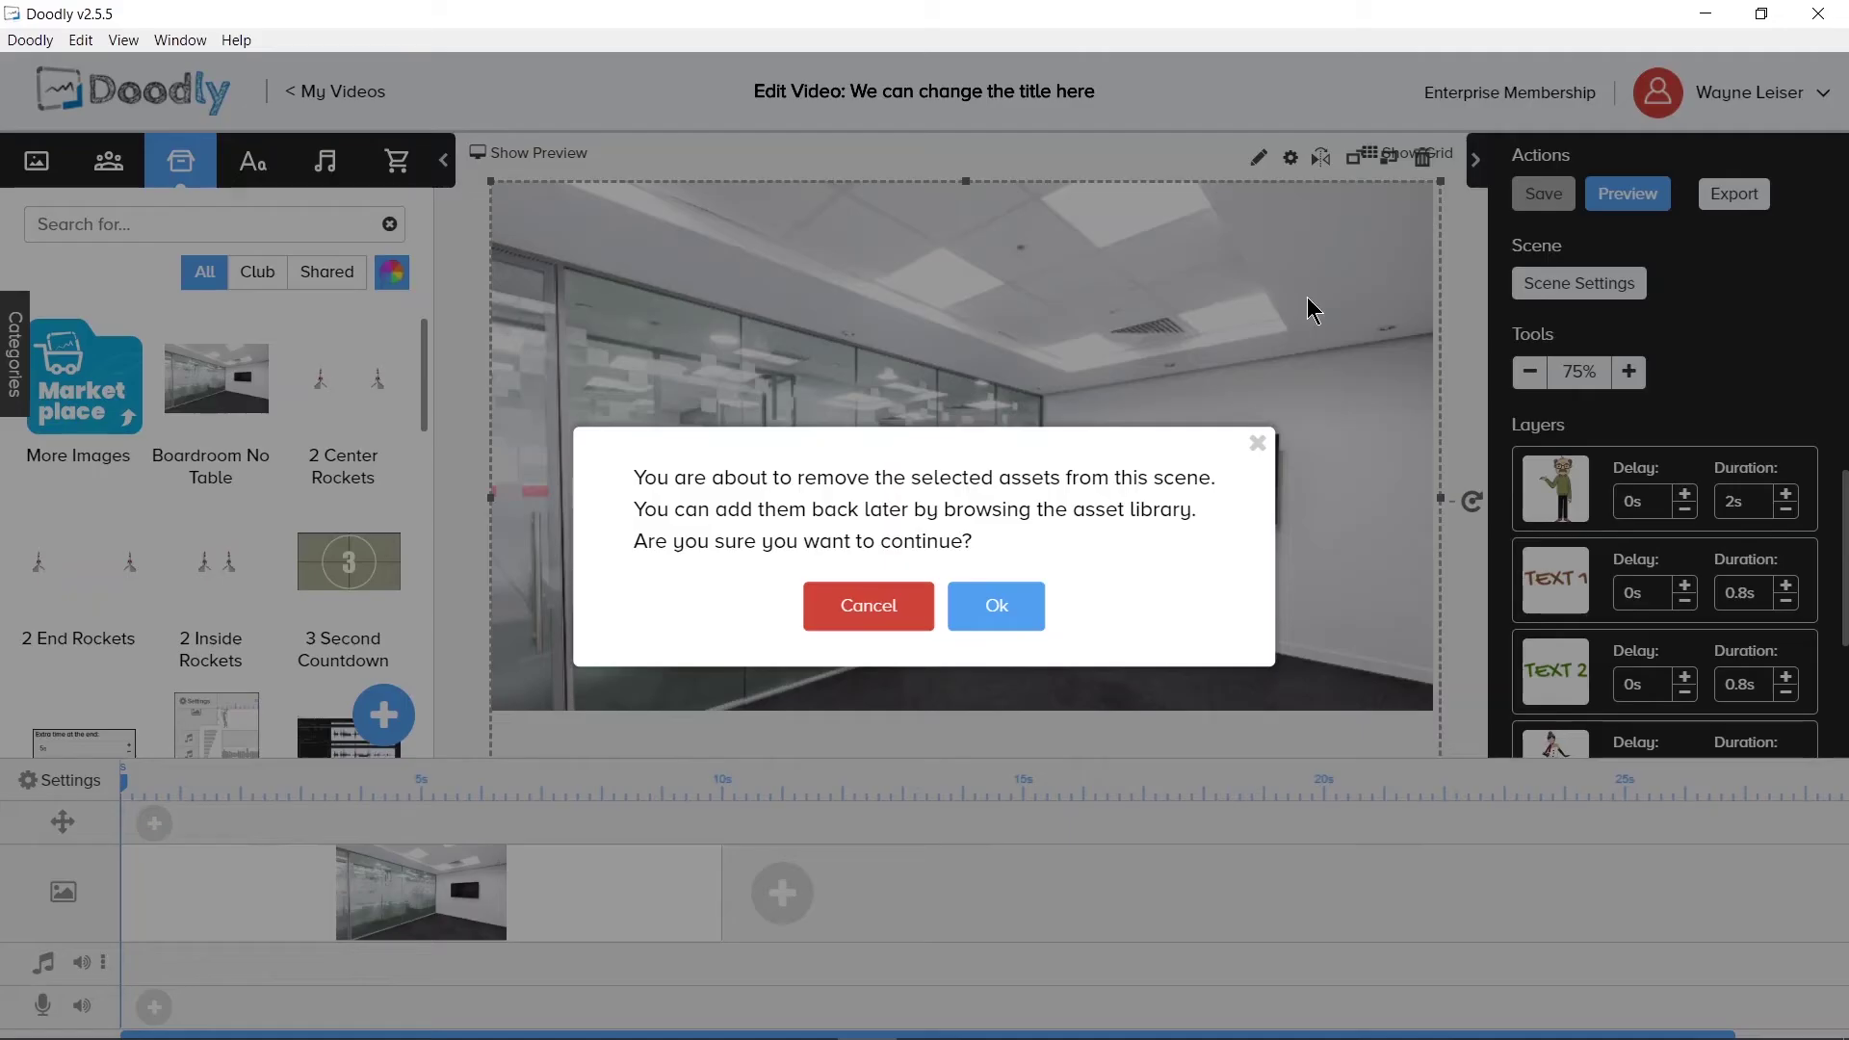
click(1014, 610)
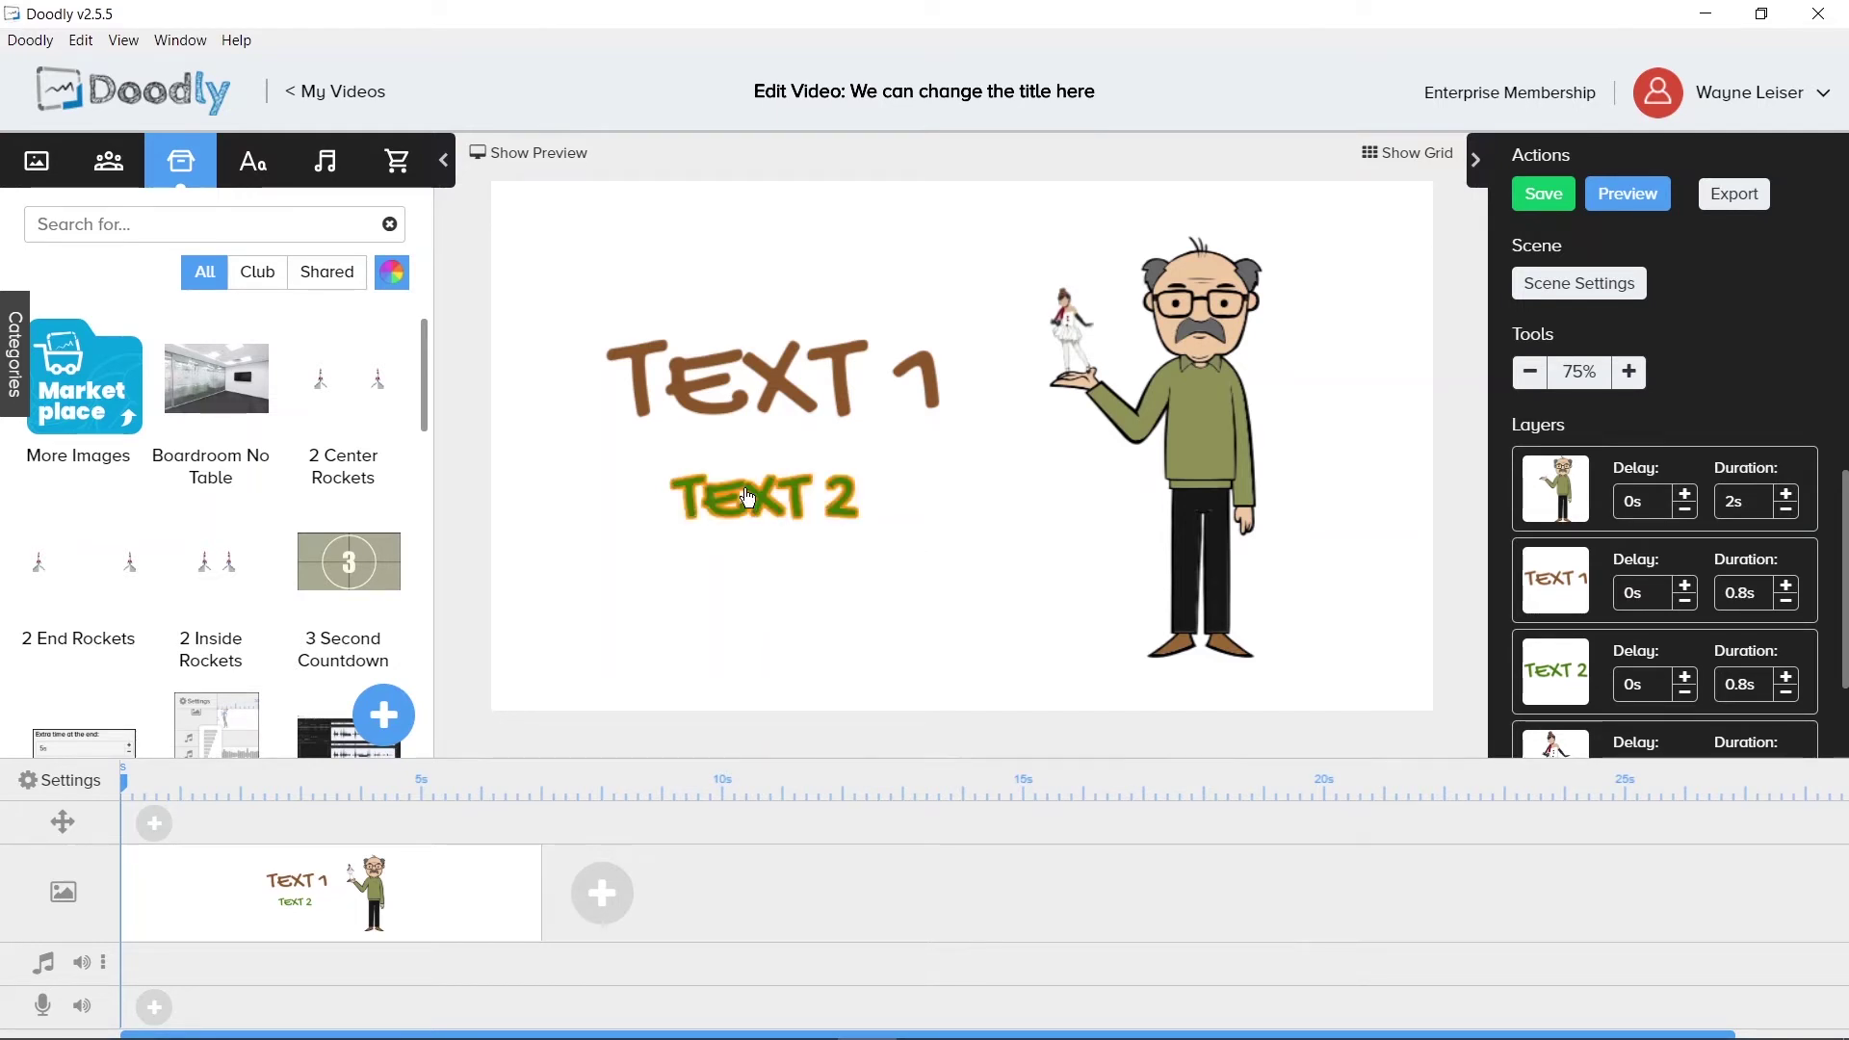
Remove the Boardroom No Table asset from the props library for good
right_click(228, 413)
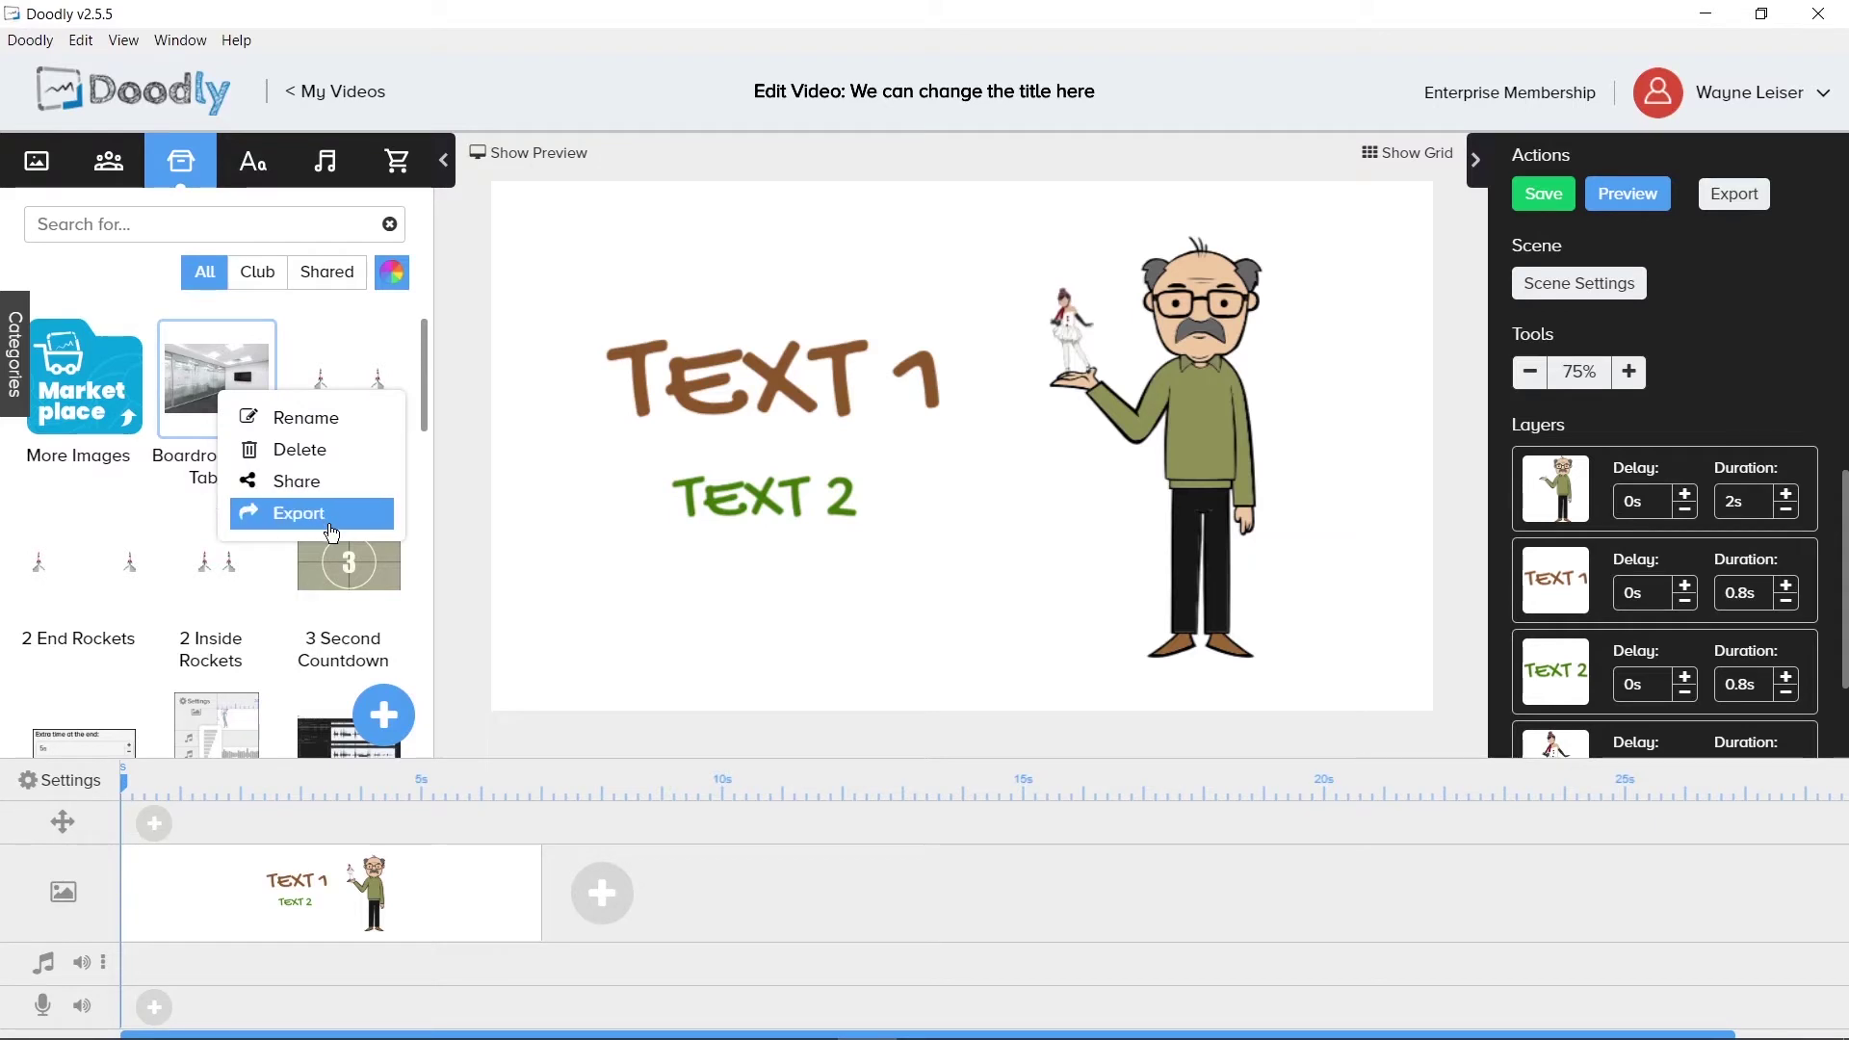
click(306, 449)
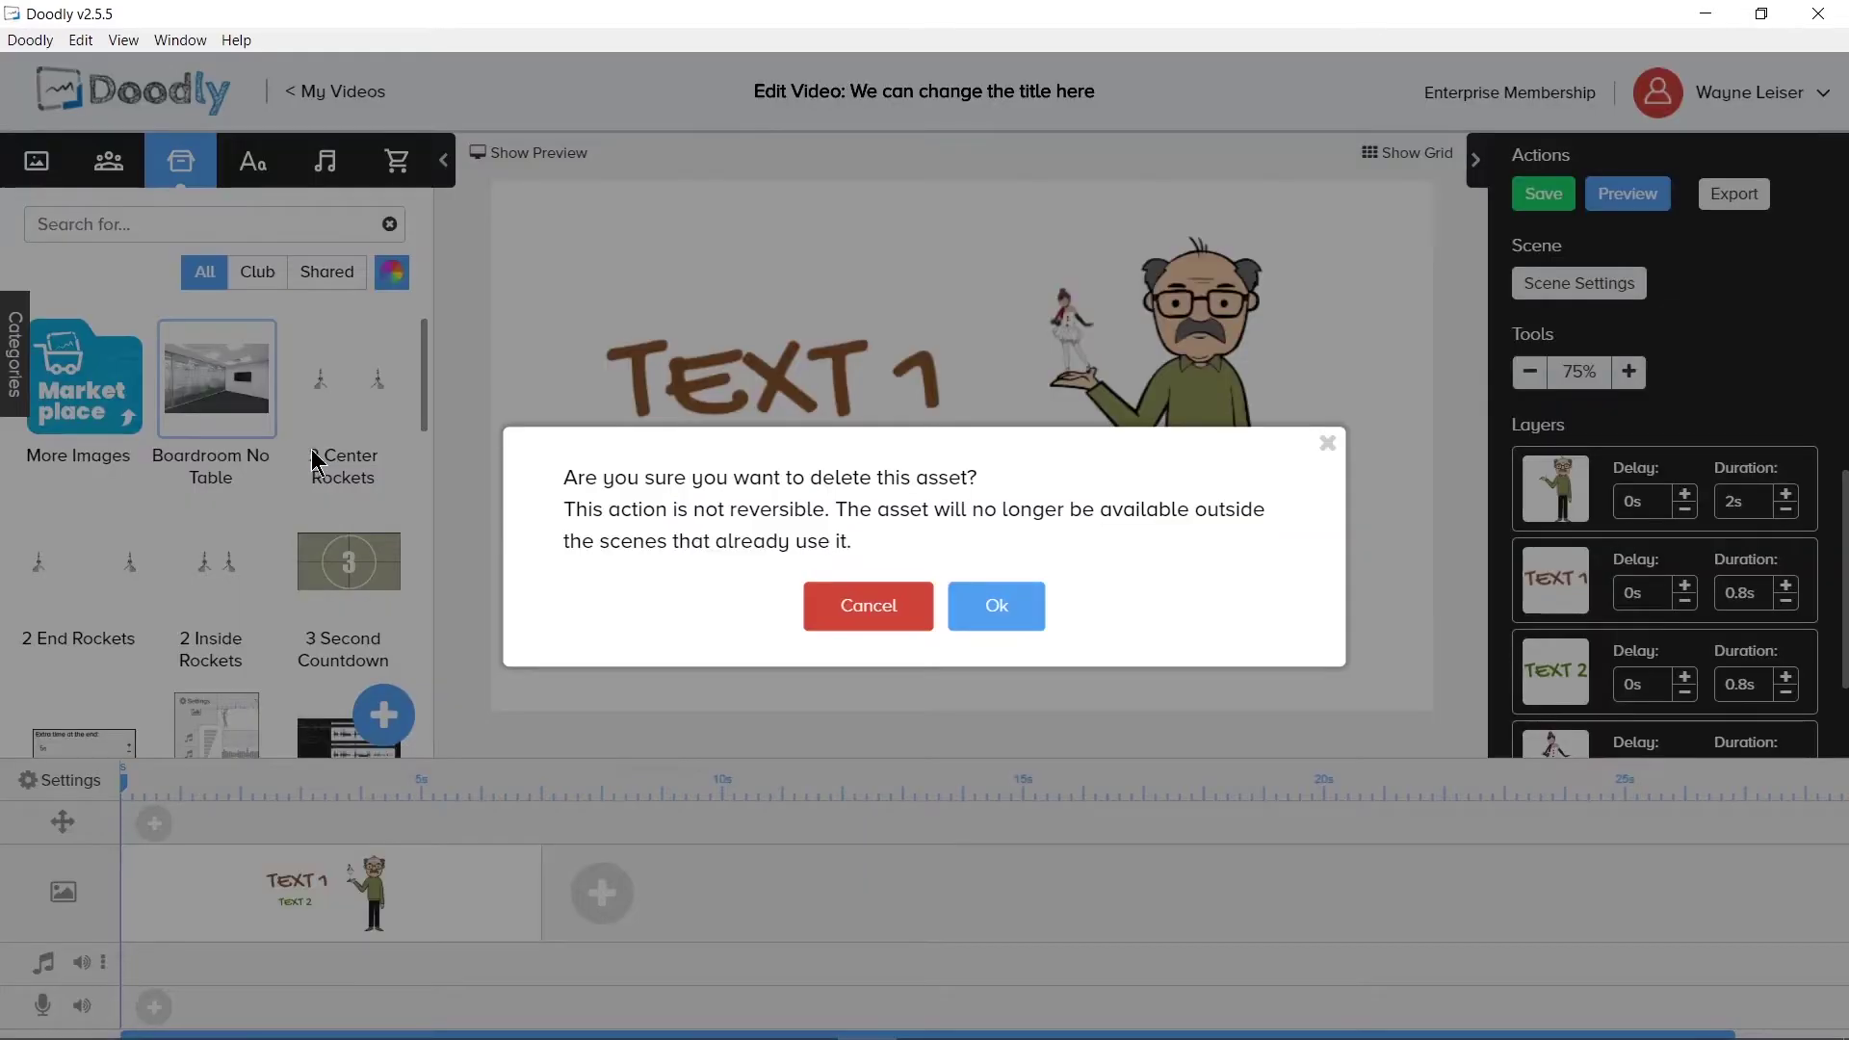
click(995, 607)
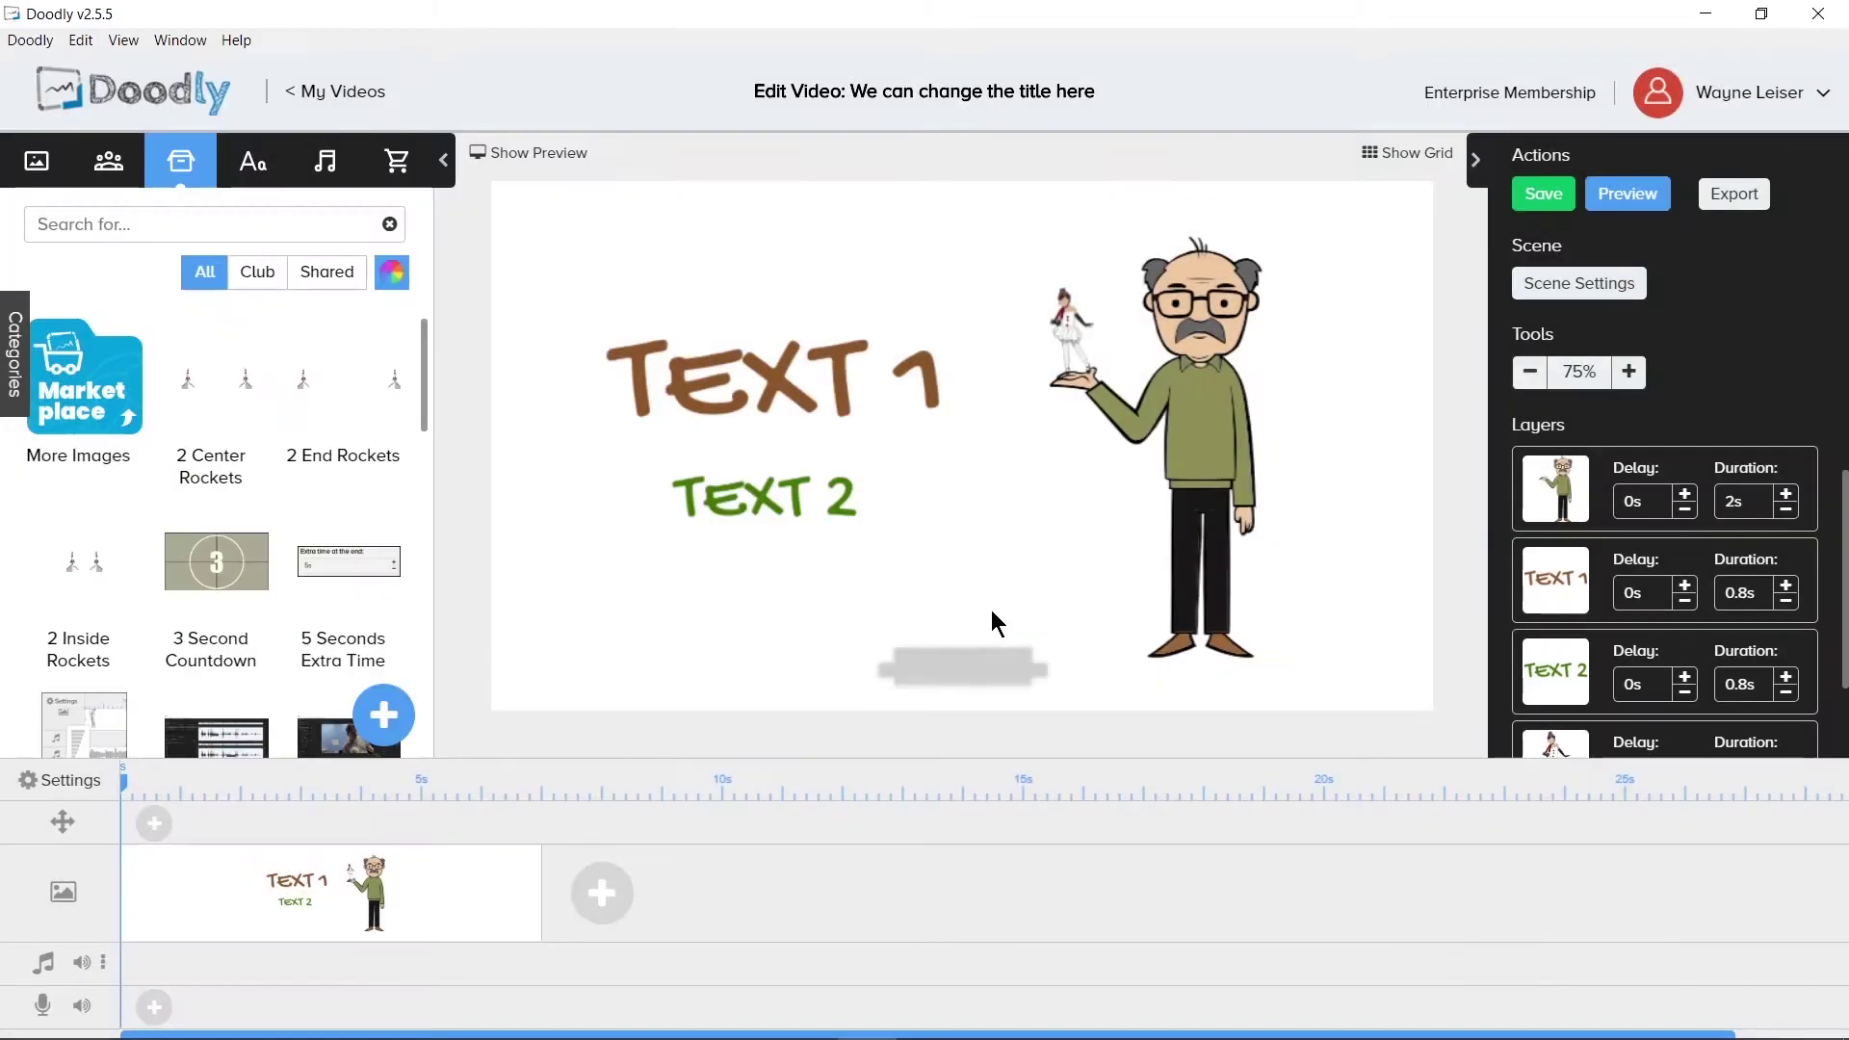
Show the text fonts library and scroll through fonts like Adobe Gothic Bold Std B and Arial Narrow
click(258, 169)
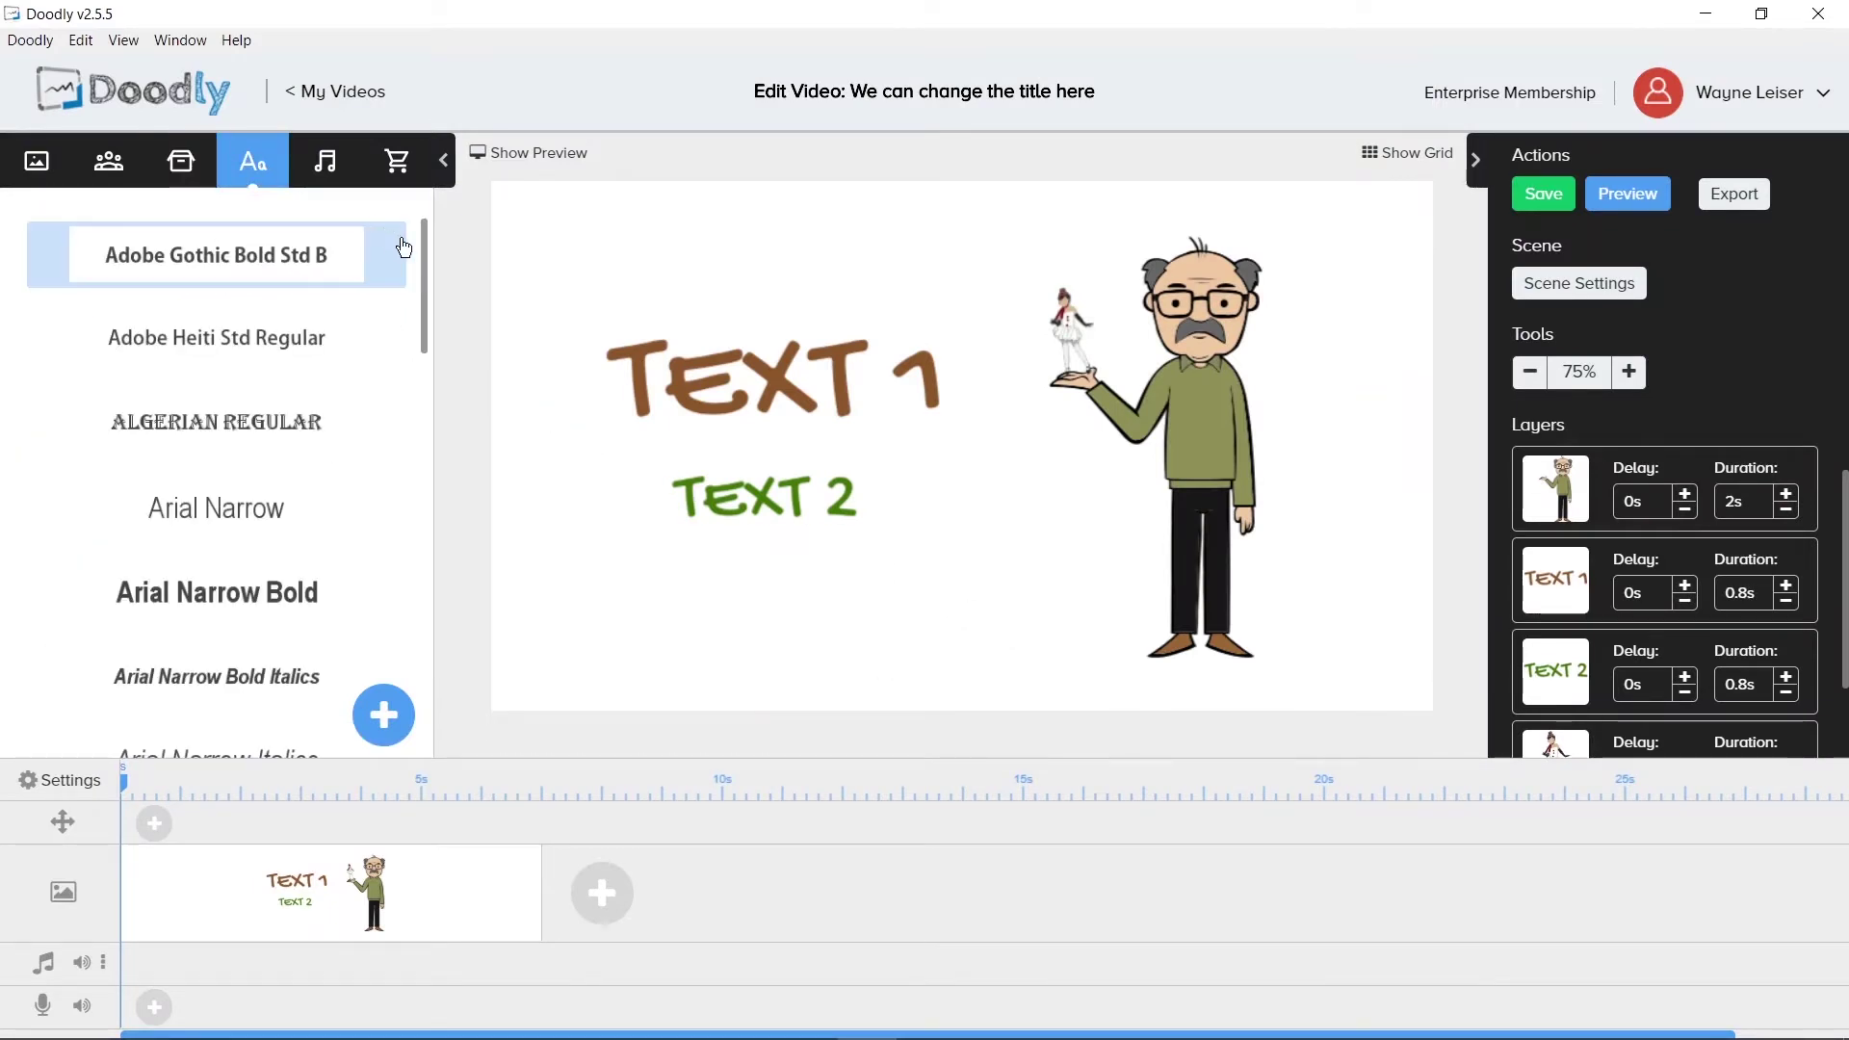
drag(425, 250, 429, 722)
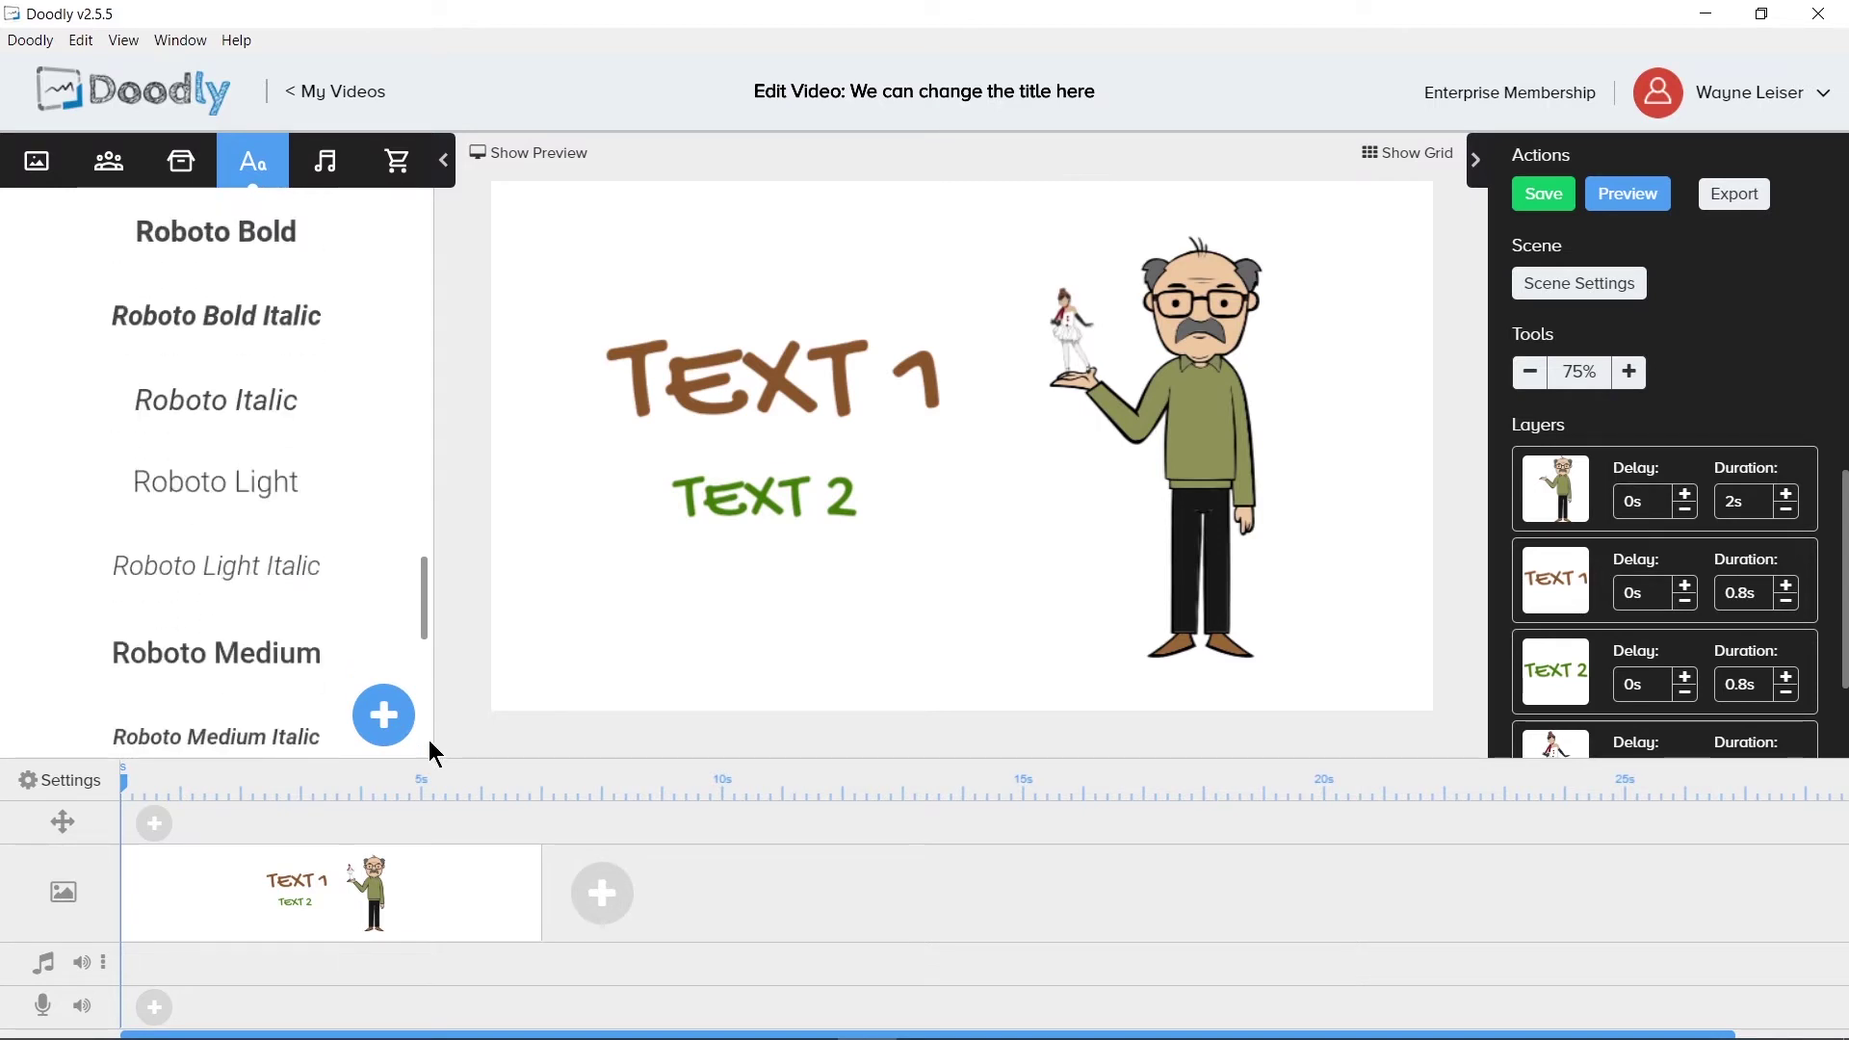
drag(421, 619, 435, 770)
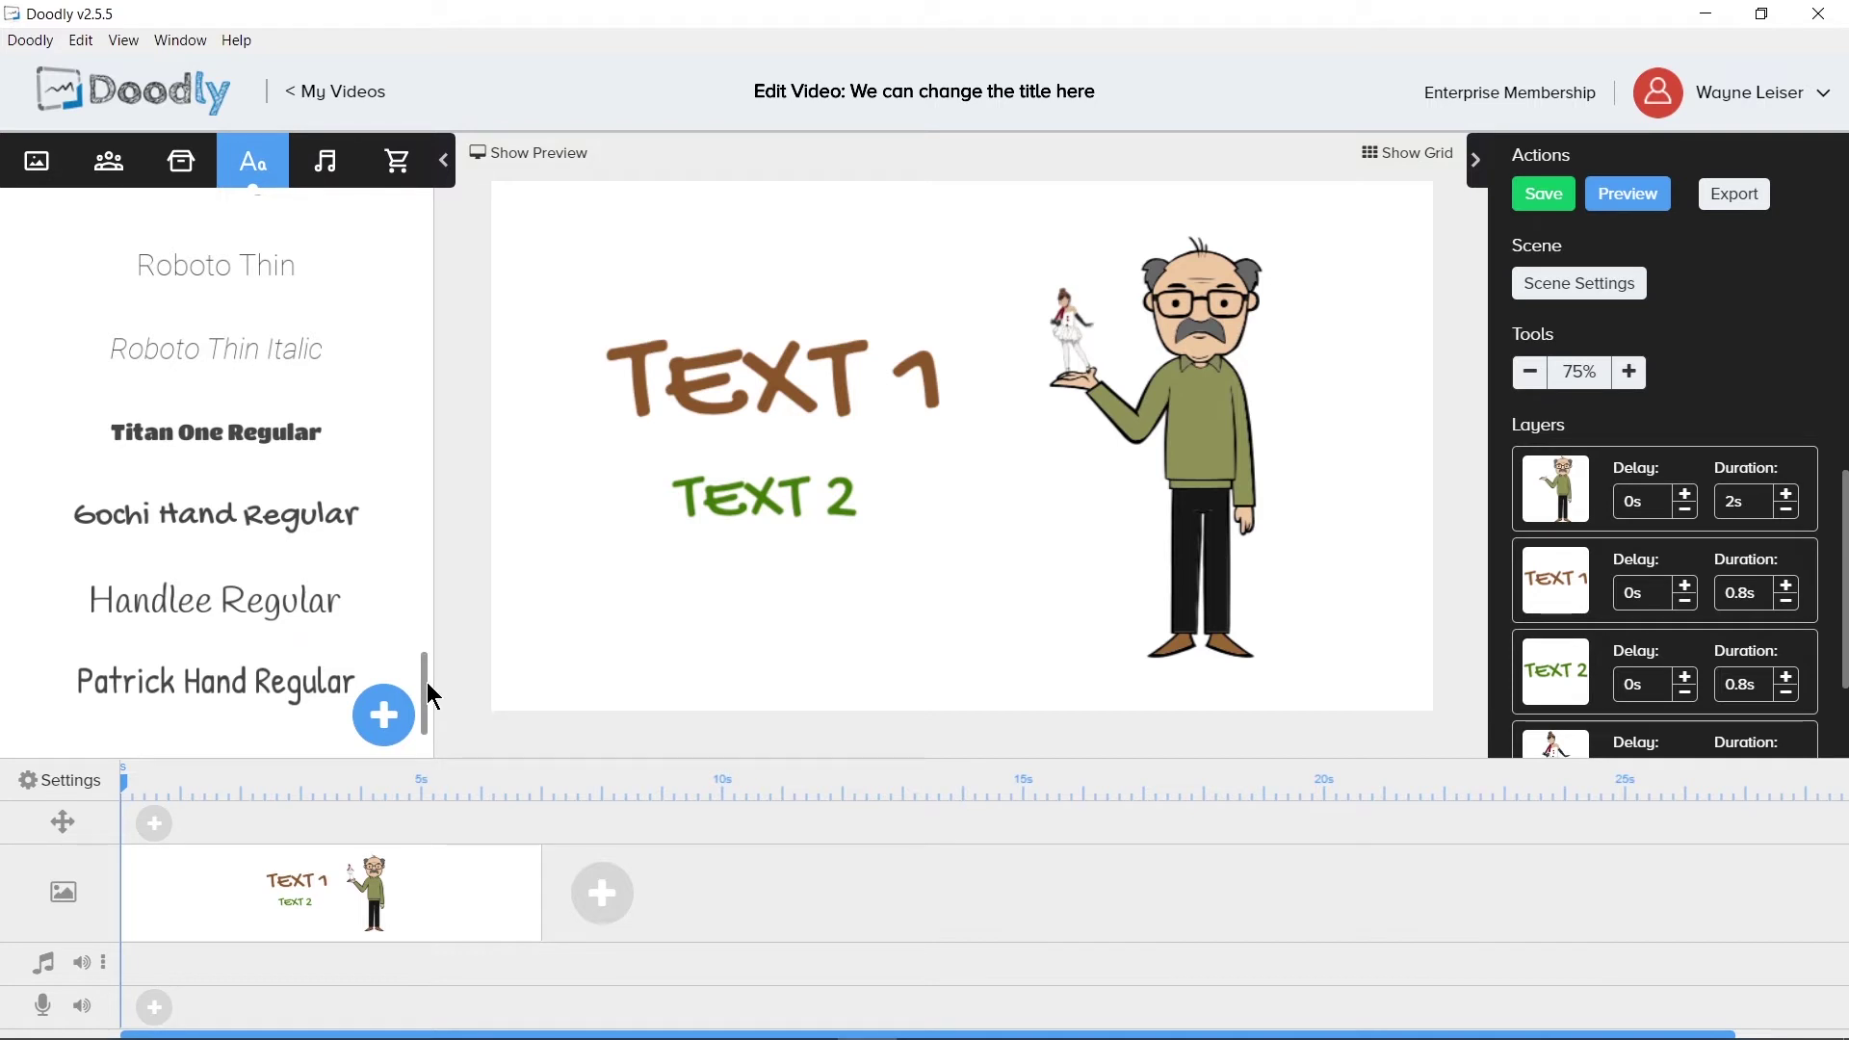
drag(428, 684, 428, 231)
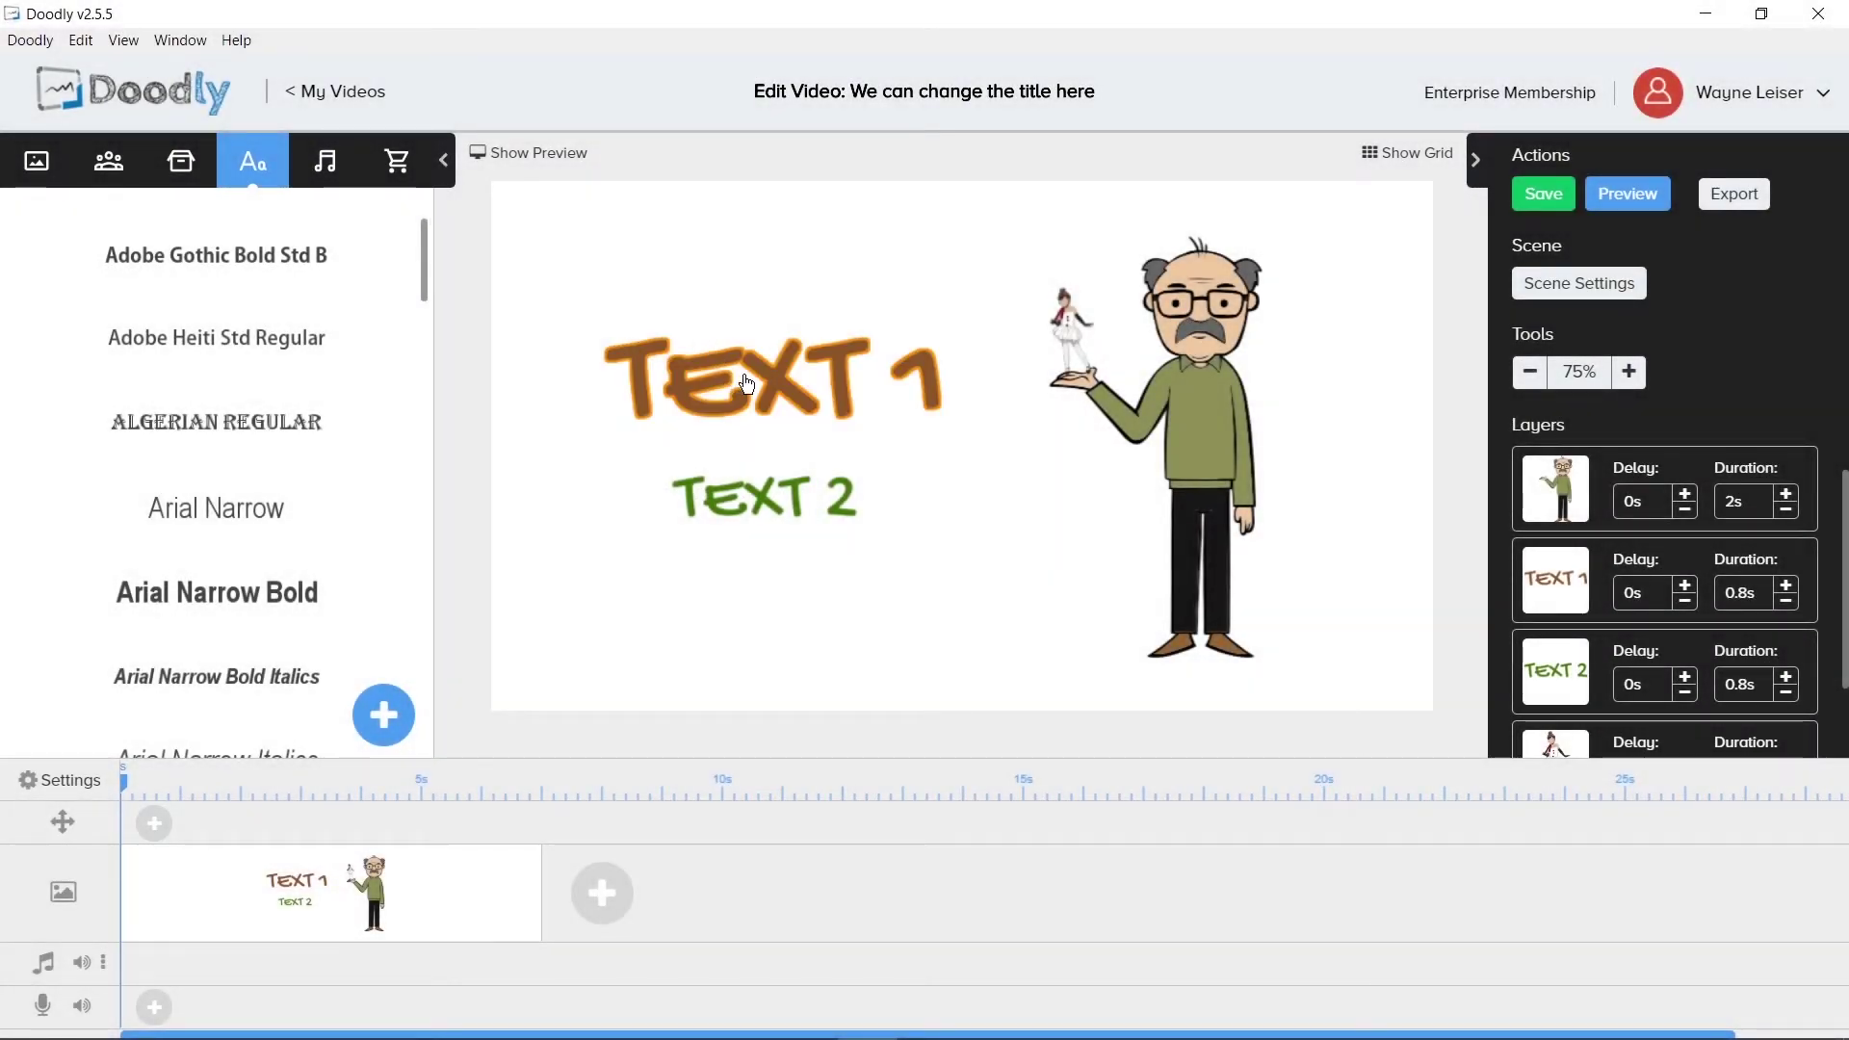
double_click(747, 385)
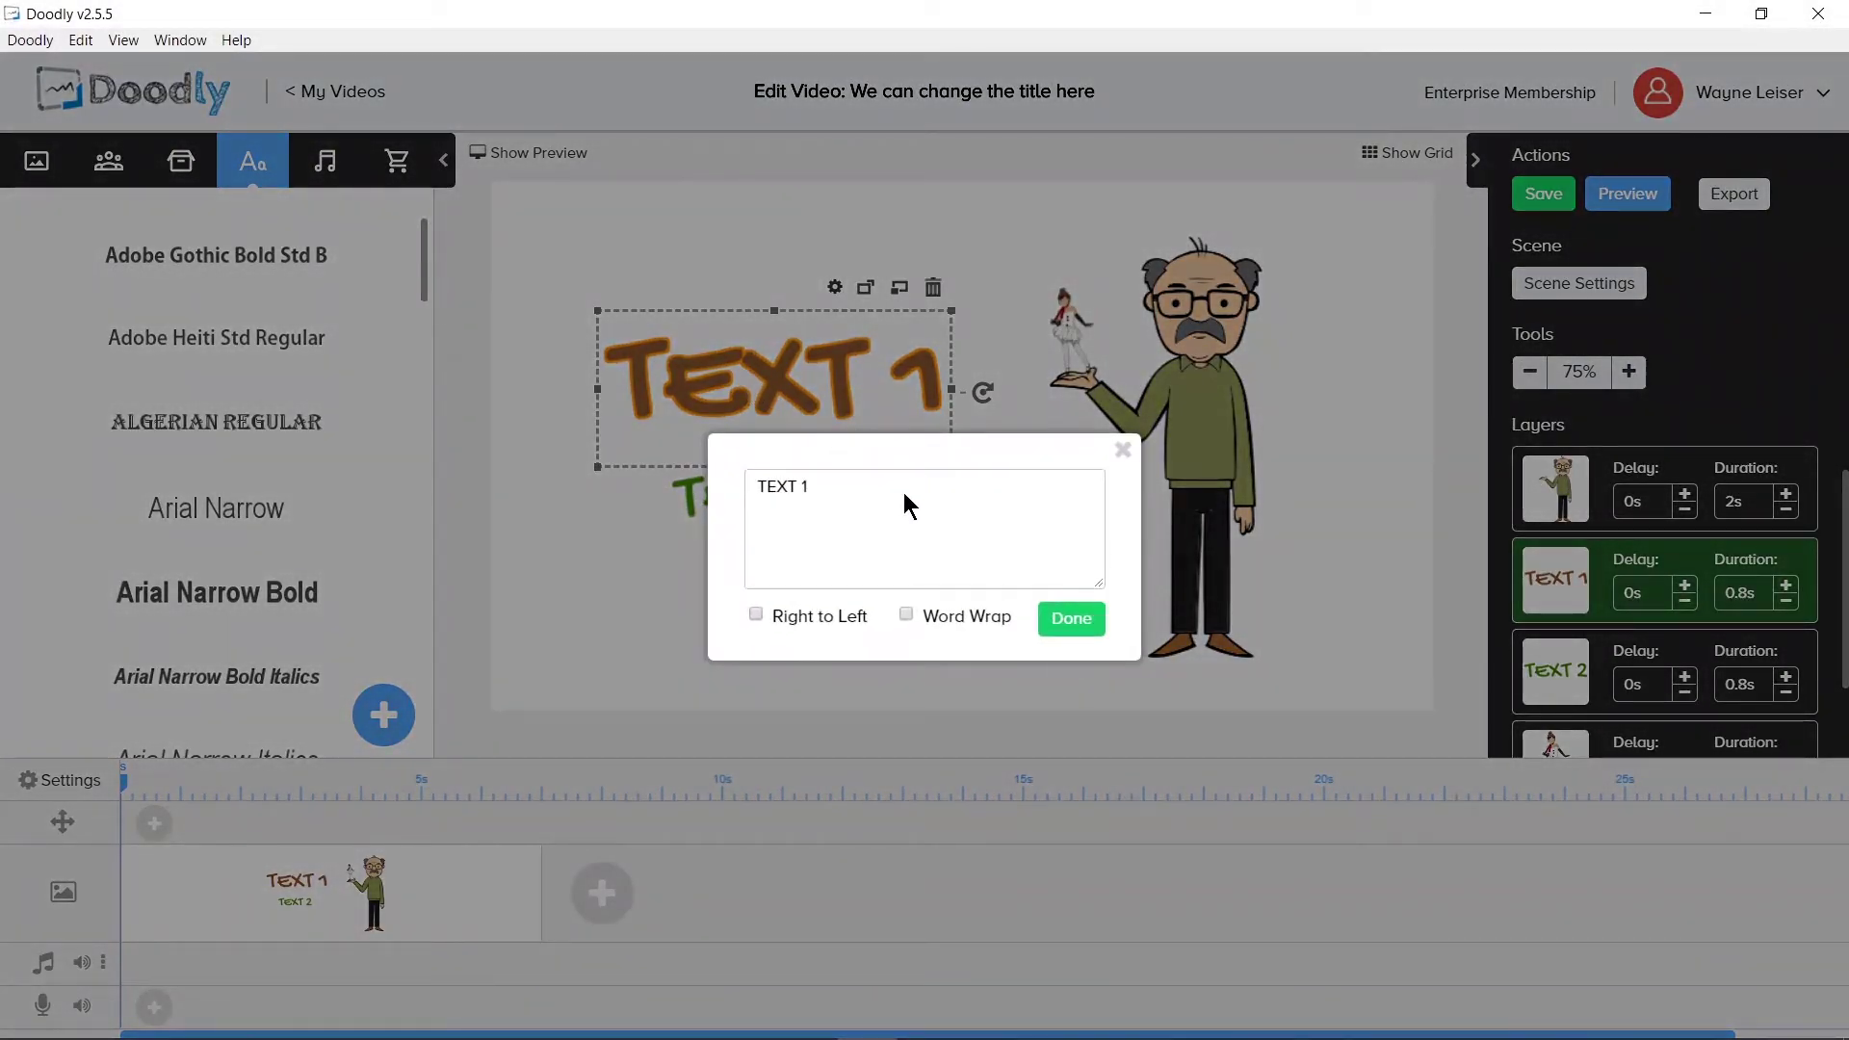
key(ctrl+a)
text(https://fonts.google.com)
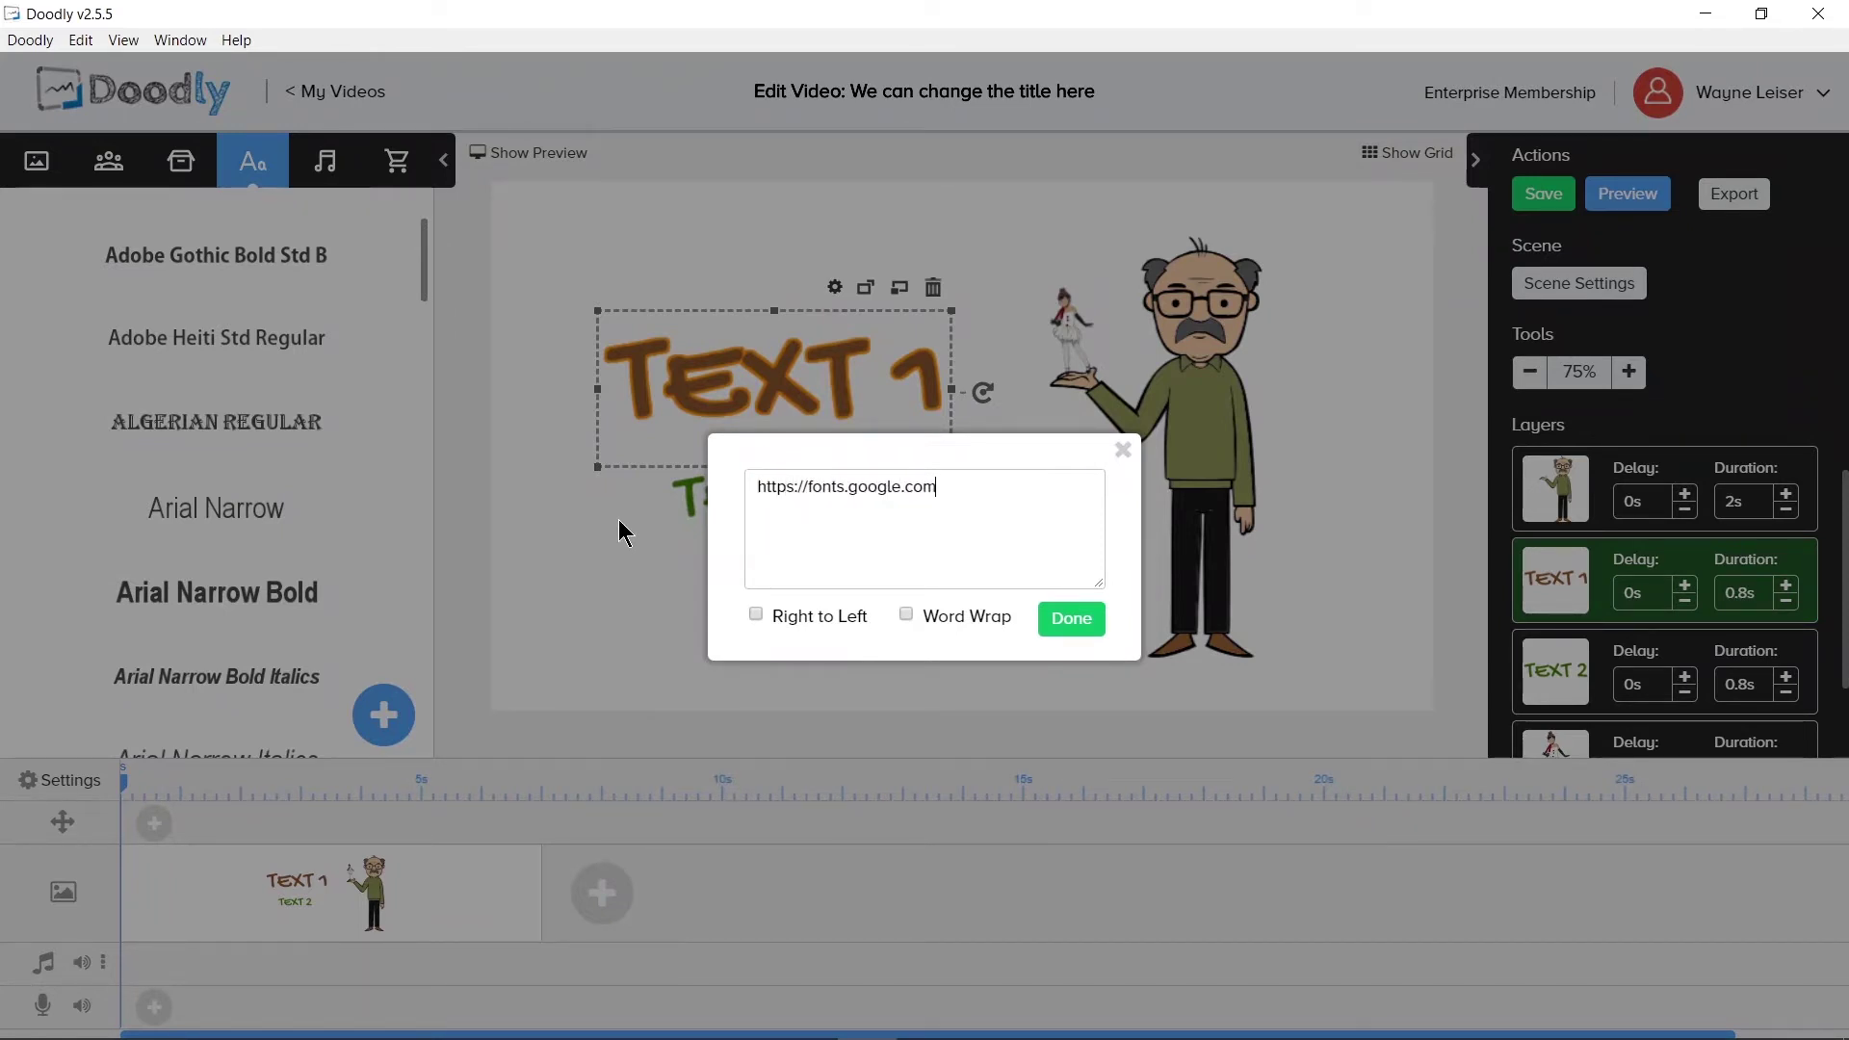
click(1079, 630)
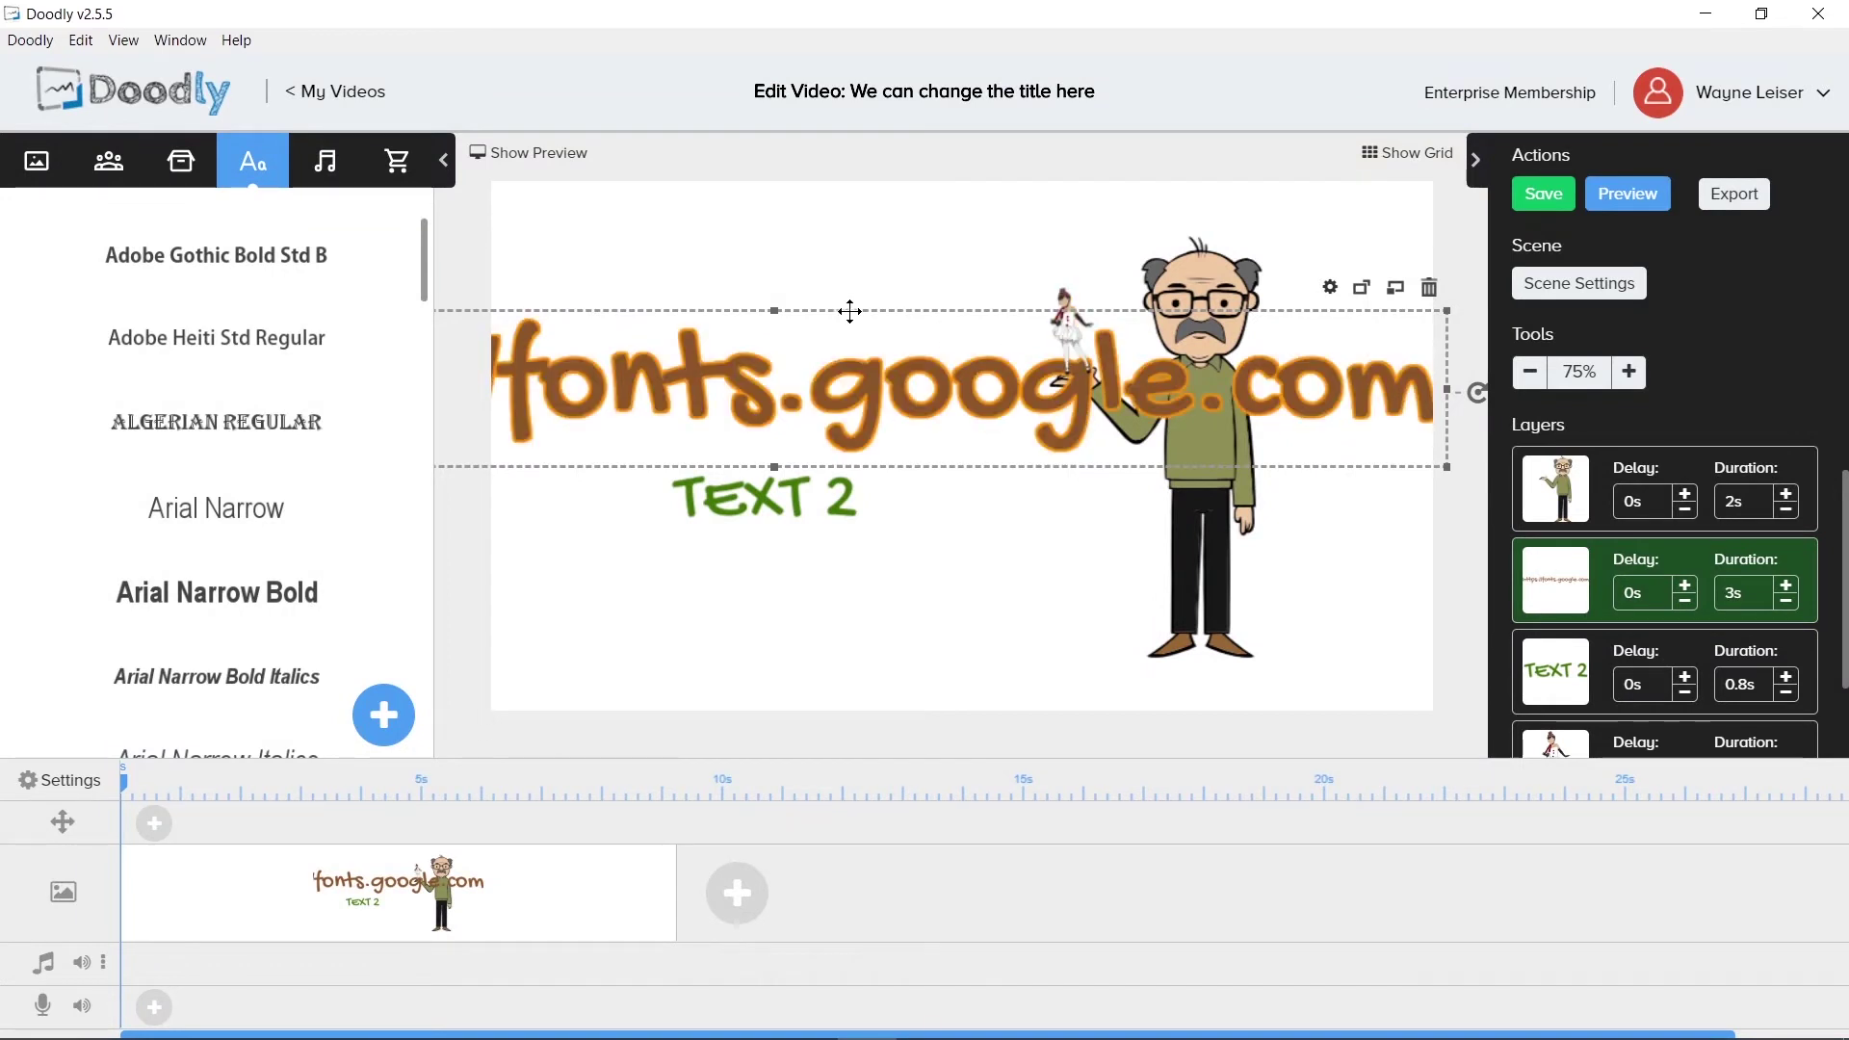
Shrink the URL text to a small top line and set its font to Arial Narrow Bold
drag(779, 315, 842, 242)
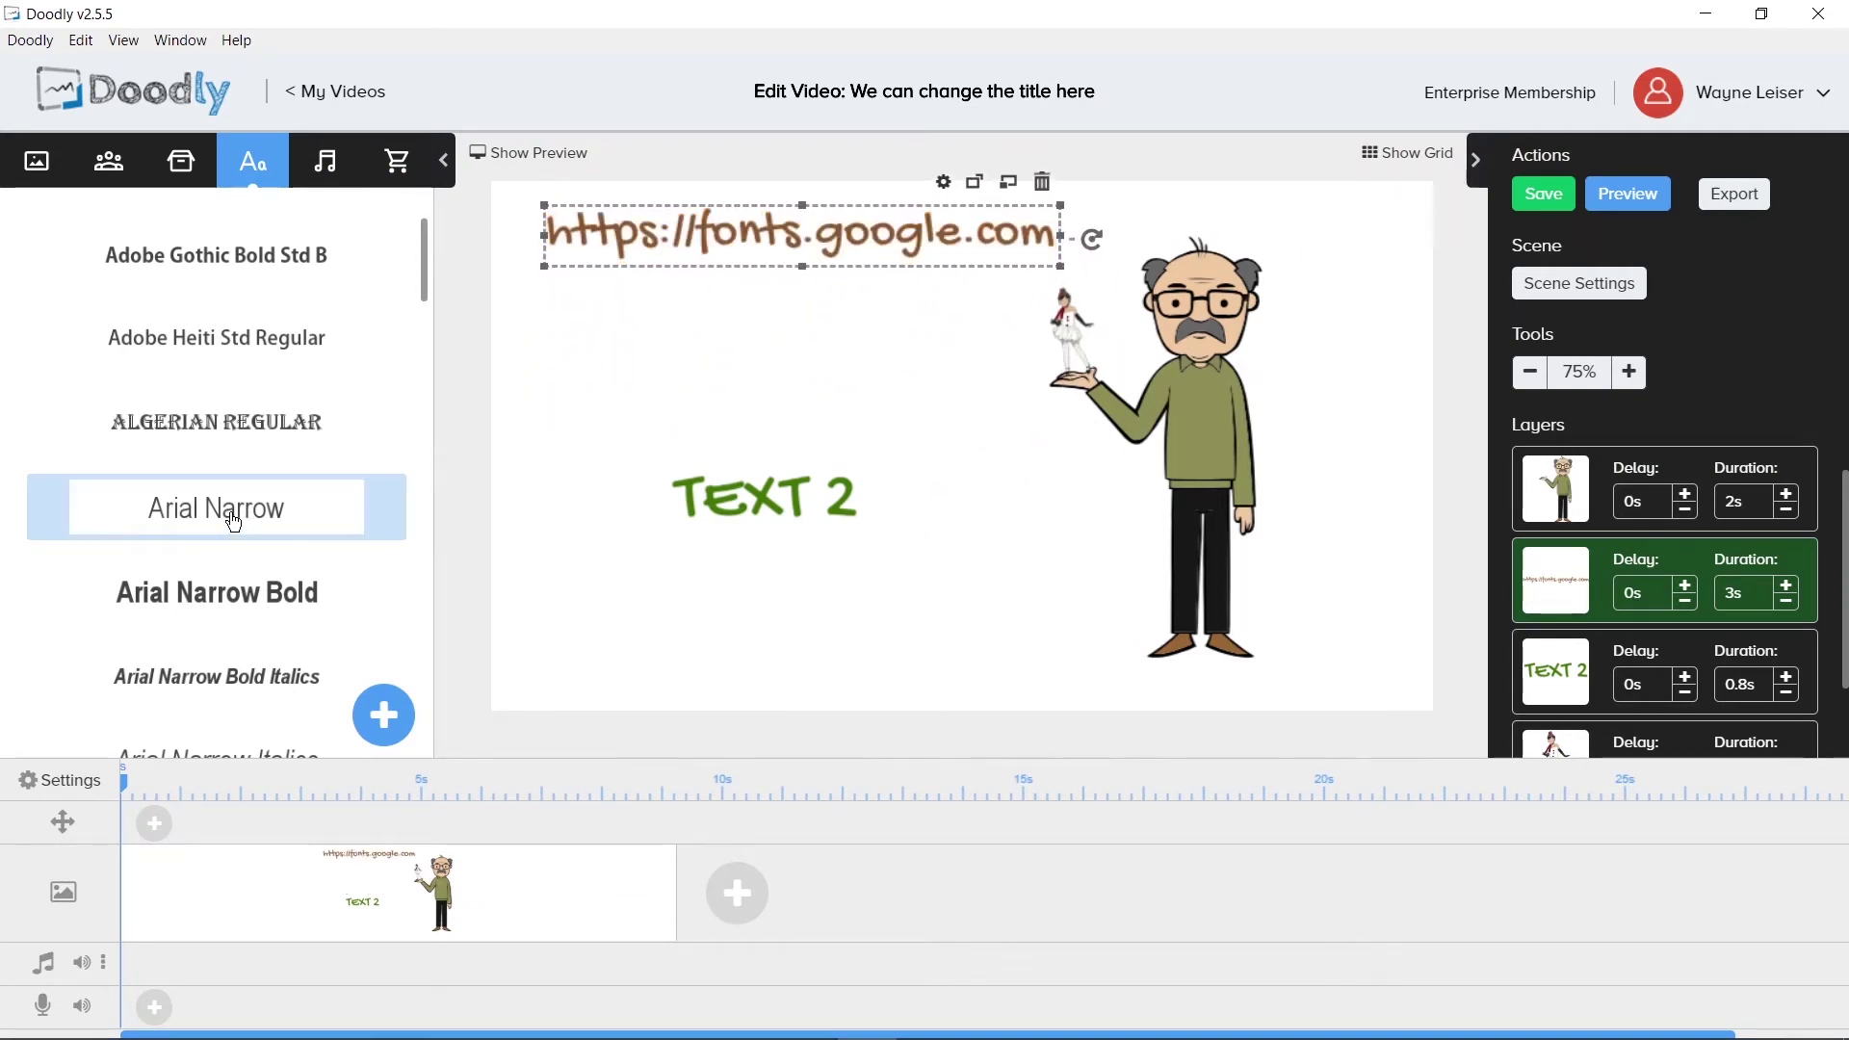
drag(248, 511, 729, 242)
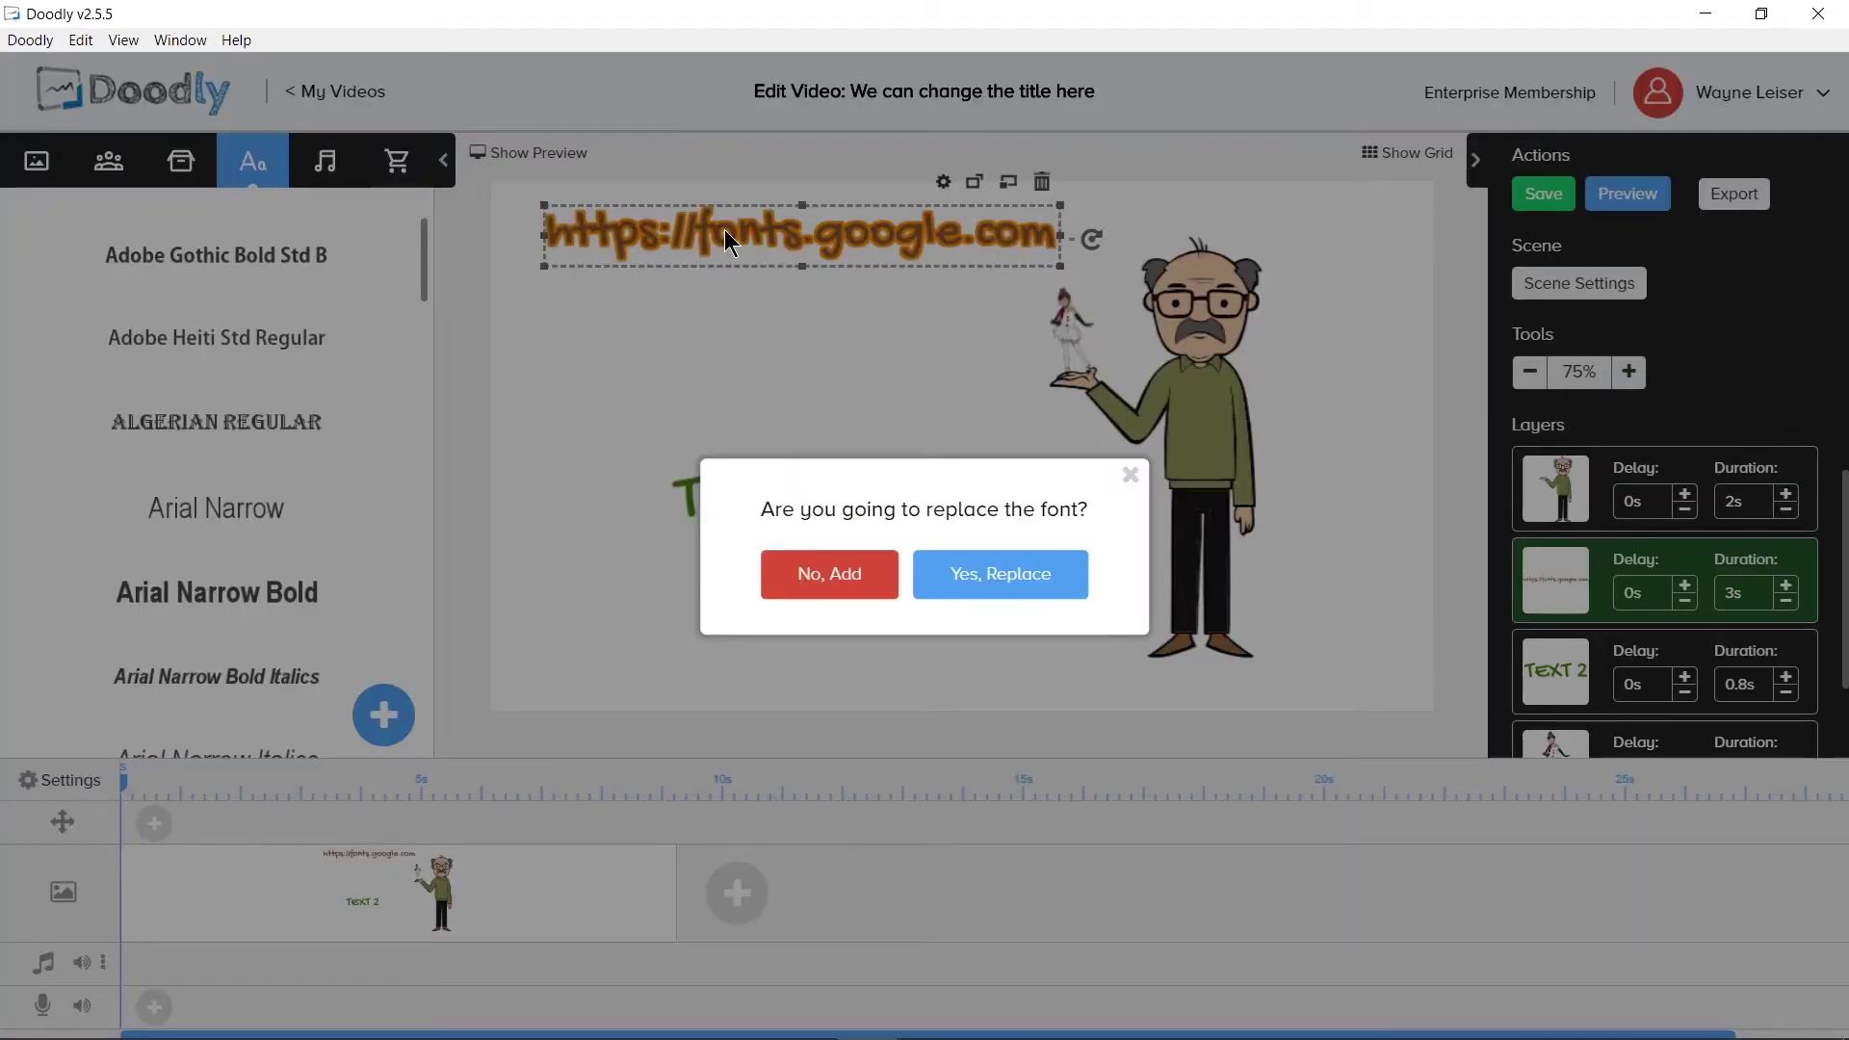
click(996, 576)
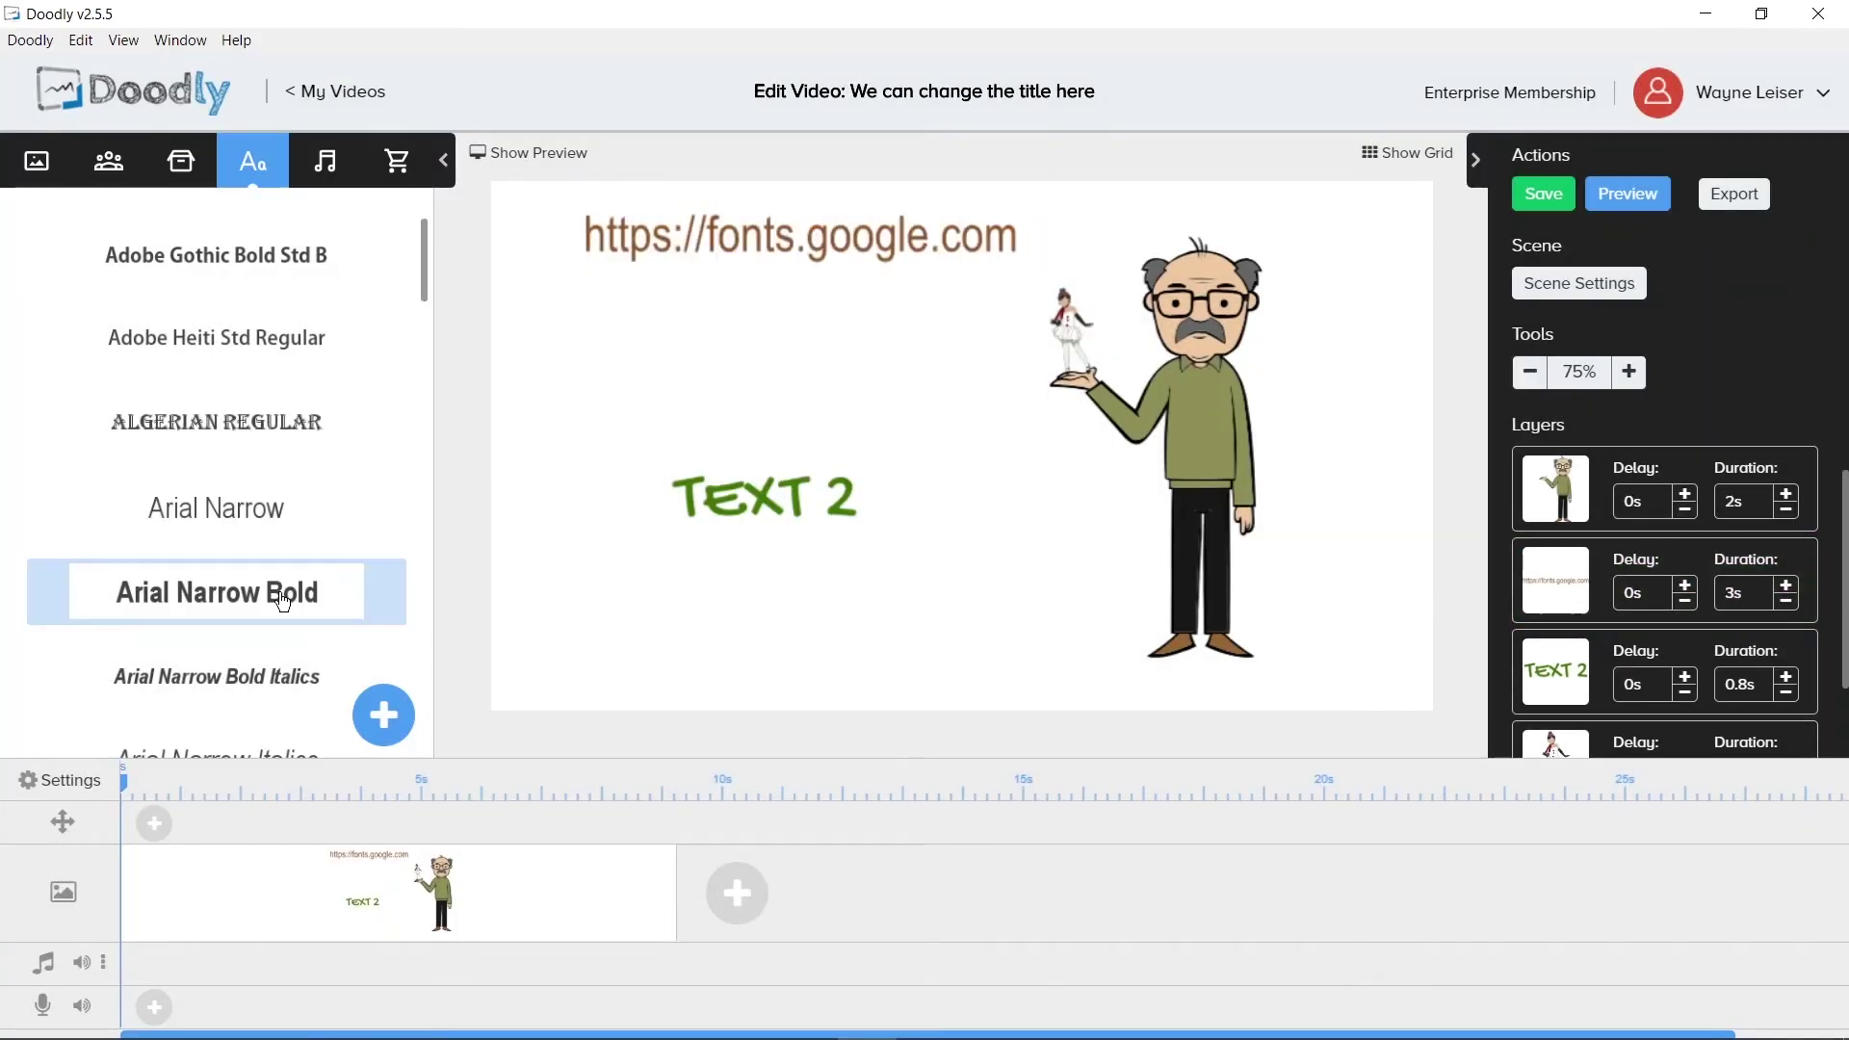
drag(236, 592, 766, 247)
click(980, 581)
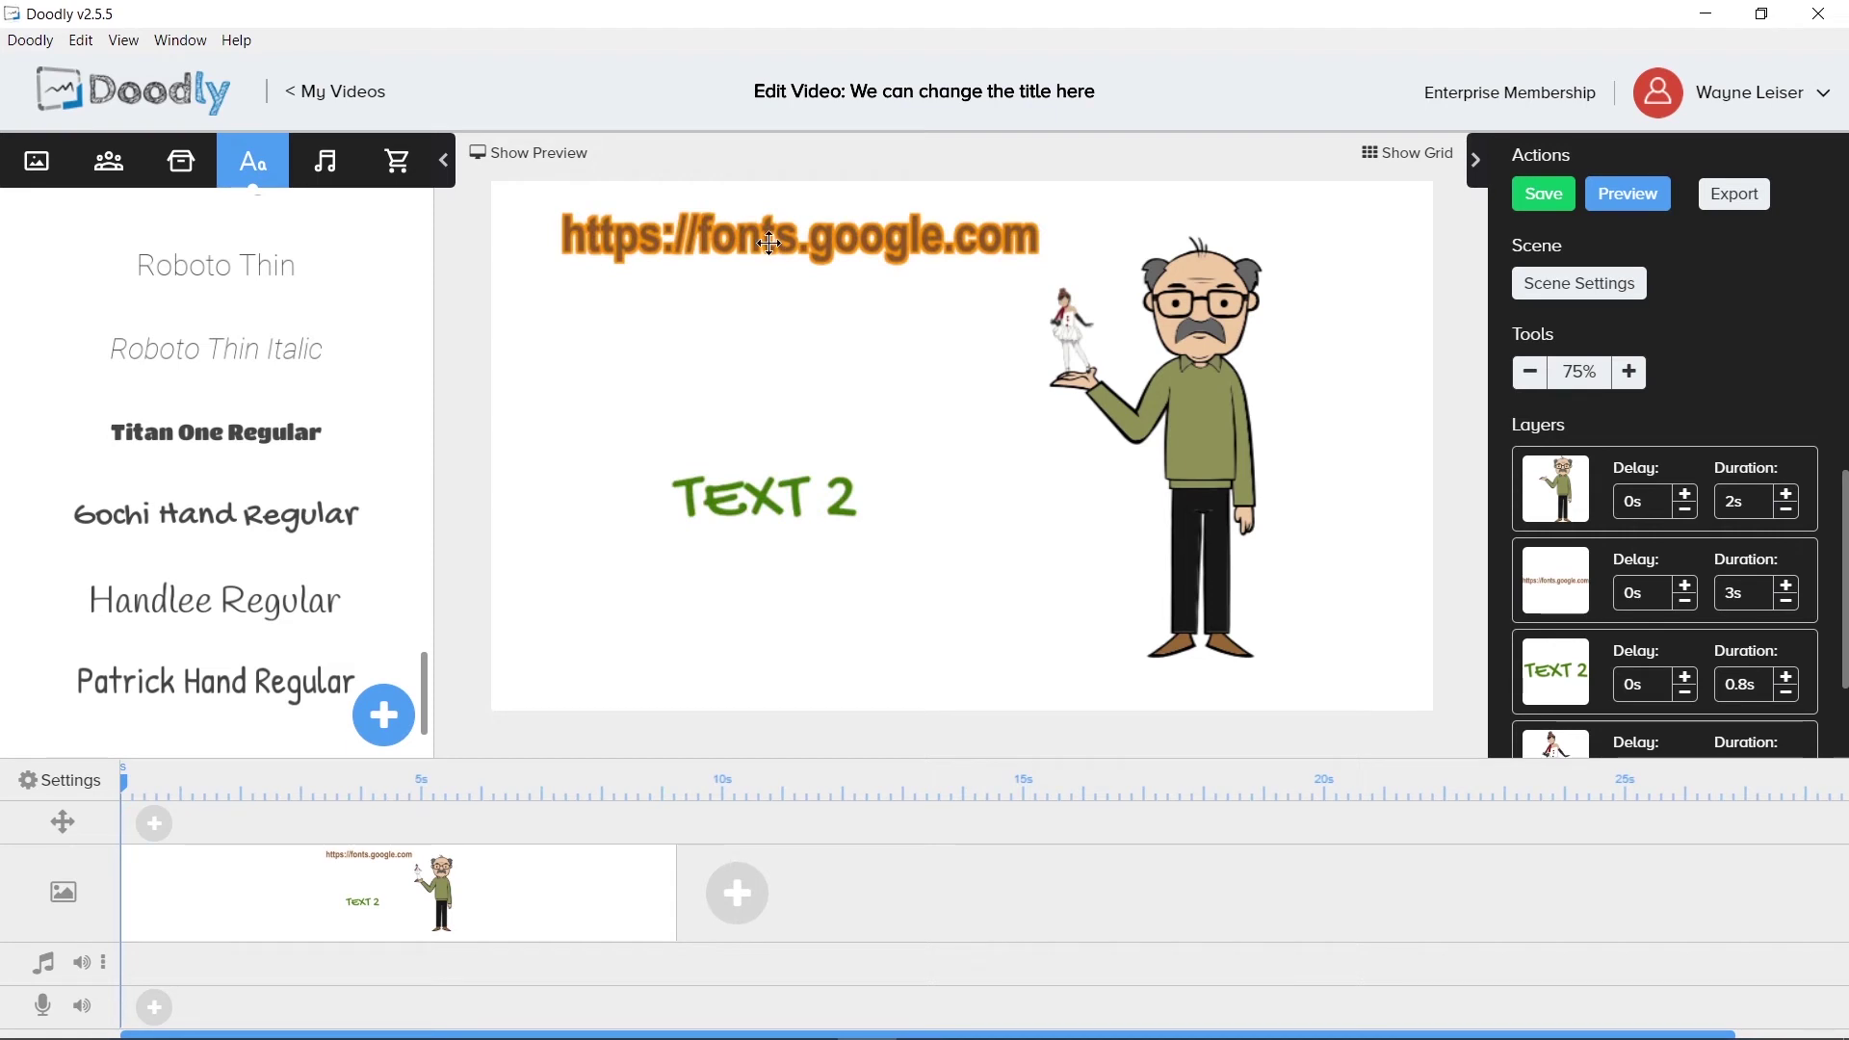
click(770, 243)
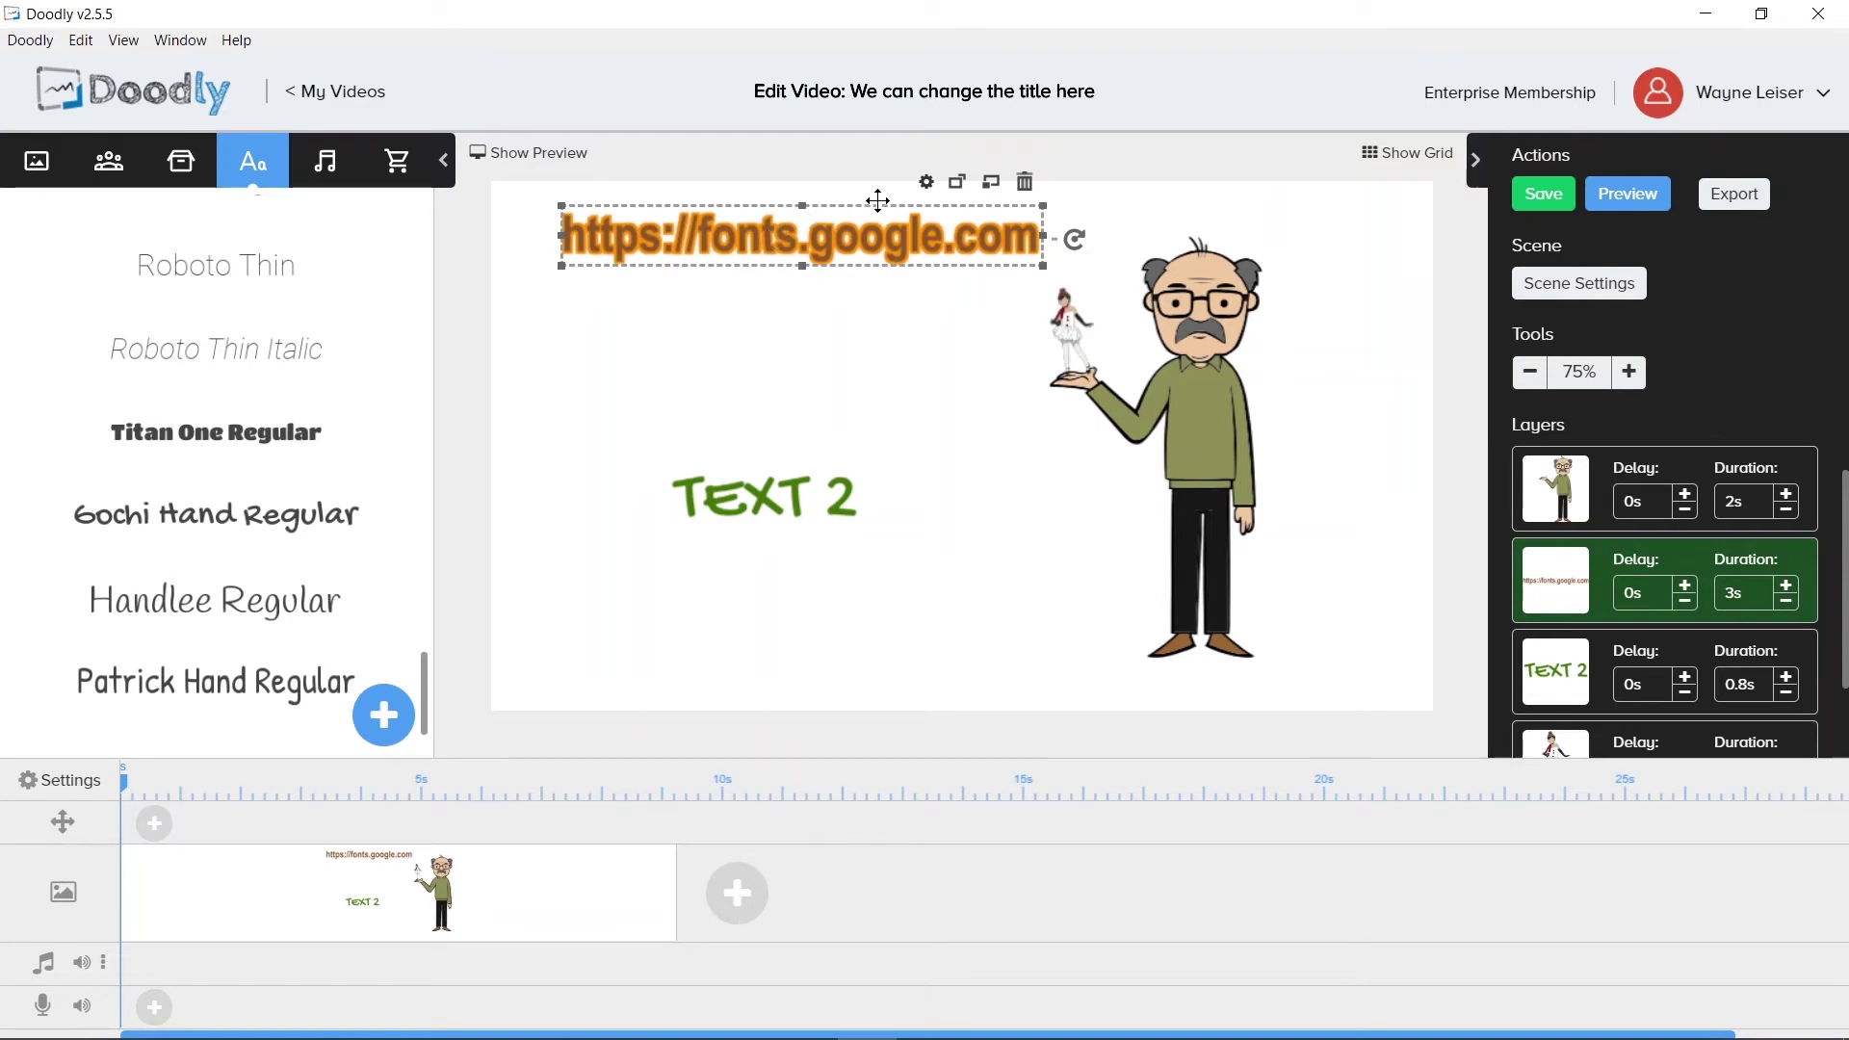
click(926, 183)
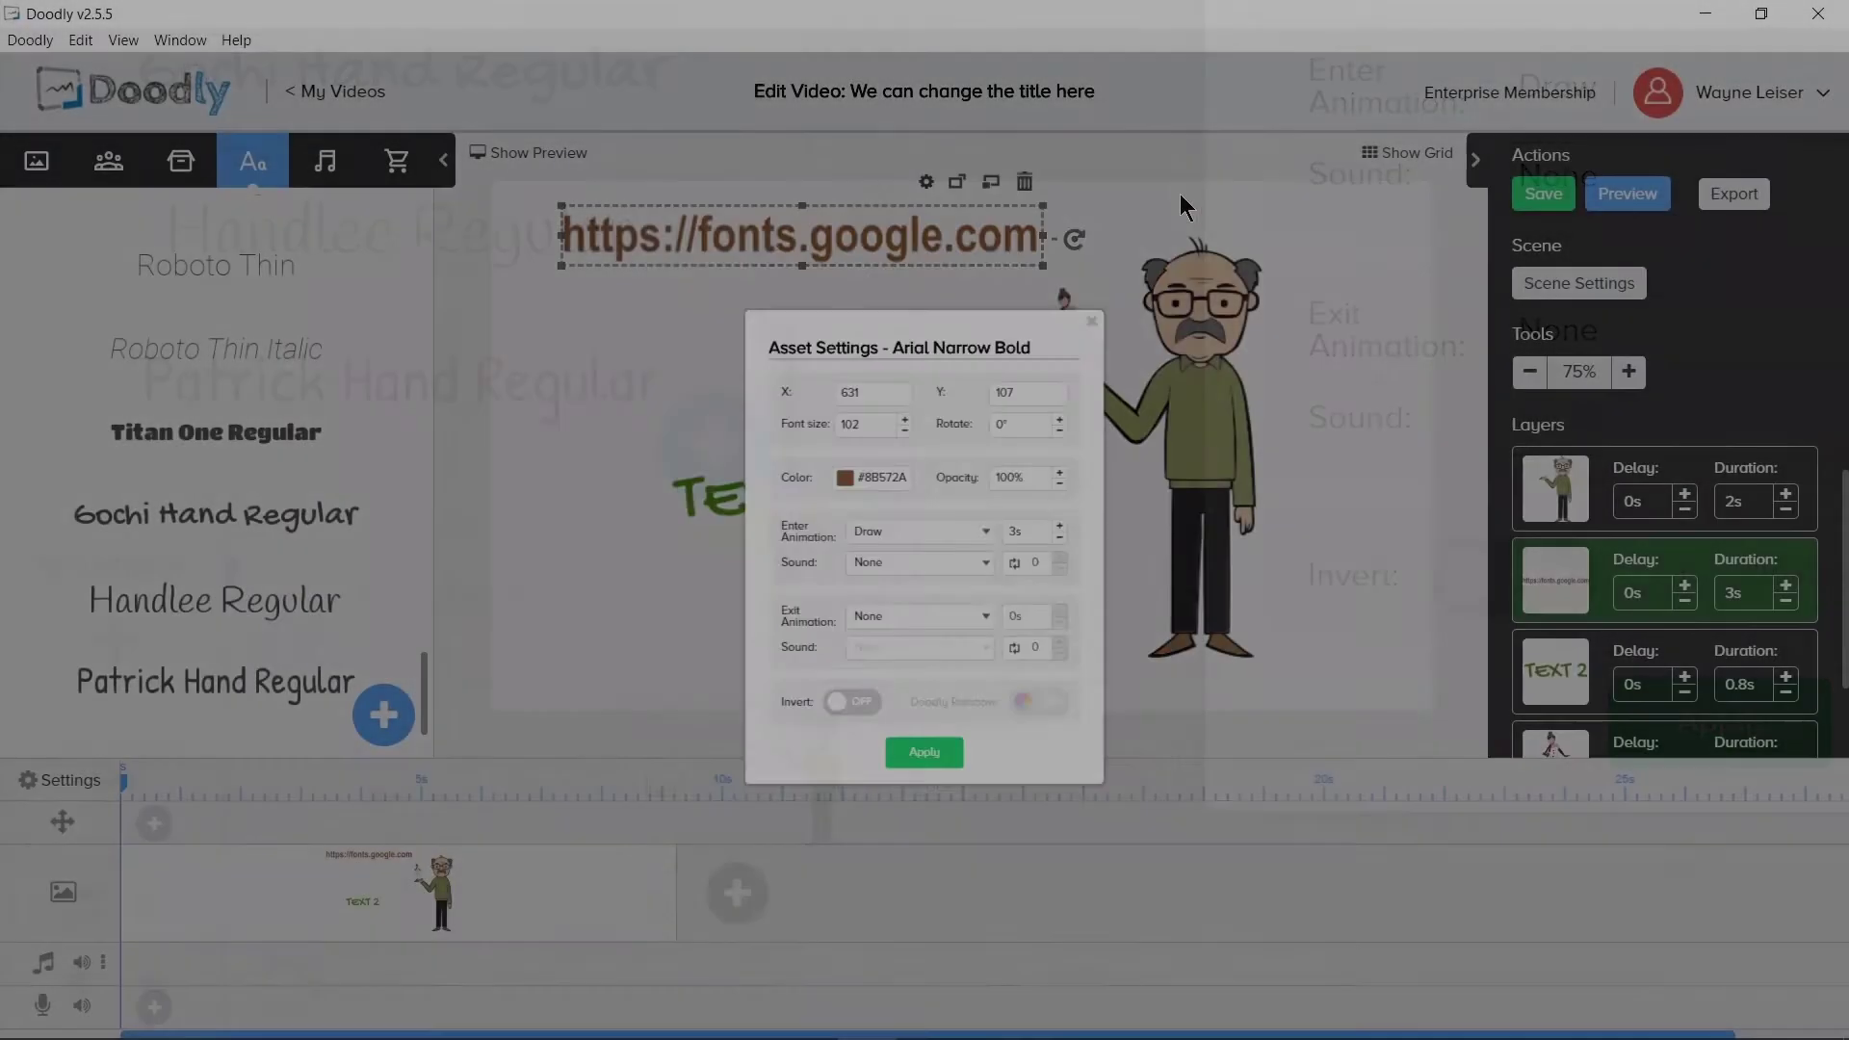
click(1185, 206)
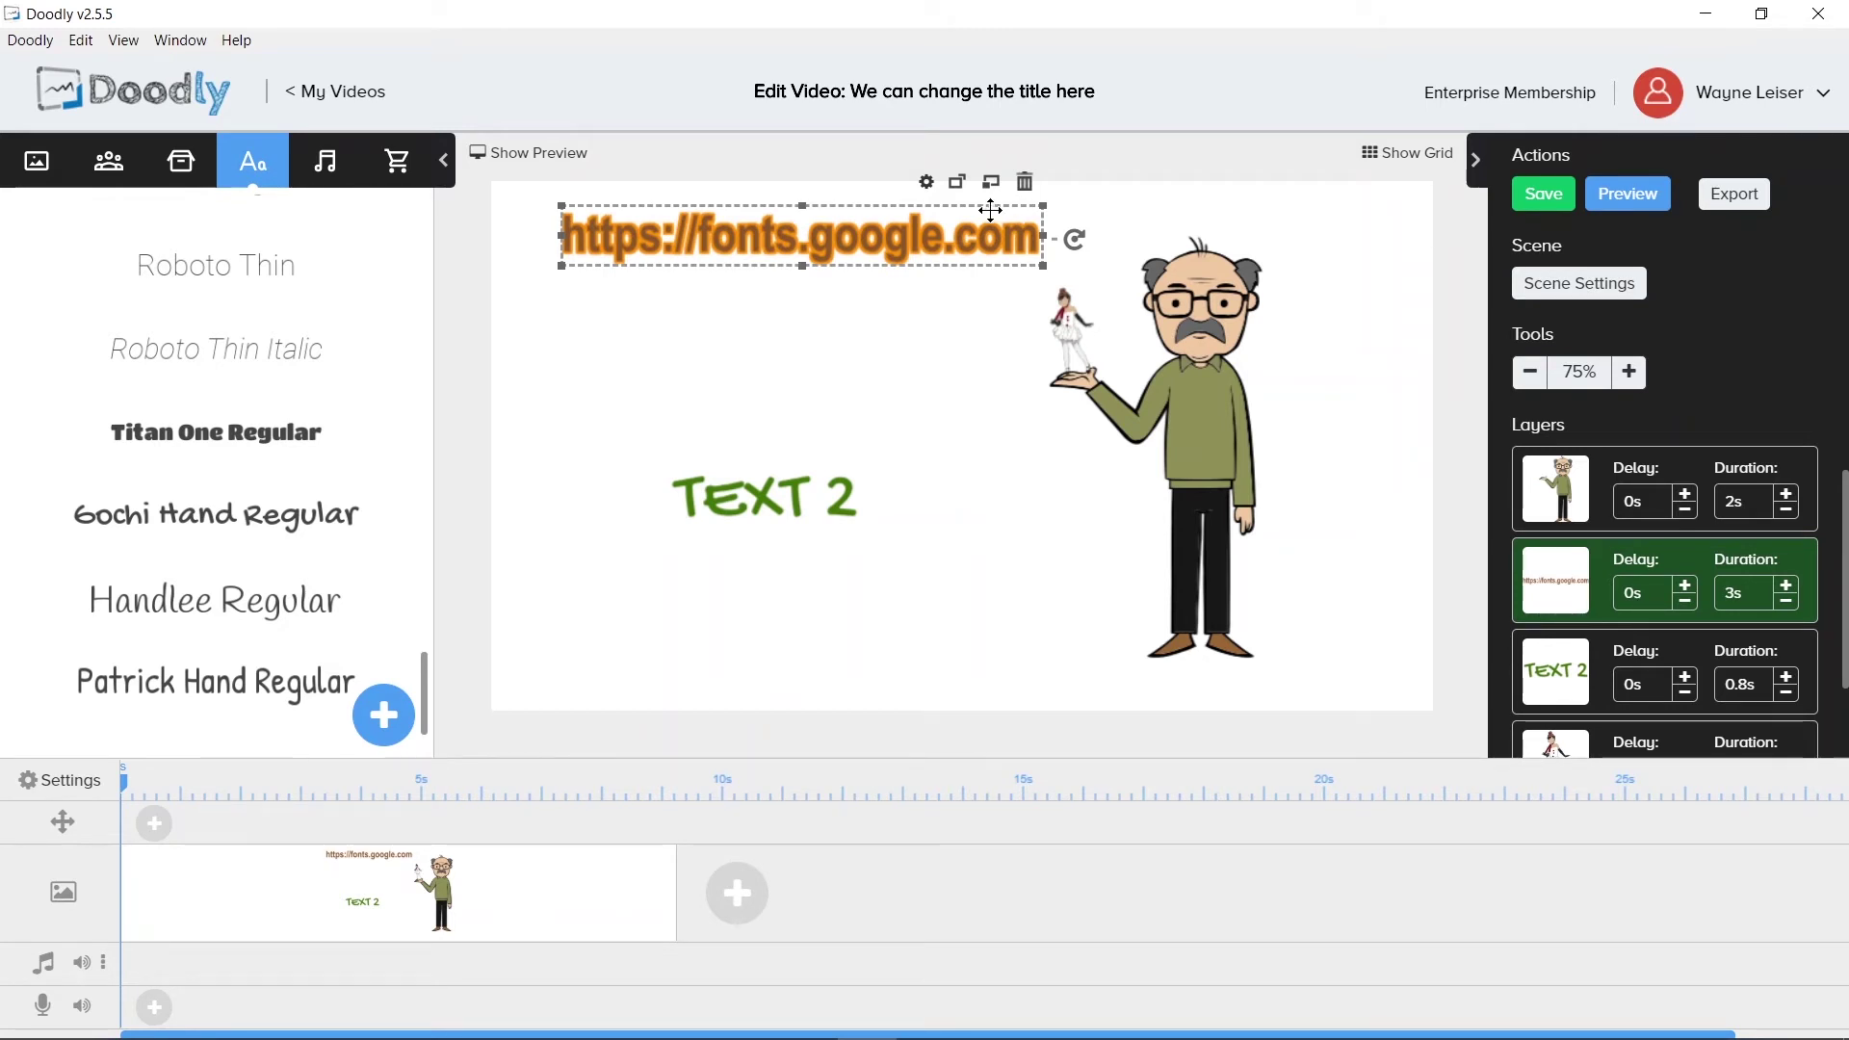
Change TEXT 2 to 'Font Name - attr. Name Here' and place it just below the URL
double_click(746, 502)
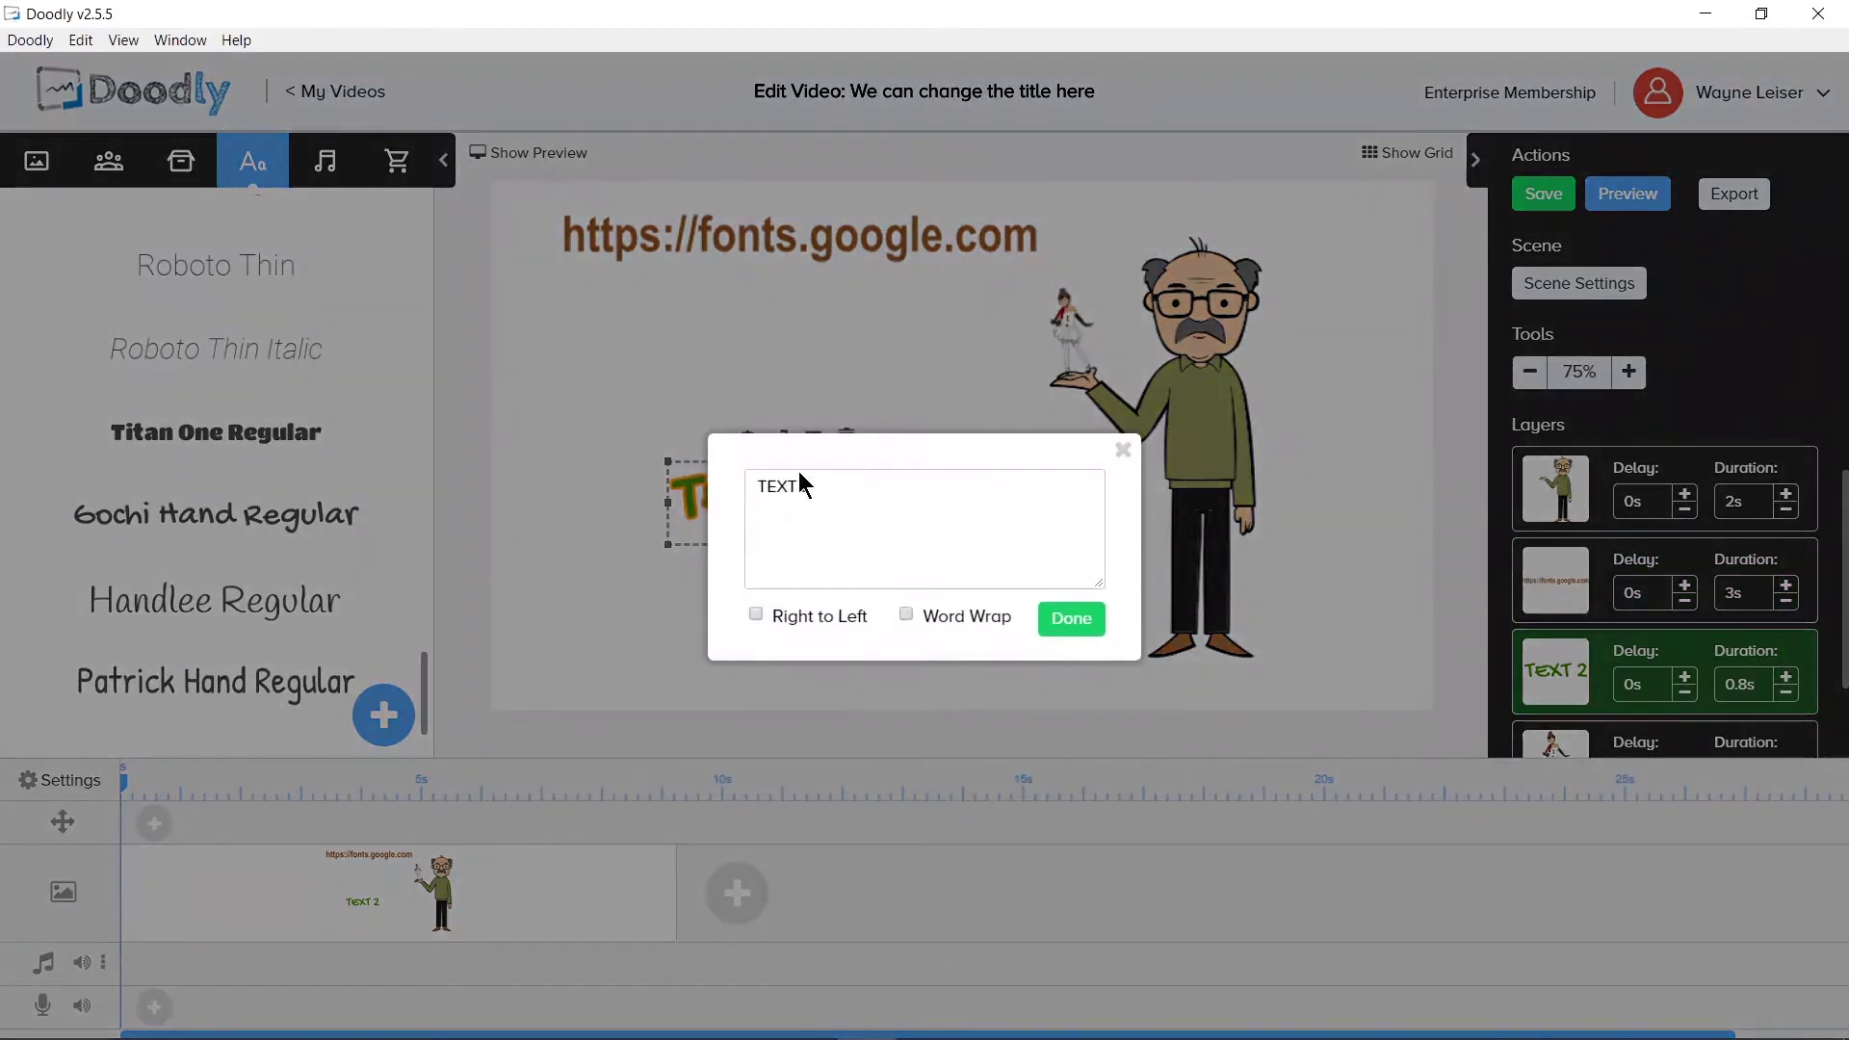
drag(875, 490, 624, 460)
key(BackSpace)
text(A)
key(BackSpace)
text(Font Name - attr. Name Here)
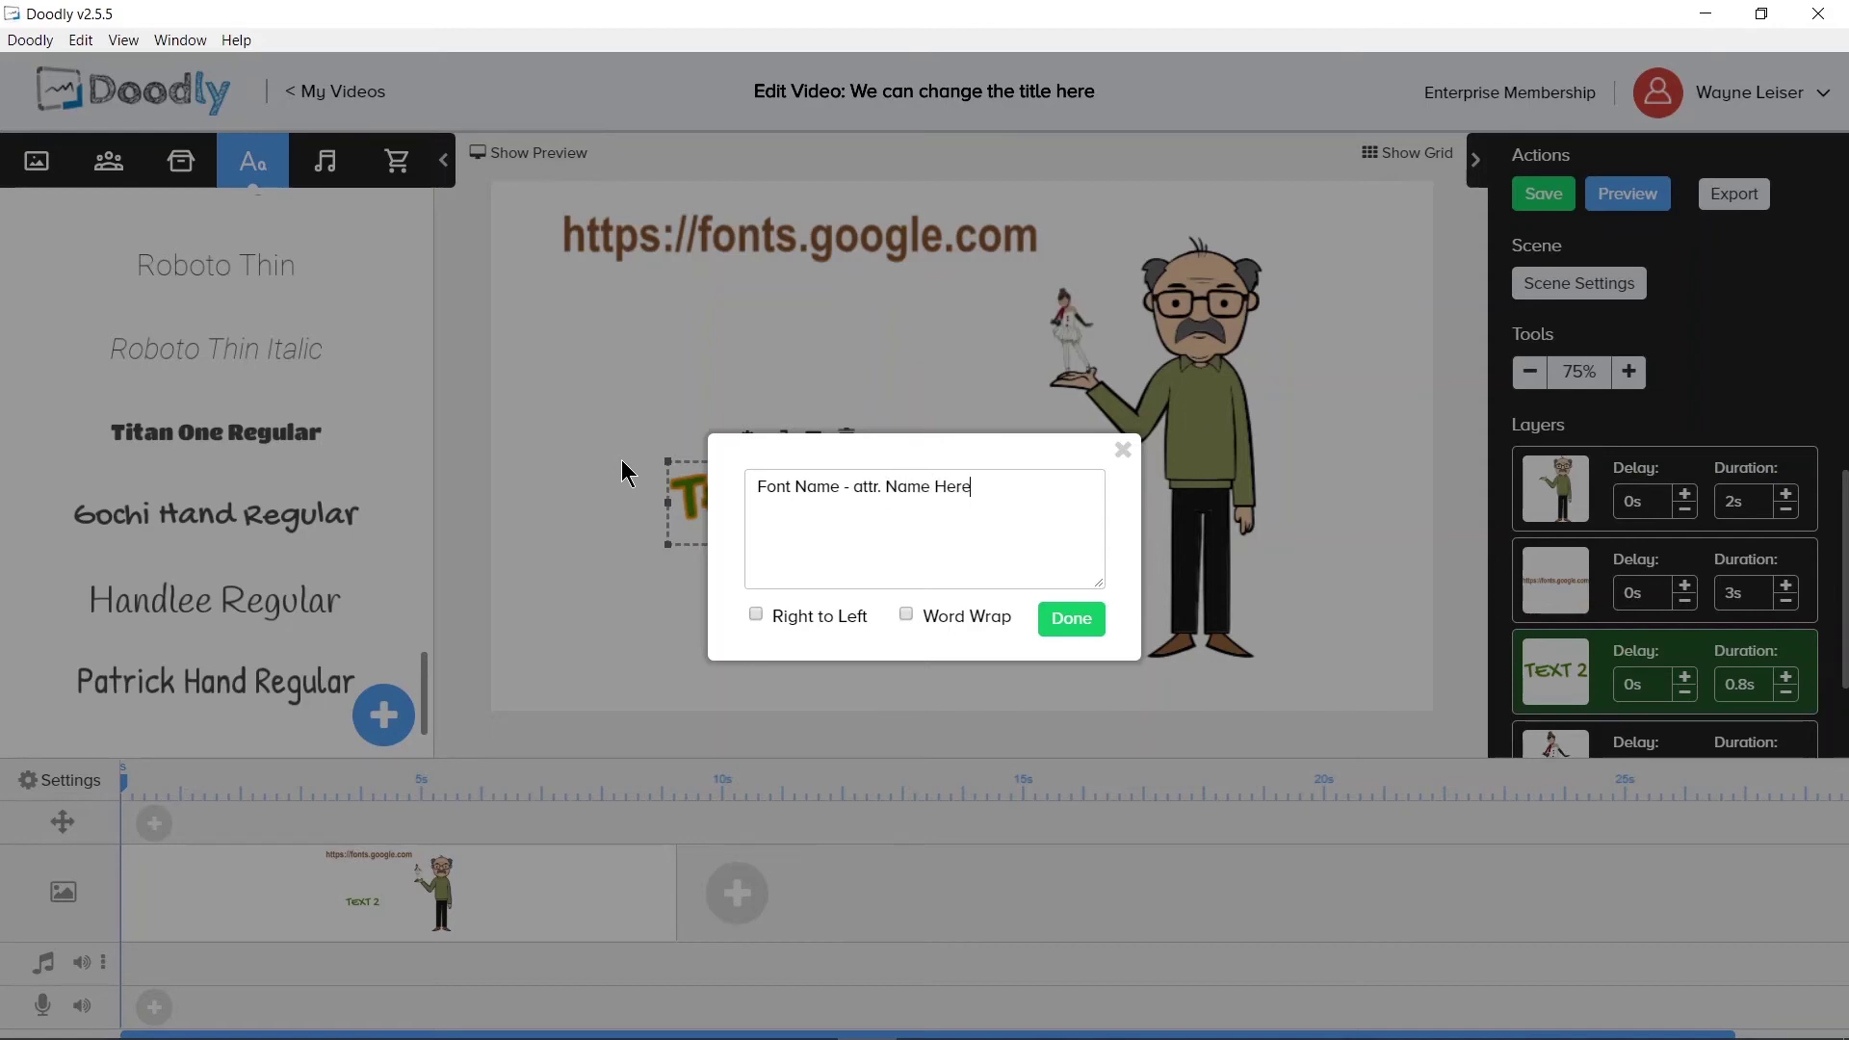
click(1067, 617)
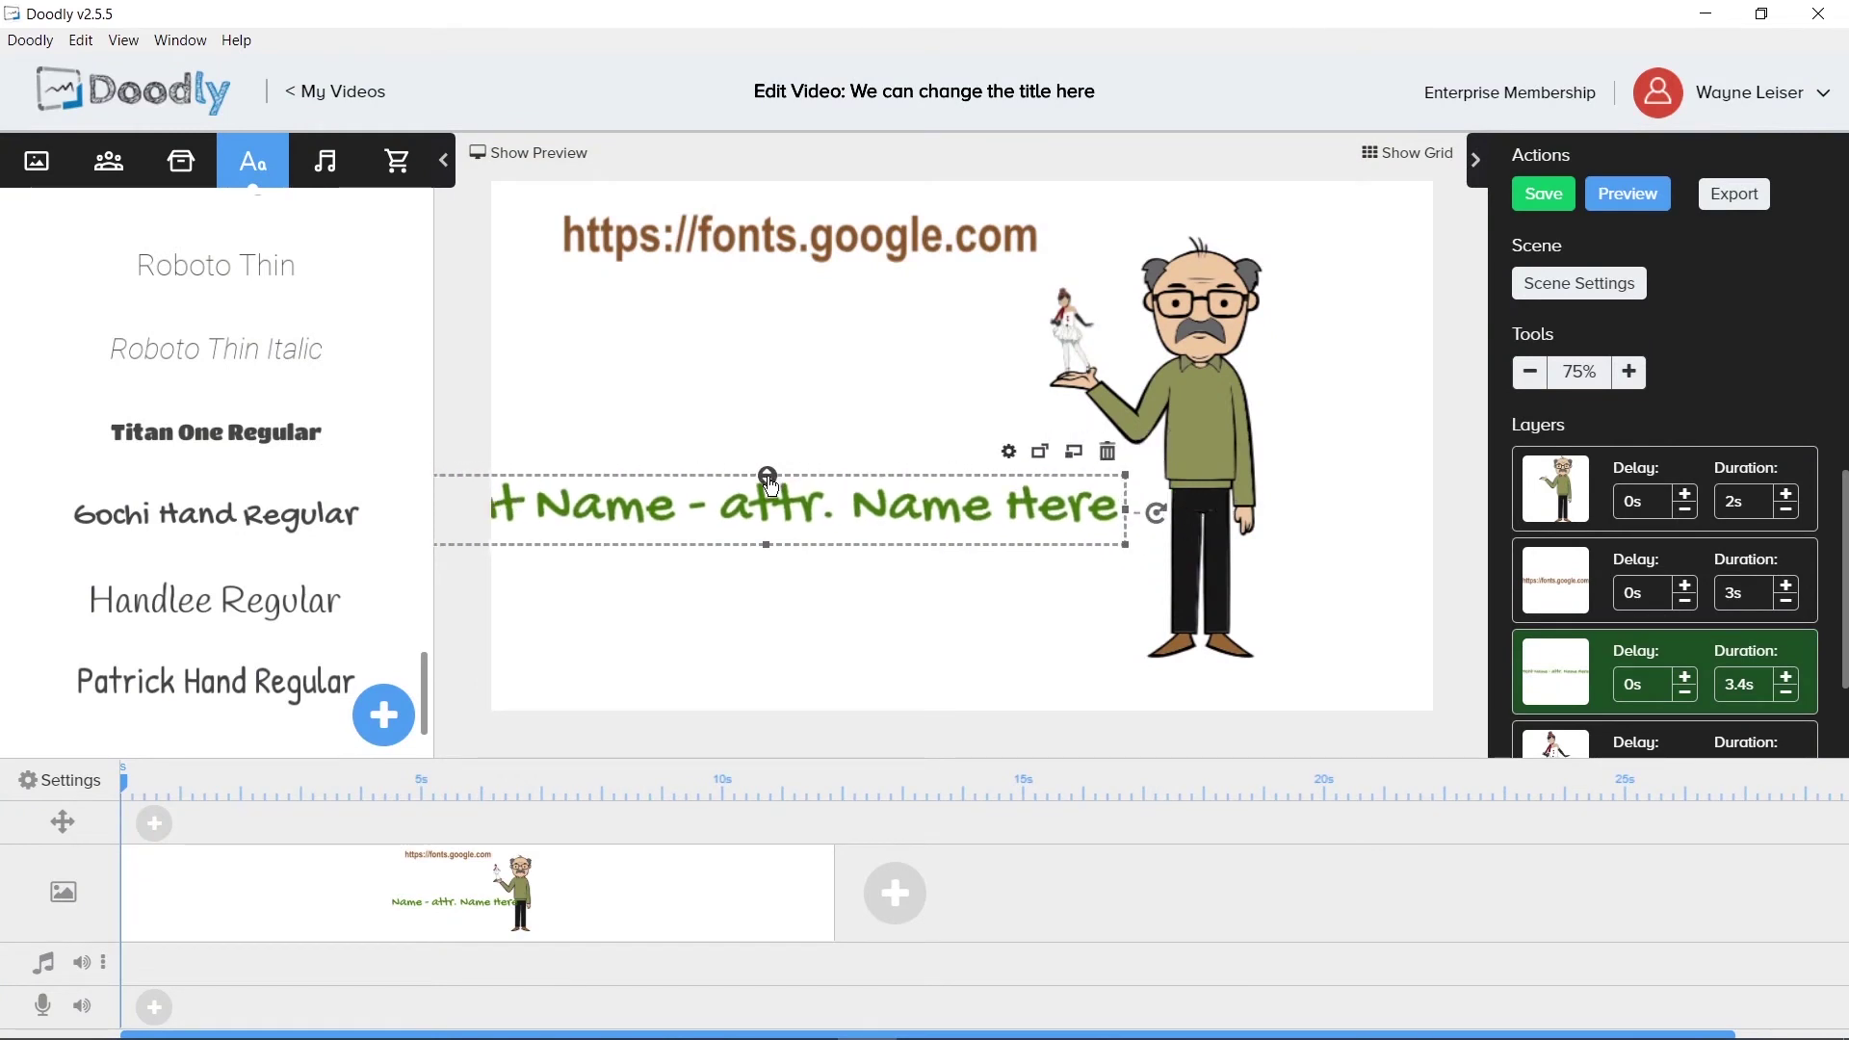
drag(800, 512, 822, 289)
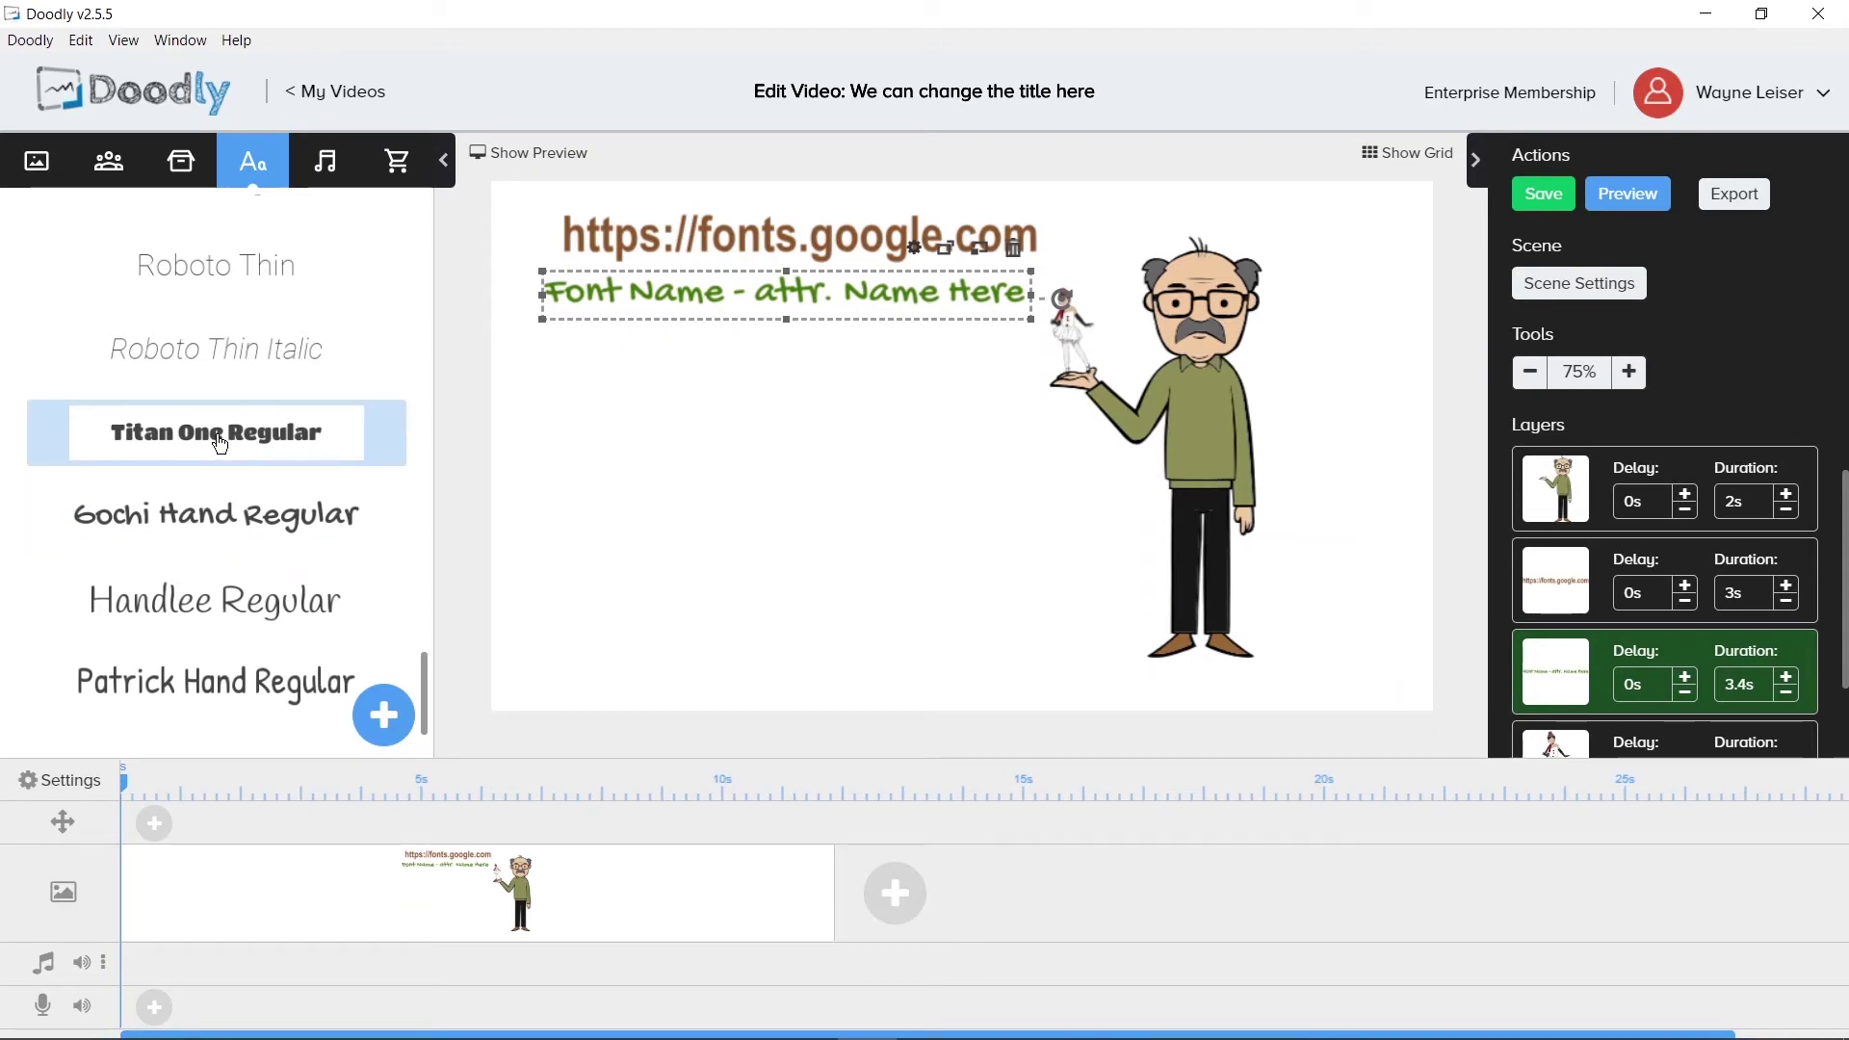
Give the attribution line the Titan One Regular font and move it to the canvas bottom
drag(220, 443, 626, 294)
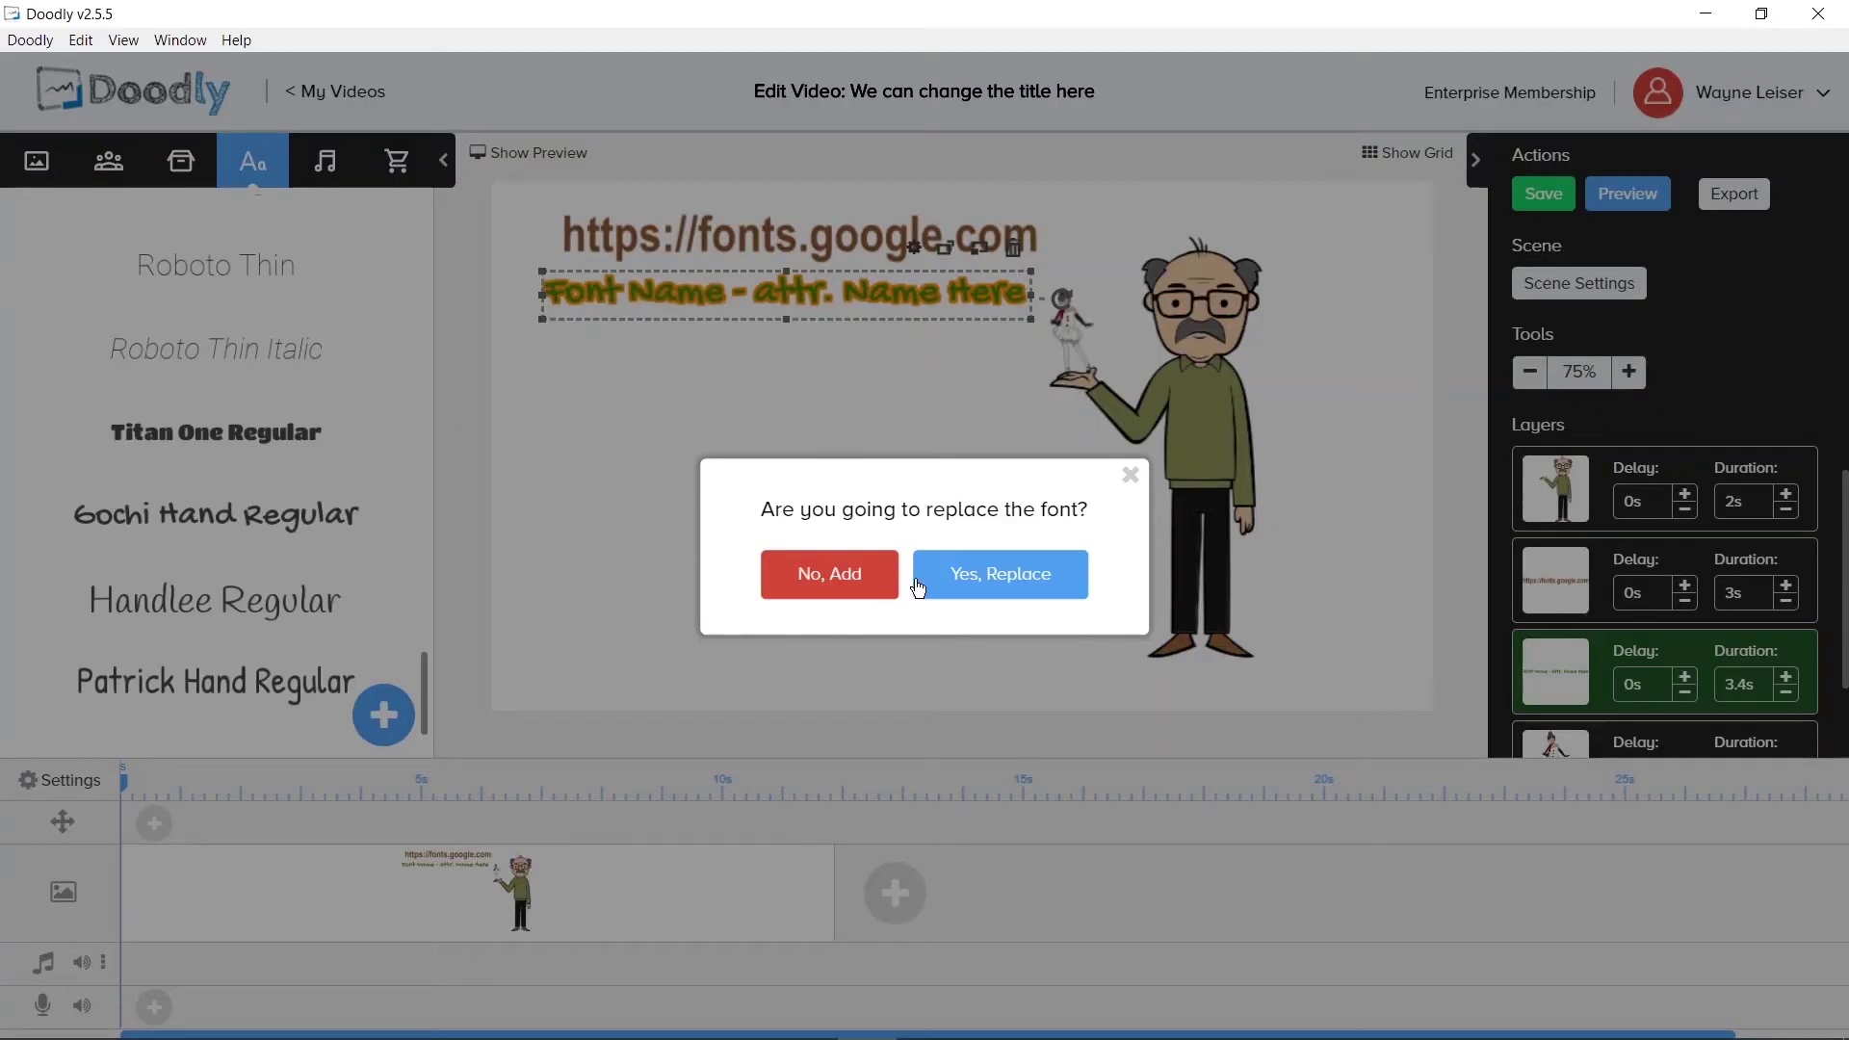
click(967, 592)
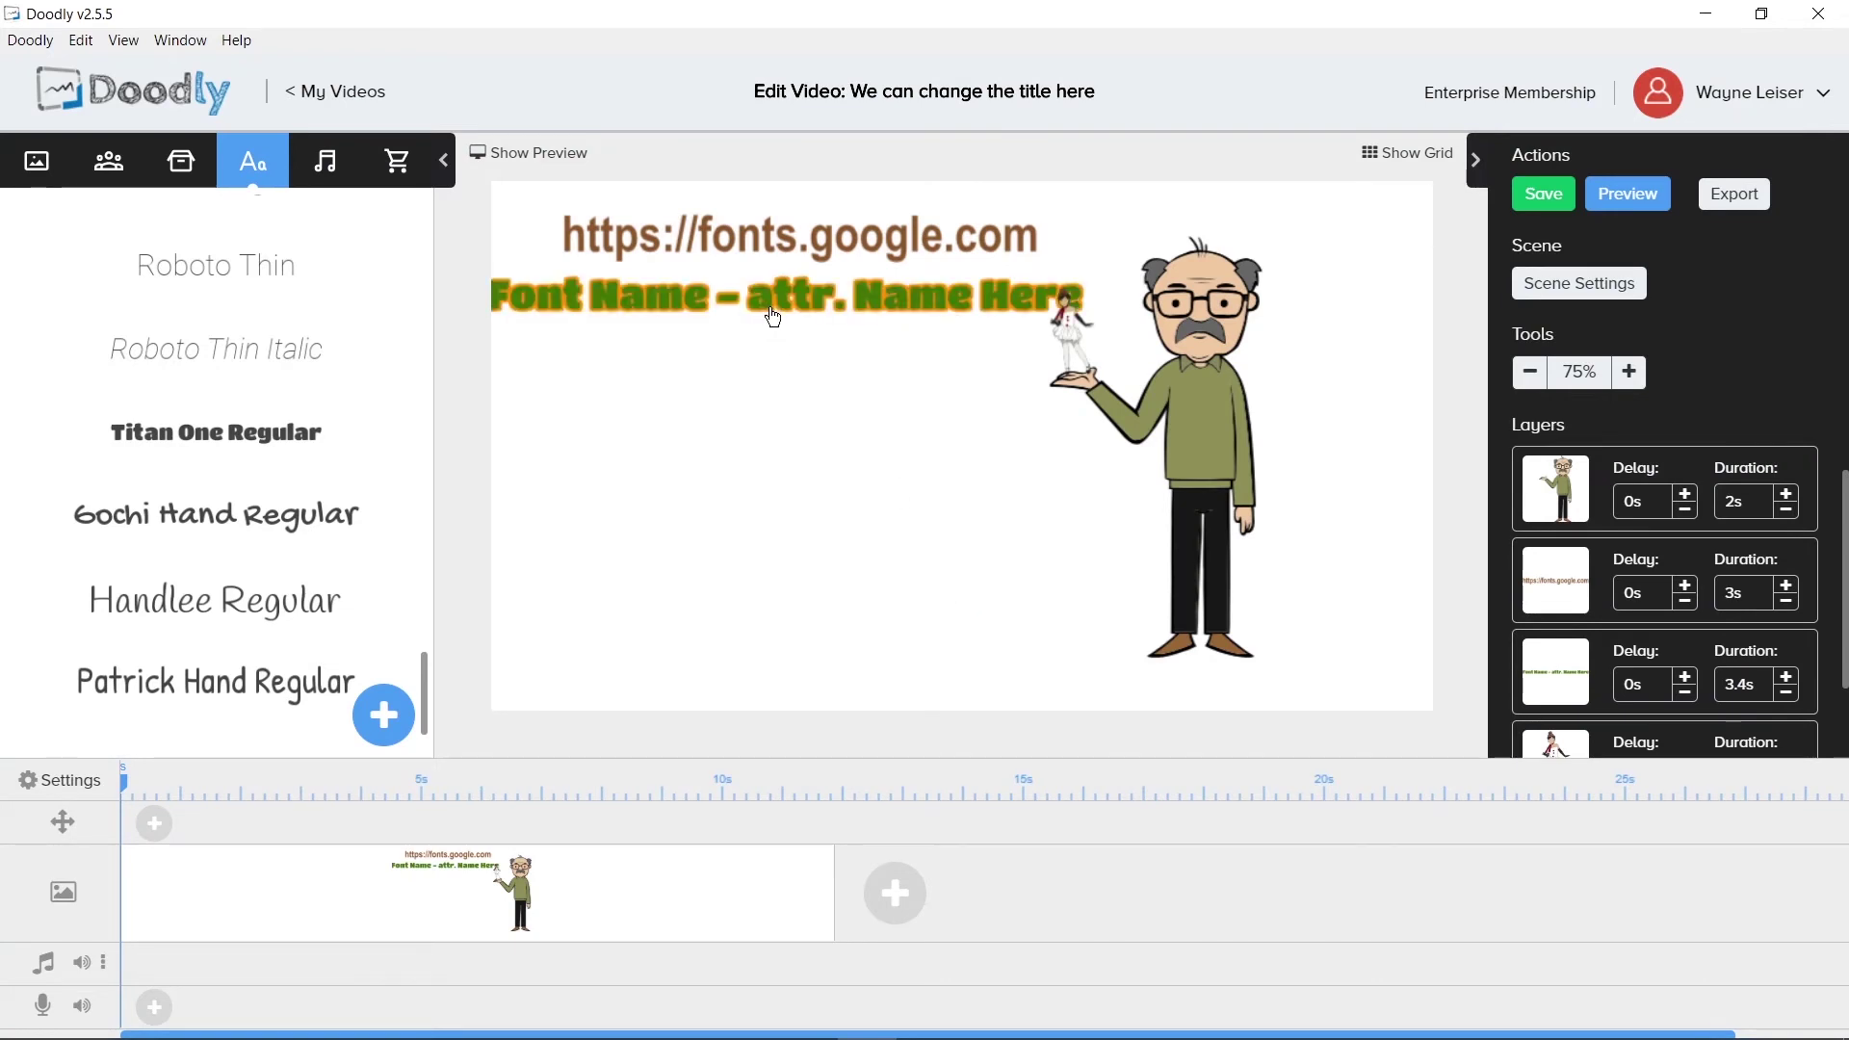
drag(771, 307, 810, 672)
click(828, 485)
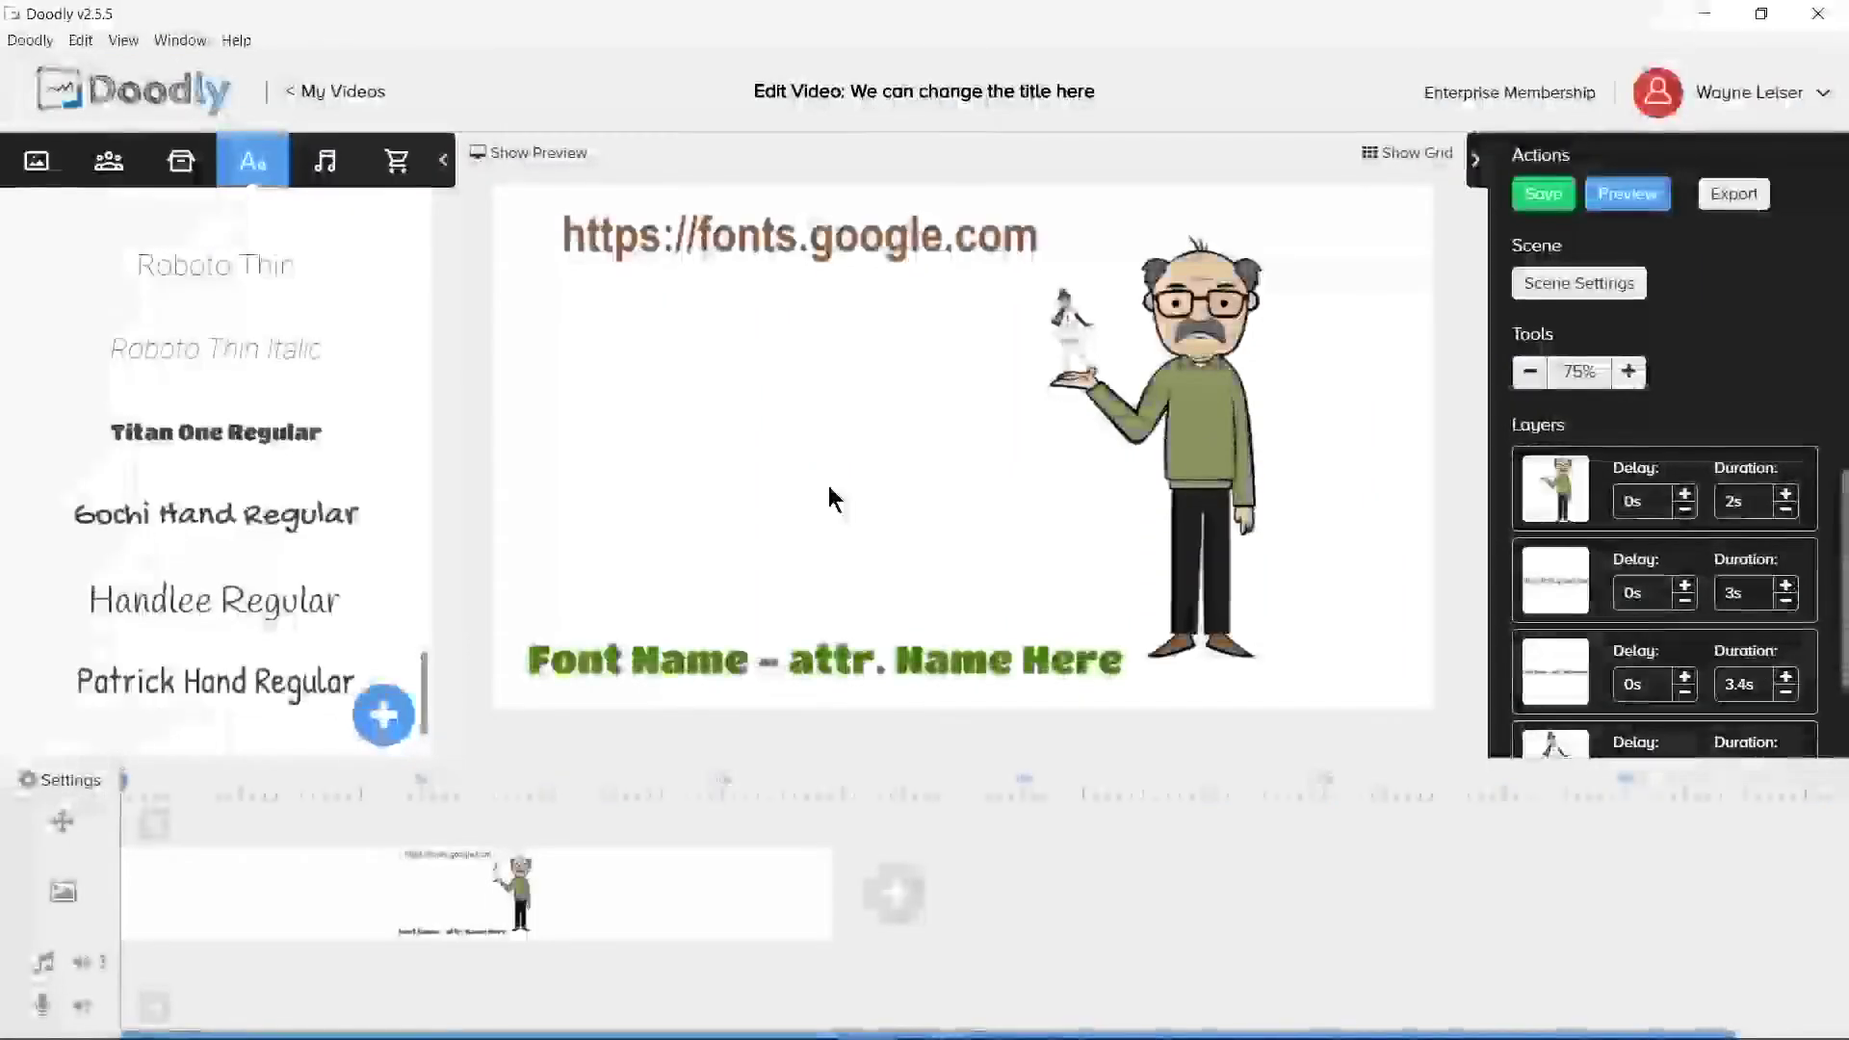
Leave the font options menus and show the sounds library, listing tracks like Acoustic Breeze
right_click(185, 437)
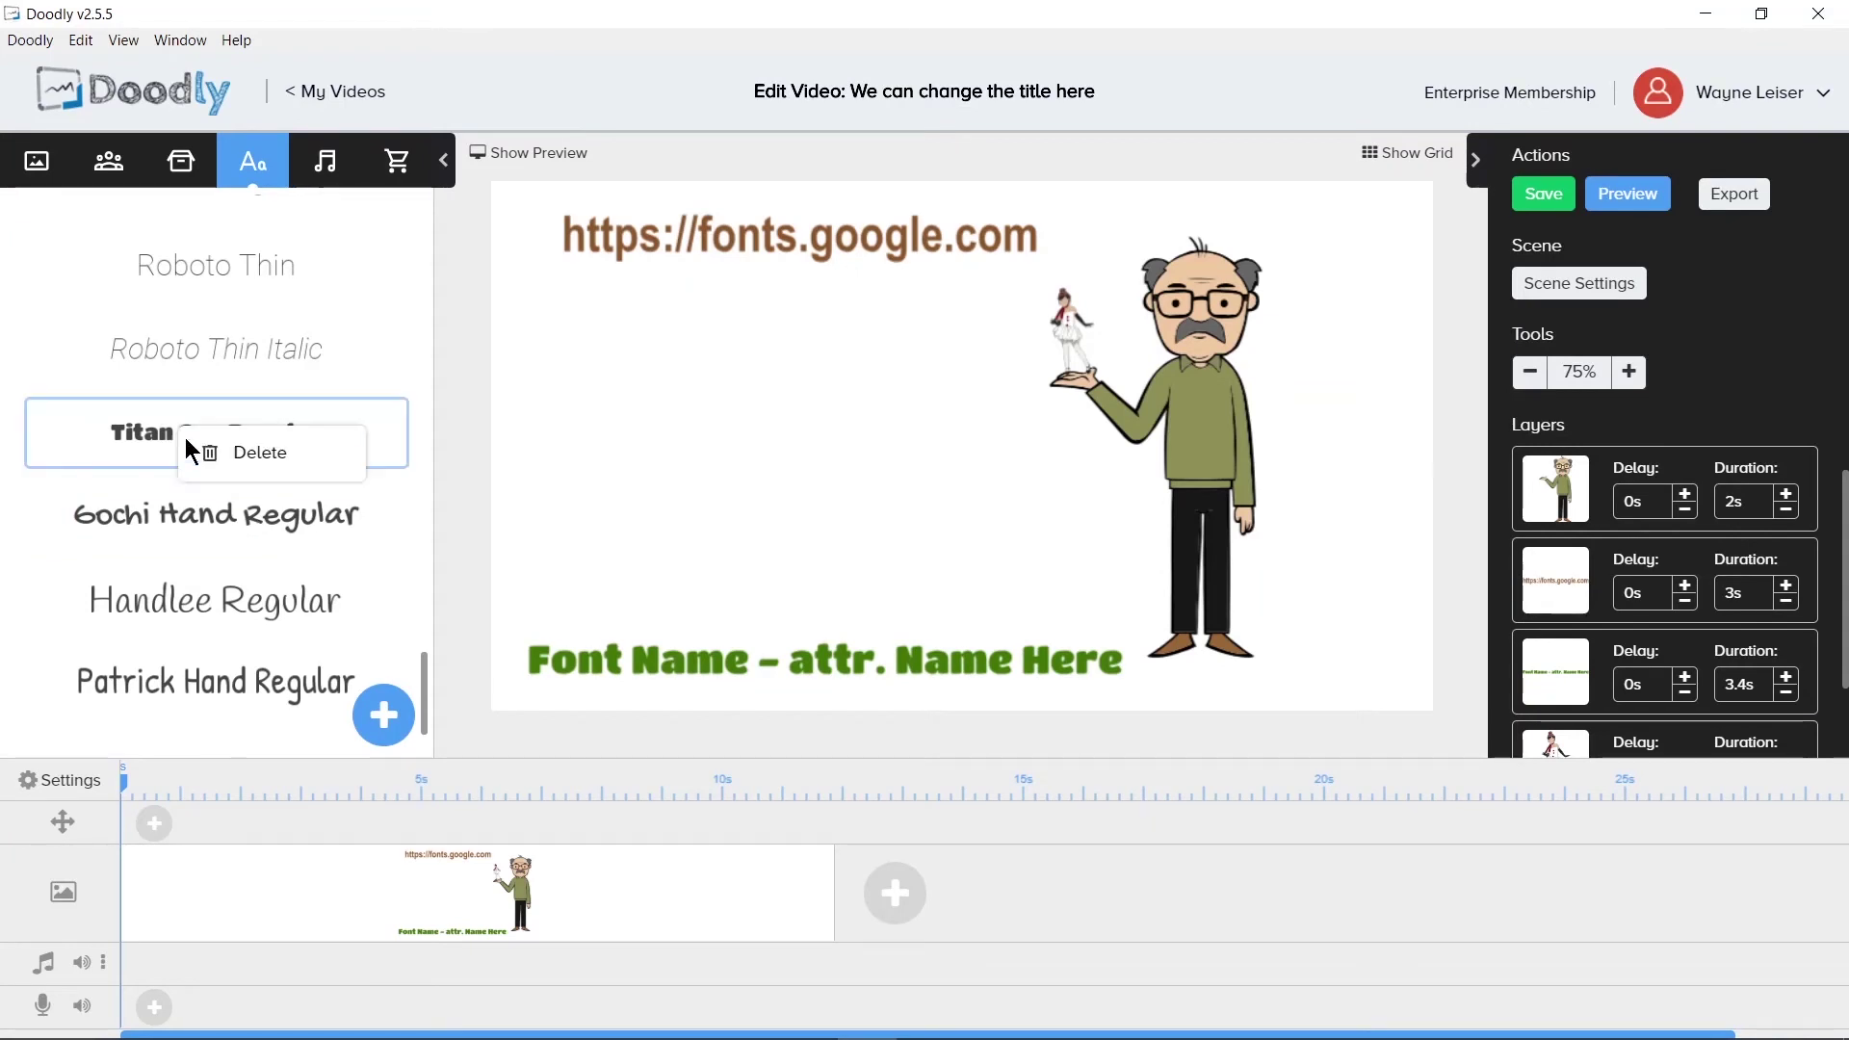
right_click(214, 360)
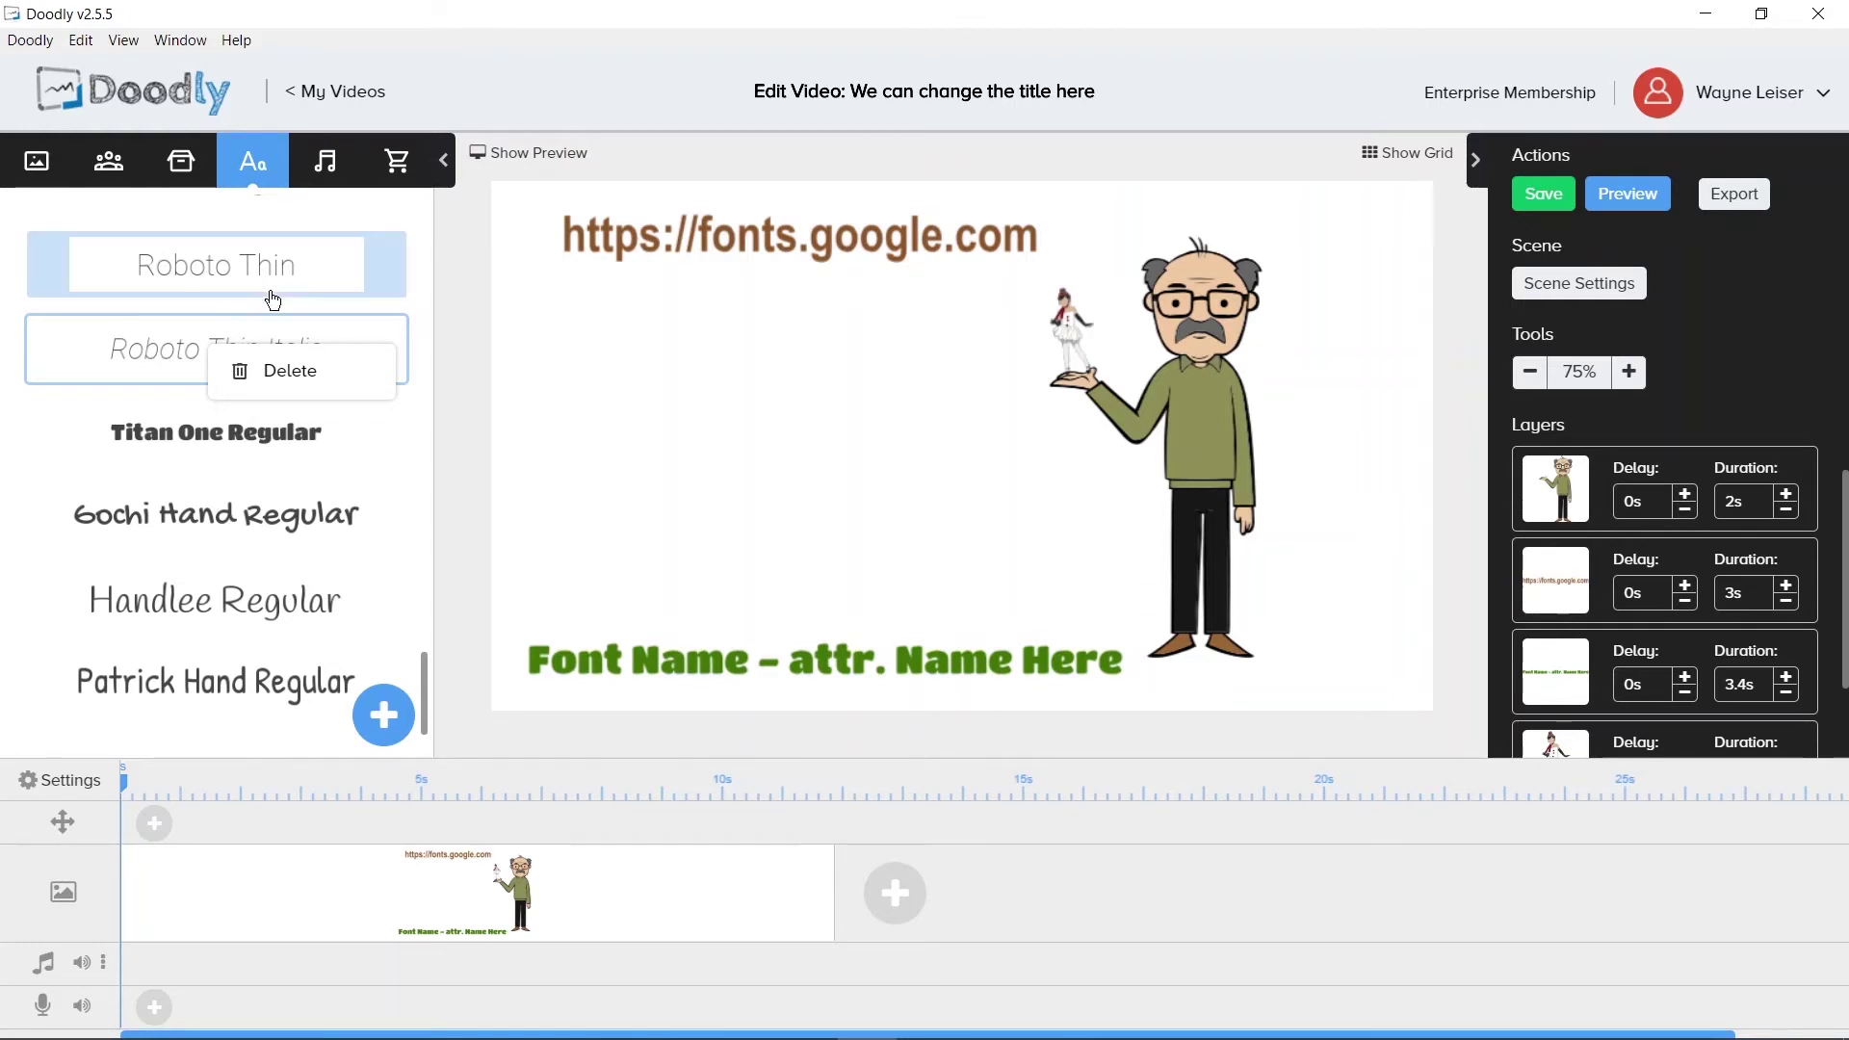
click(327, 175)
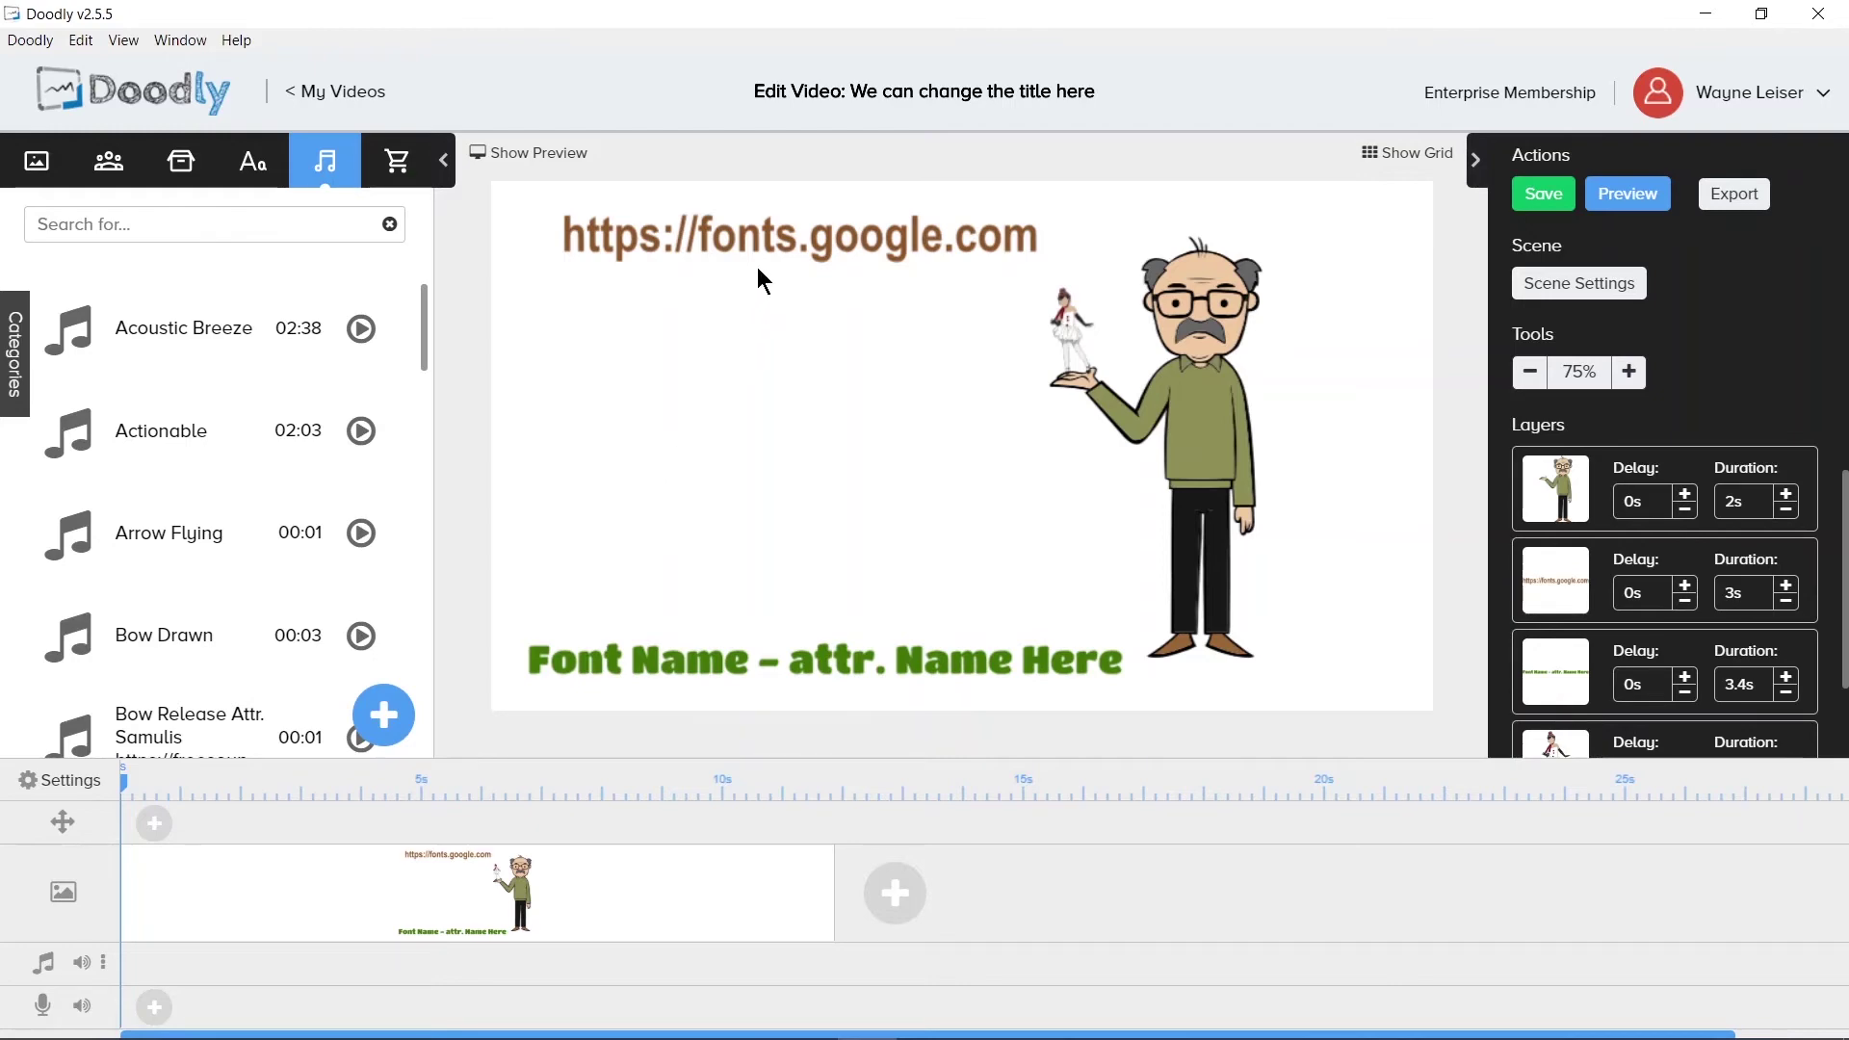
double_click(807, 242)
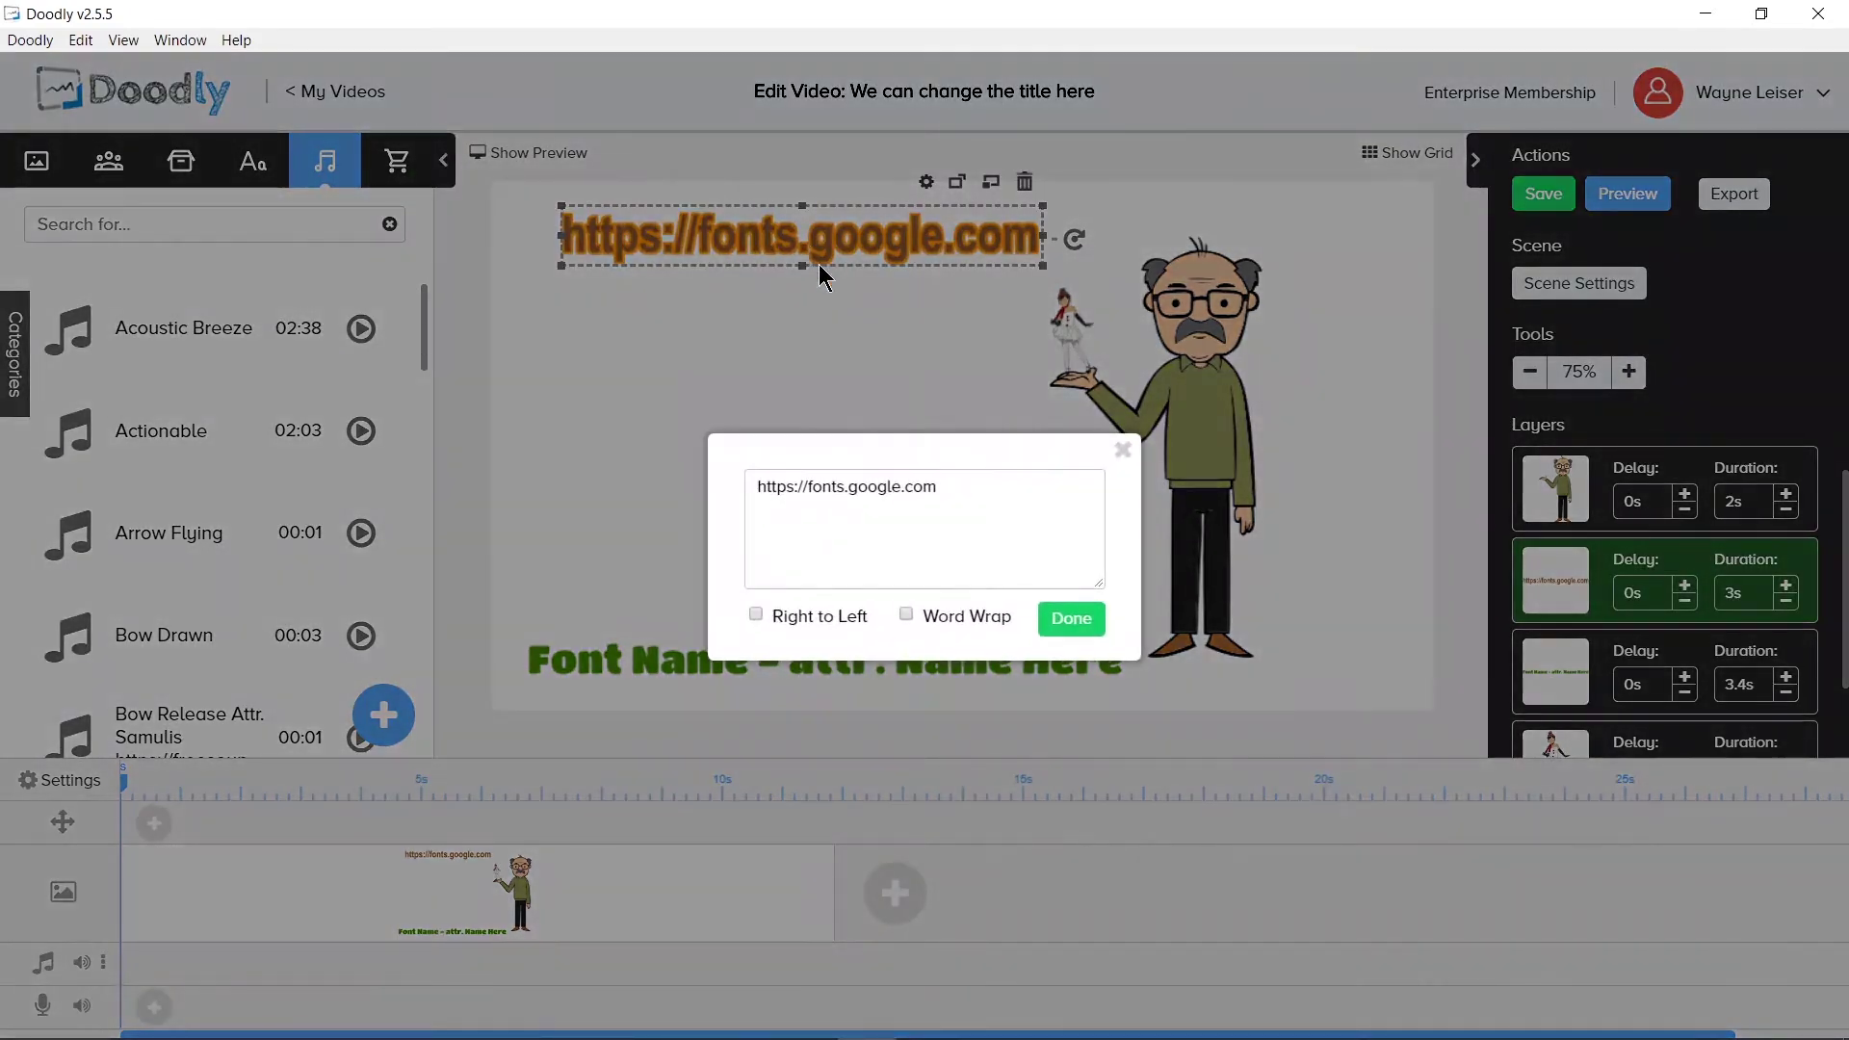
drag(956, 485, 807, 499)
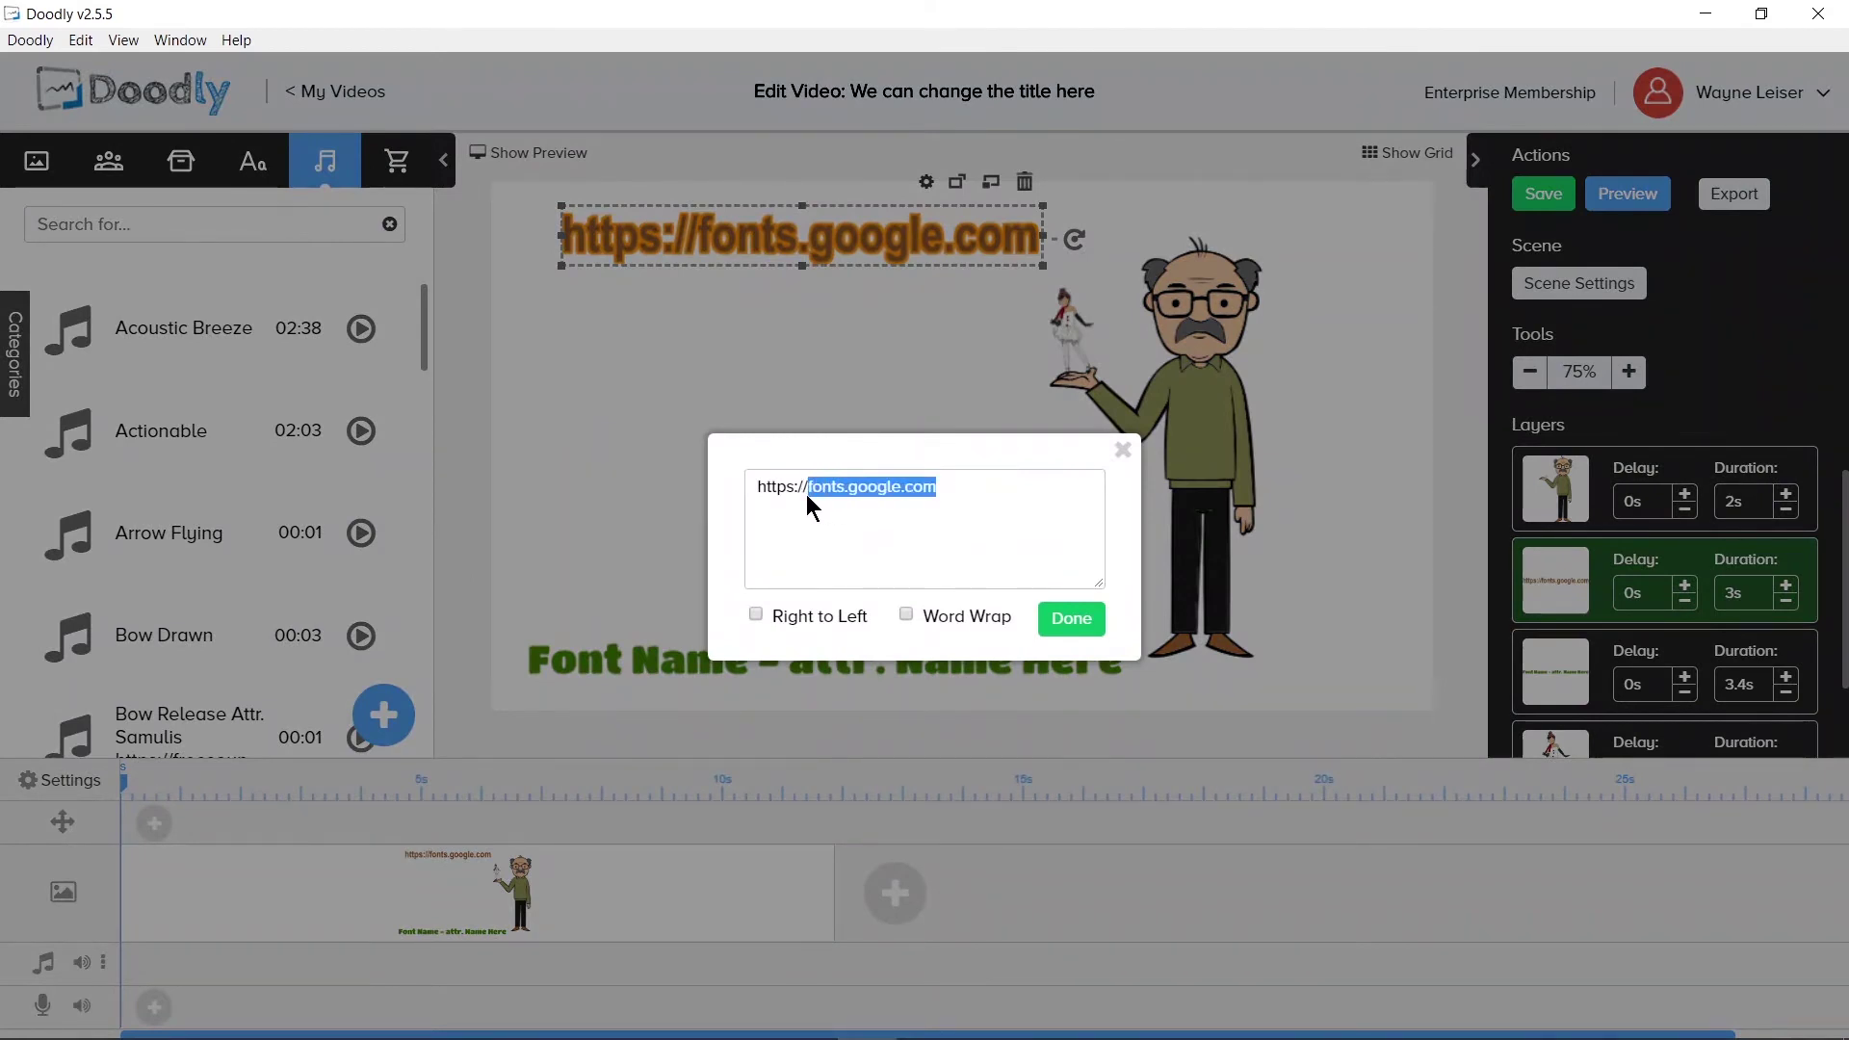
text(www.f)
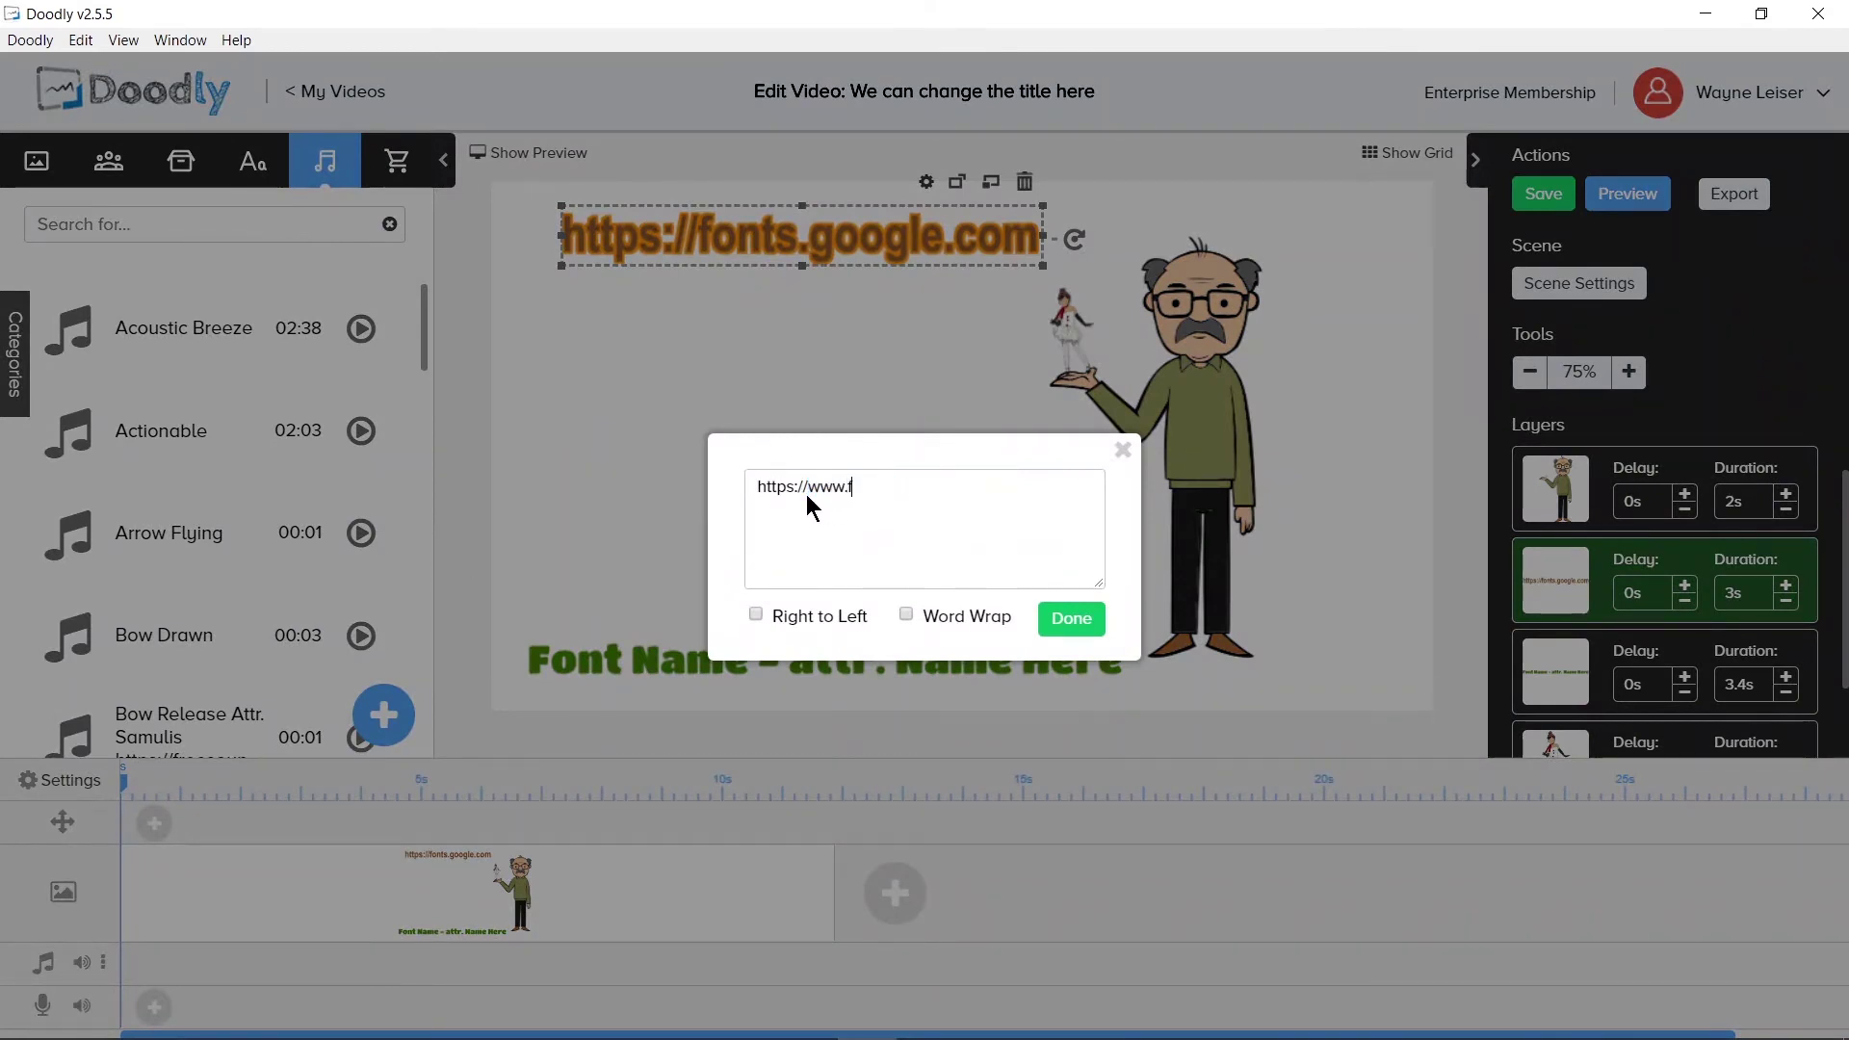
text(reesoundeffects.com)
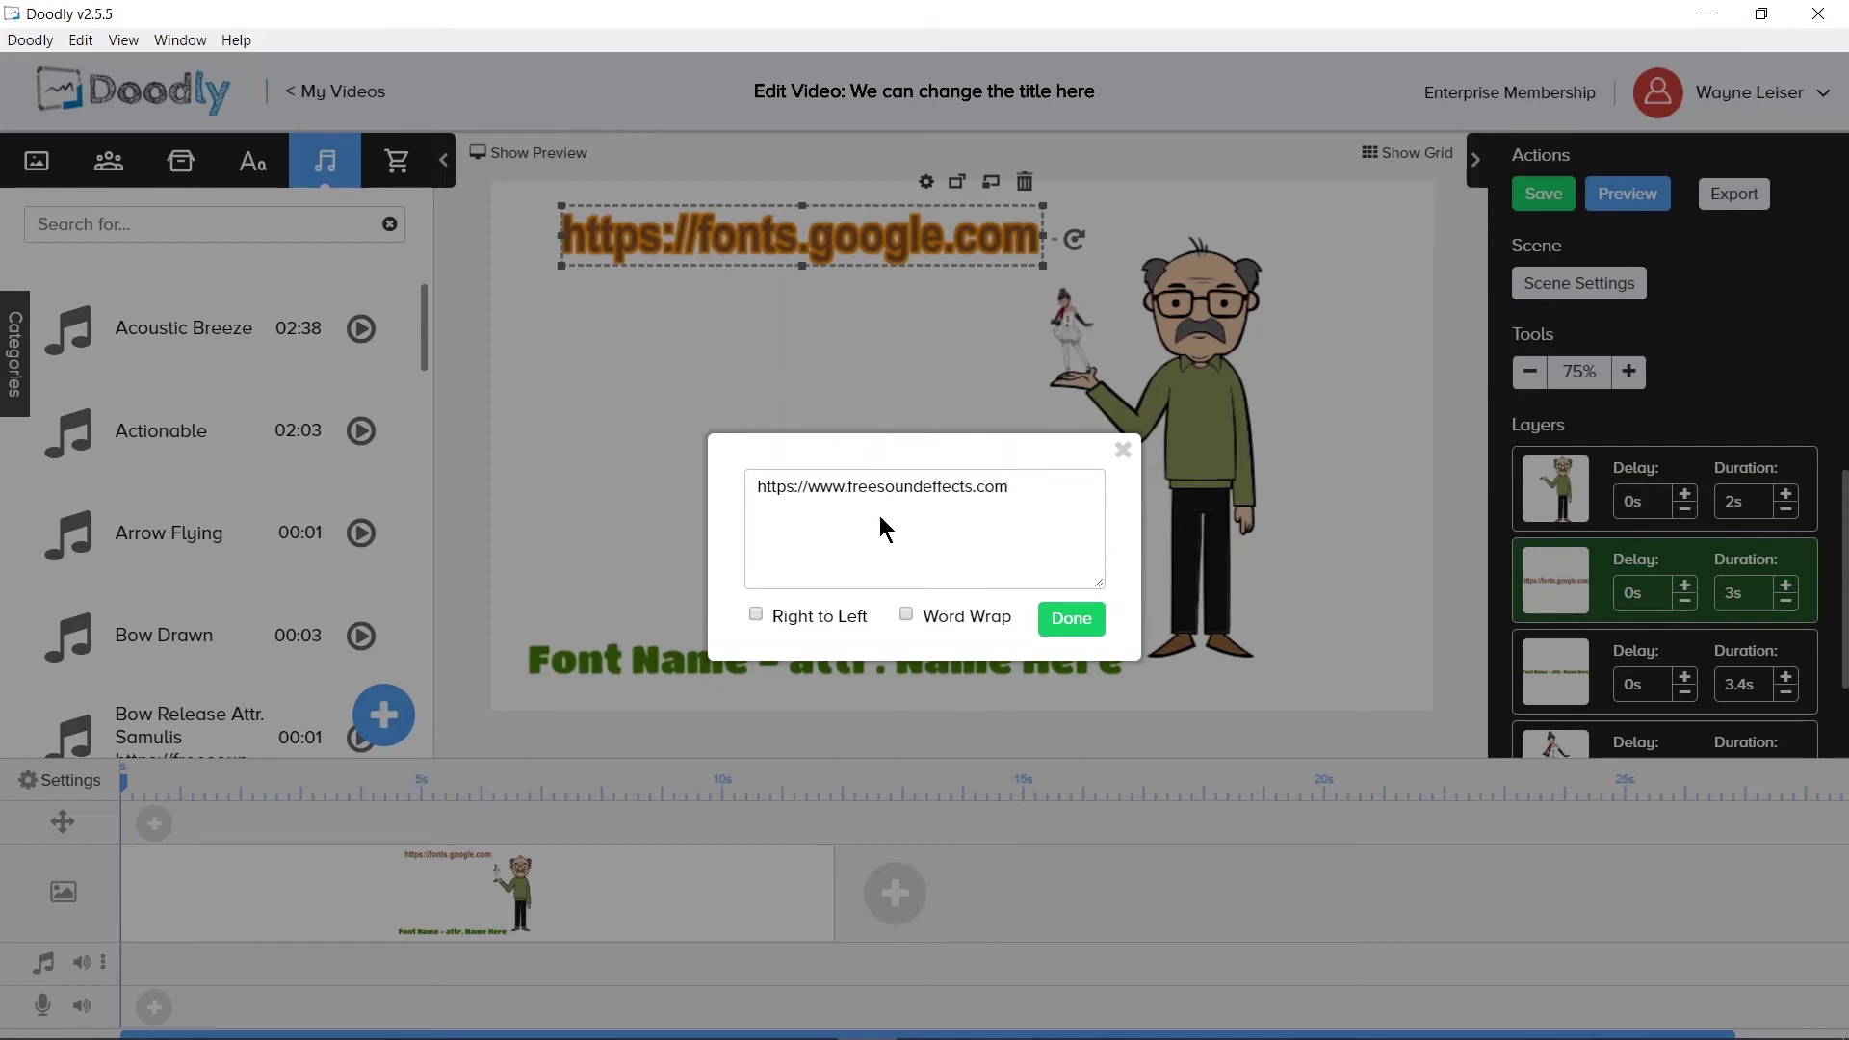
click(1068, 627)
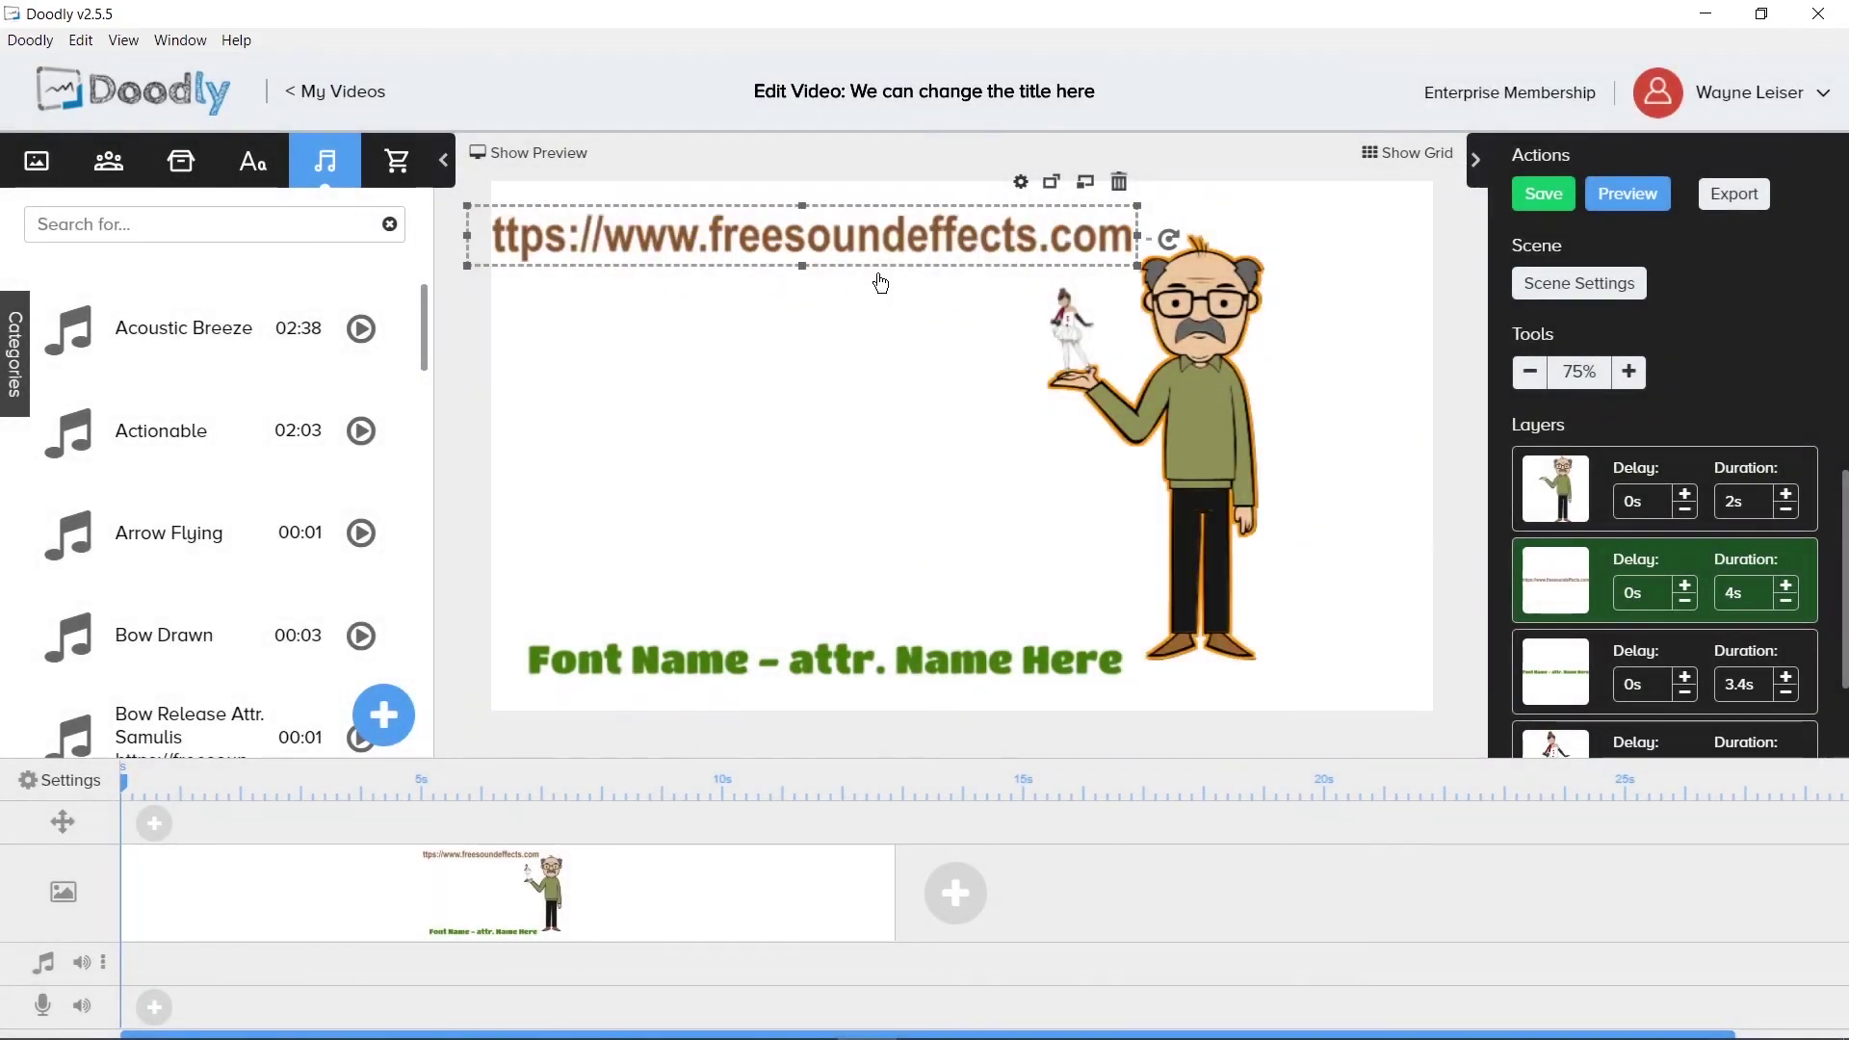
drag(865, 237, 915, 223)
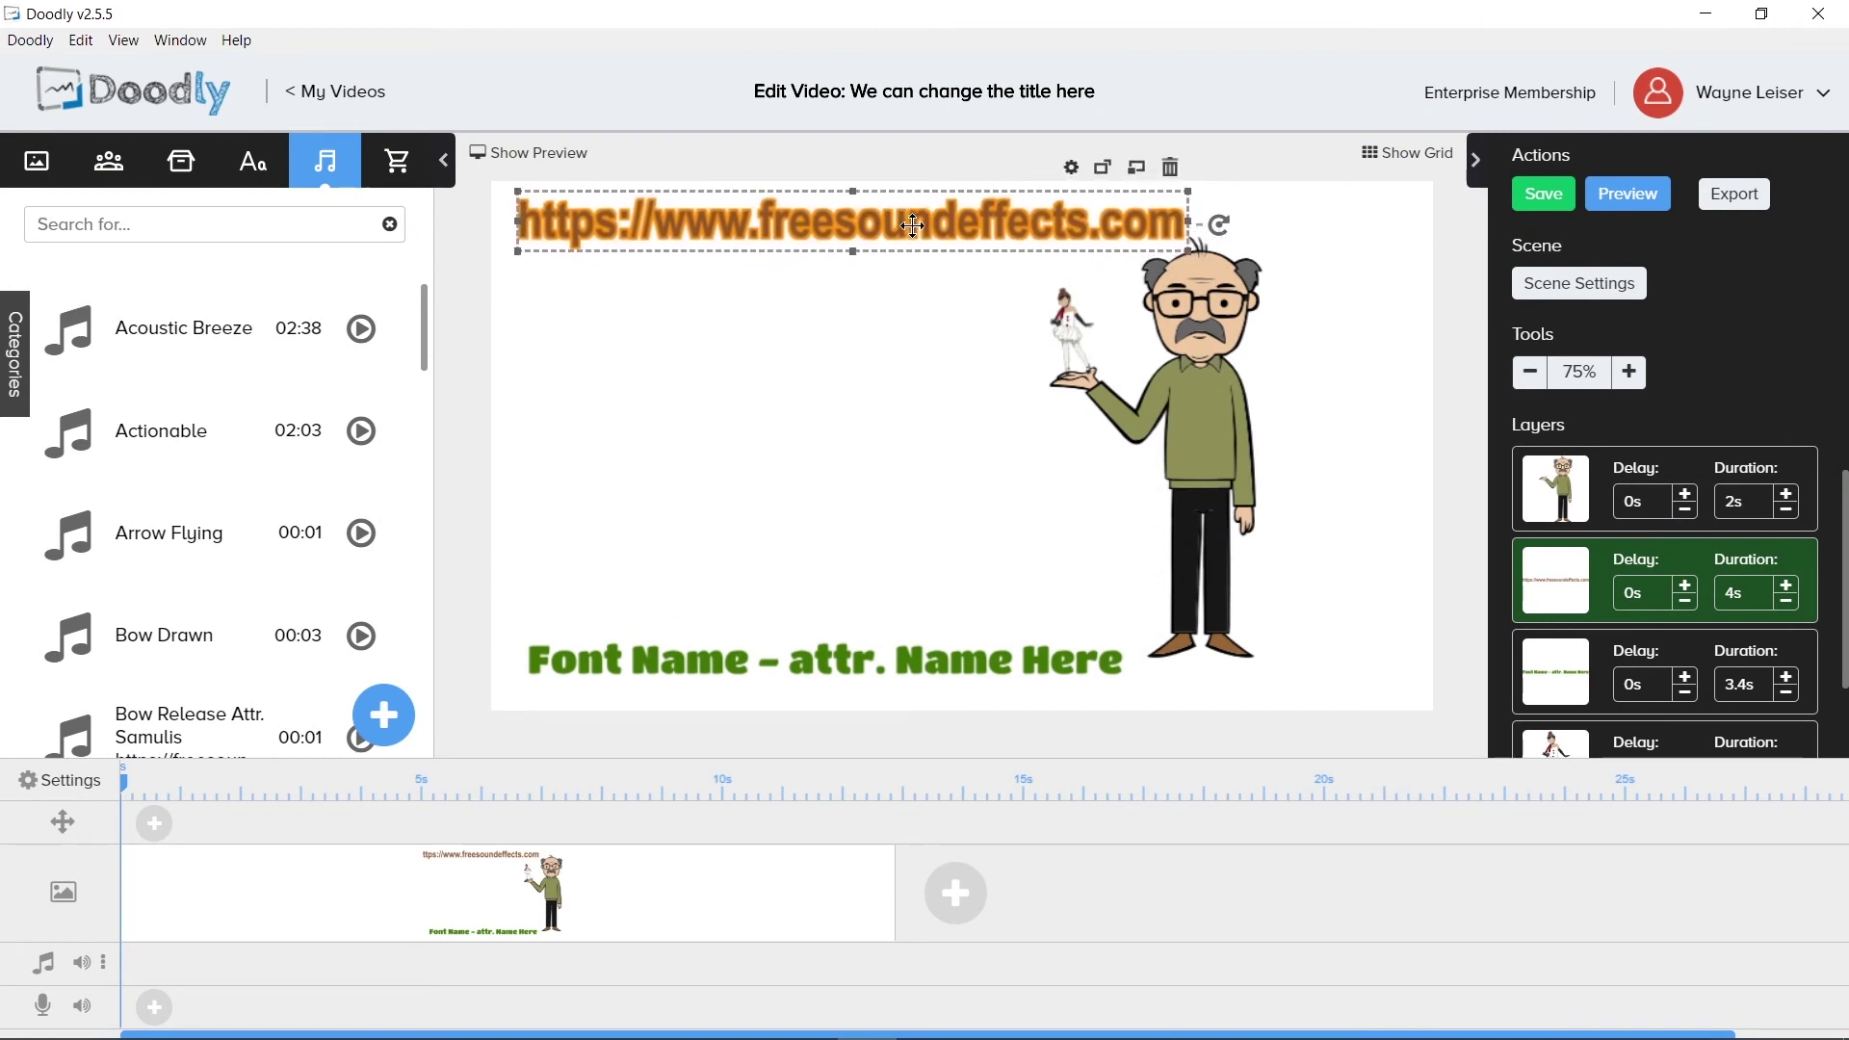
click(836, 465)
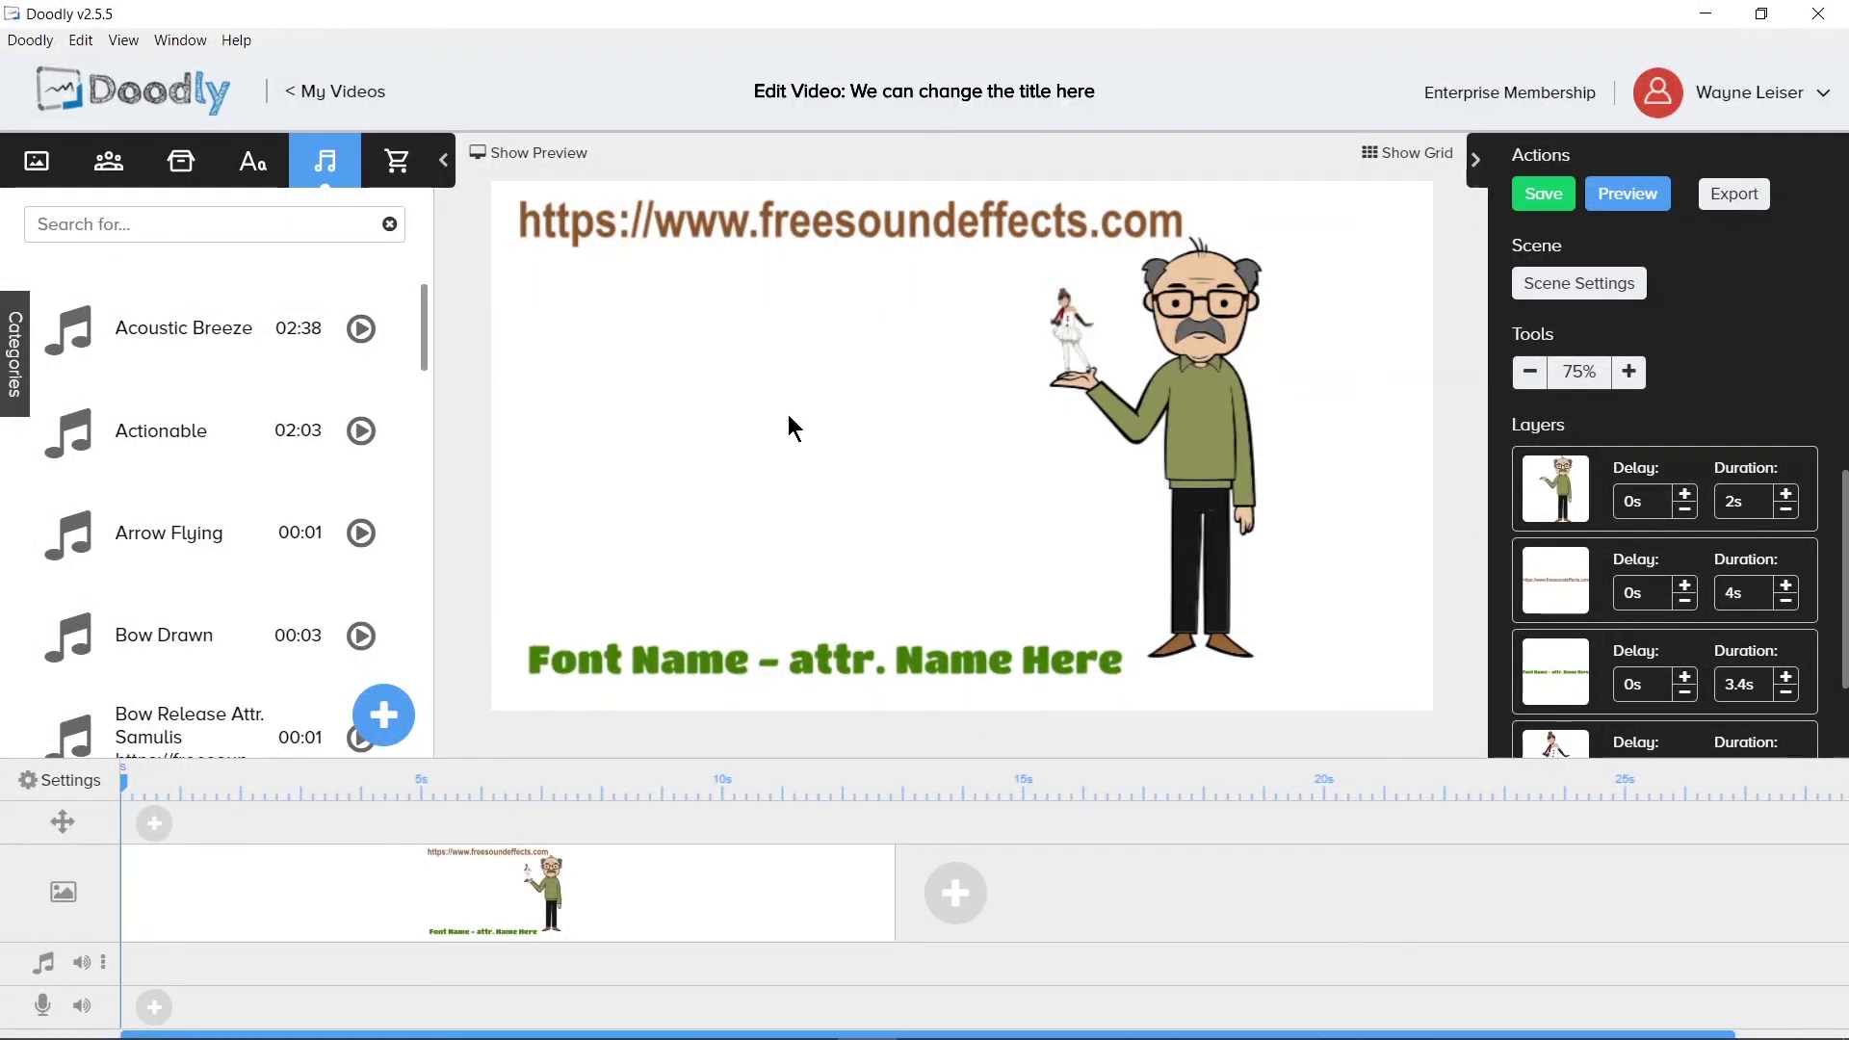
right_click(248, 332)
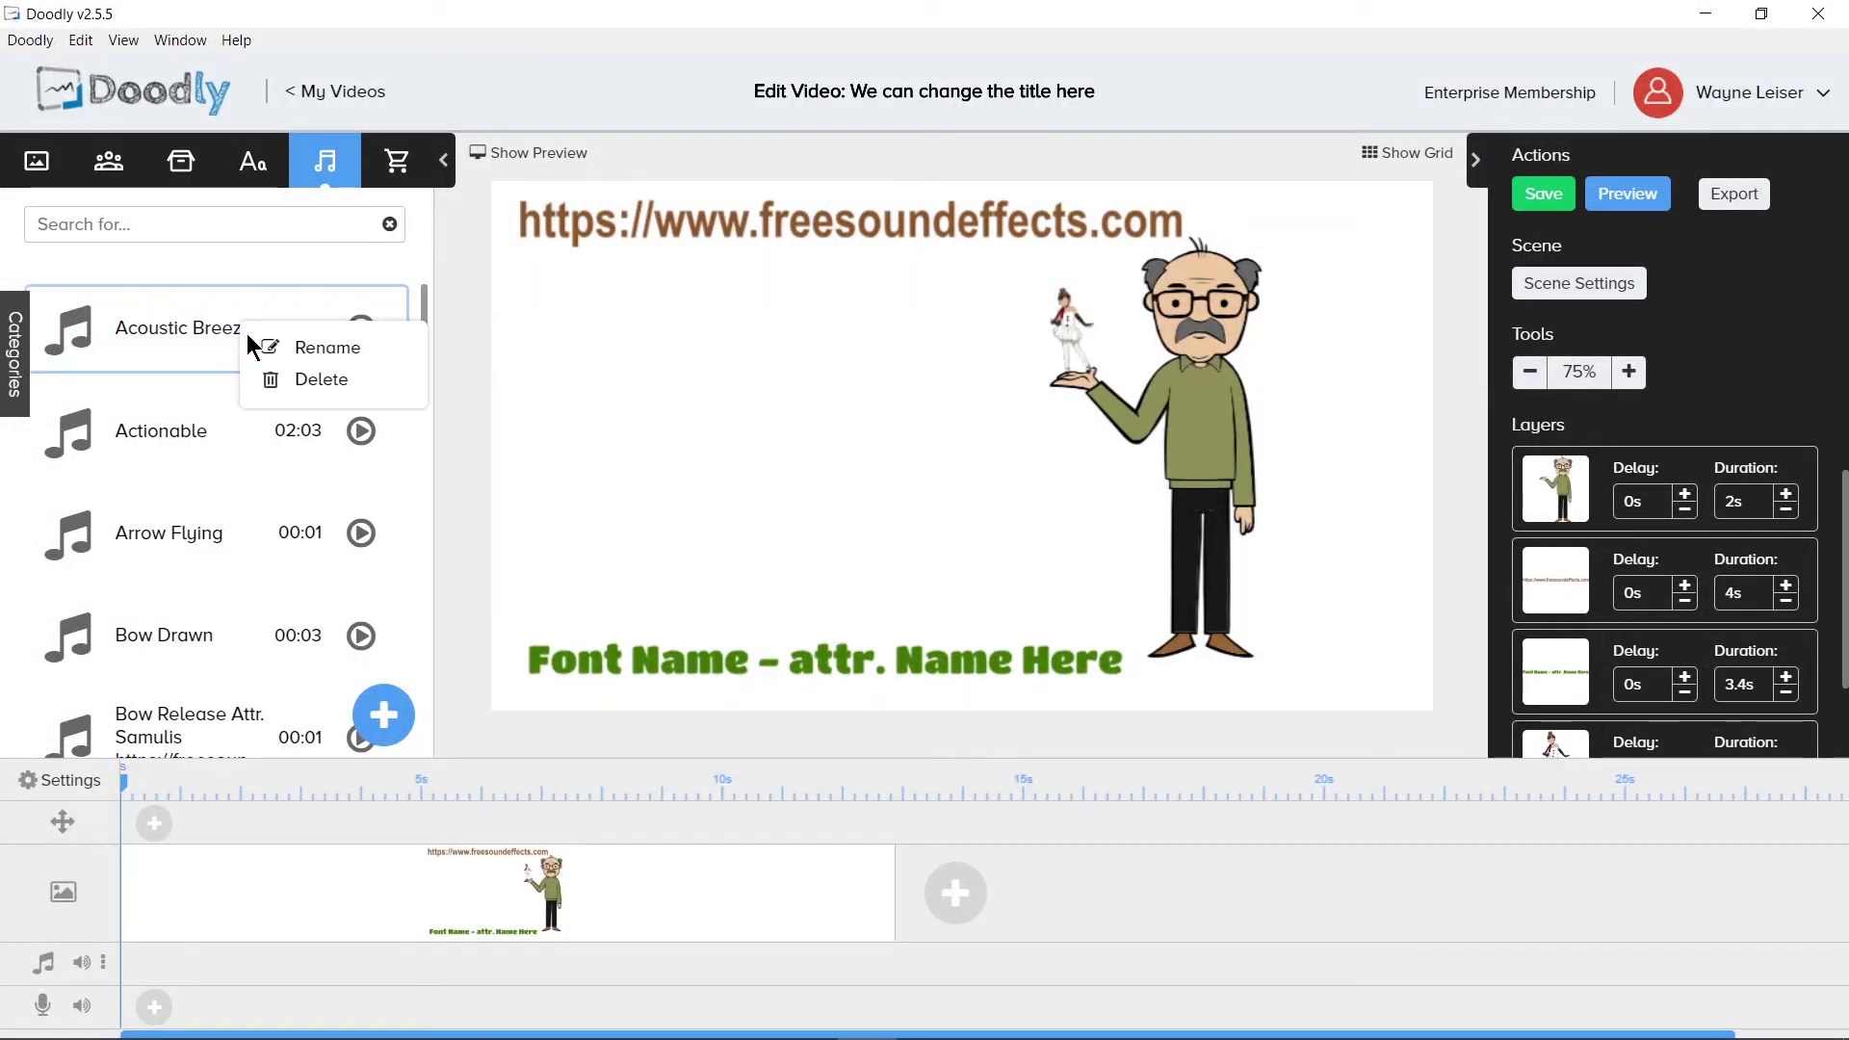
click(266, 347)
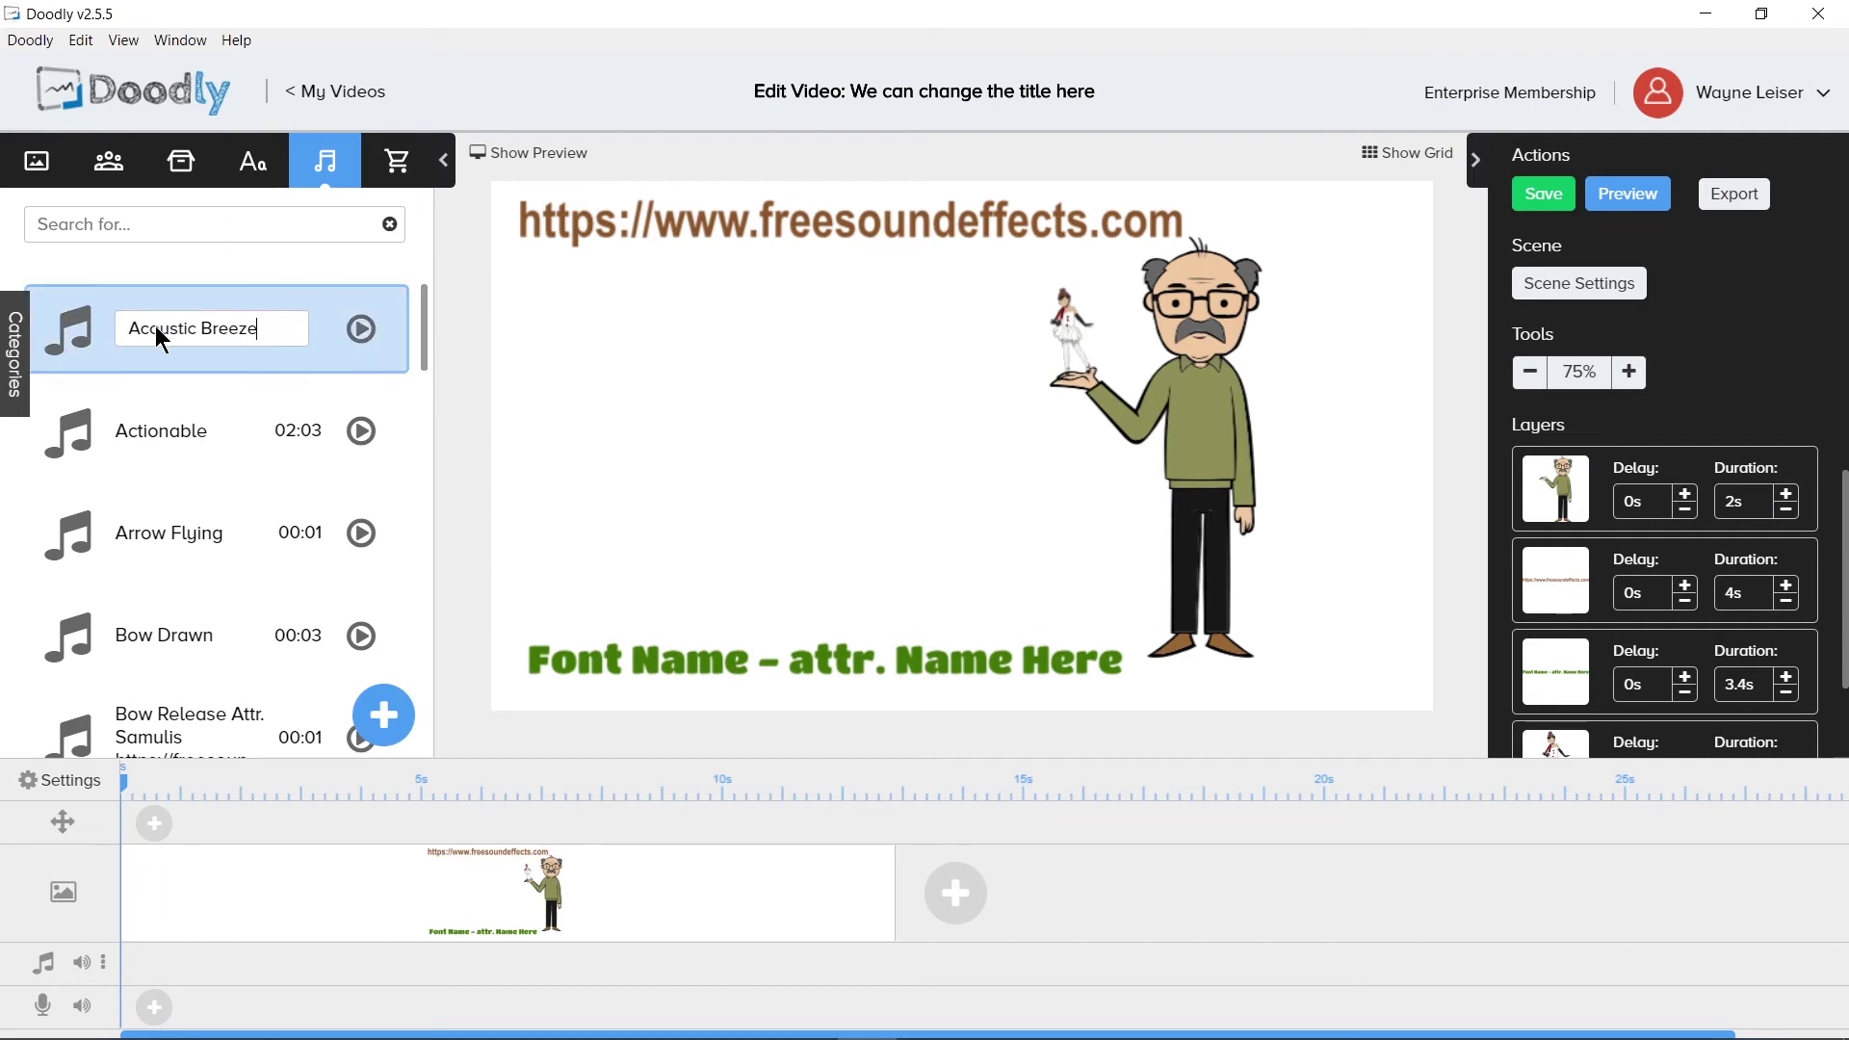
click(427, 351)
scroll(424, 487, down, 3)
drag(424, 491, 417, 768)
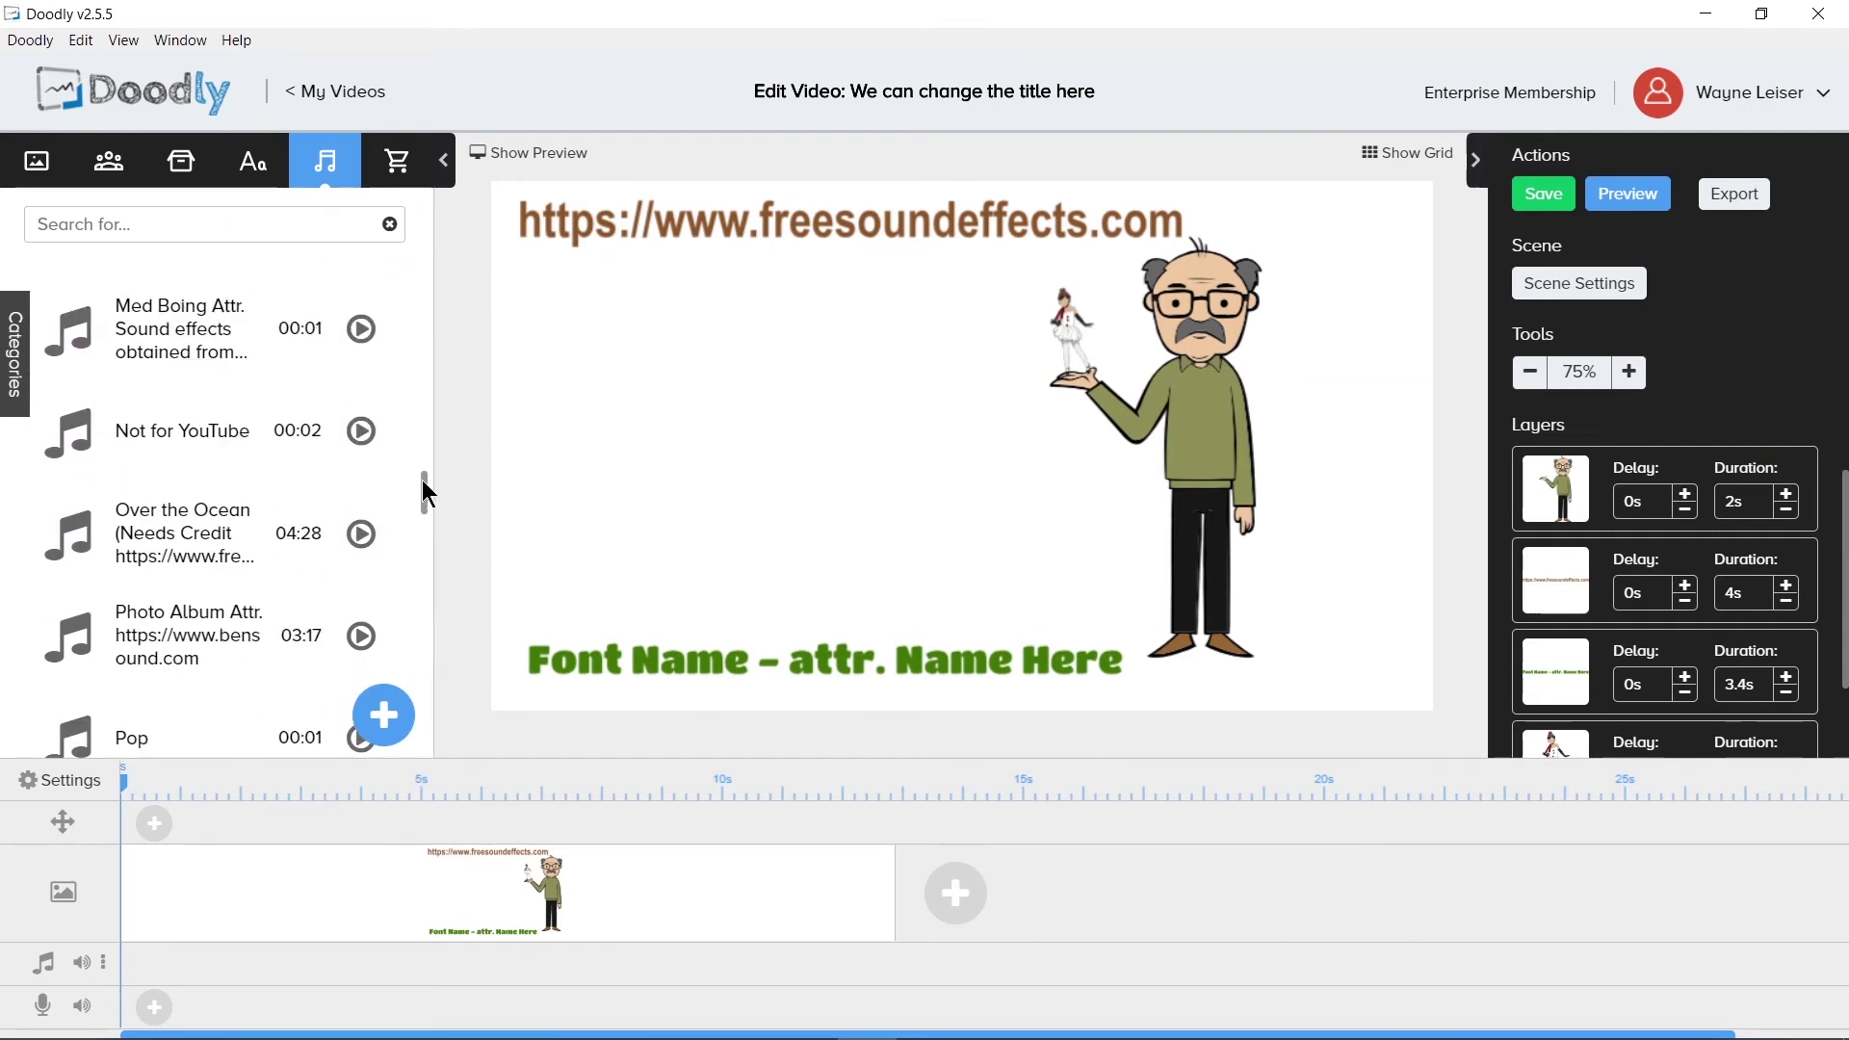
drag(427, 494, 438, 772)
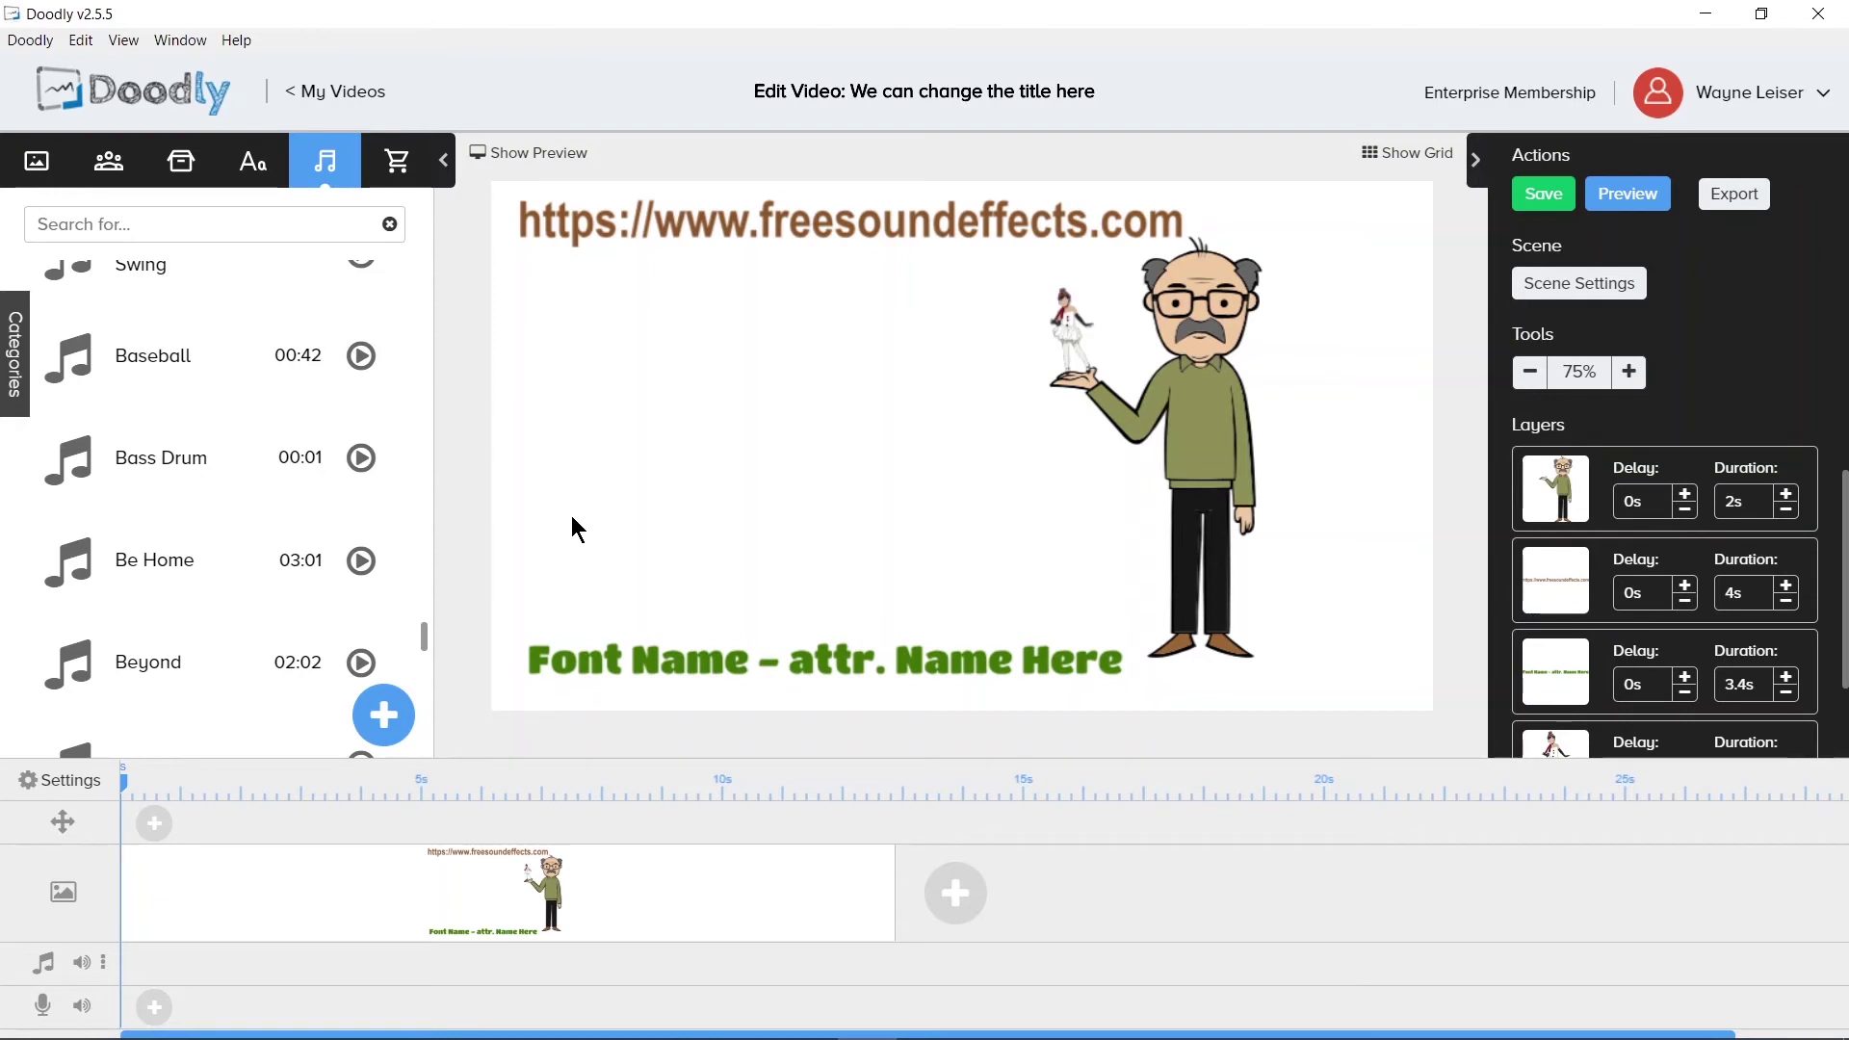
drag(424, 632, 429, 522)
right_click(212, 528)
click(245, 534)
key(Home)
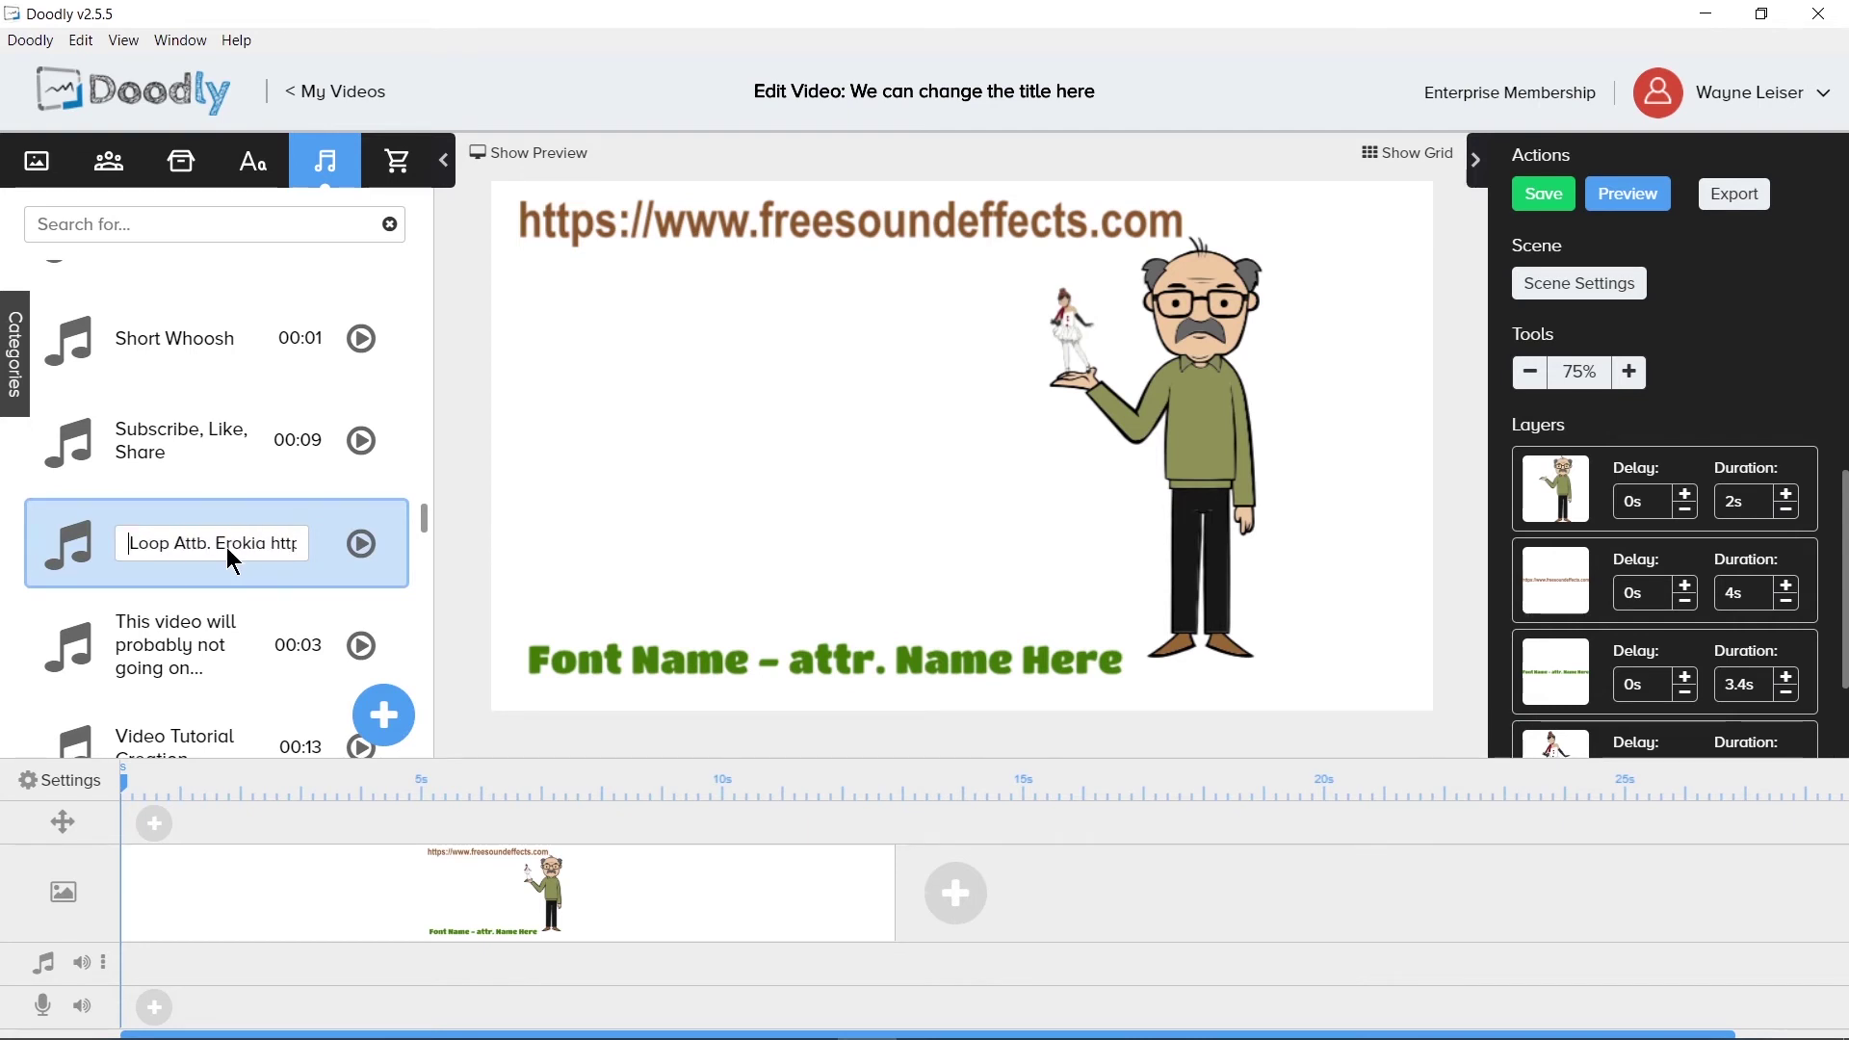
key(Home)
key(shift+Right)
key(shift+Right)
key(shift+Right)
key(shift+Right)
key(shift+Right)
key(shift+Right)
key(shift+Right)
key(shift+Right)
key(Right)
key(Right)
key(Right)
key(Right)
key(Right)
key(Right)
key(Right)
key(Right)
key(Right)
key(Right)
key(Right)
key(Right)
key(Right)
key(Right)
key(Right)
key(Right)
key(Right)
key(Right)
key(Right)
key(Right)
click(482, 505)
Edit the caption to read 'Sound Name - Attr. Name Here'
right_click(727, 665)
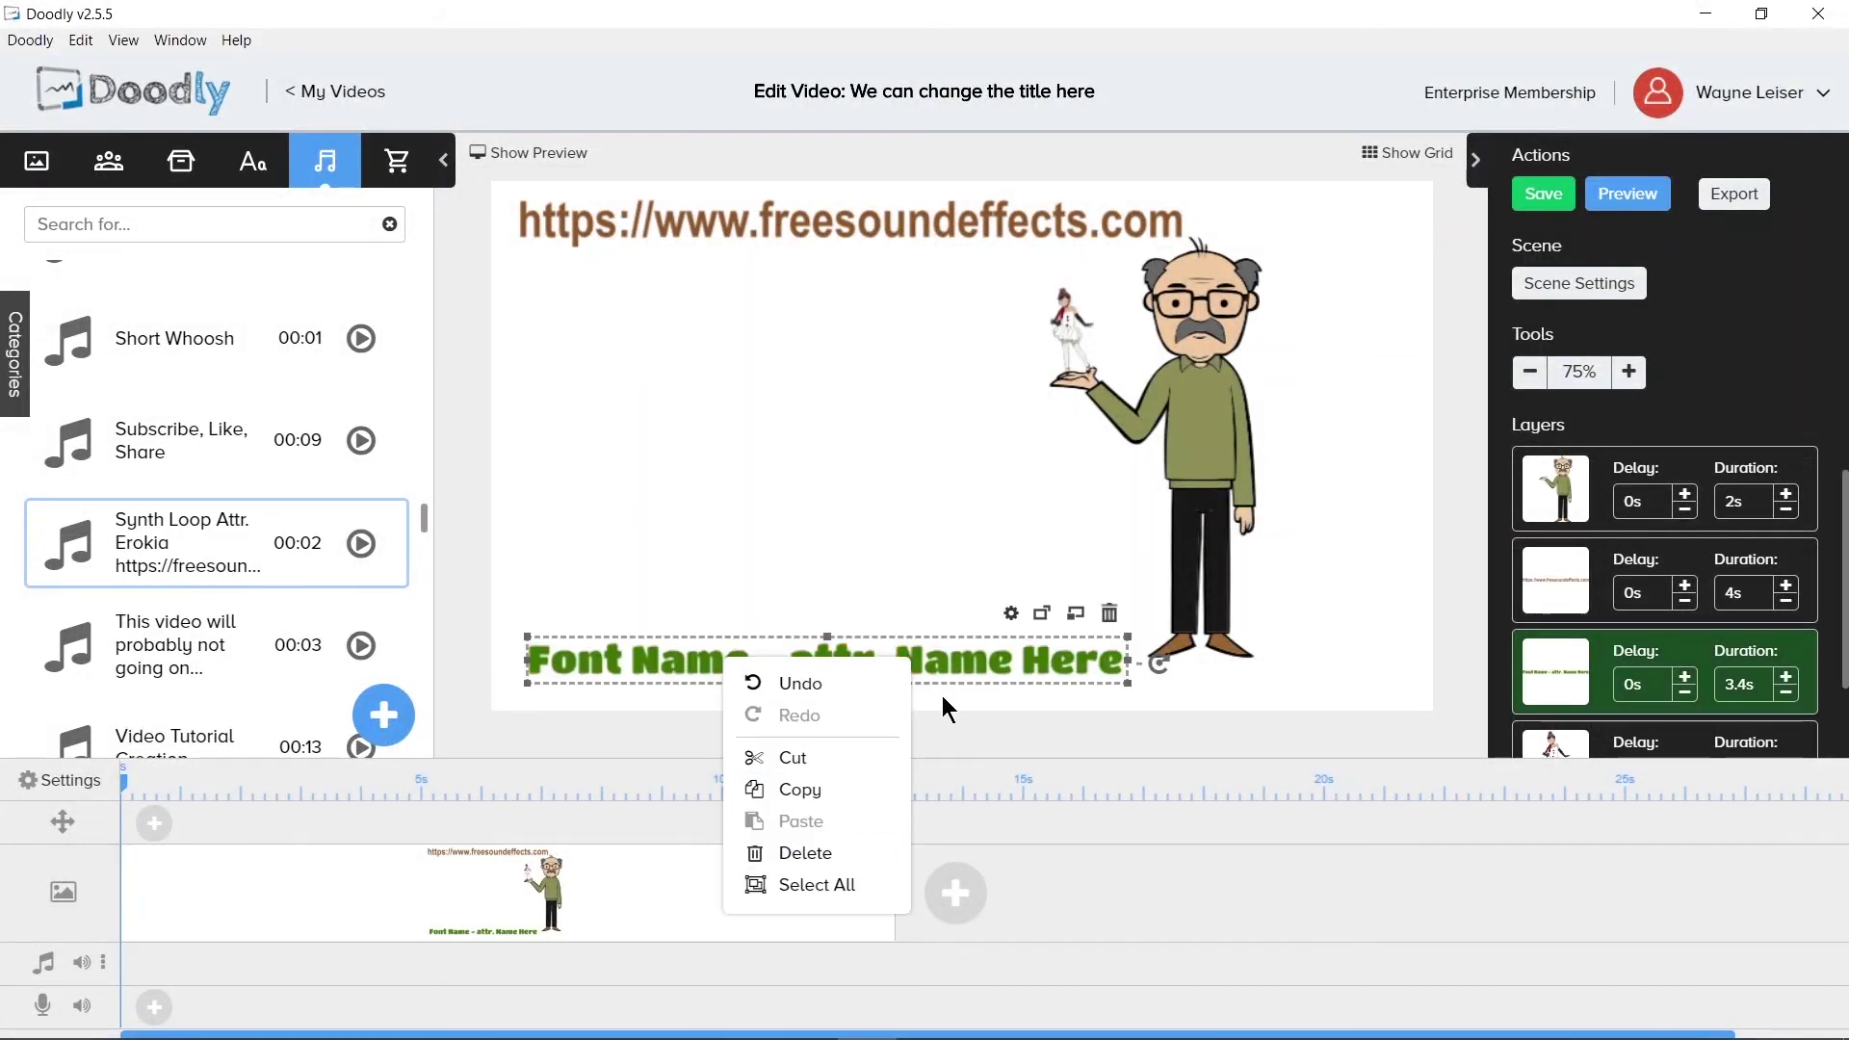
double_click(953, 658)
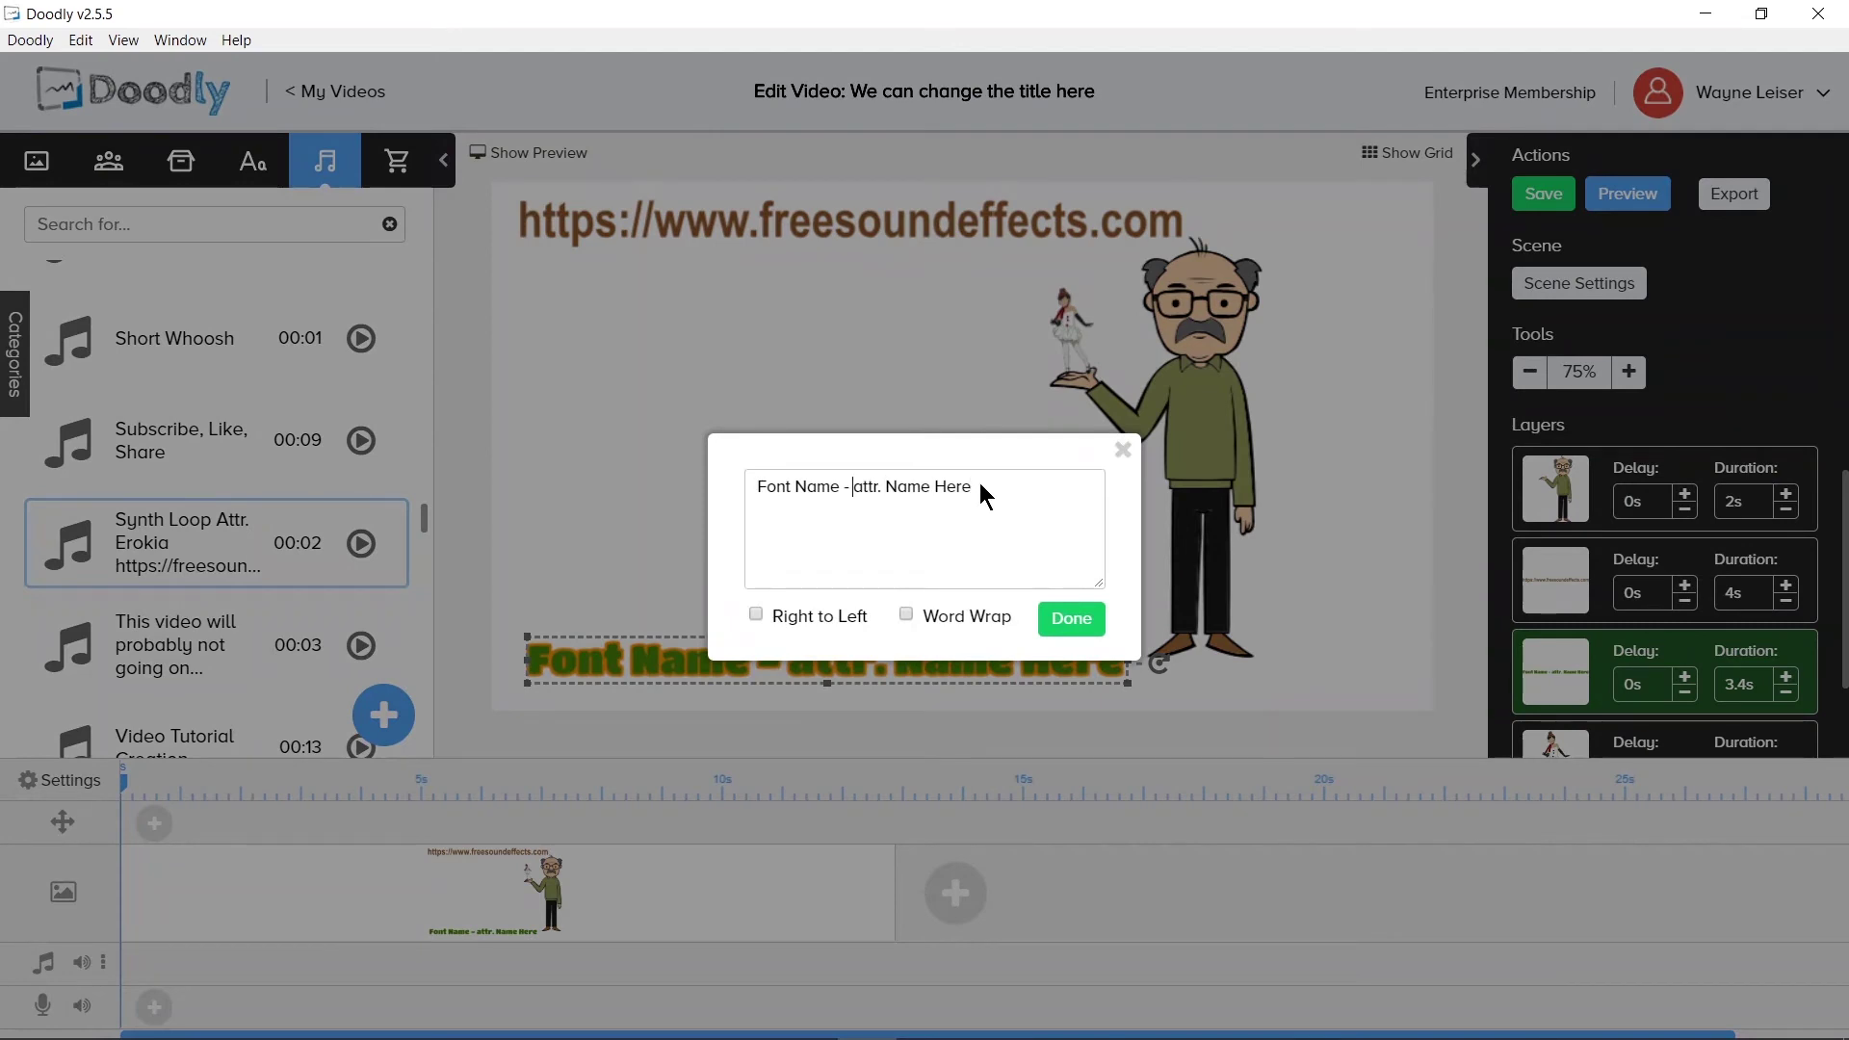
key(Home)
key(ctrl+shift+Right)
text(Sound)
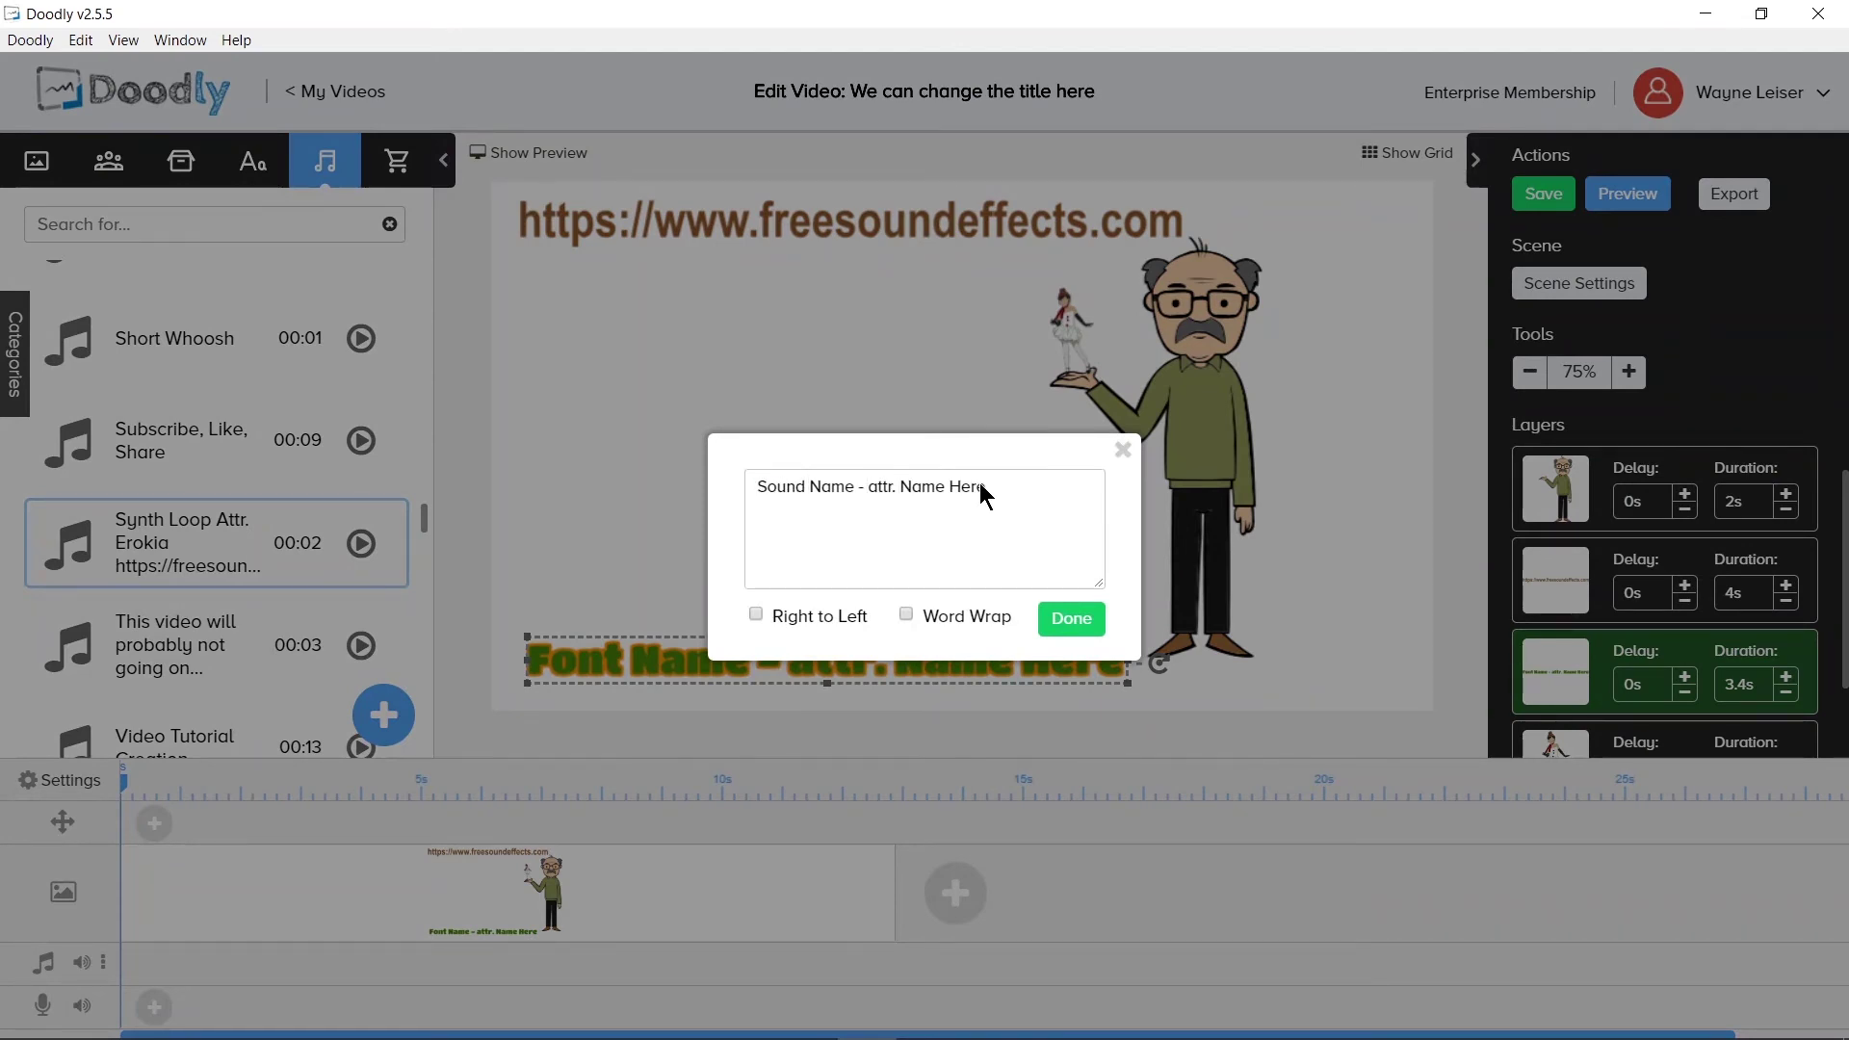
key(ctrl+Right)
key(ctrl+Right)
key(shift+Right)
text(A)
click(1071, 618)
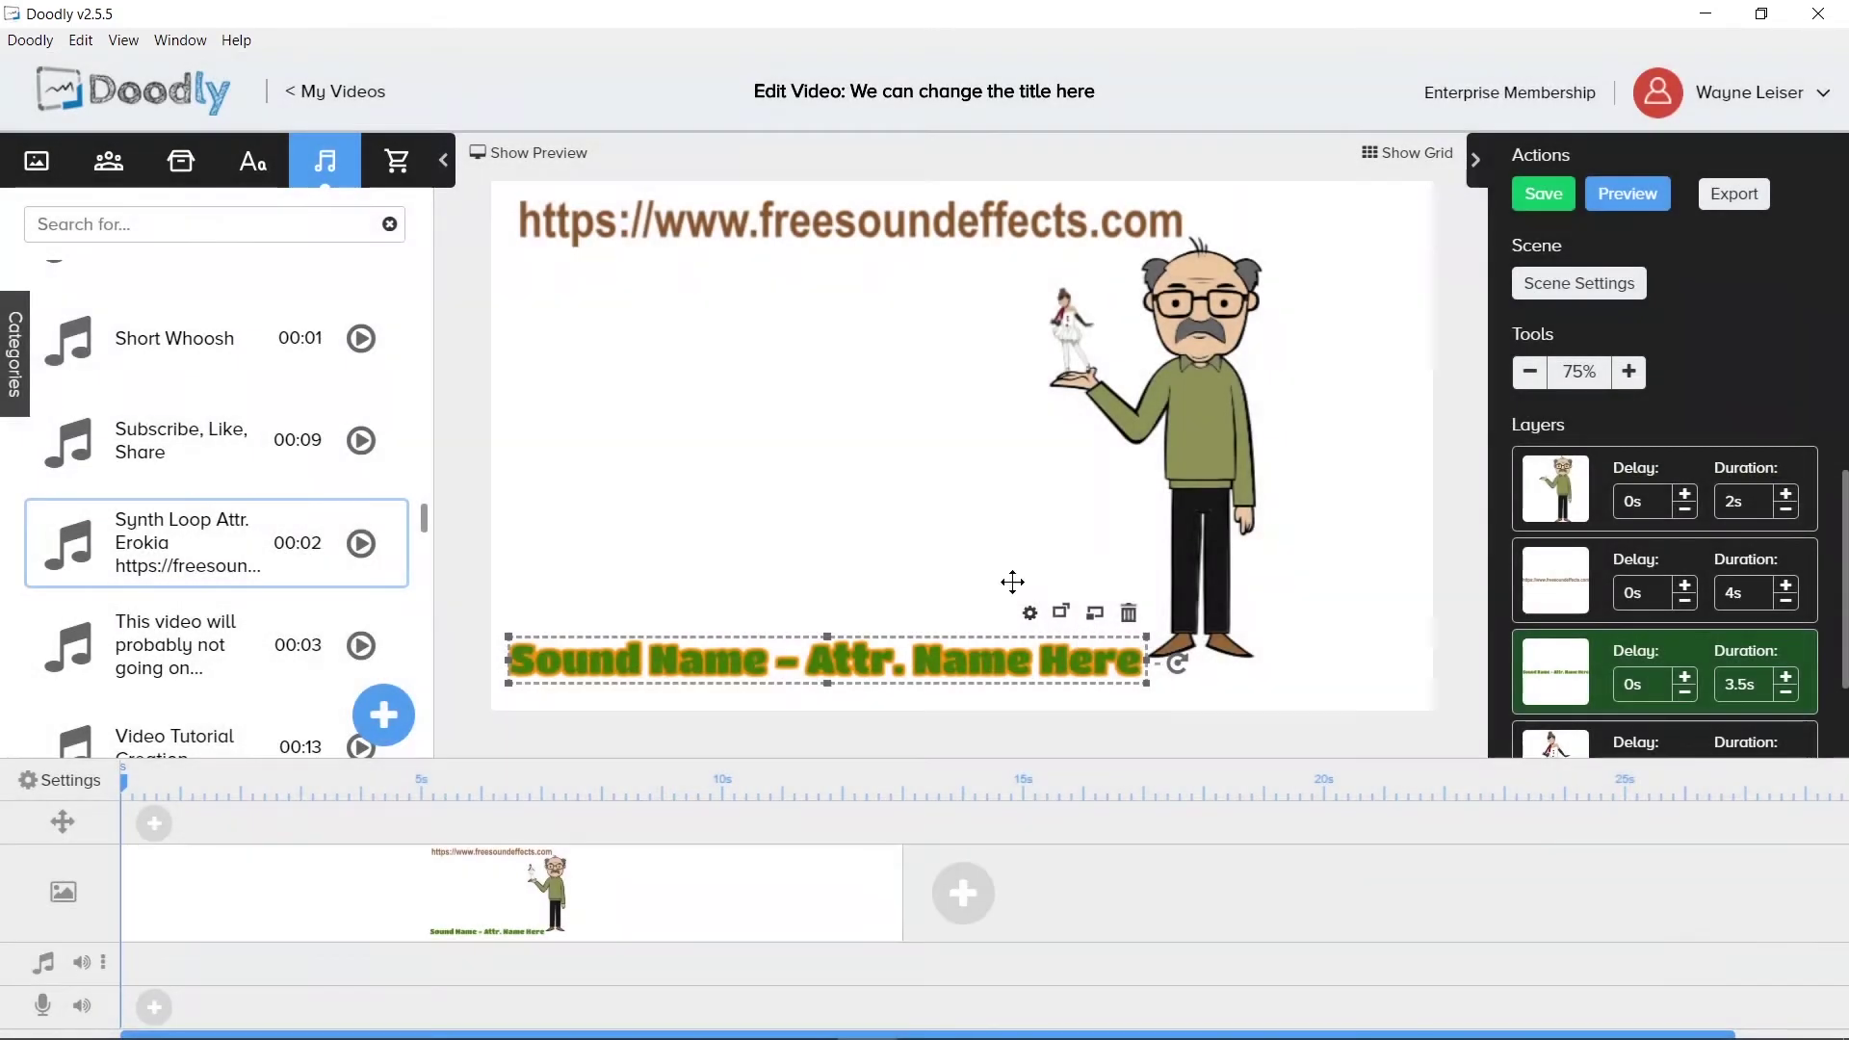
Add a second caption line 'We can go to the 2nd line.' and move the caption up to mid-scene
double_click(878, 664)
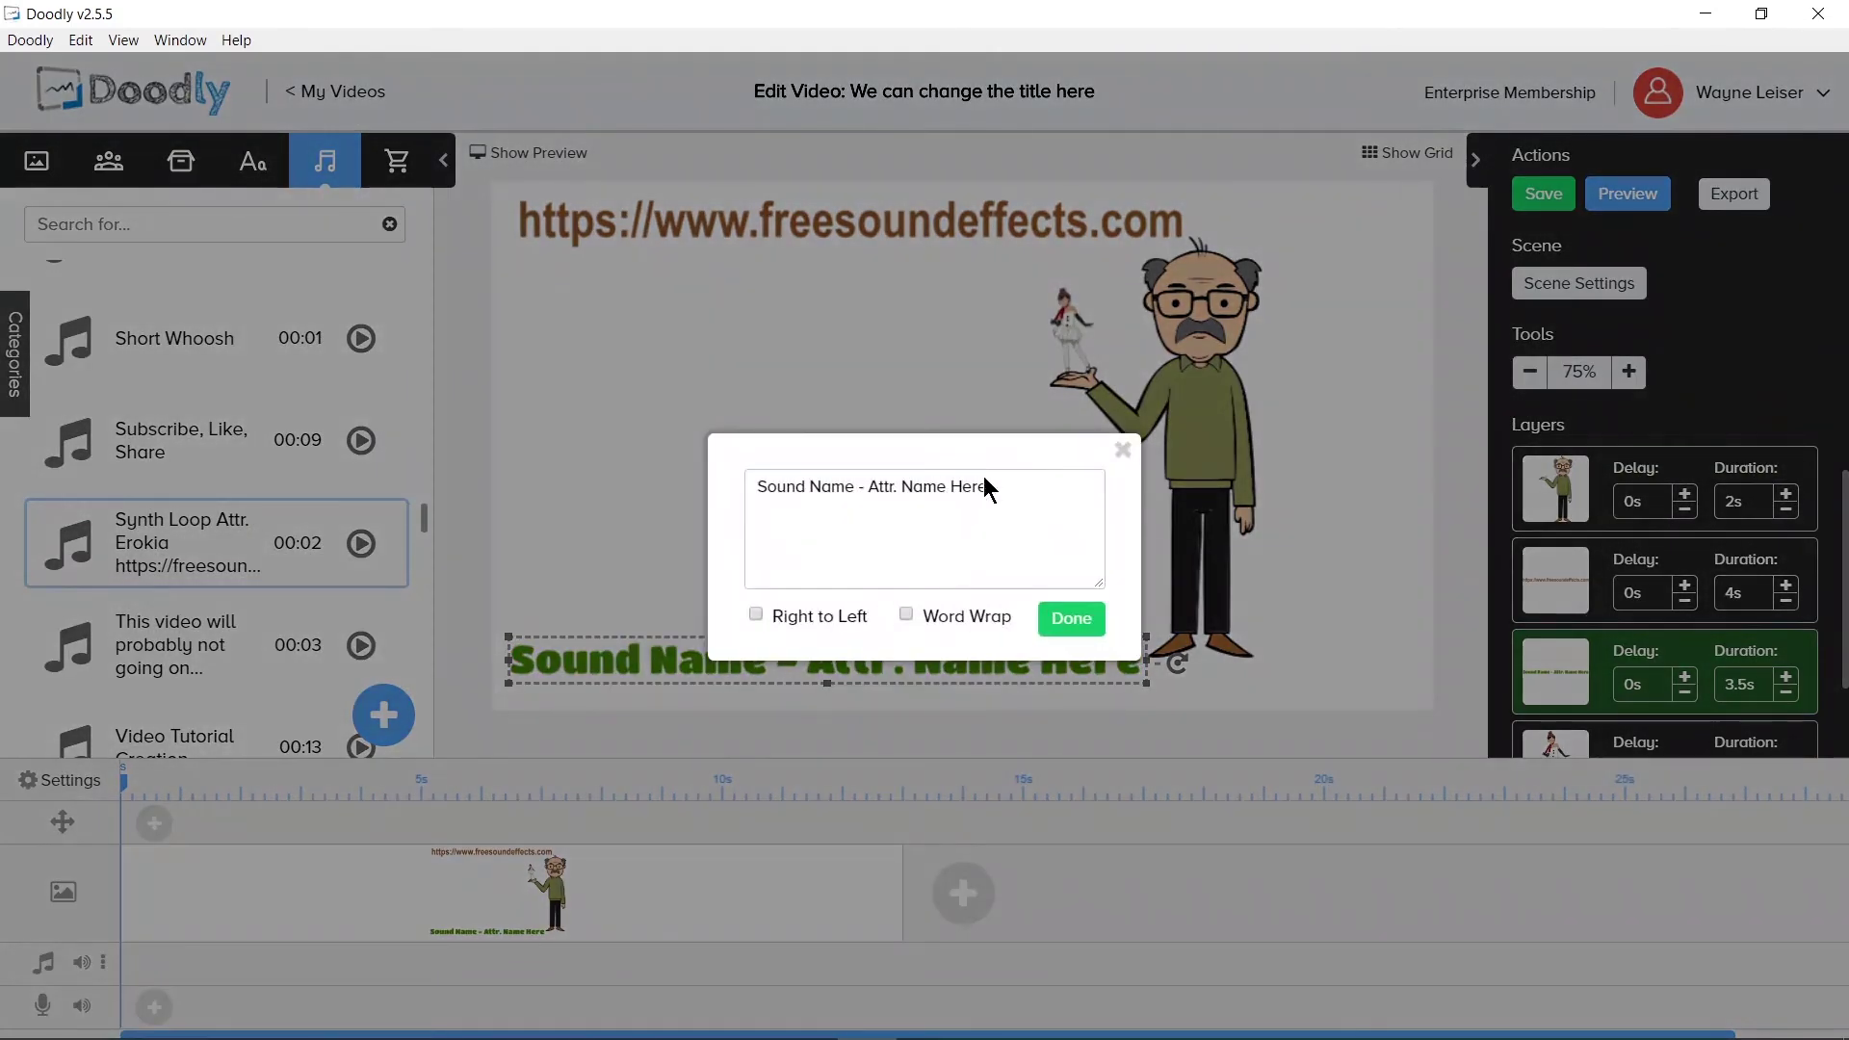
text(We can)
key(Left)
key(Left)
key(Left)
text(go to the 2nd line.)
click(1071, 618)
drag(919, 628, 927, 497)
click(805, 320)
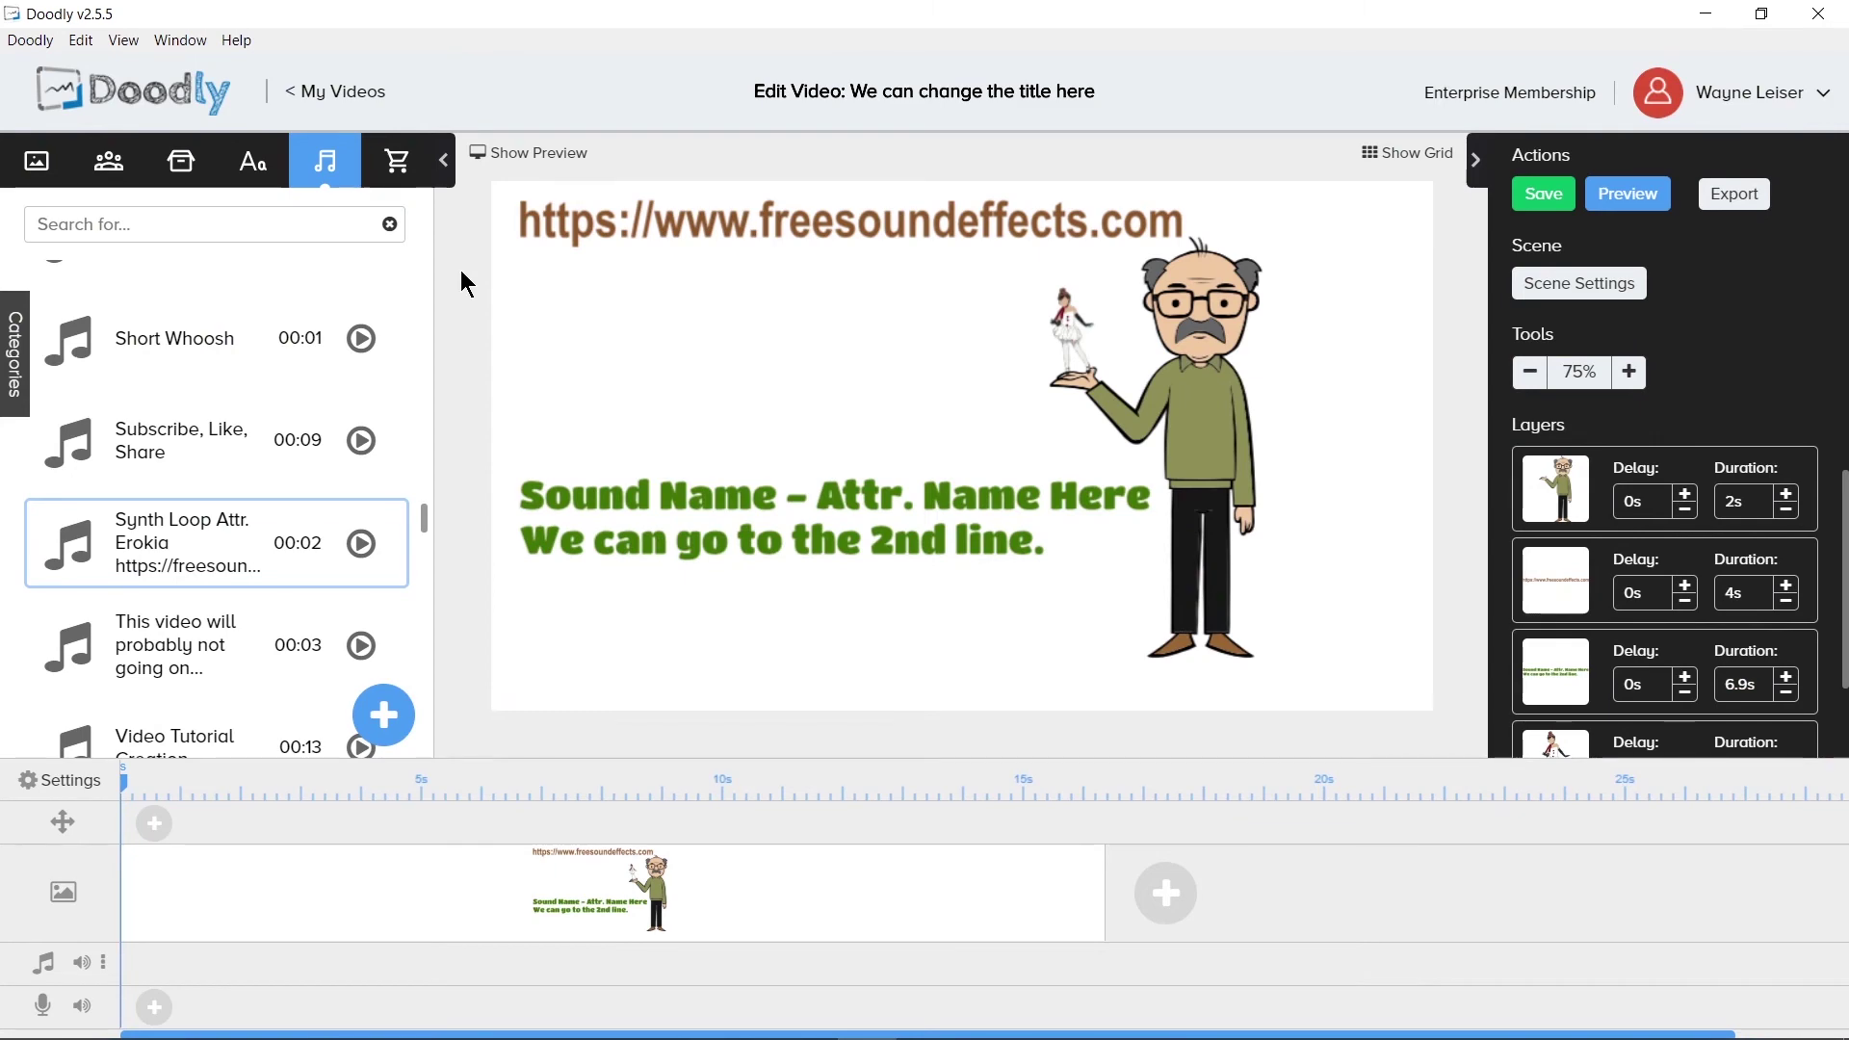
Add a third caption line reading 'Additional lines as well.'
double_click(751, 539)
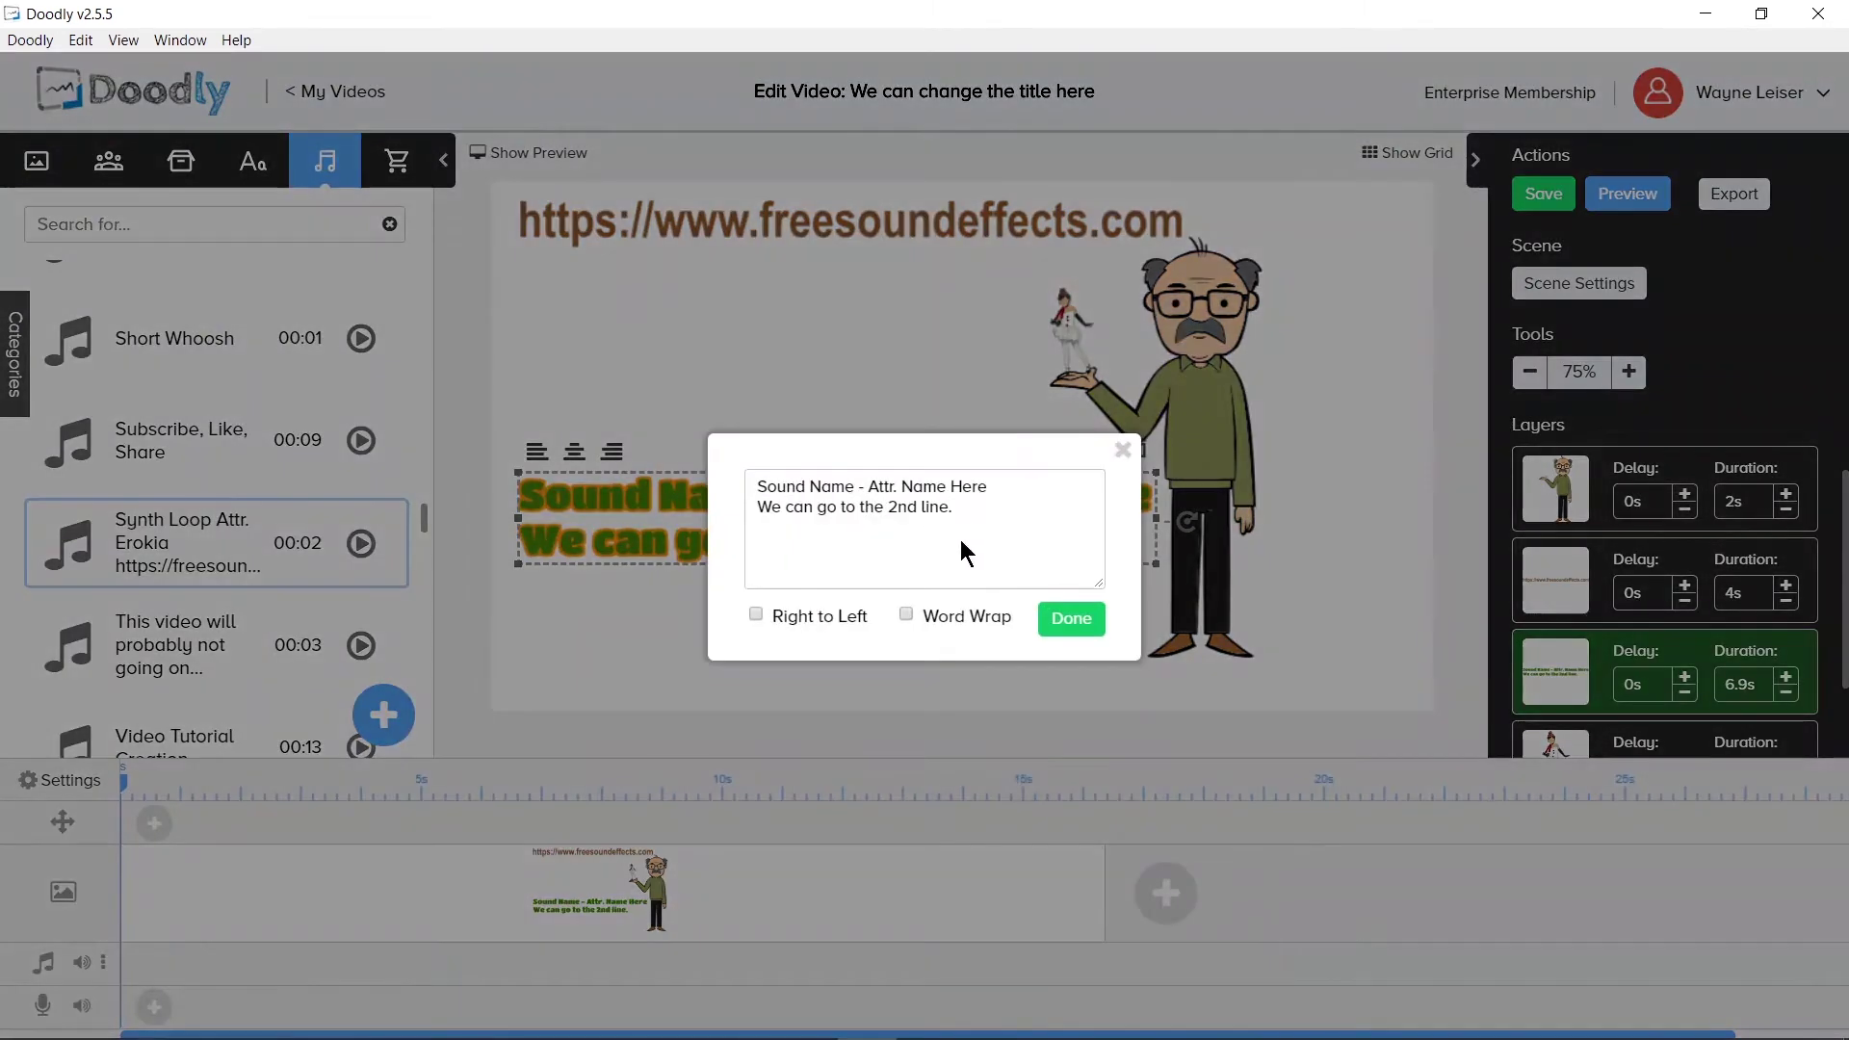
key(Return)
text(Additional lines as well.)
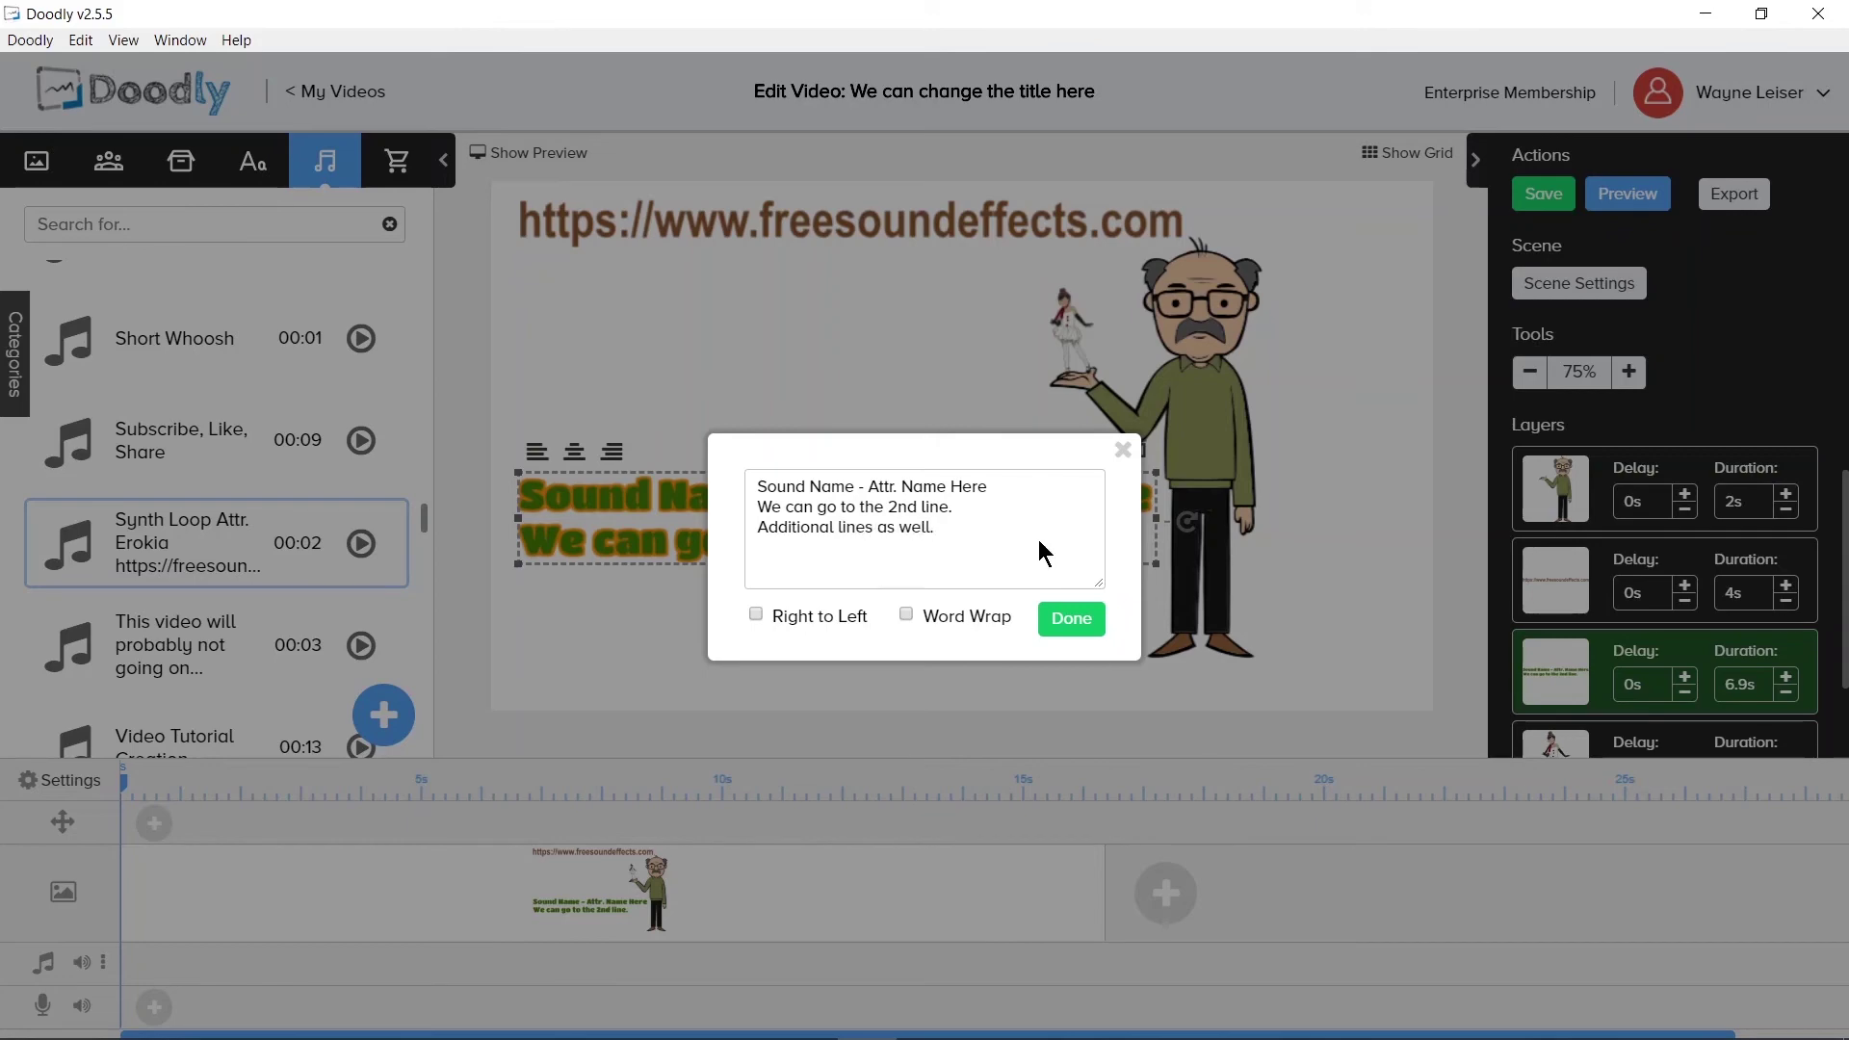
click(1085, 630)
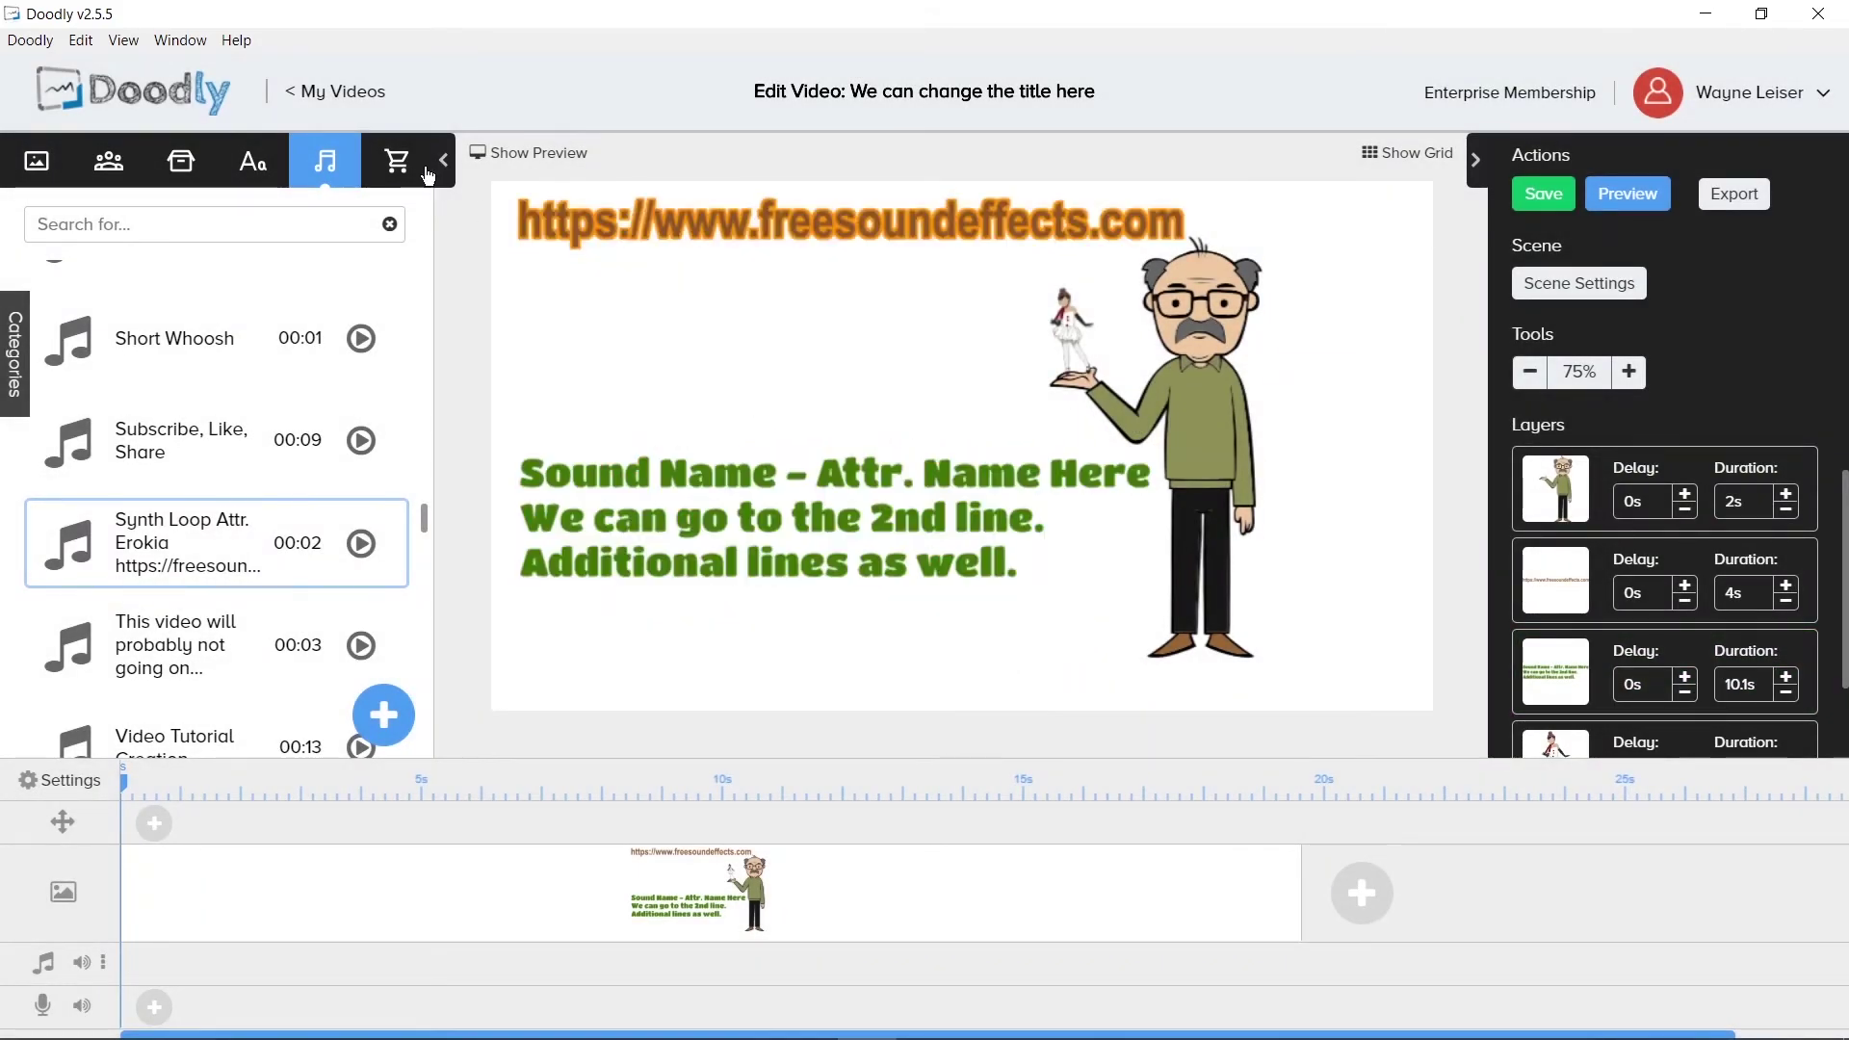
Show the Marketplace Health and Wellness image pack, listing Barbell And Fruits and Bicycle Race
click(383, 164)
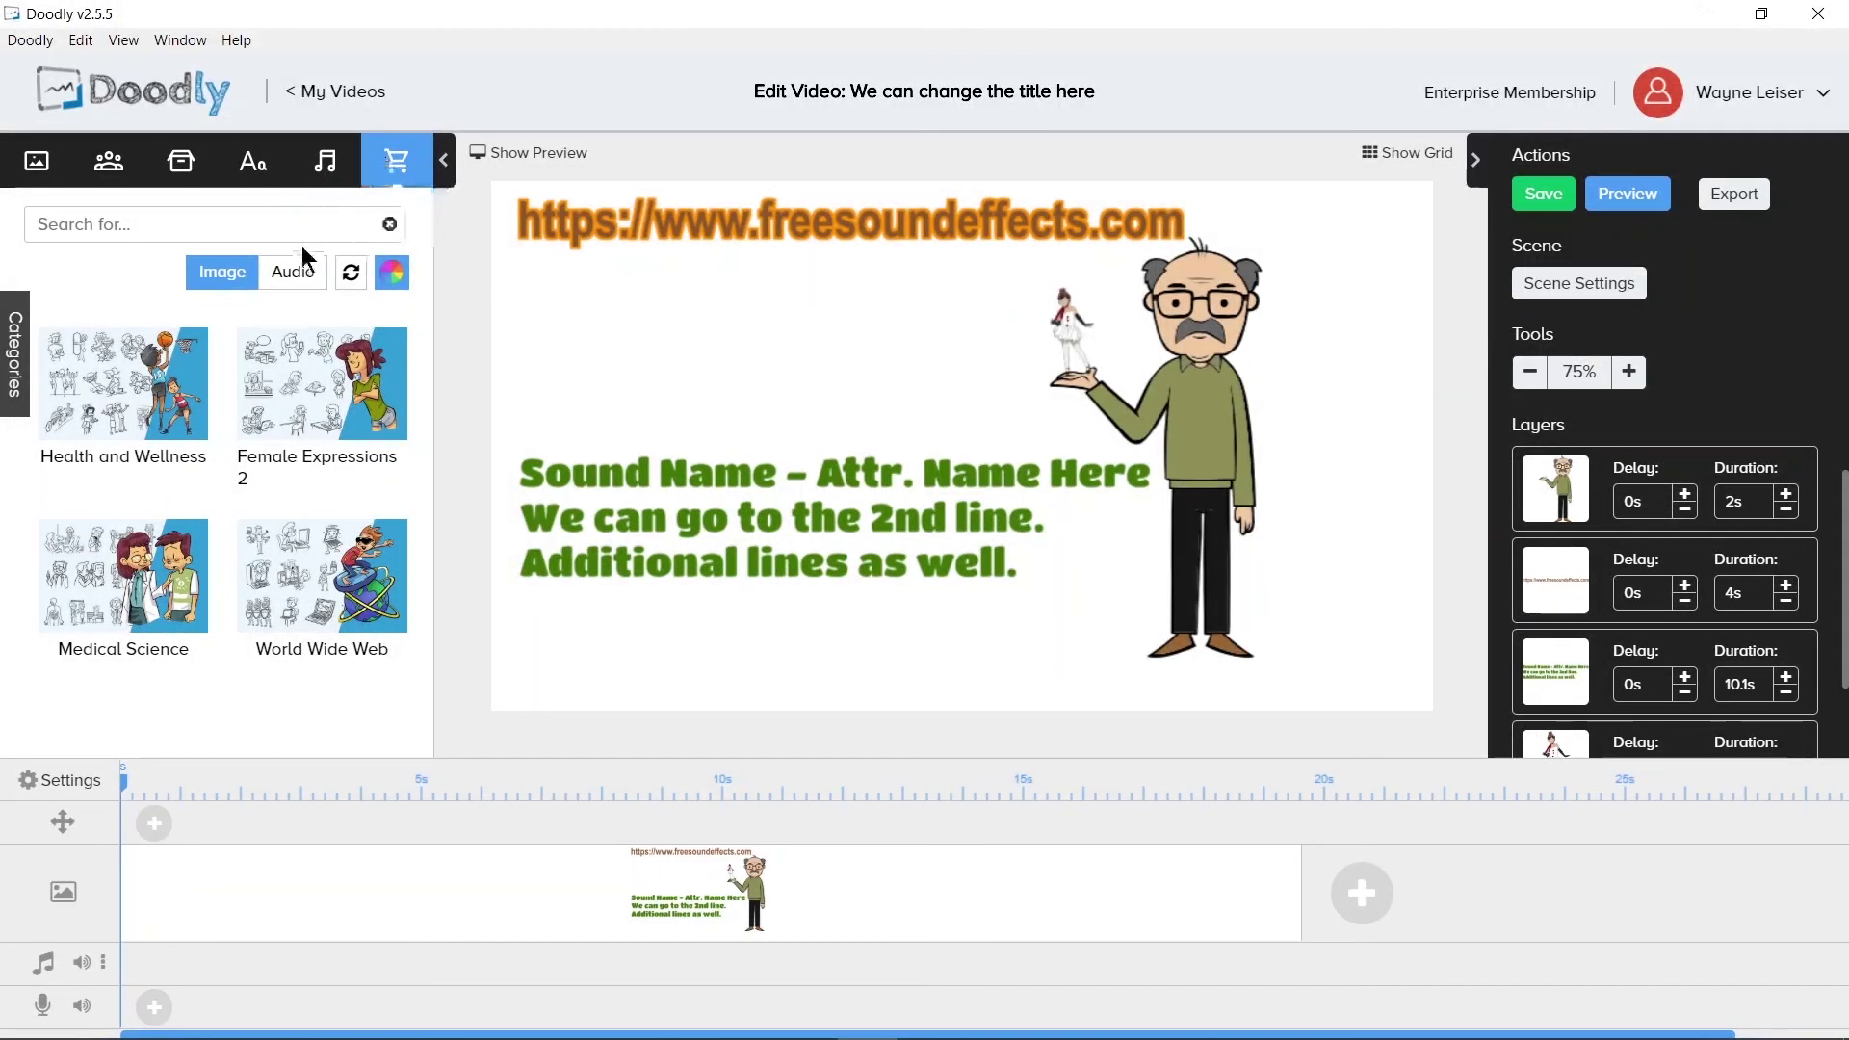
click(133, 380)
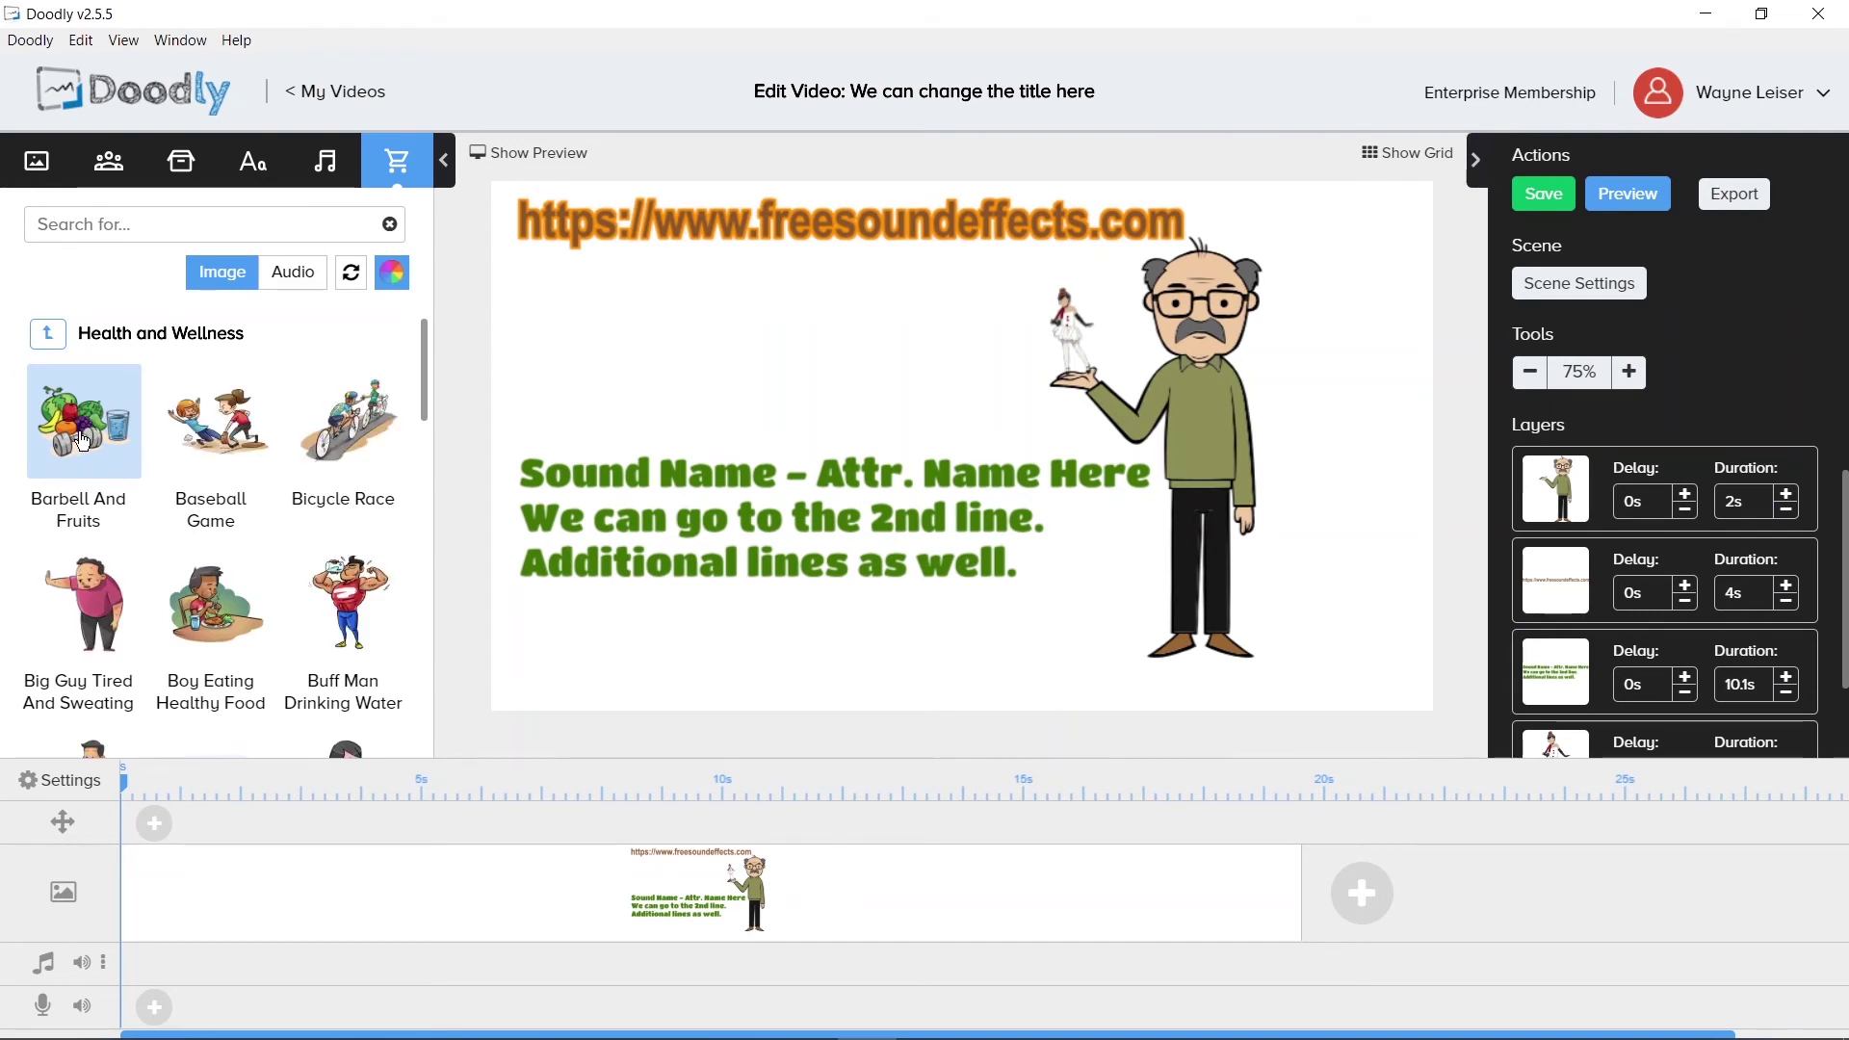
Drop Barbell And Fruits onto the scene, layer it behind the green caption, and move it lower left
drag(83, 441, 776, 337)
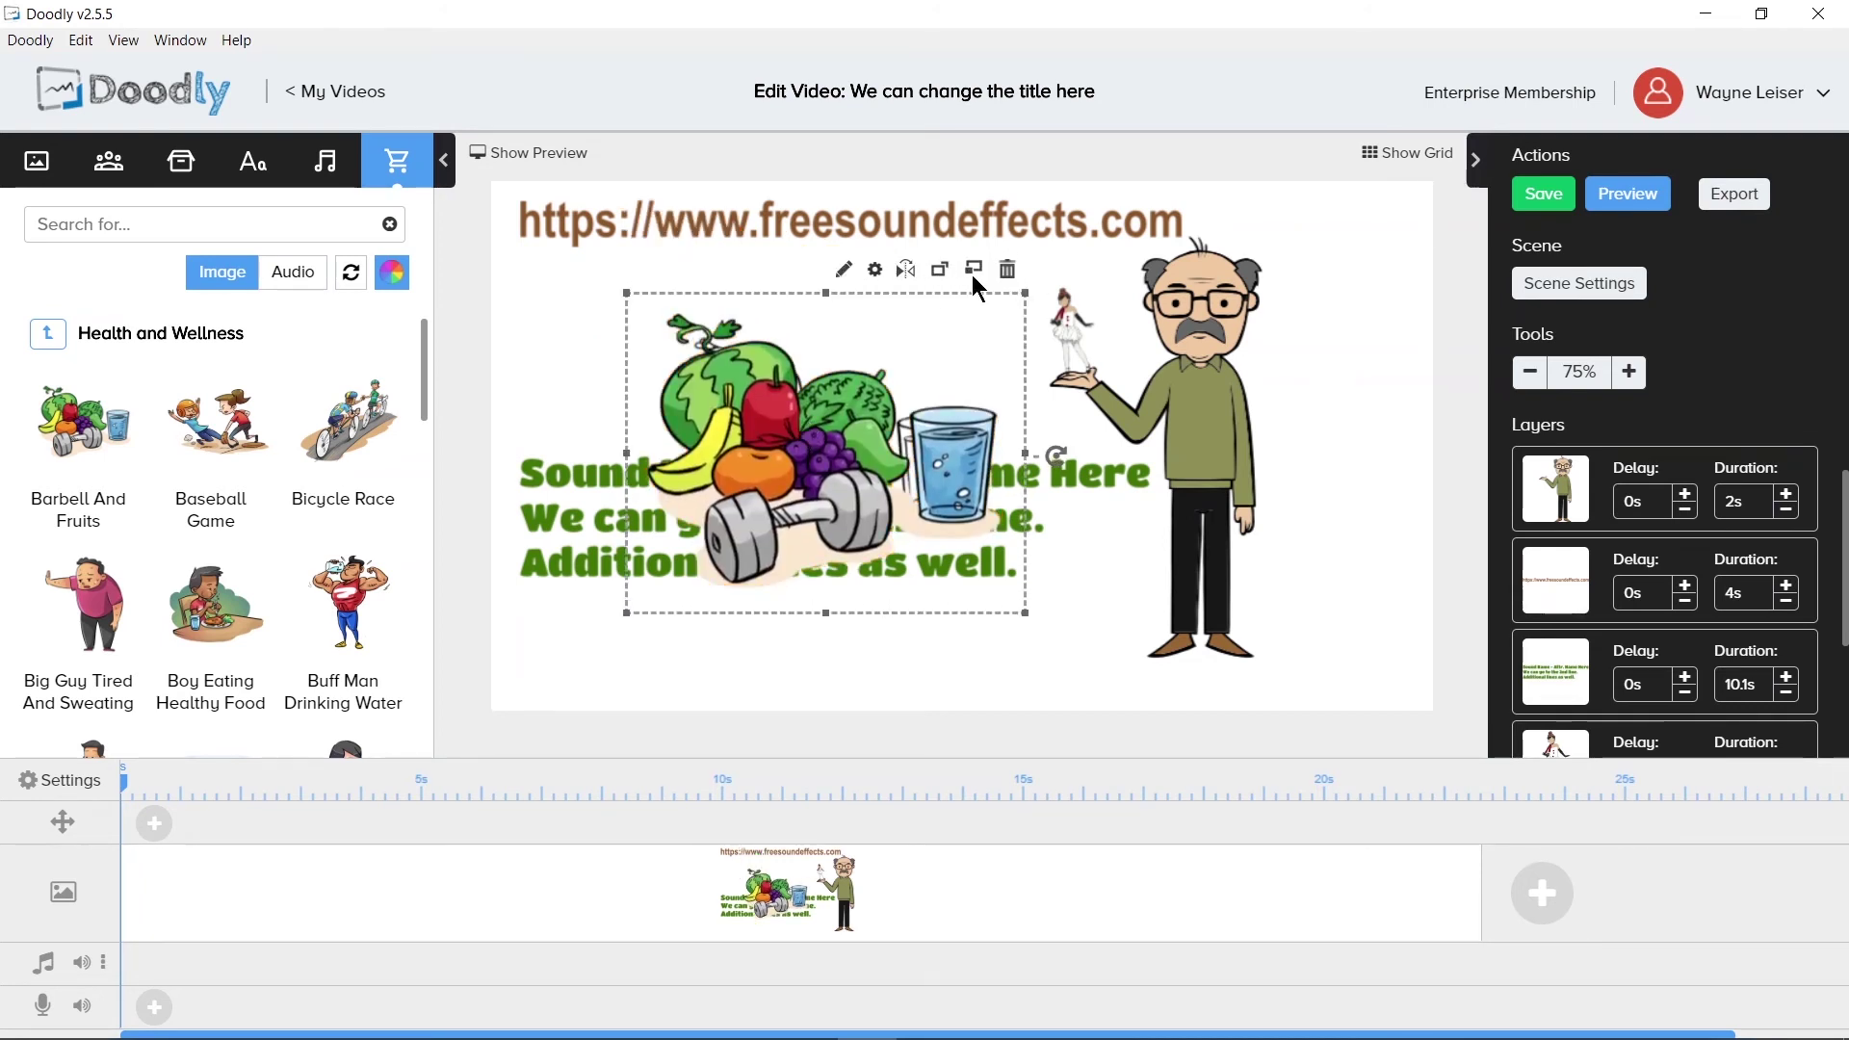
click(973, 277)
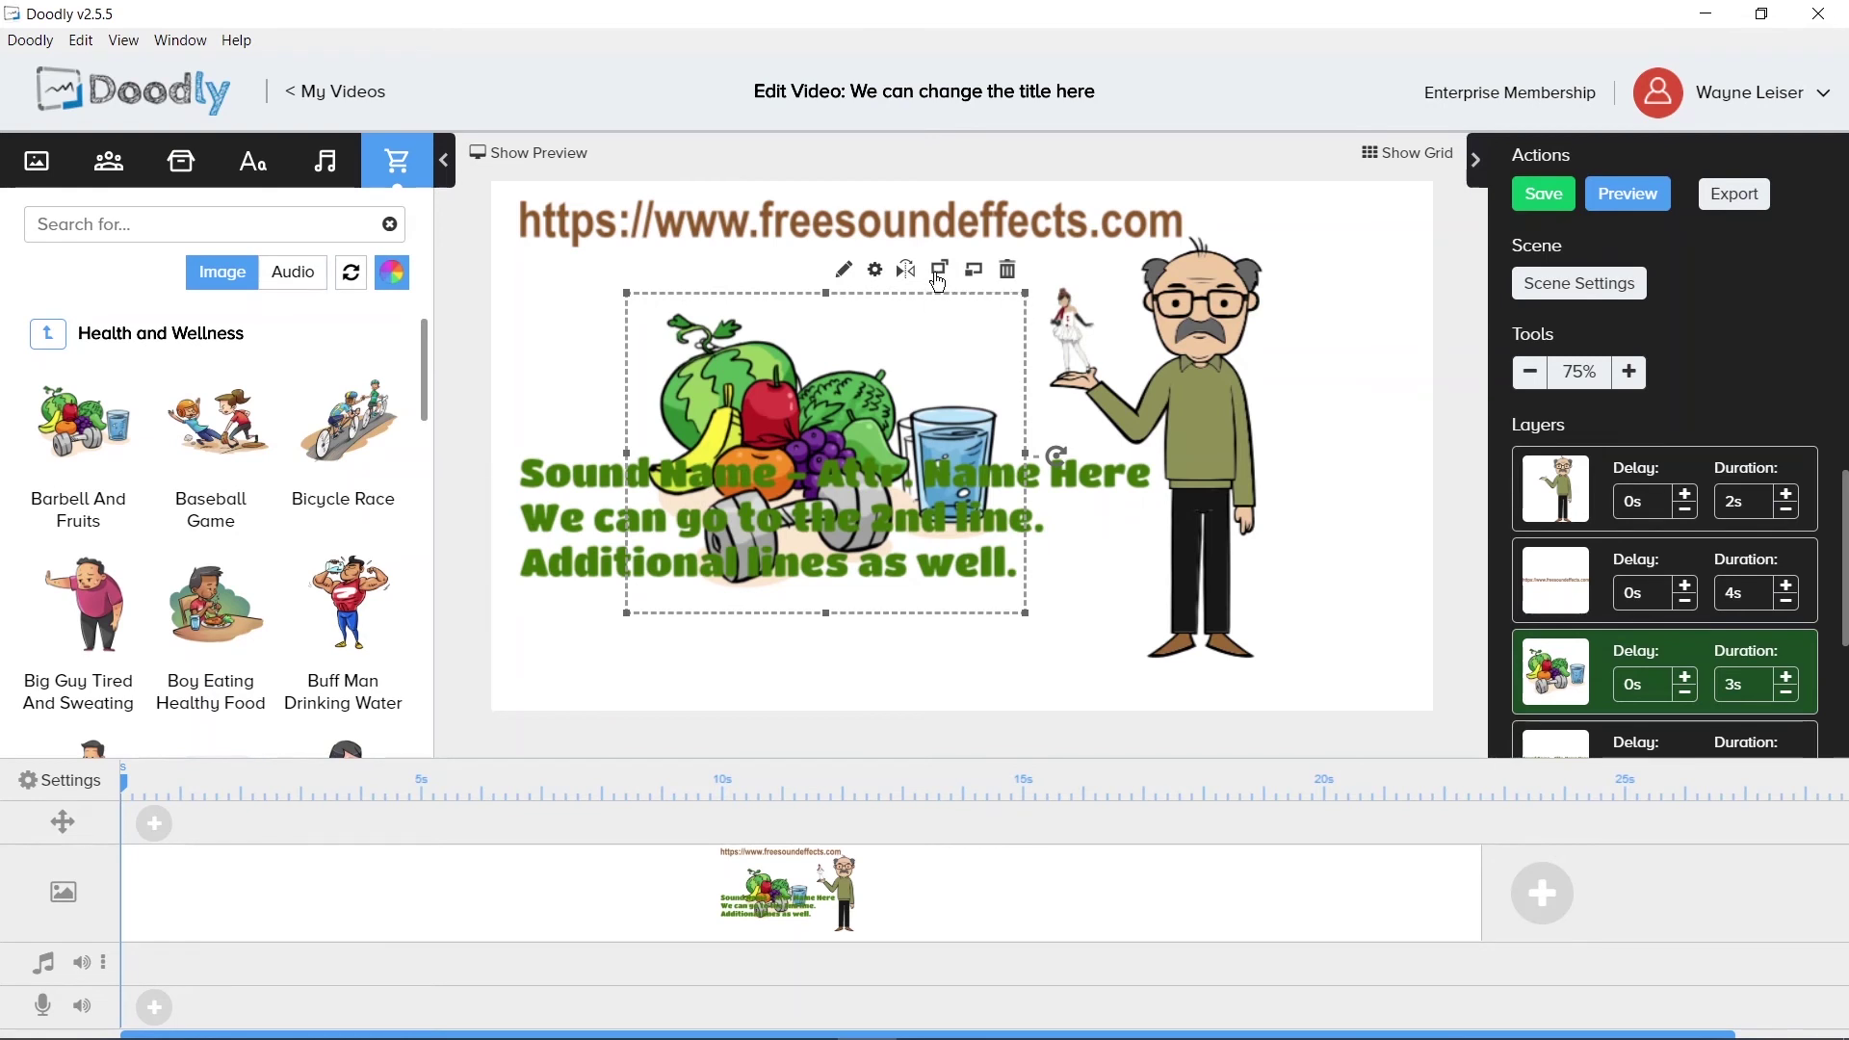
click(940, 279)
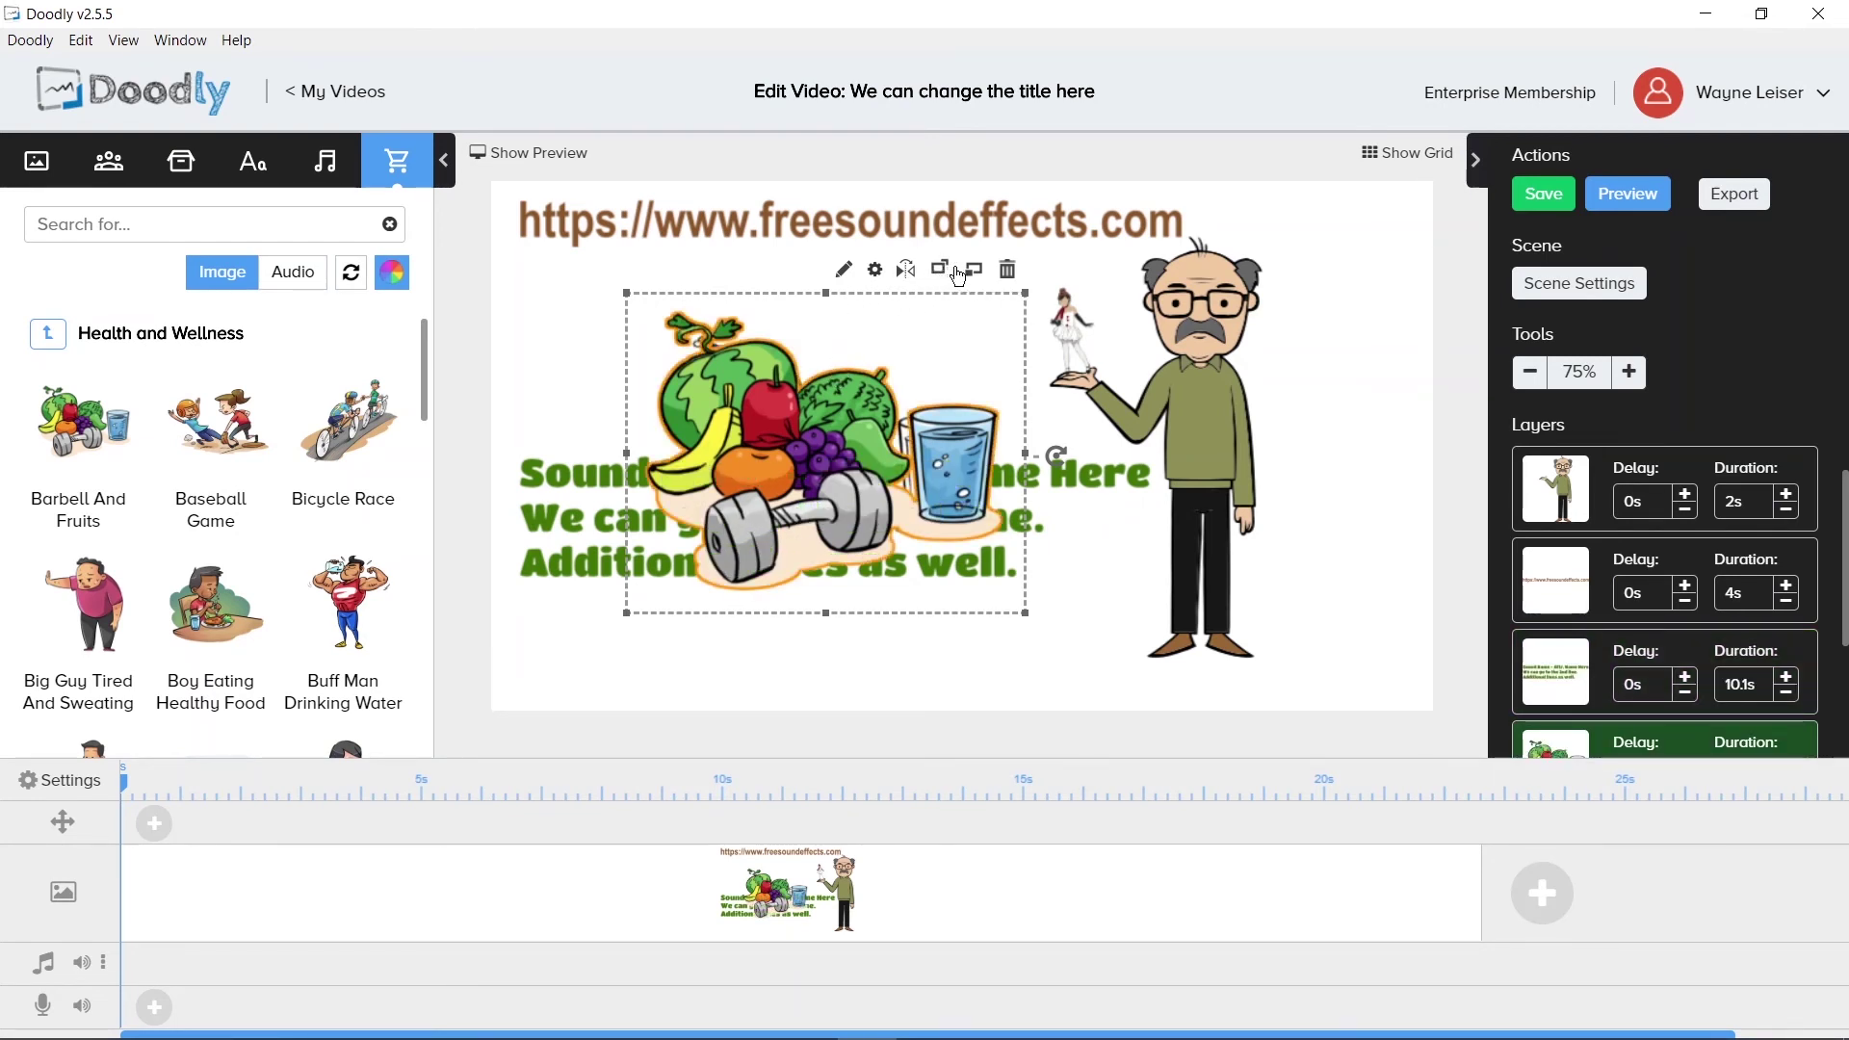
click(975, 271)
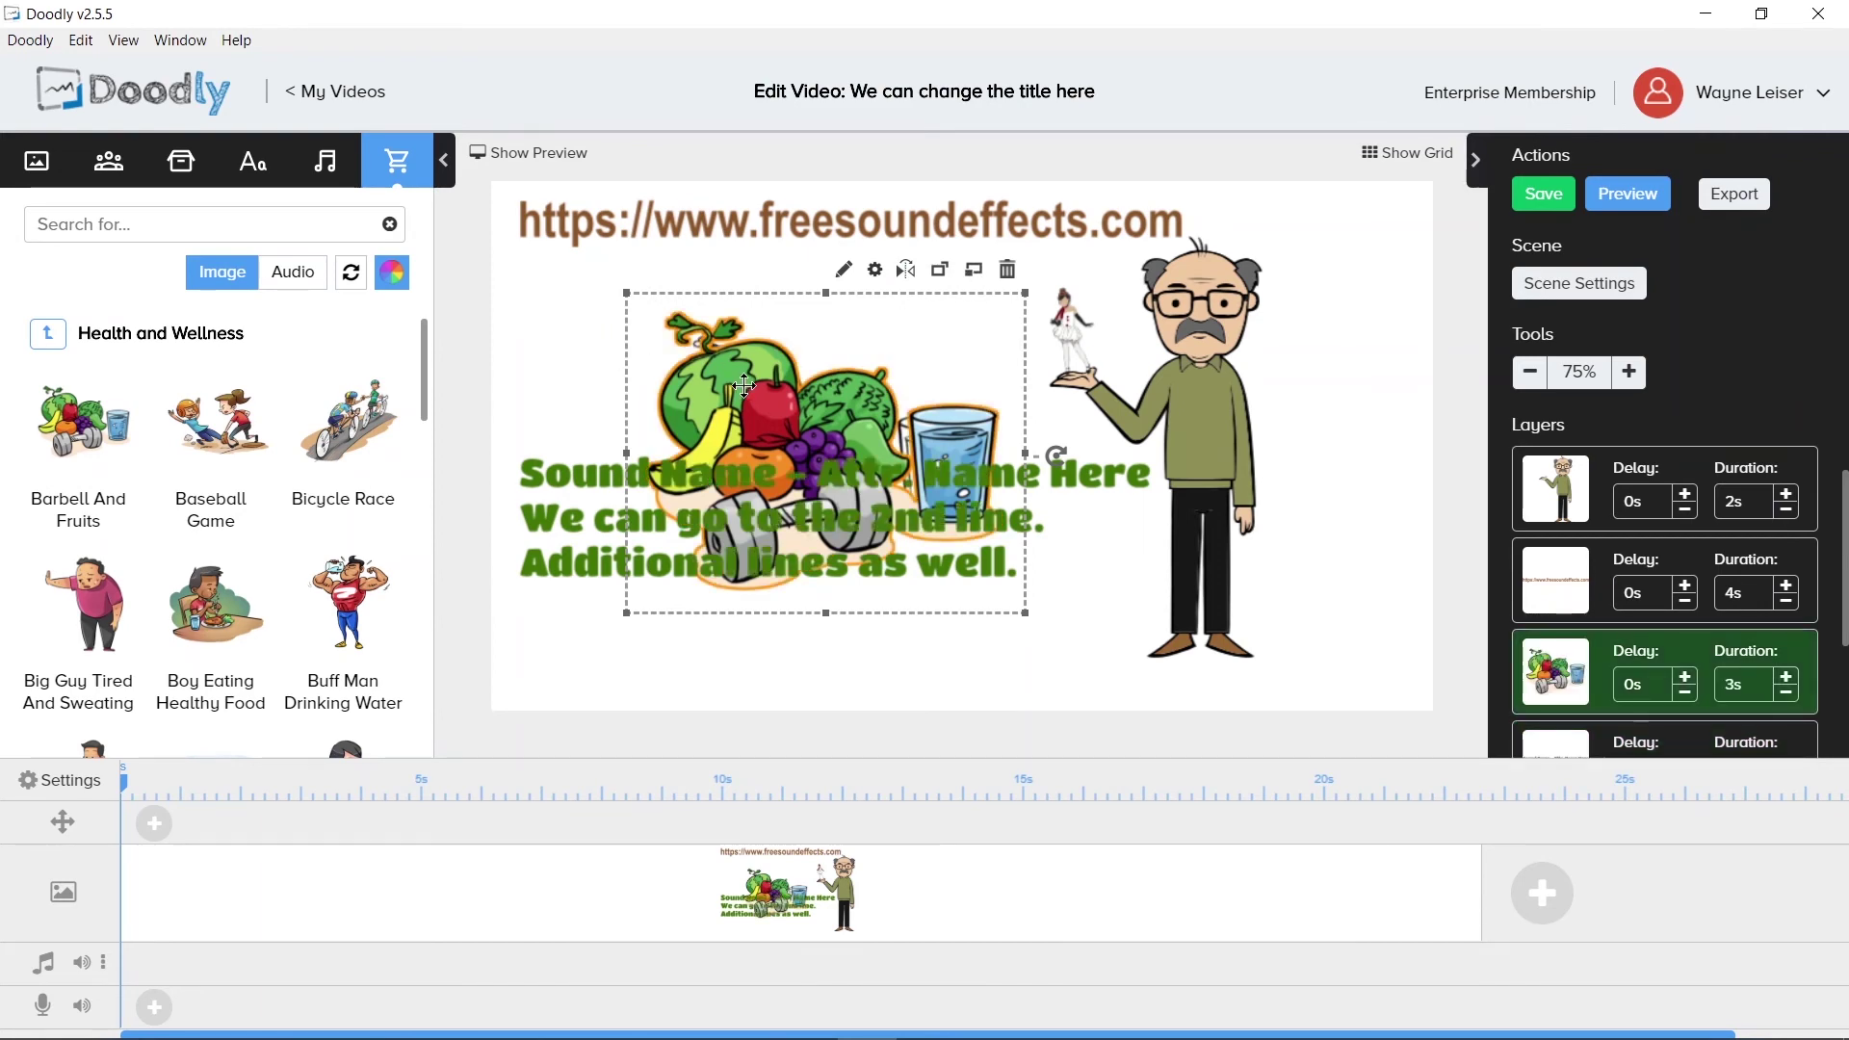
drag(720, 416, 610, 504)
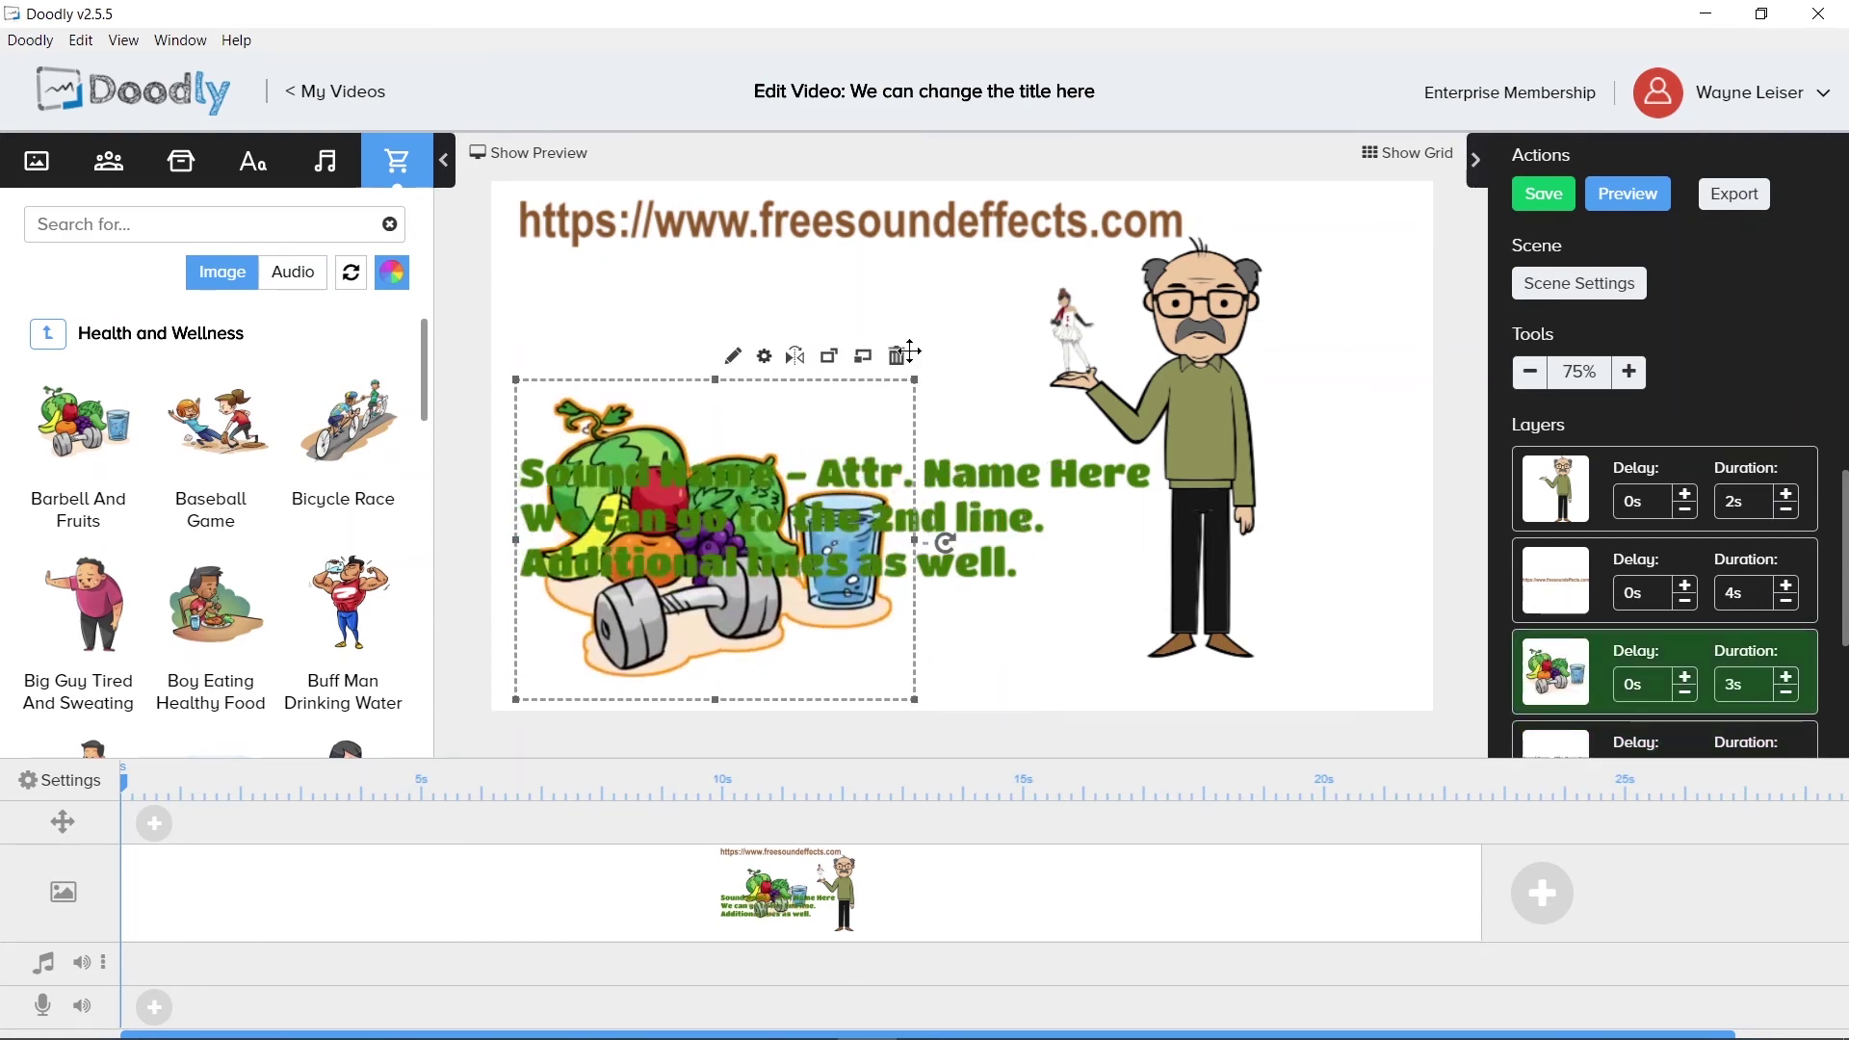
click(958, 334)
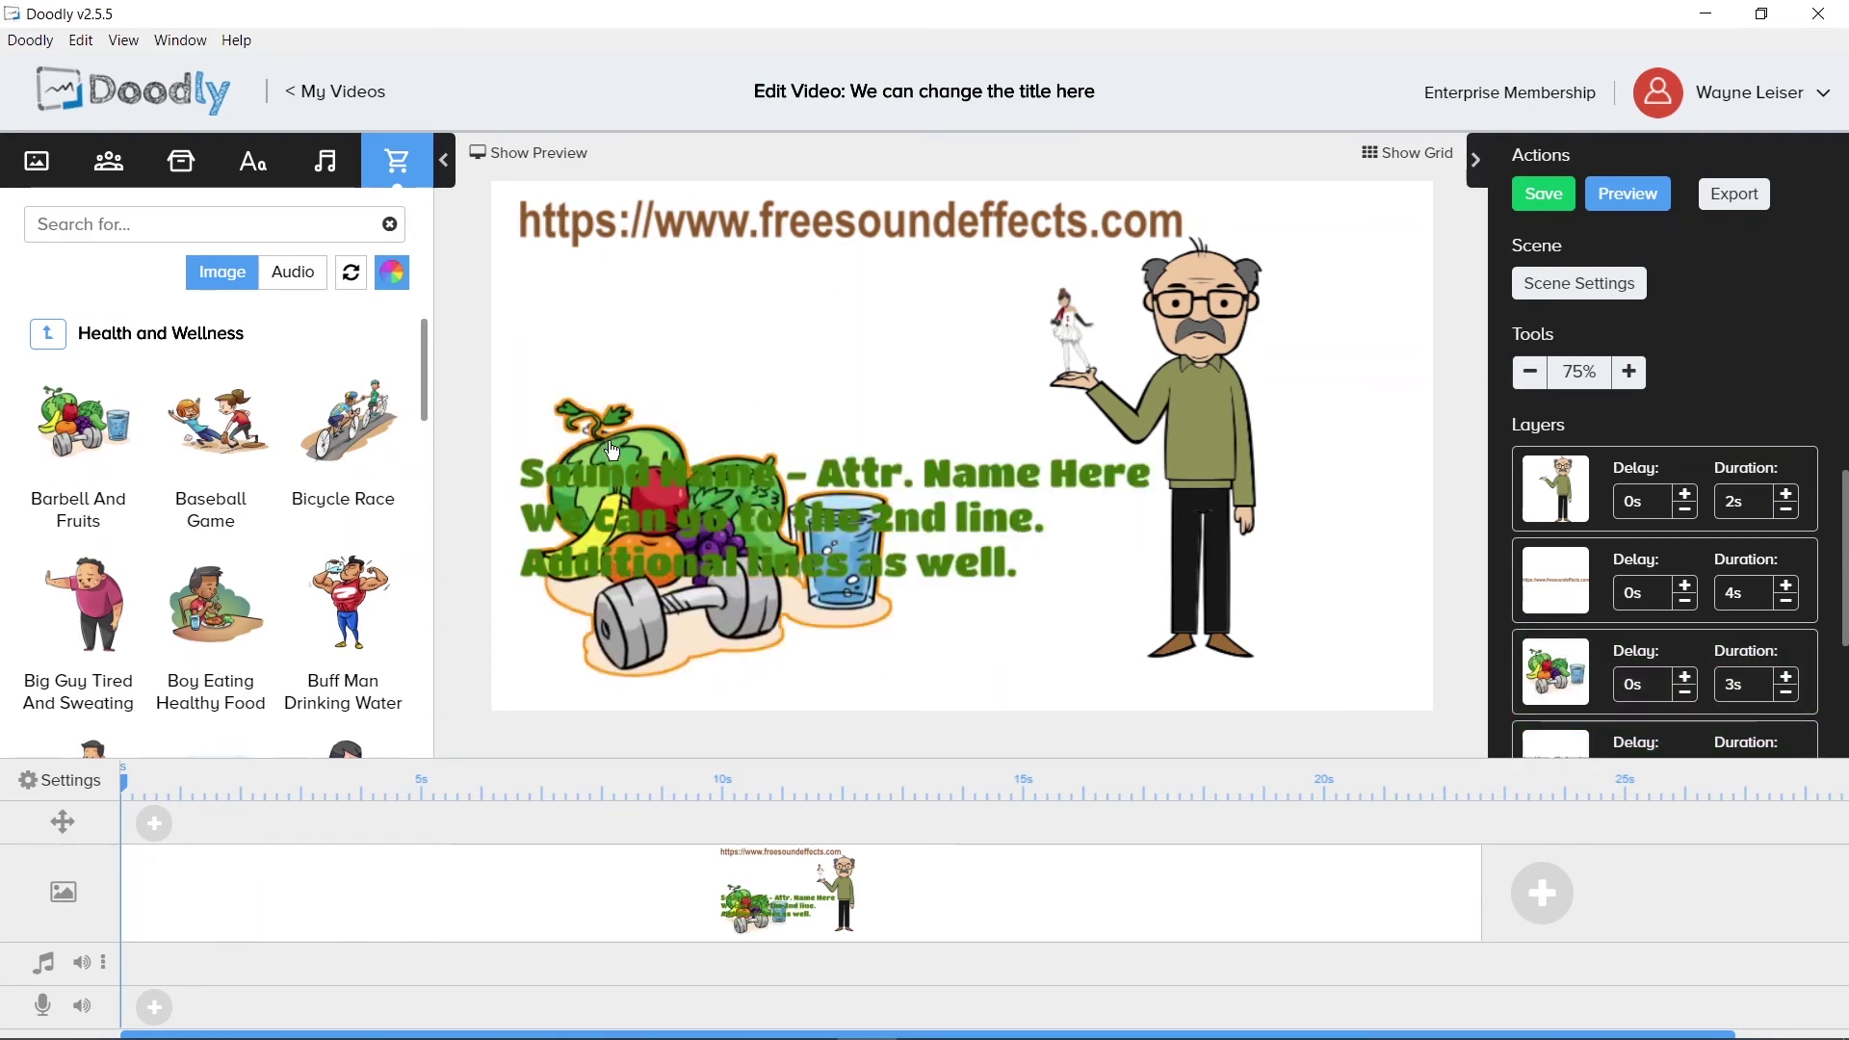
Change the three-line attribution text's colour to bright yellow in its Asset Settings
click(724, 493)
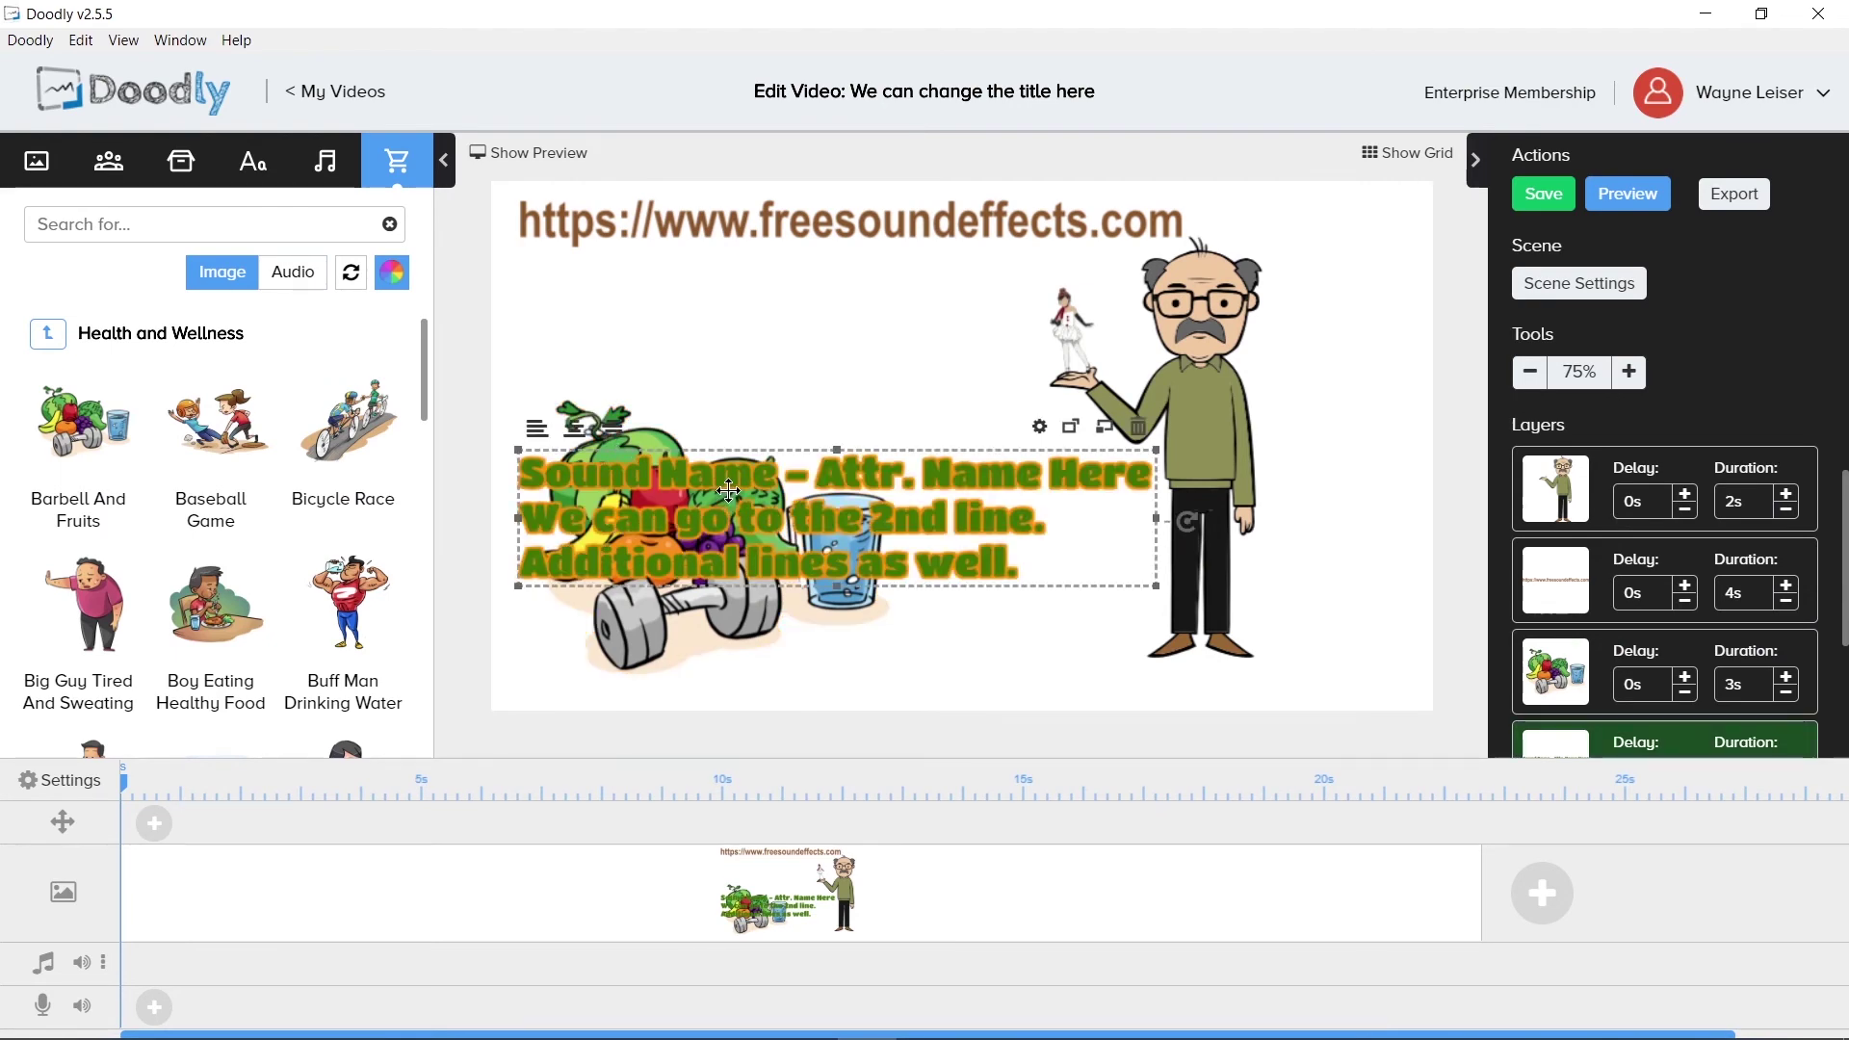
double_click(729, 491)
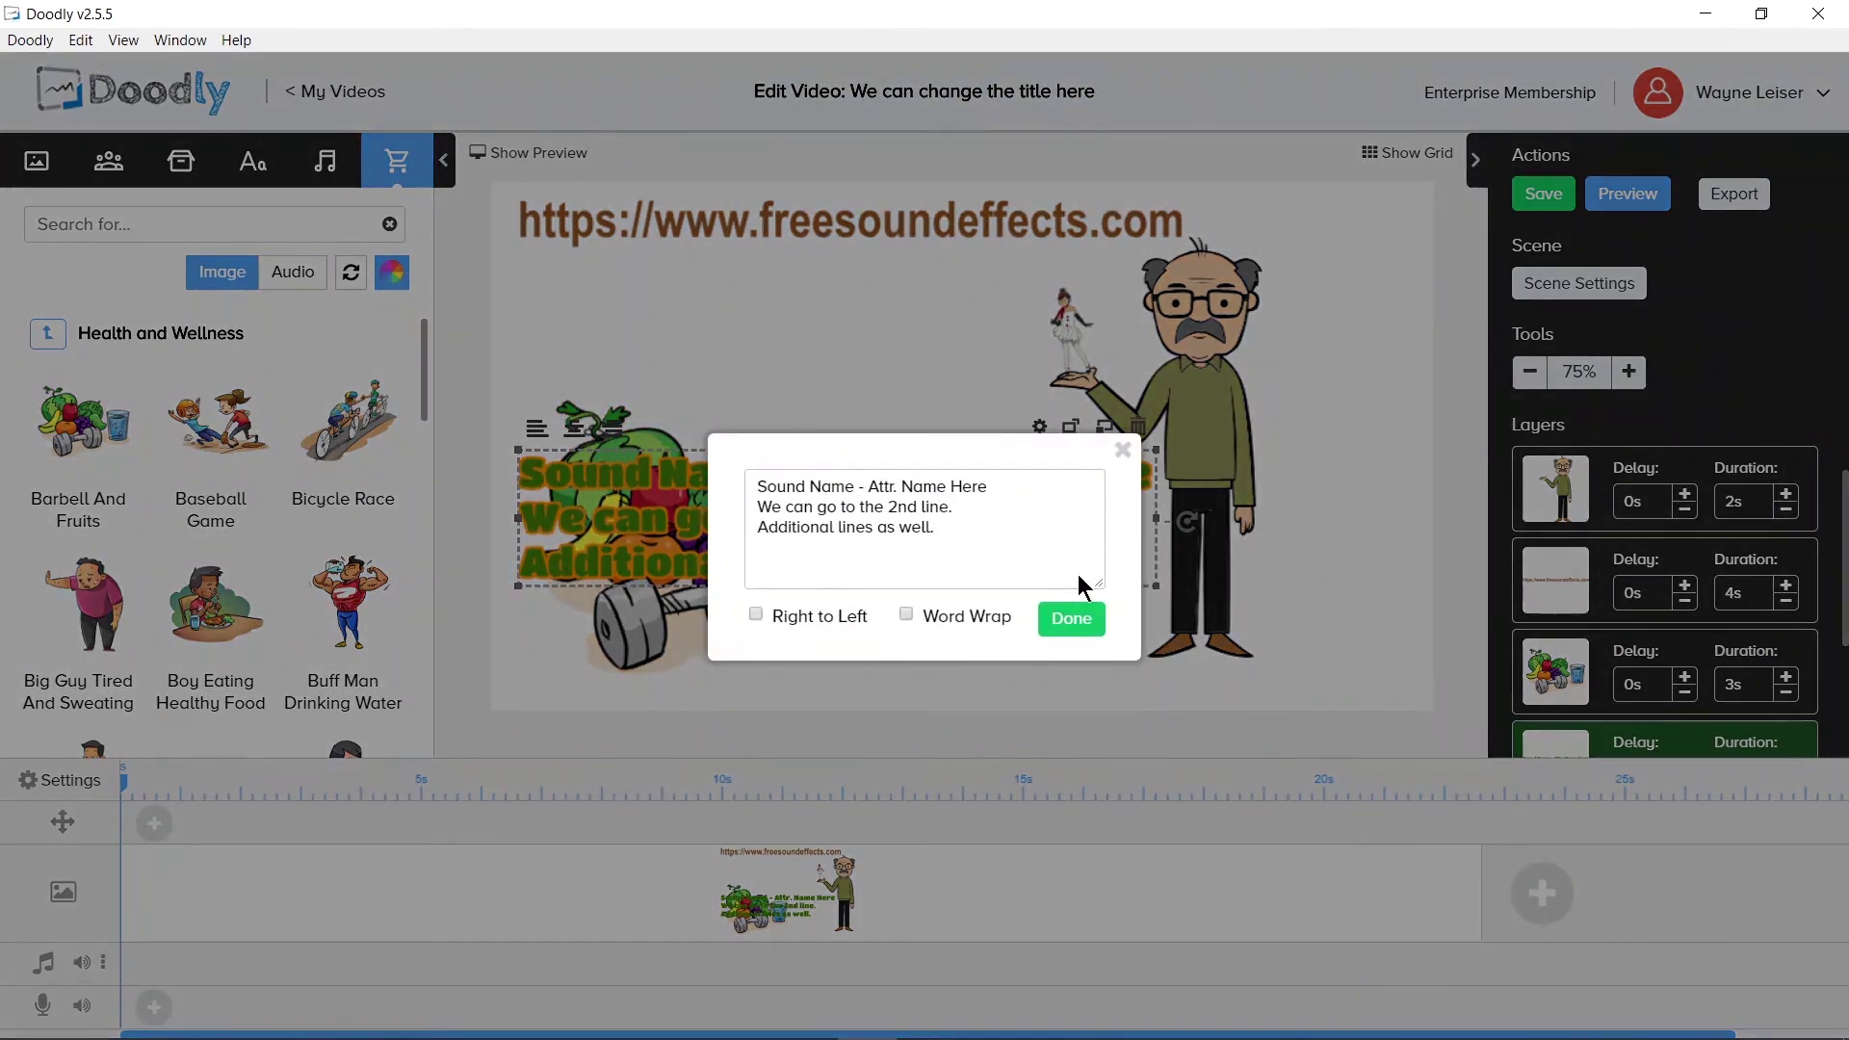
click(1122, 451)
click(1040, 425)
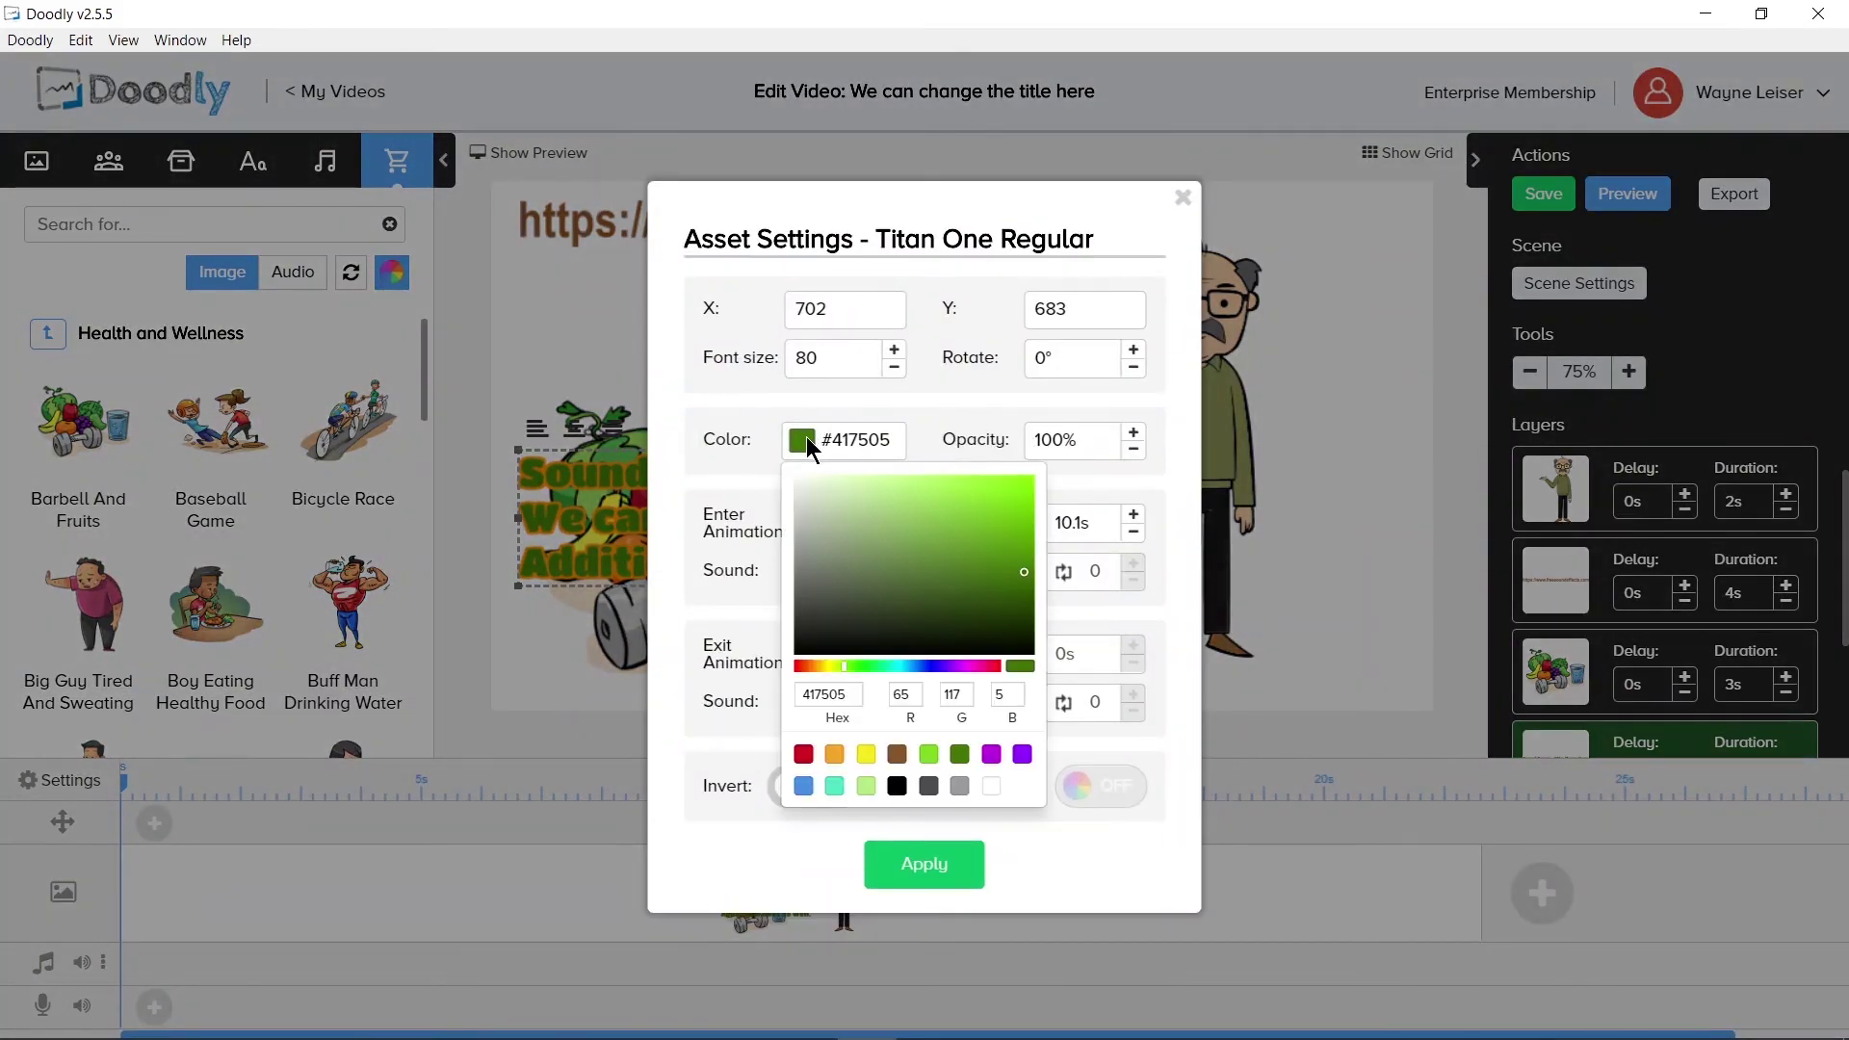
click(825, 665)
drag(823, 662, 827, 663)
mouse_move(1012, 478)
mouse_down()
mouse_move(957, 495)
mouse_move(915, 449)
mouse_move(950, 443)
mouse_up()
click(913, 865)
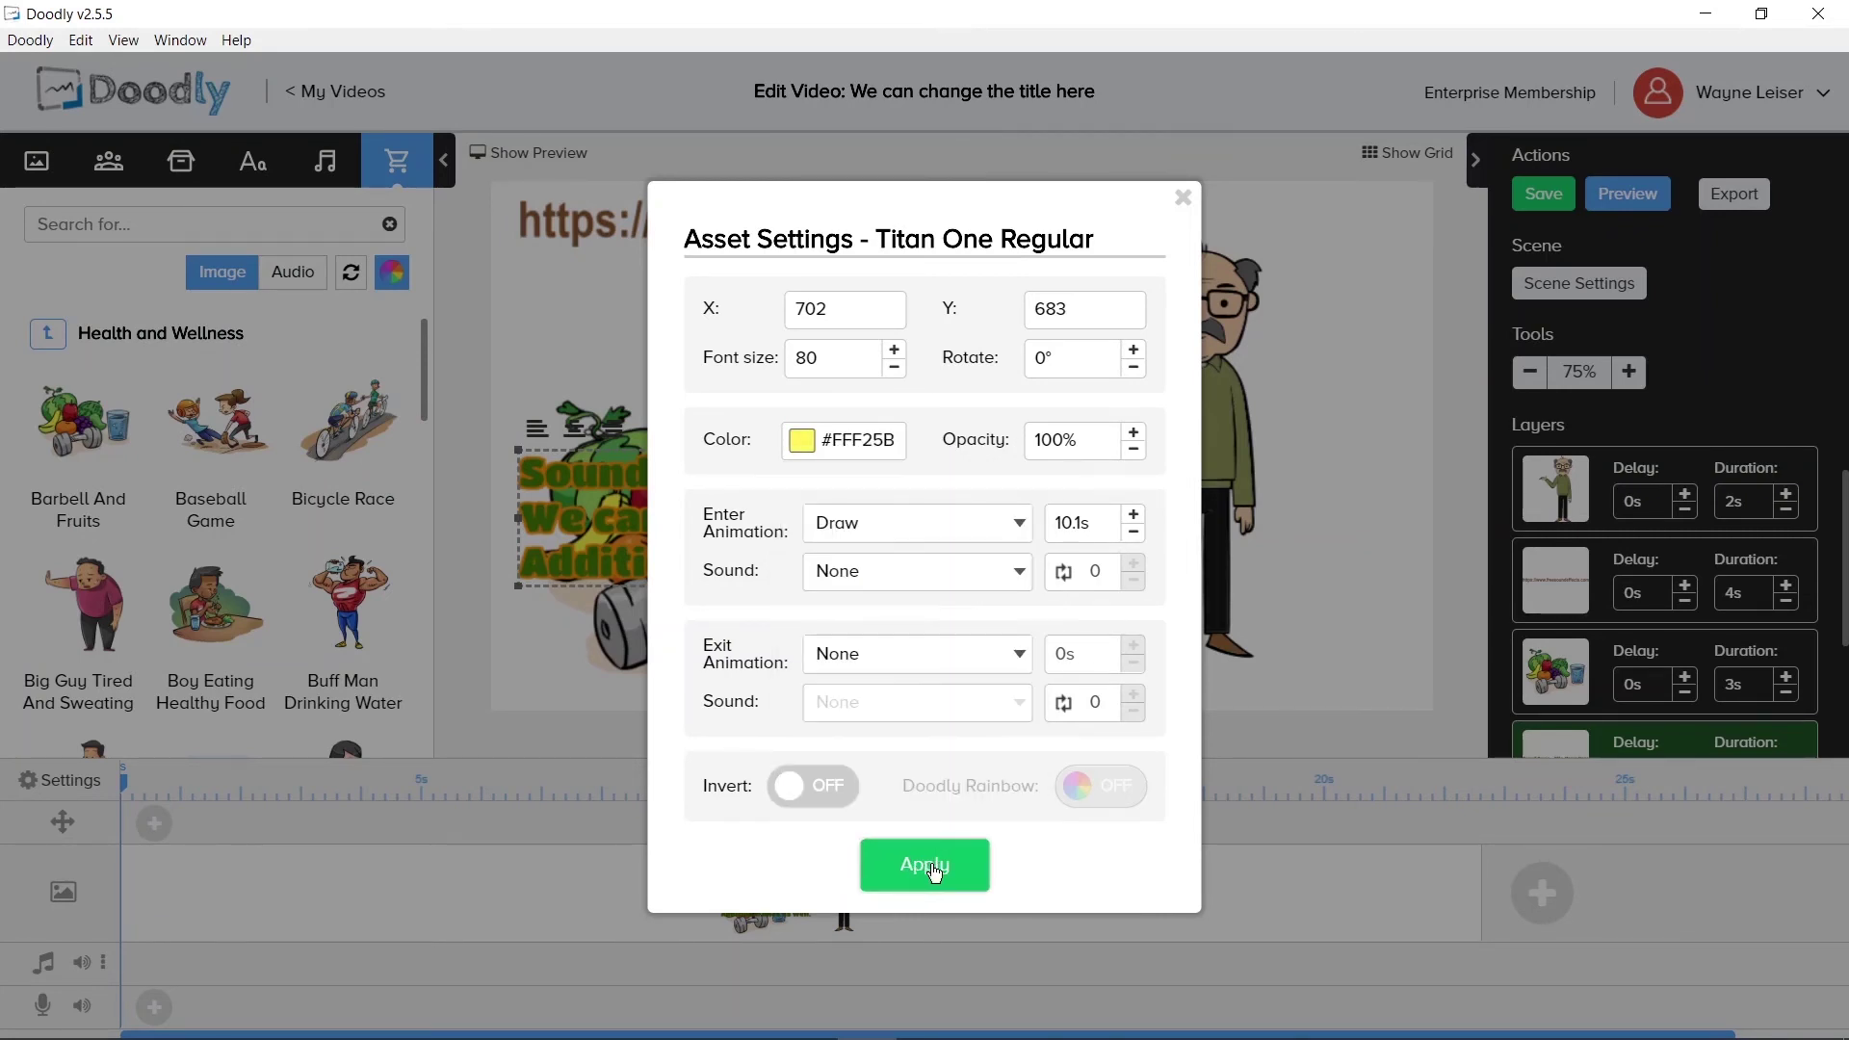
click(925, 864)
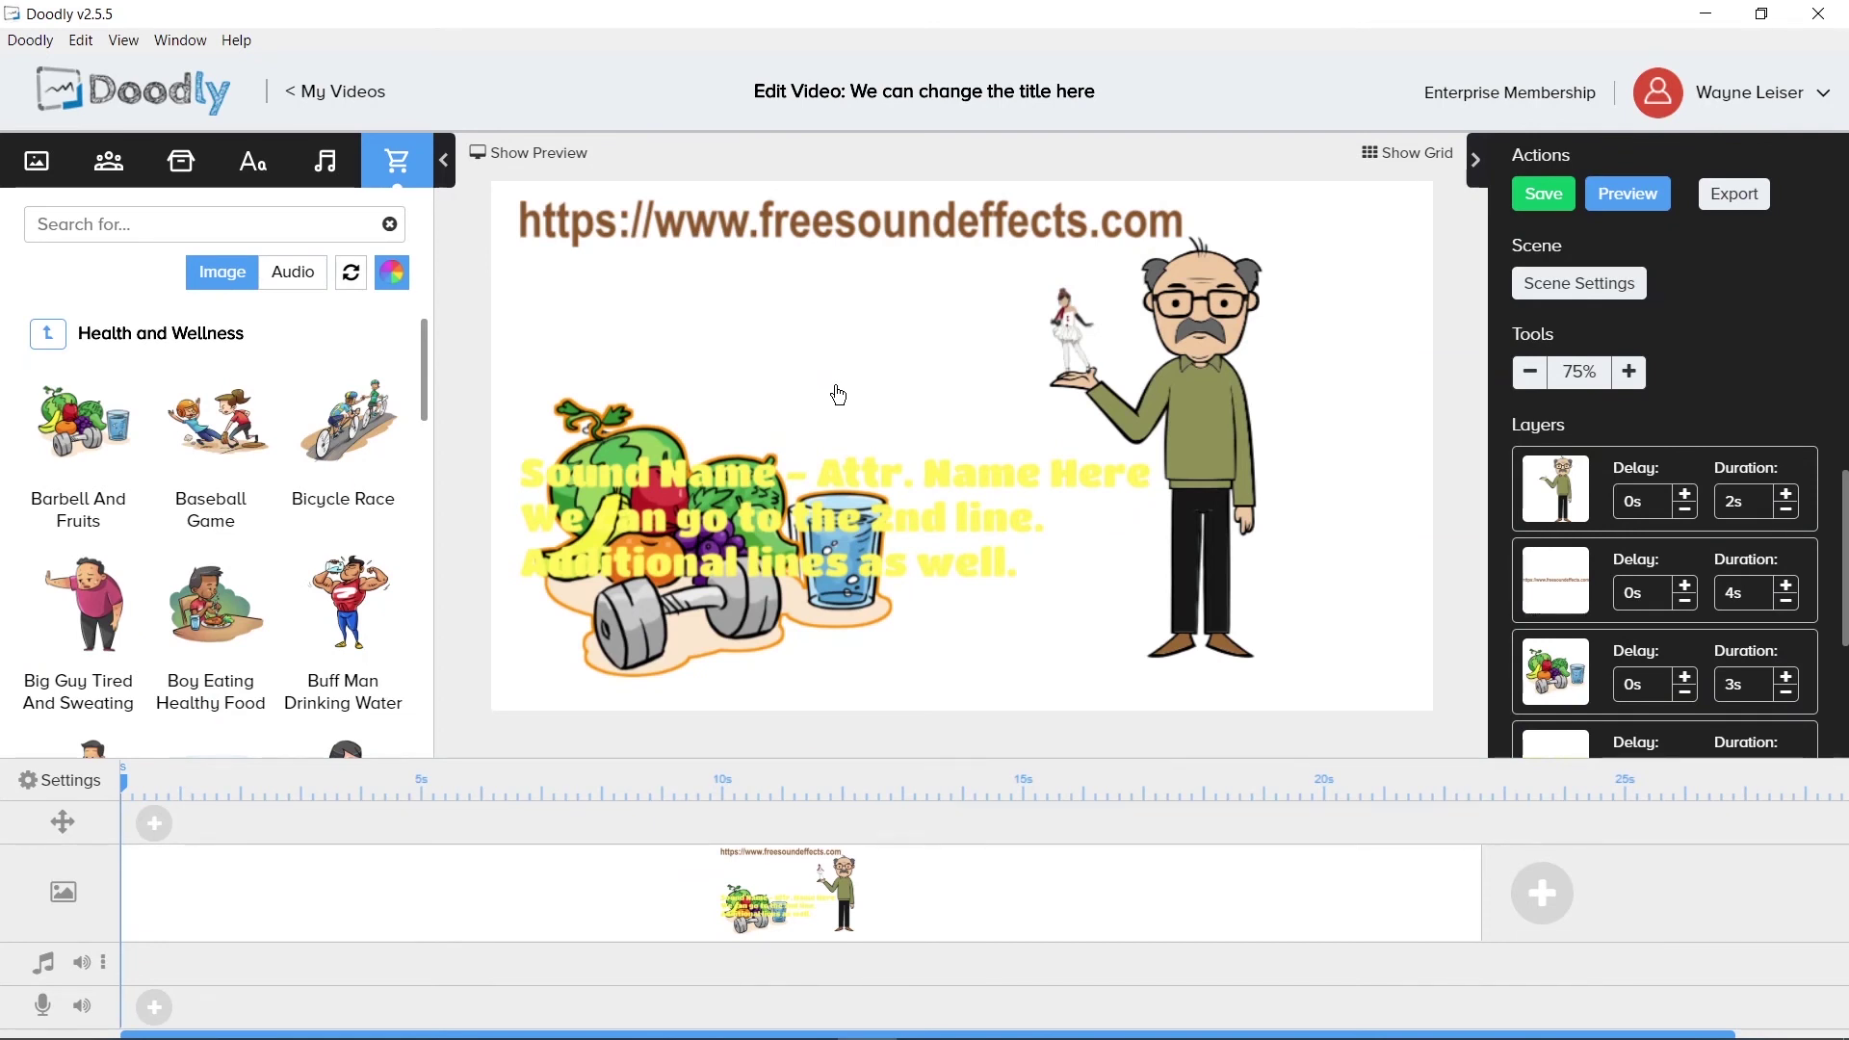
Delete the attribution text block from the scene
click(895, 489)
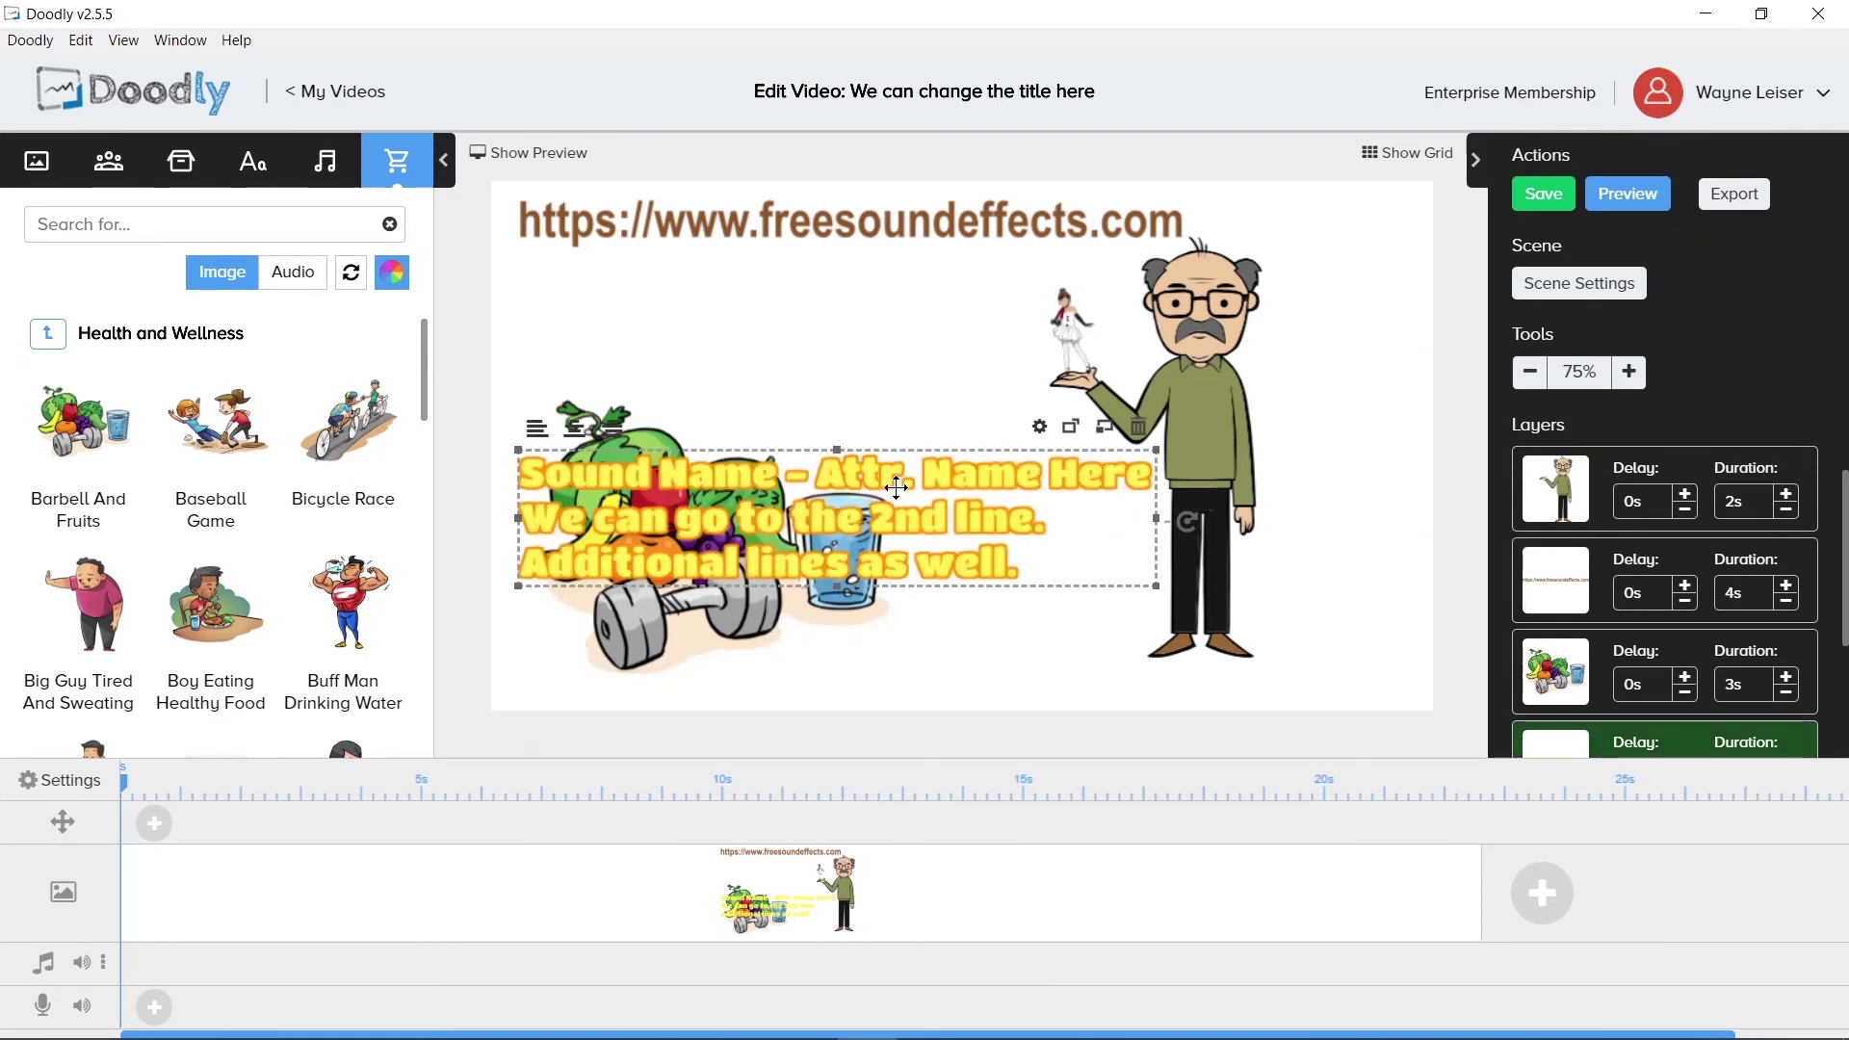
key(Delete)
click(997, 609)
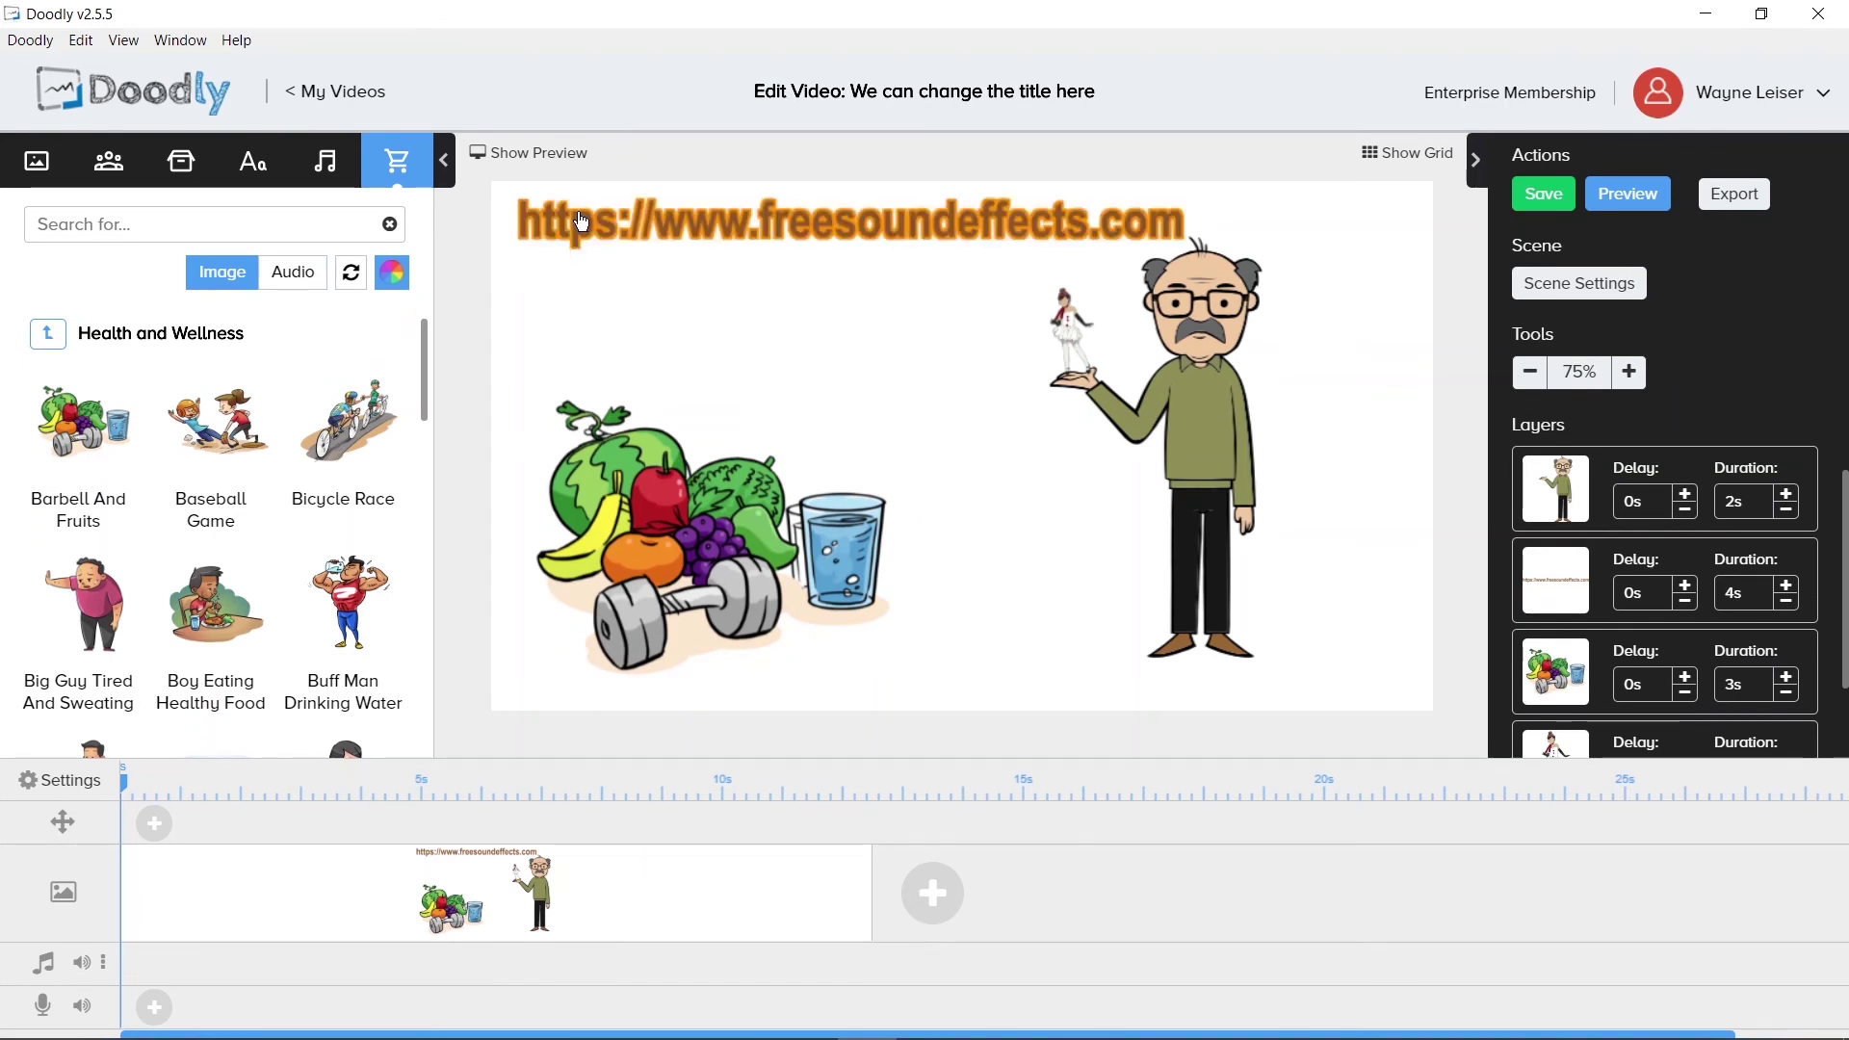
Open the Sound Effects Mega Bundle audio pack; dropping Accent Alarm onto the scene is refused
click(293, 274)
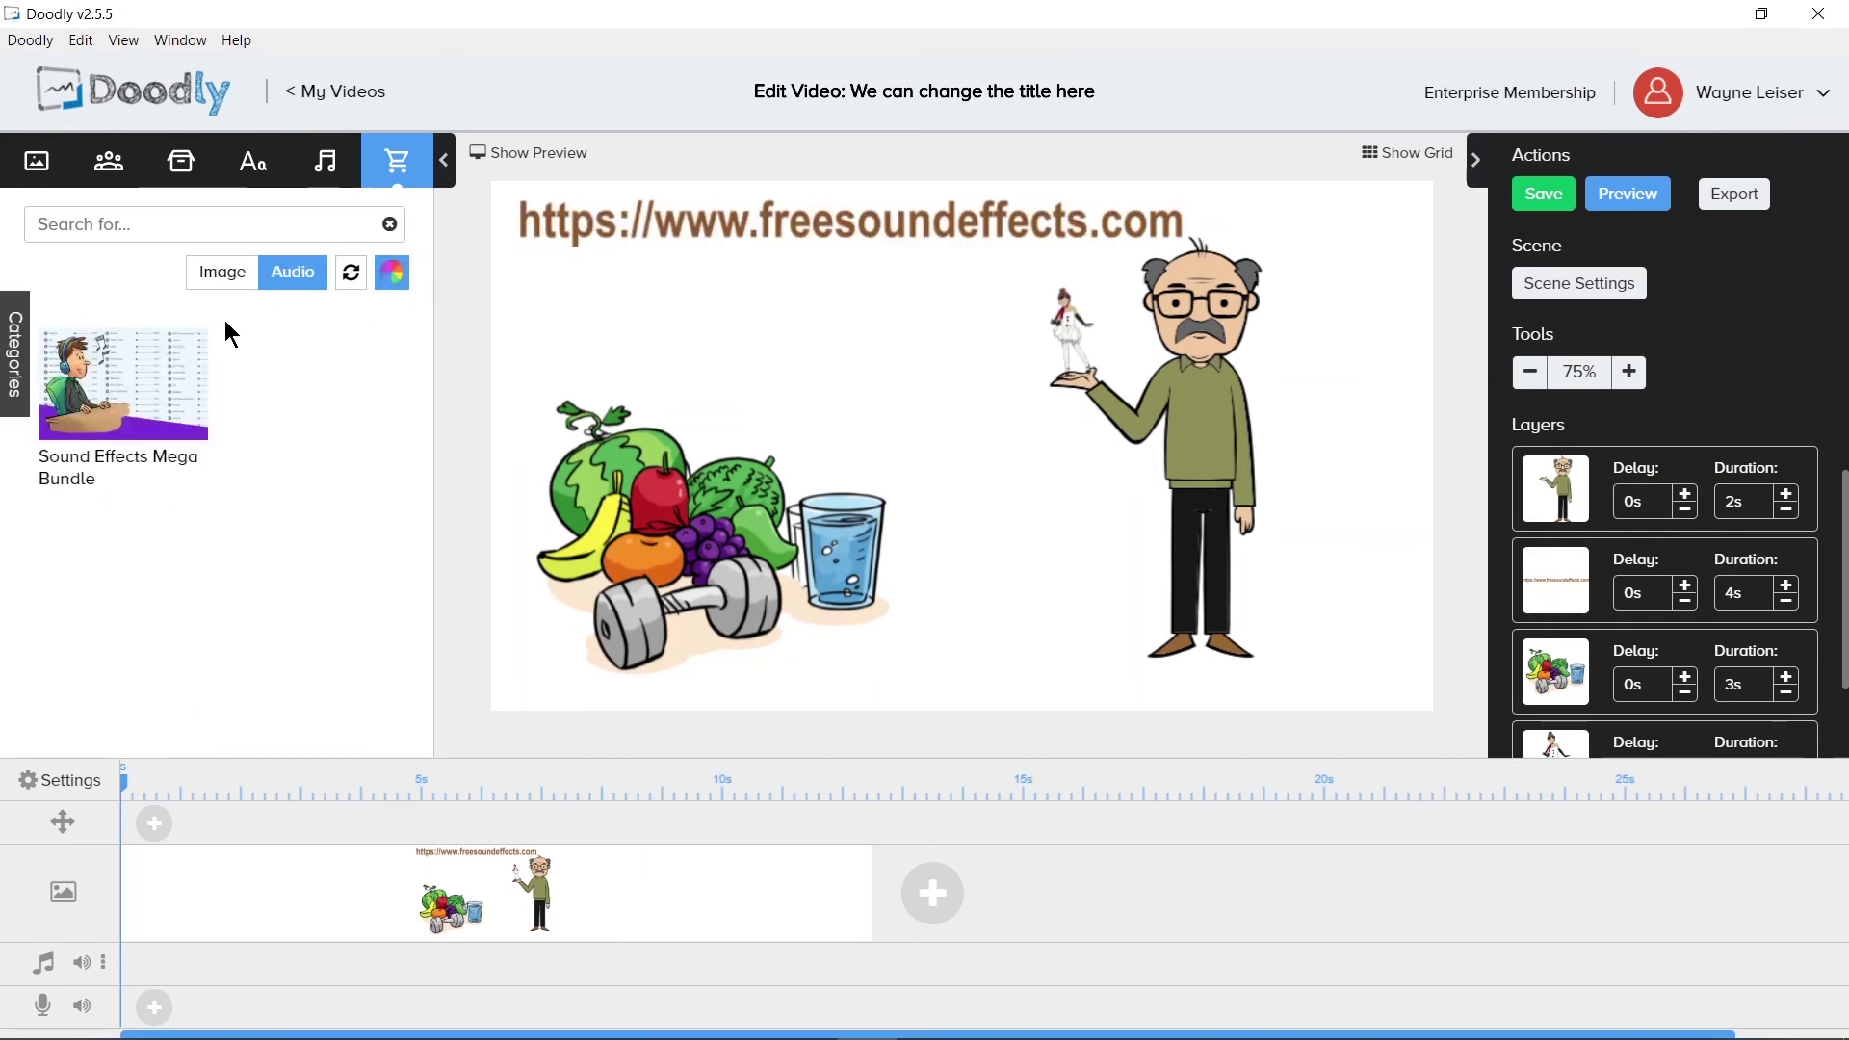
click(124, 402)
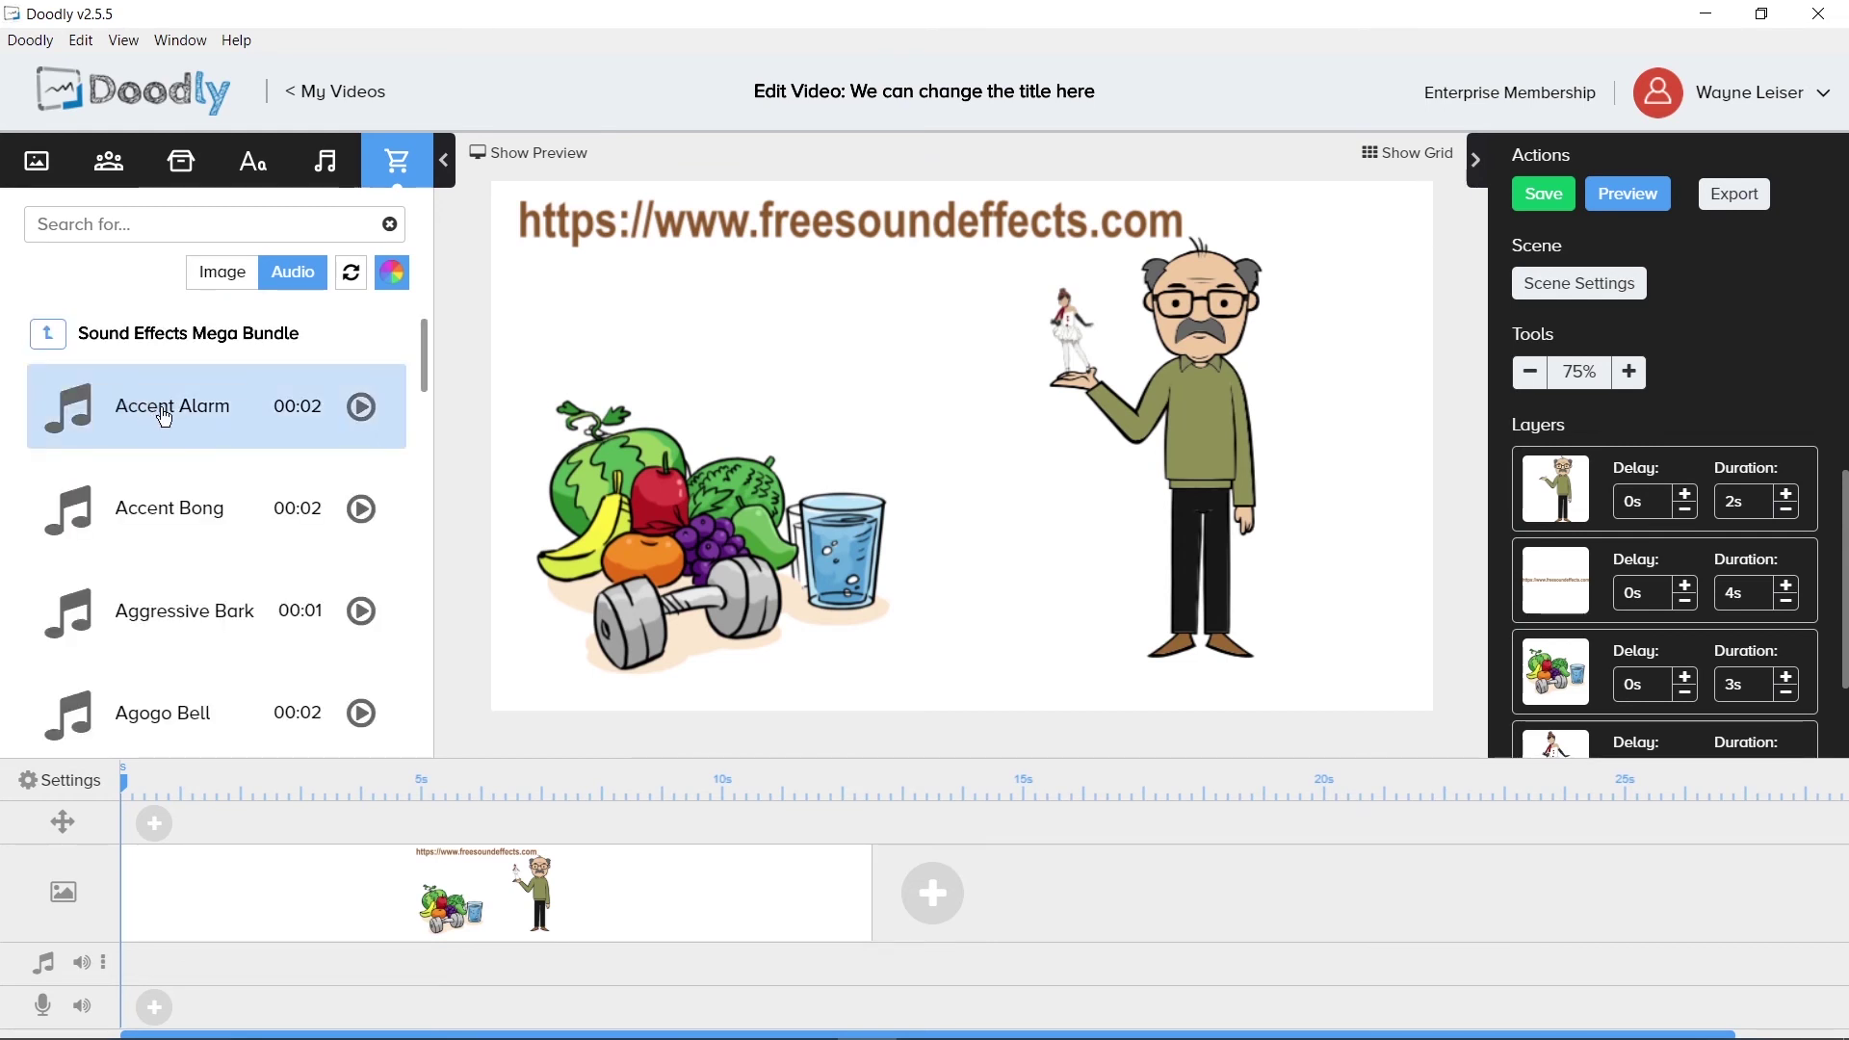
drag(164, 417, 817, 366)
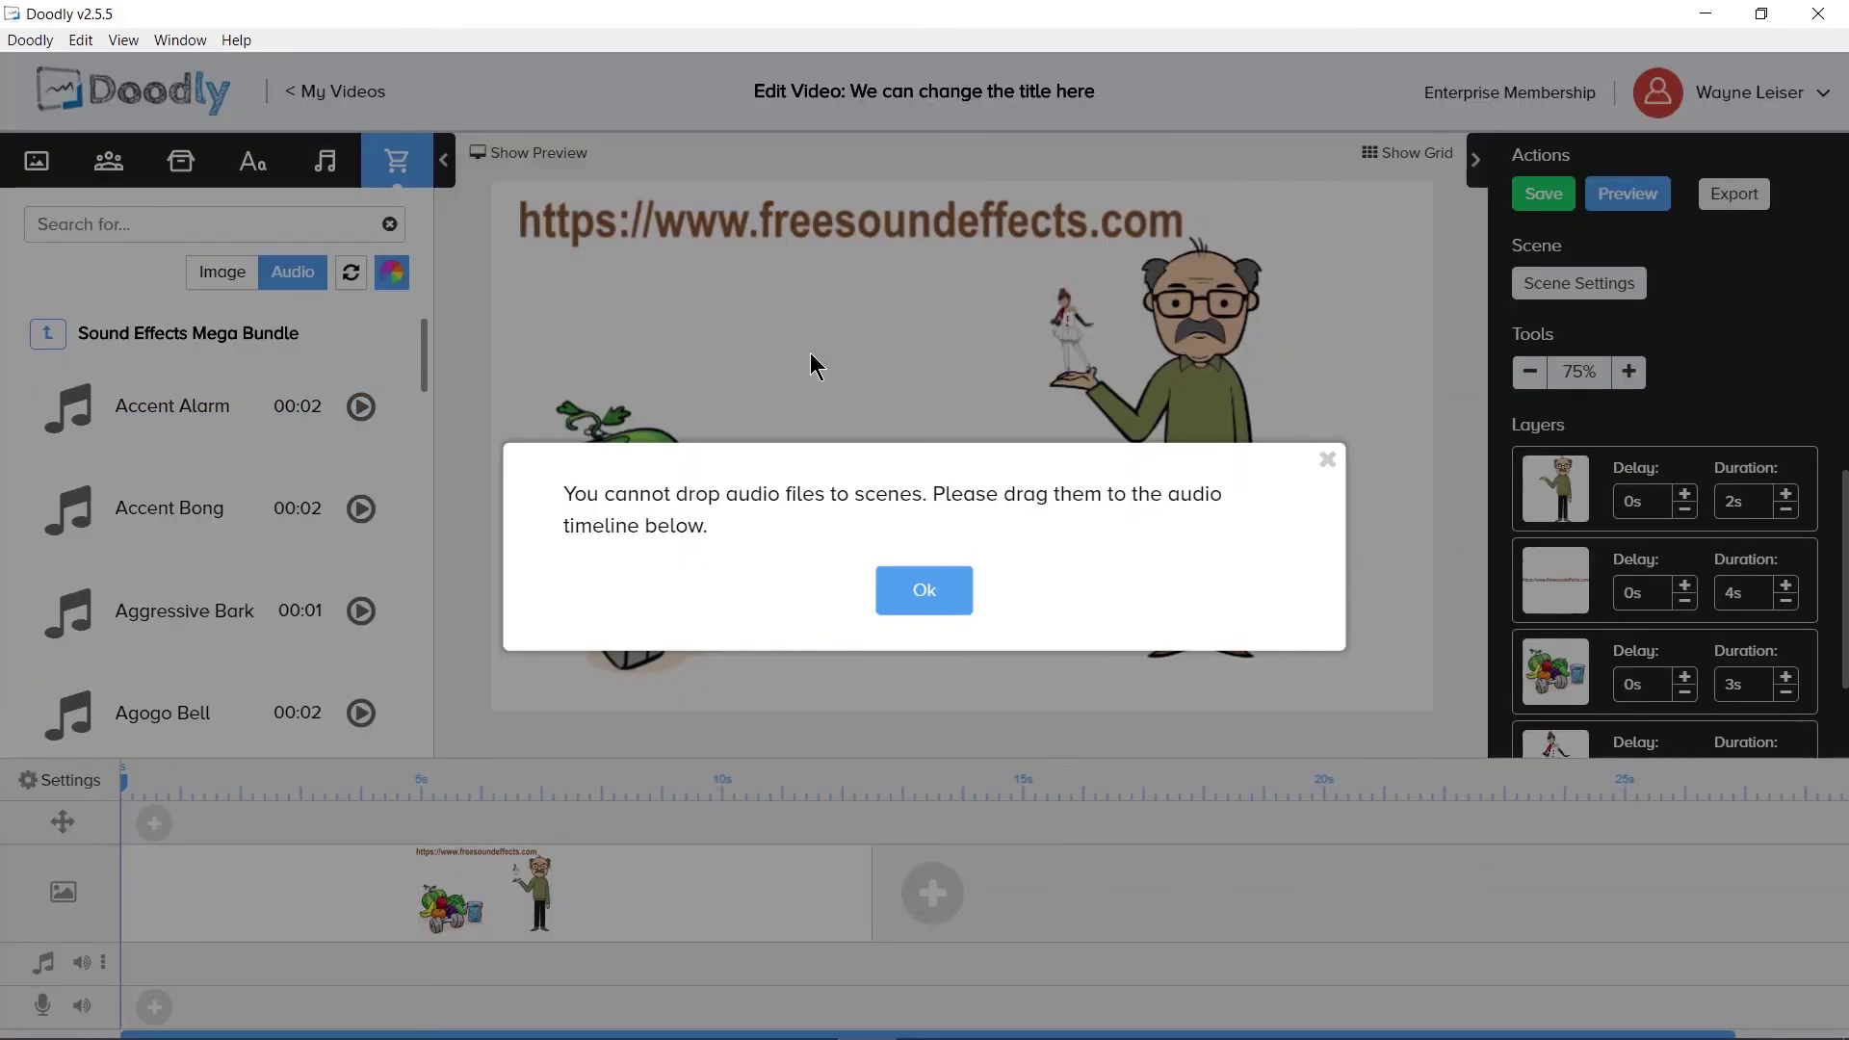
click(948, 605)
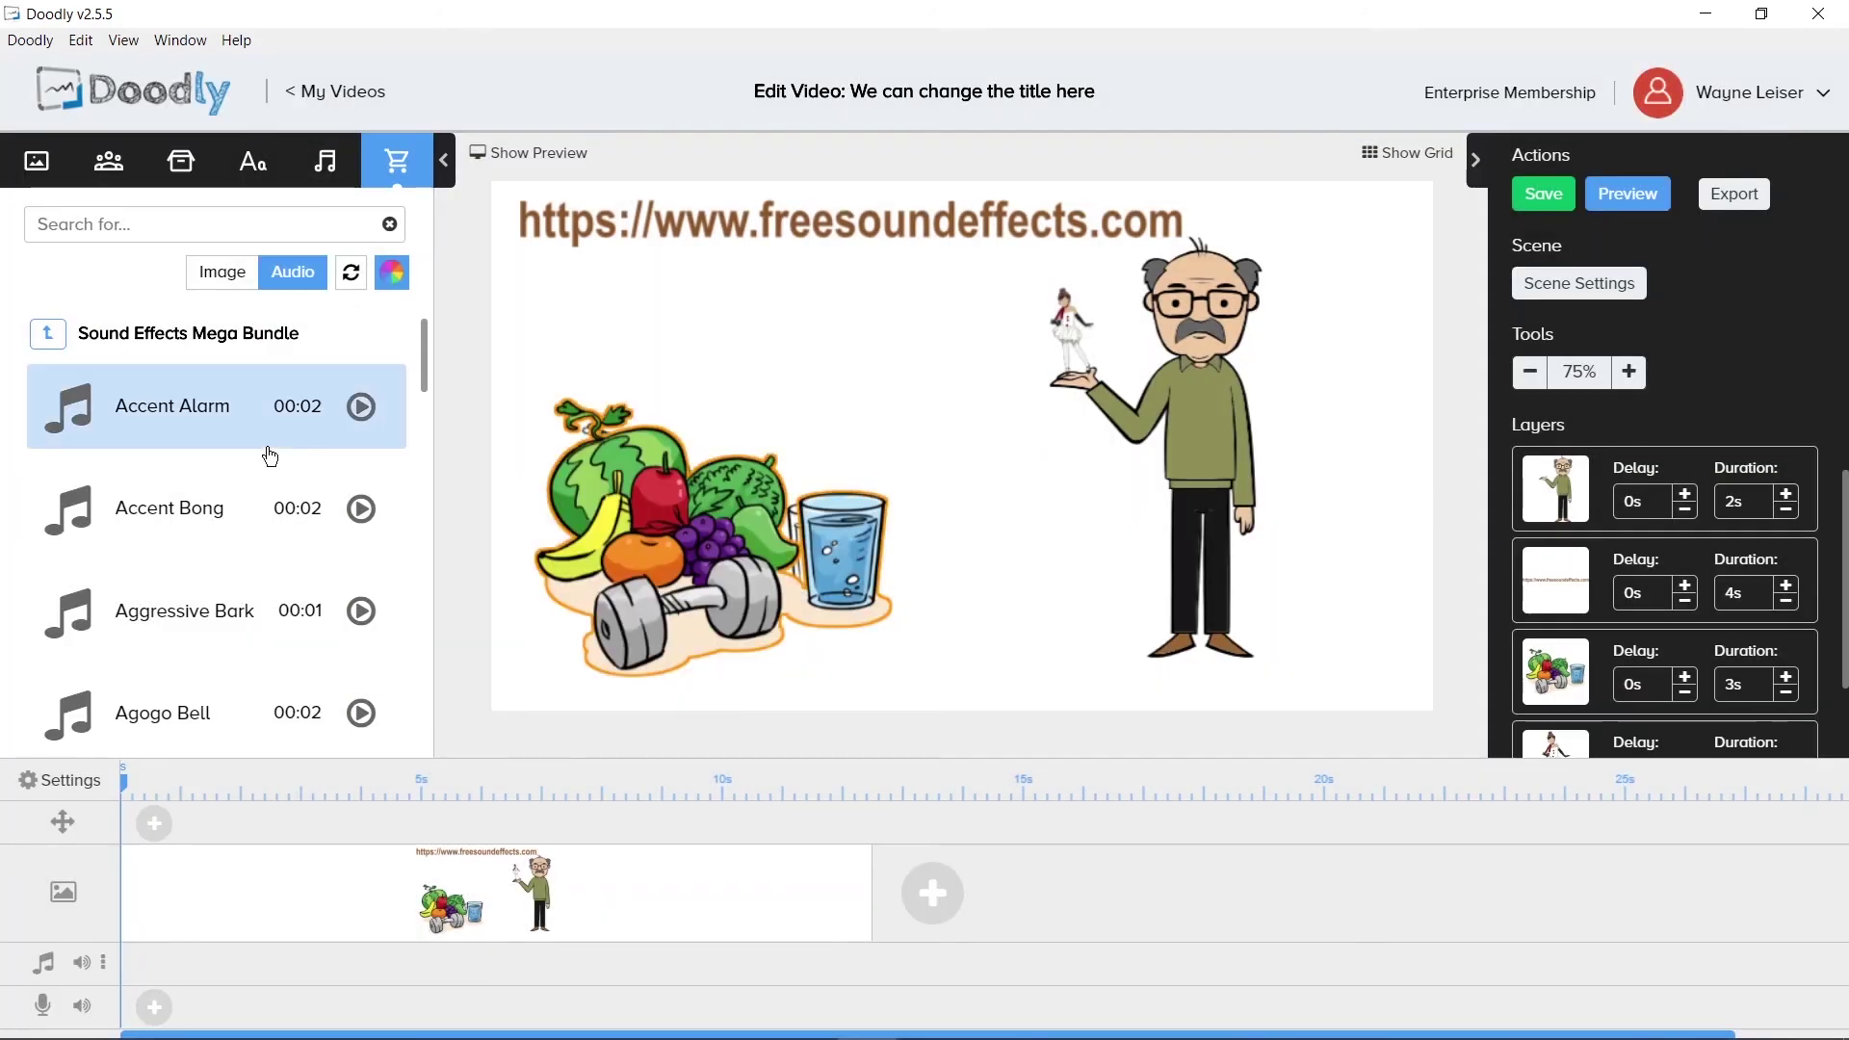
Place the Accent Alarm sound effect on the audio timeline track
drag(194, 415, 252, 959)
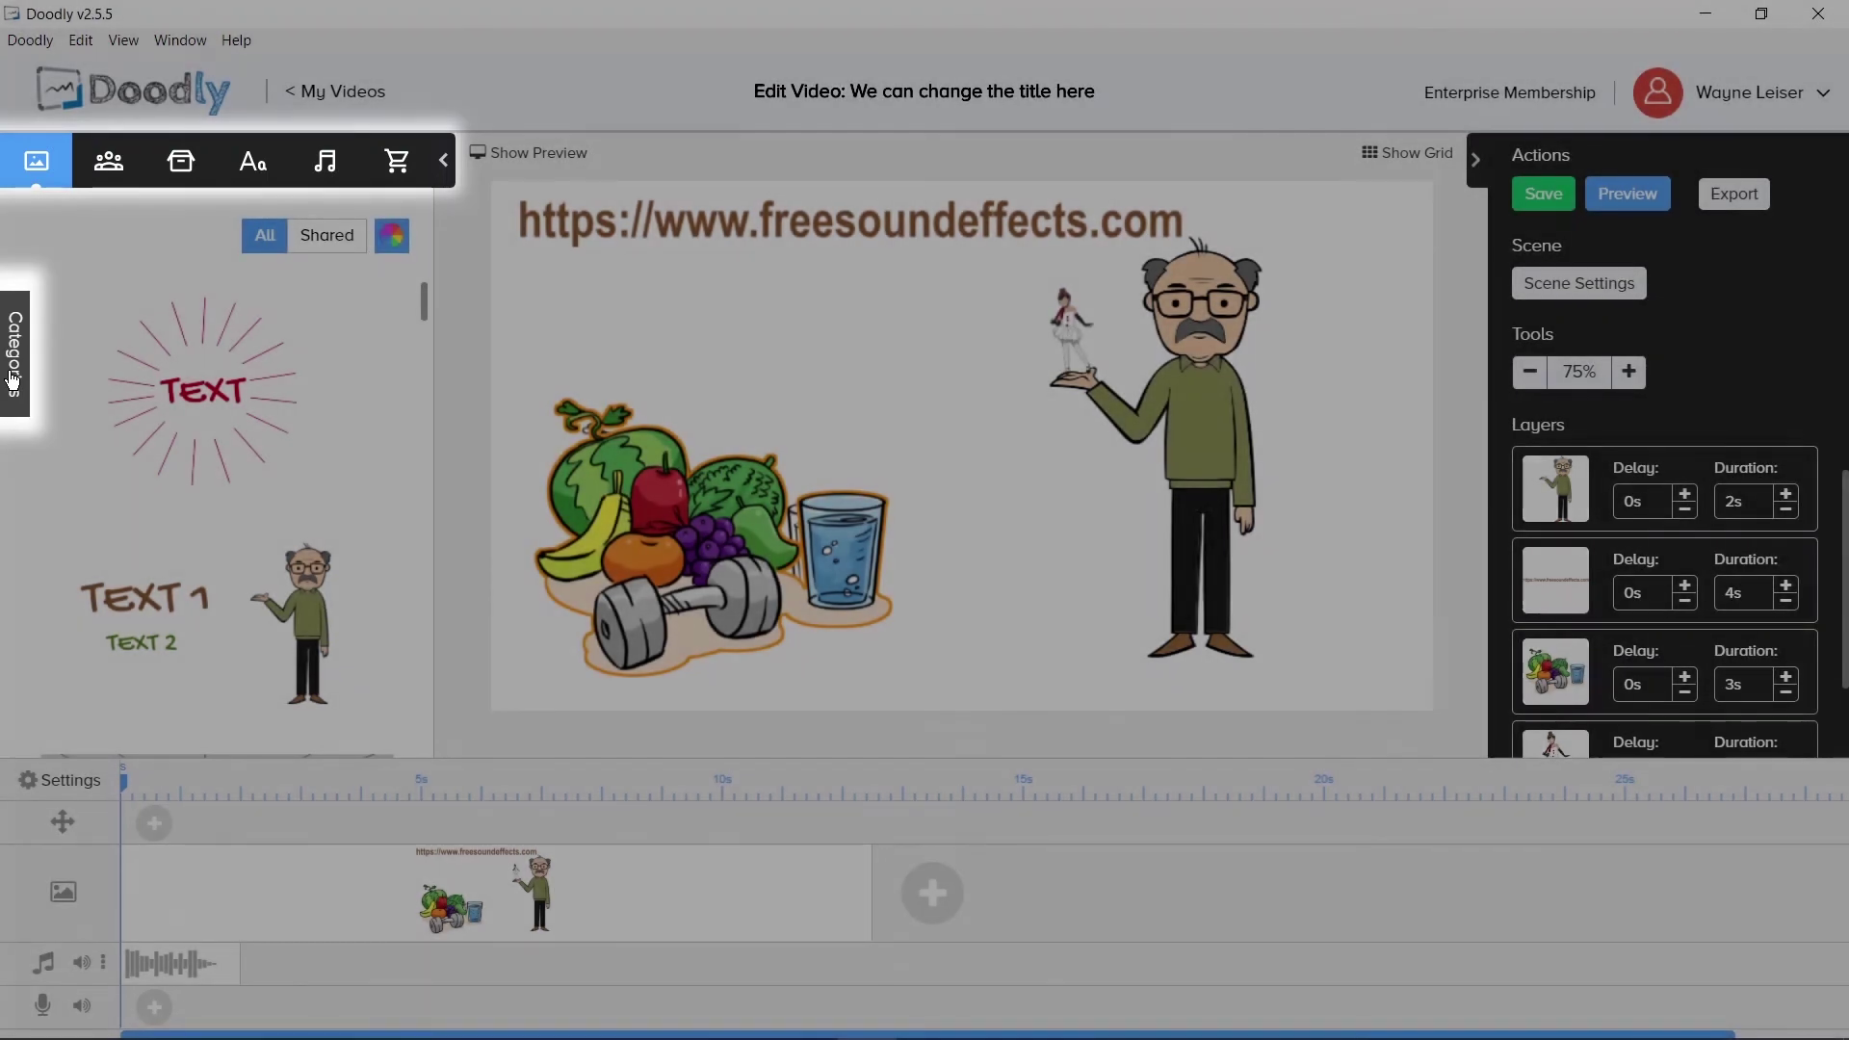
Filter images to My Library, then characters by My Library, Business, Casual and Trendy
click(12, 381)
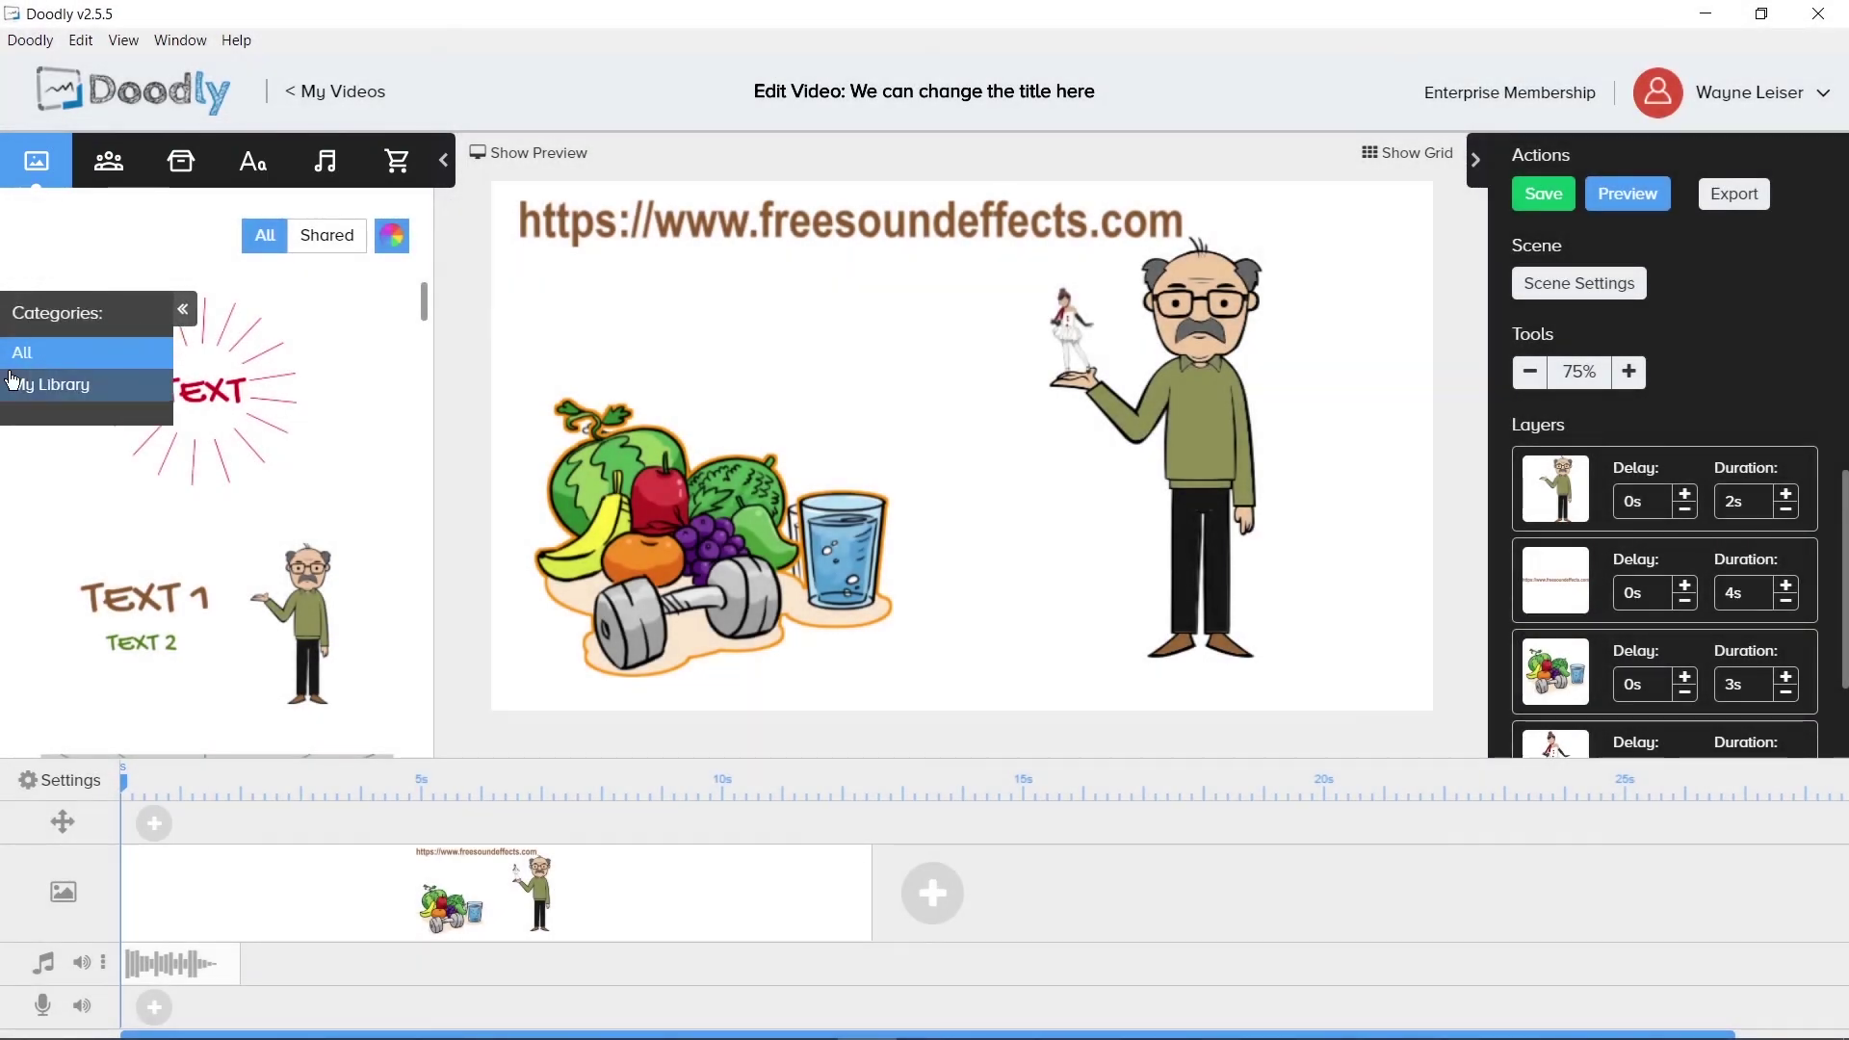
click(64, 387)
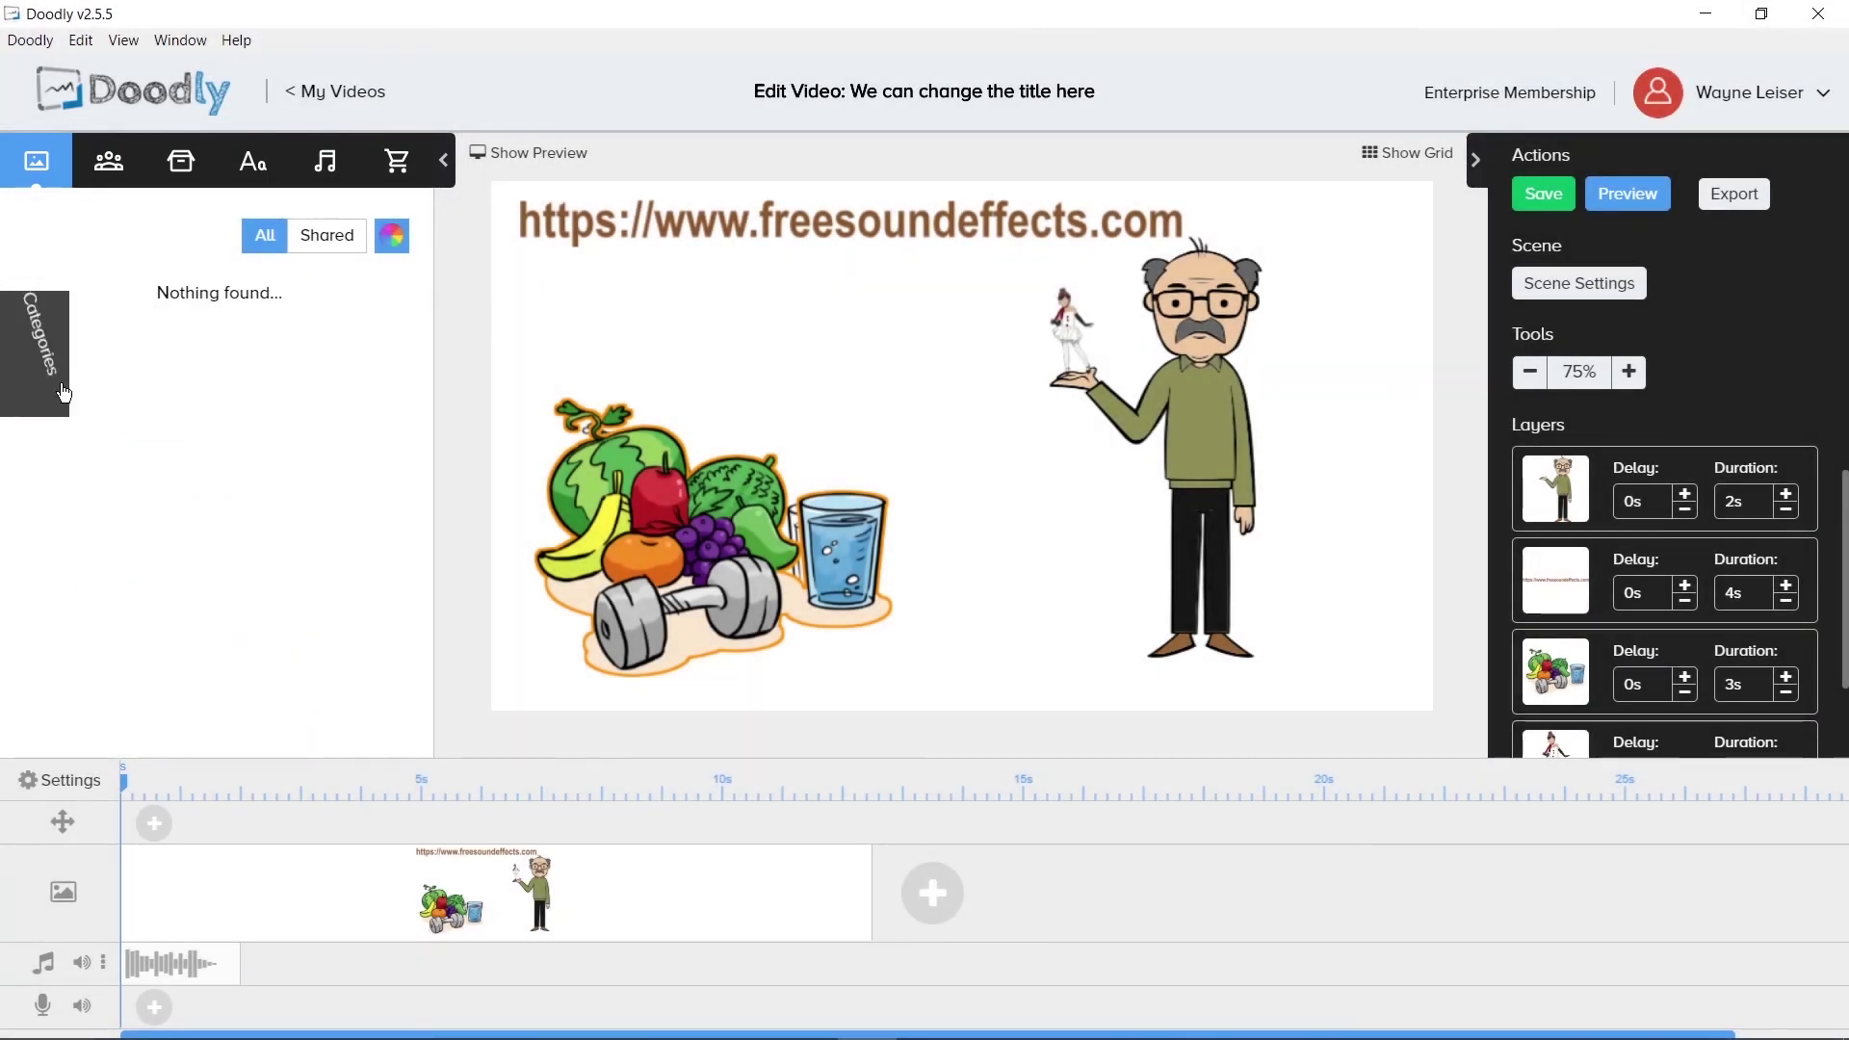
click(102, 169)
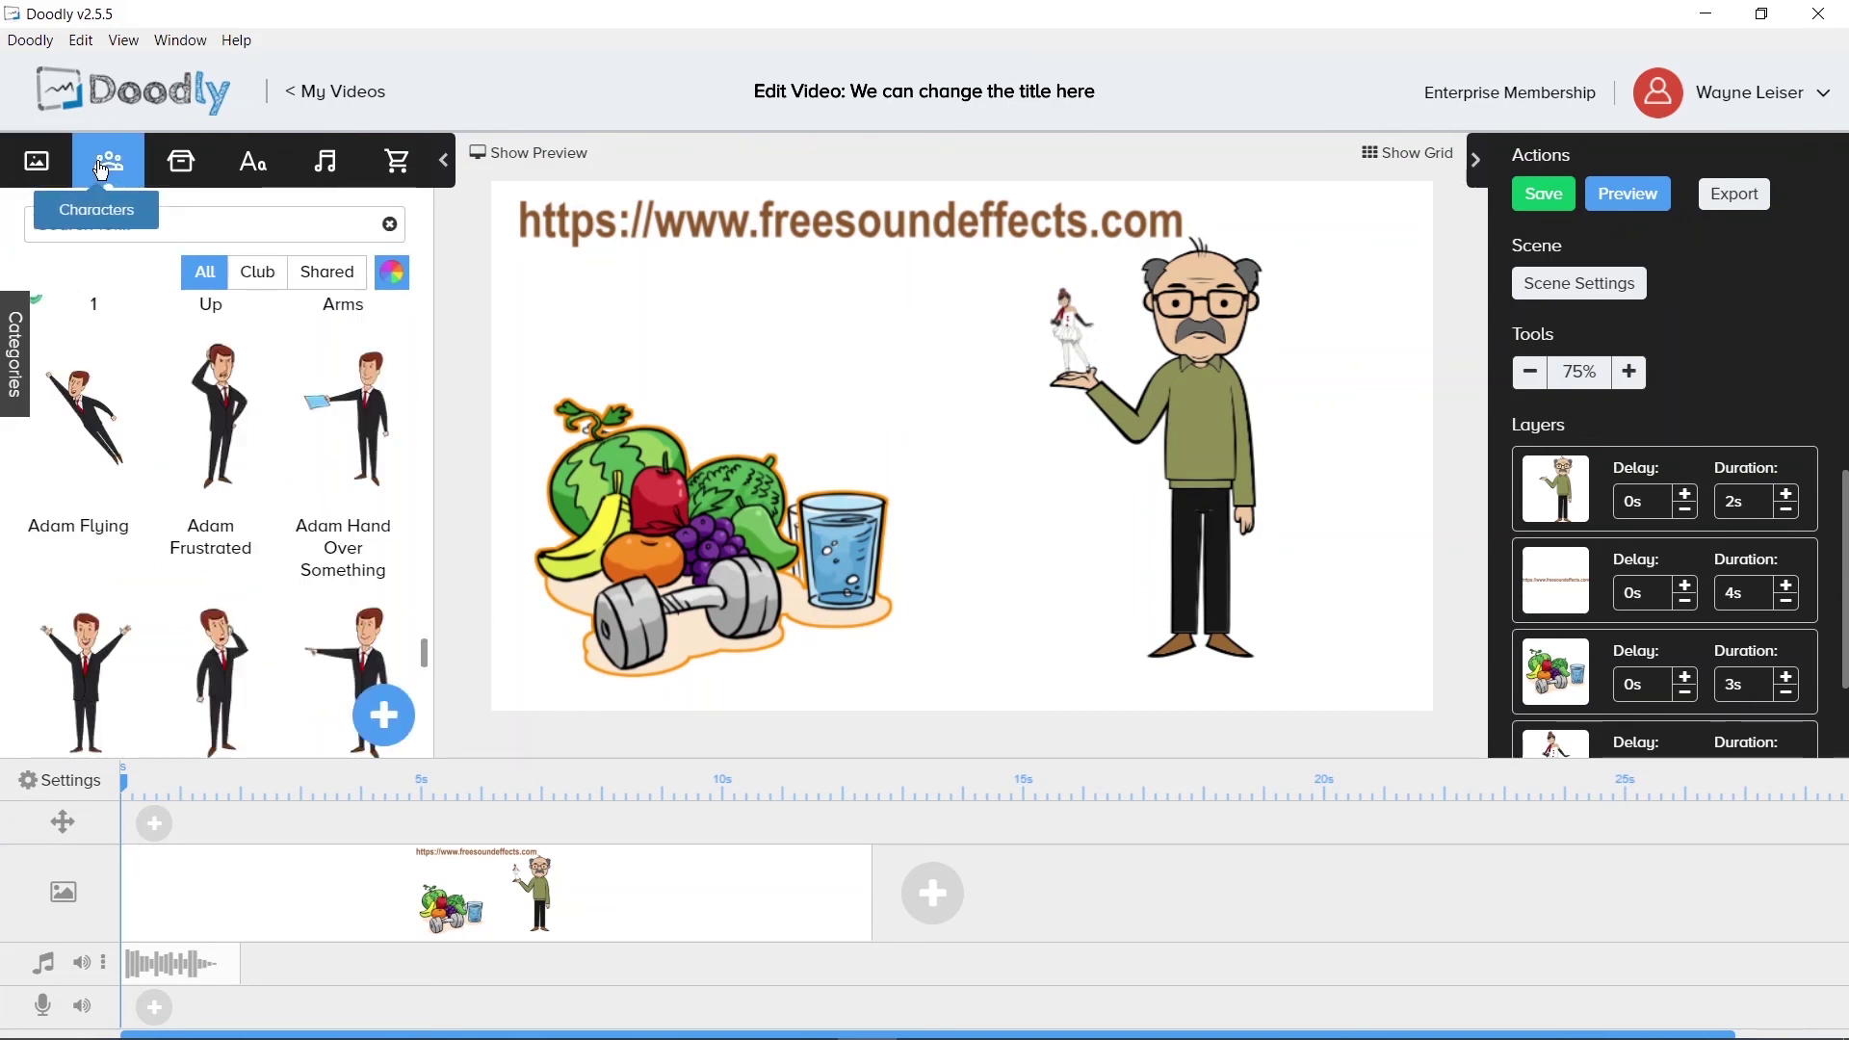
click(15, 359)
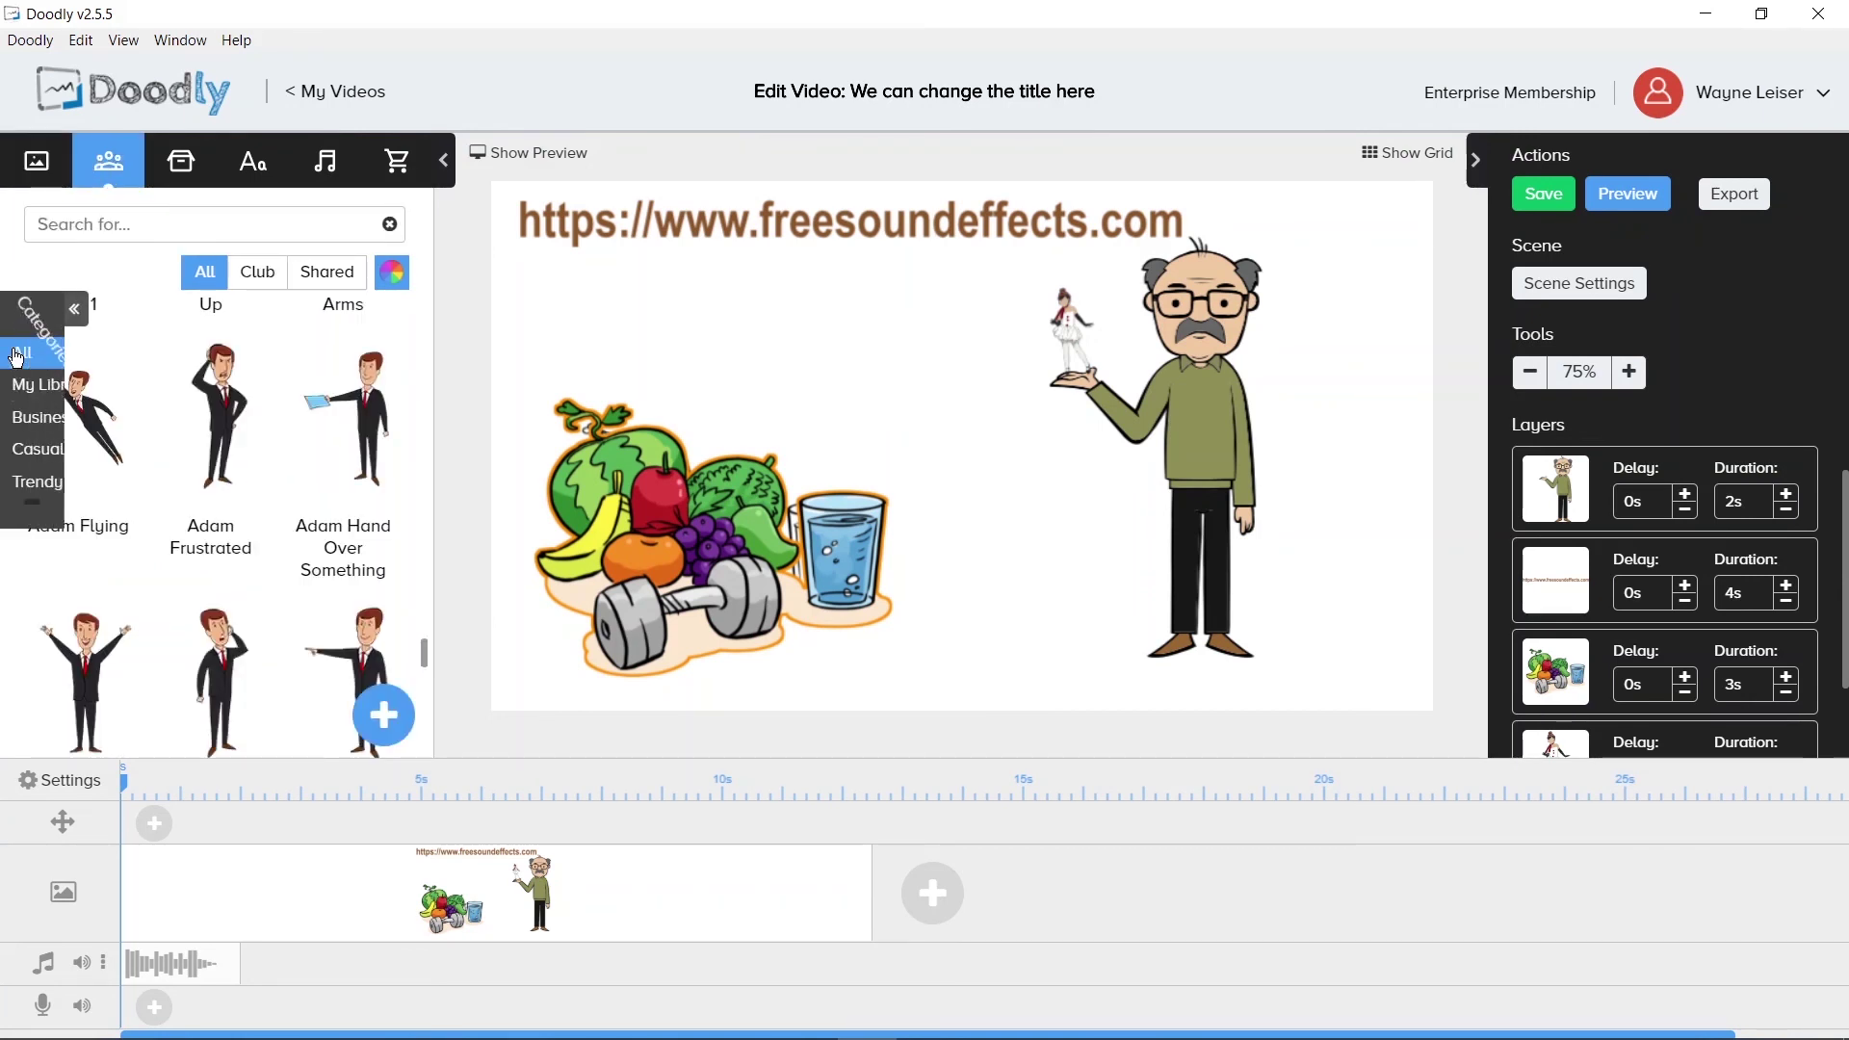
click(42, 390)
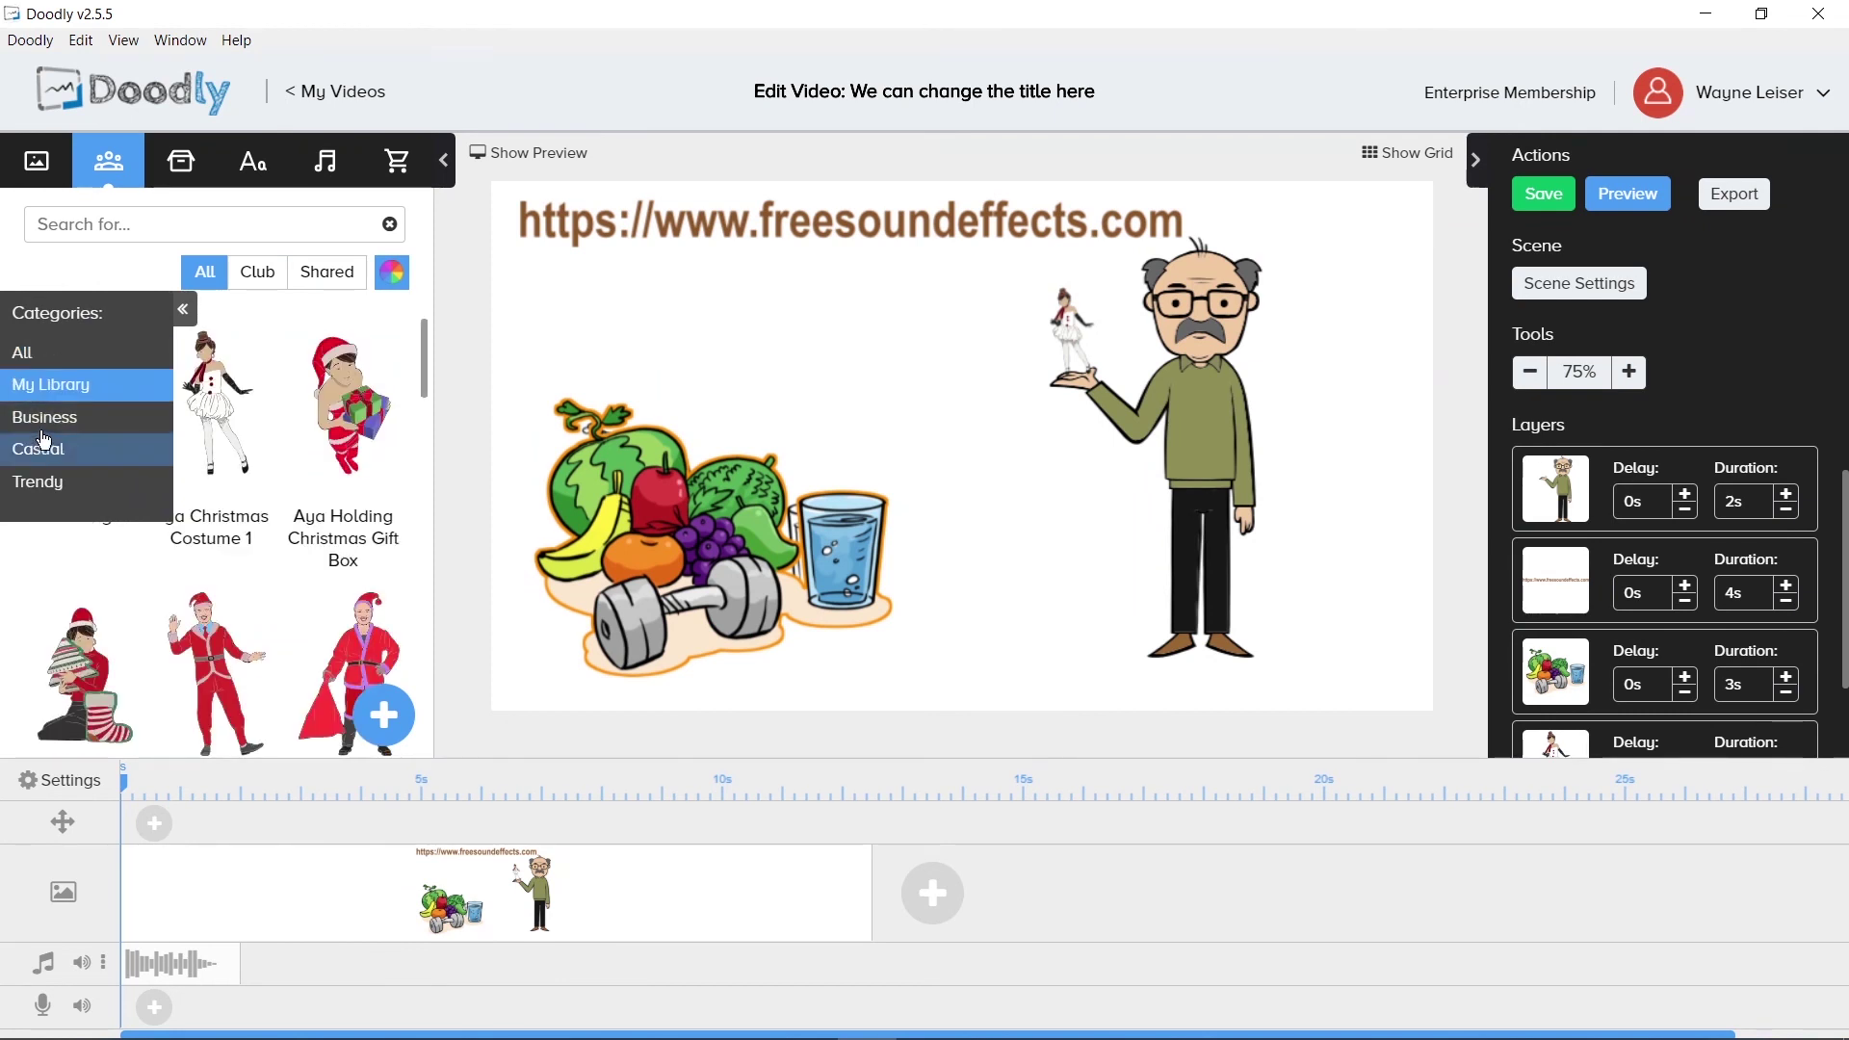
click(47, 424)
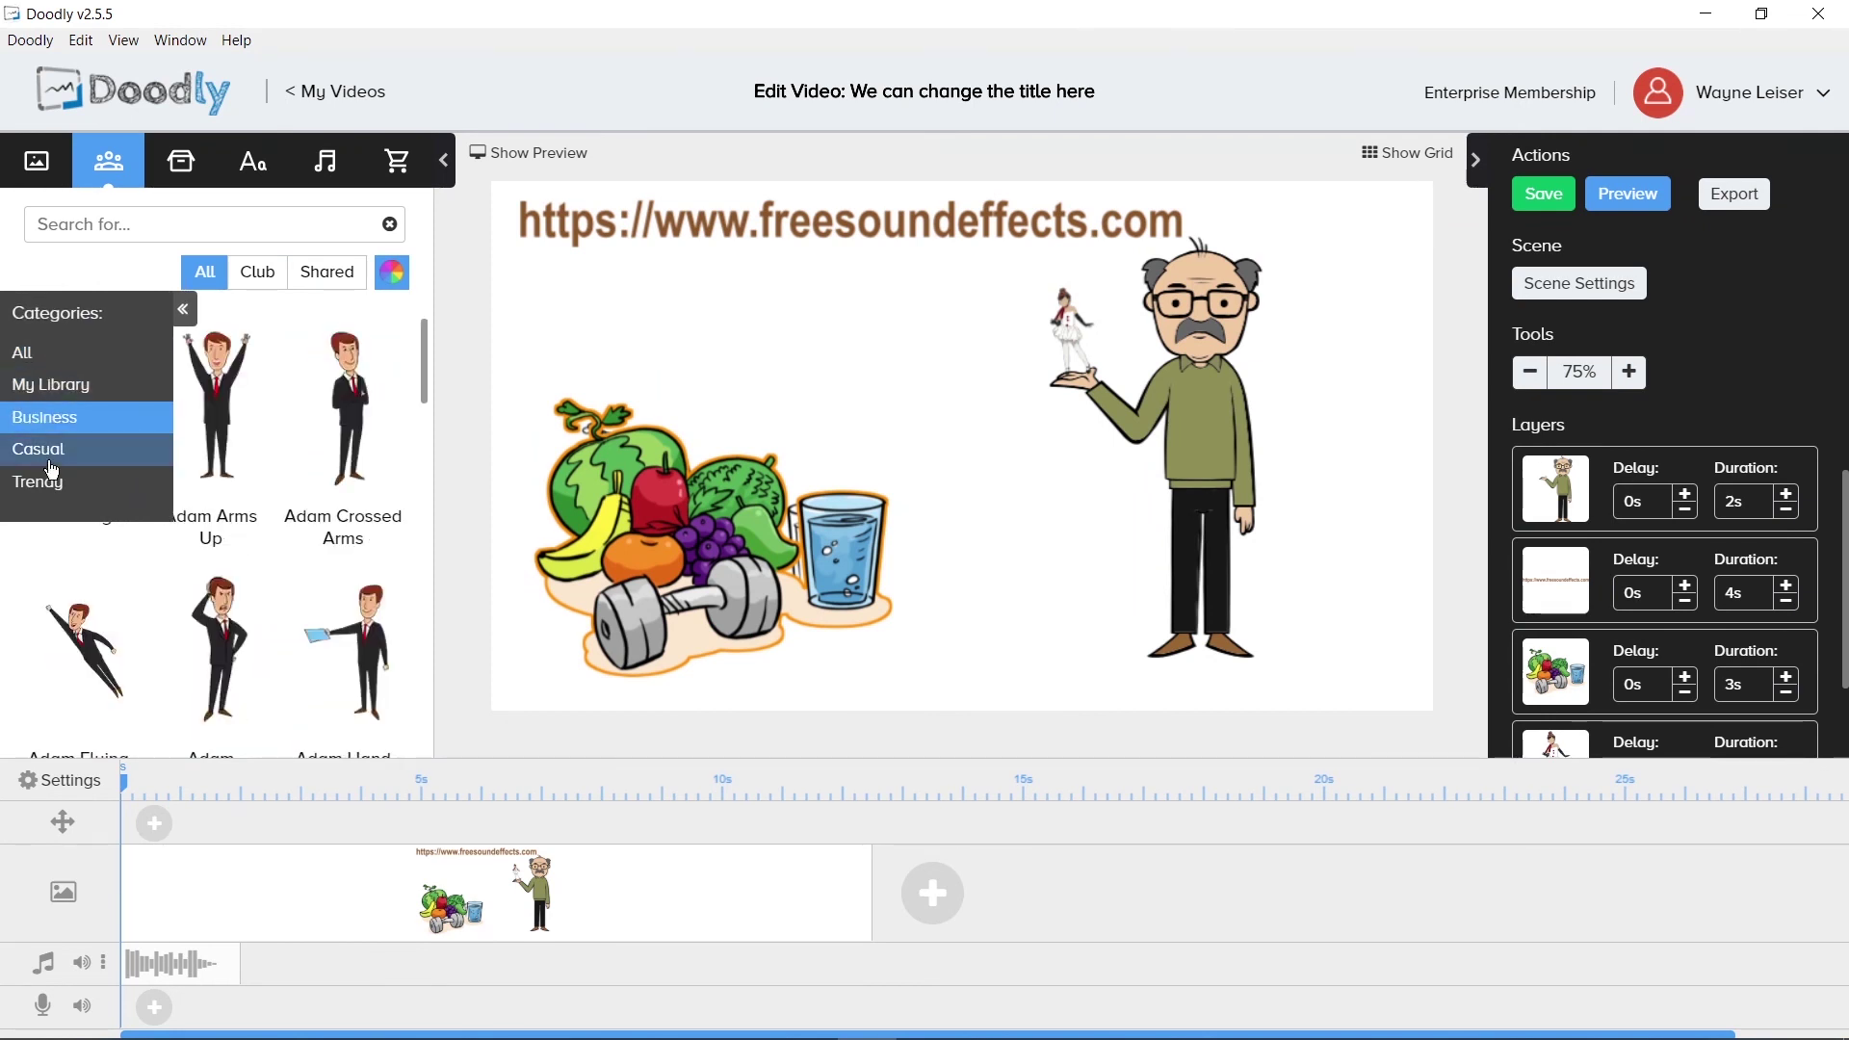
click(50, 461)
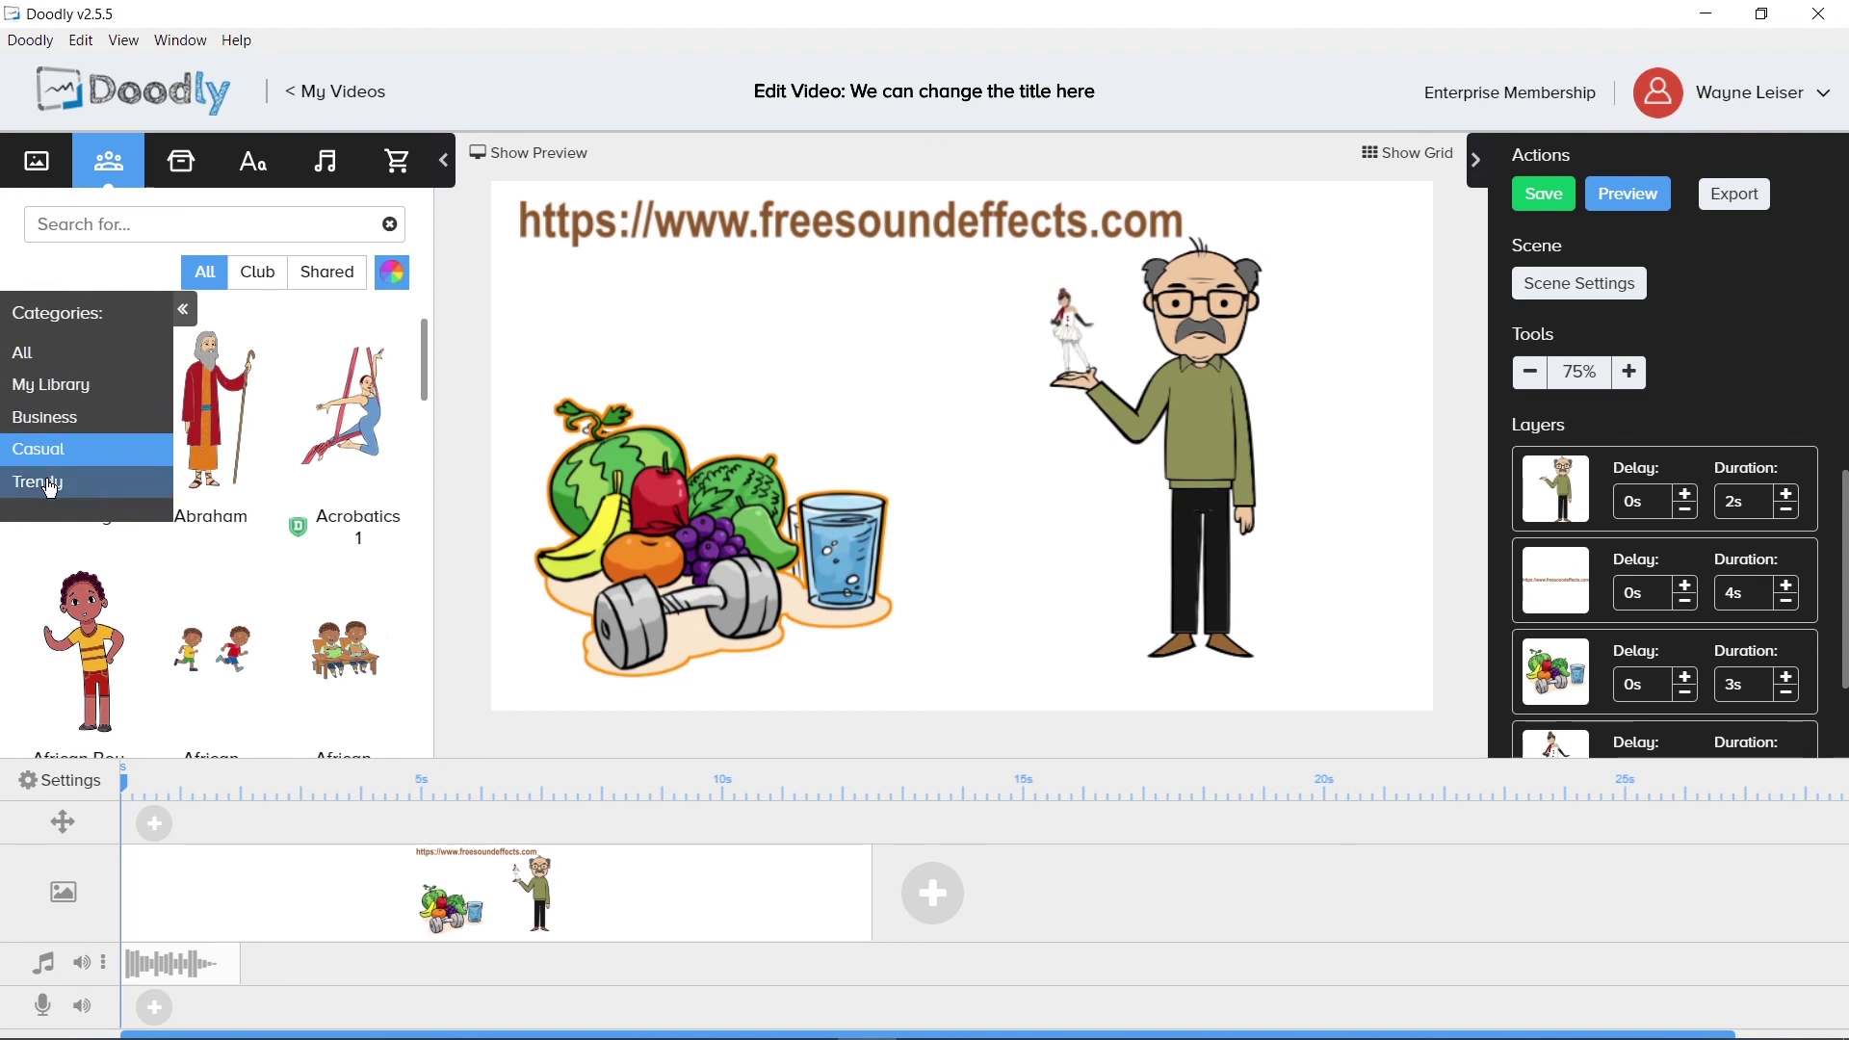
click(50, 482)
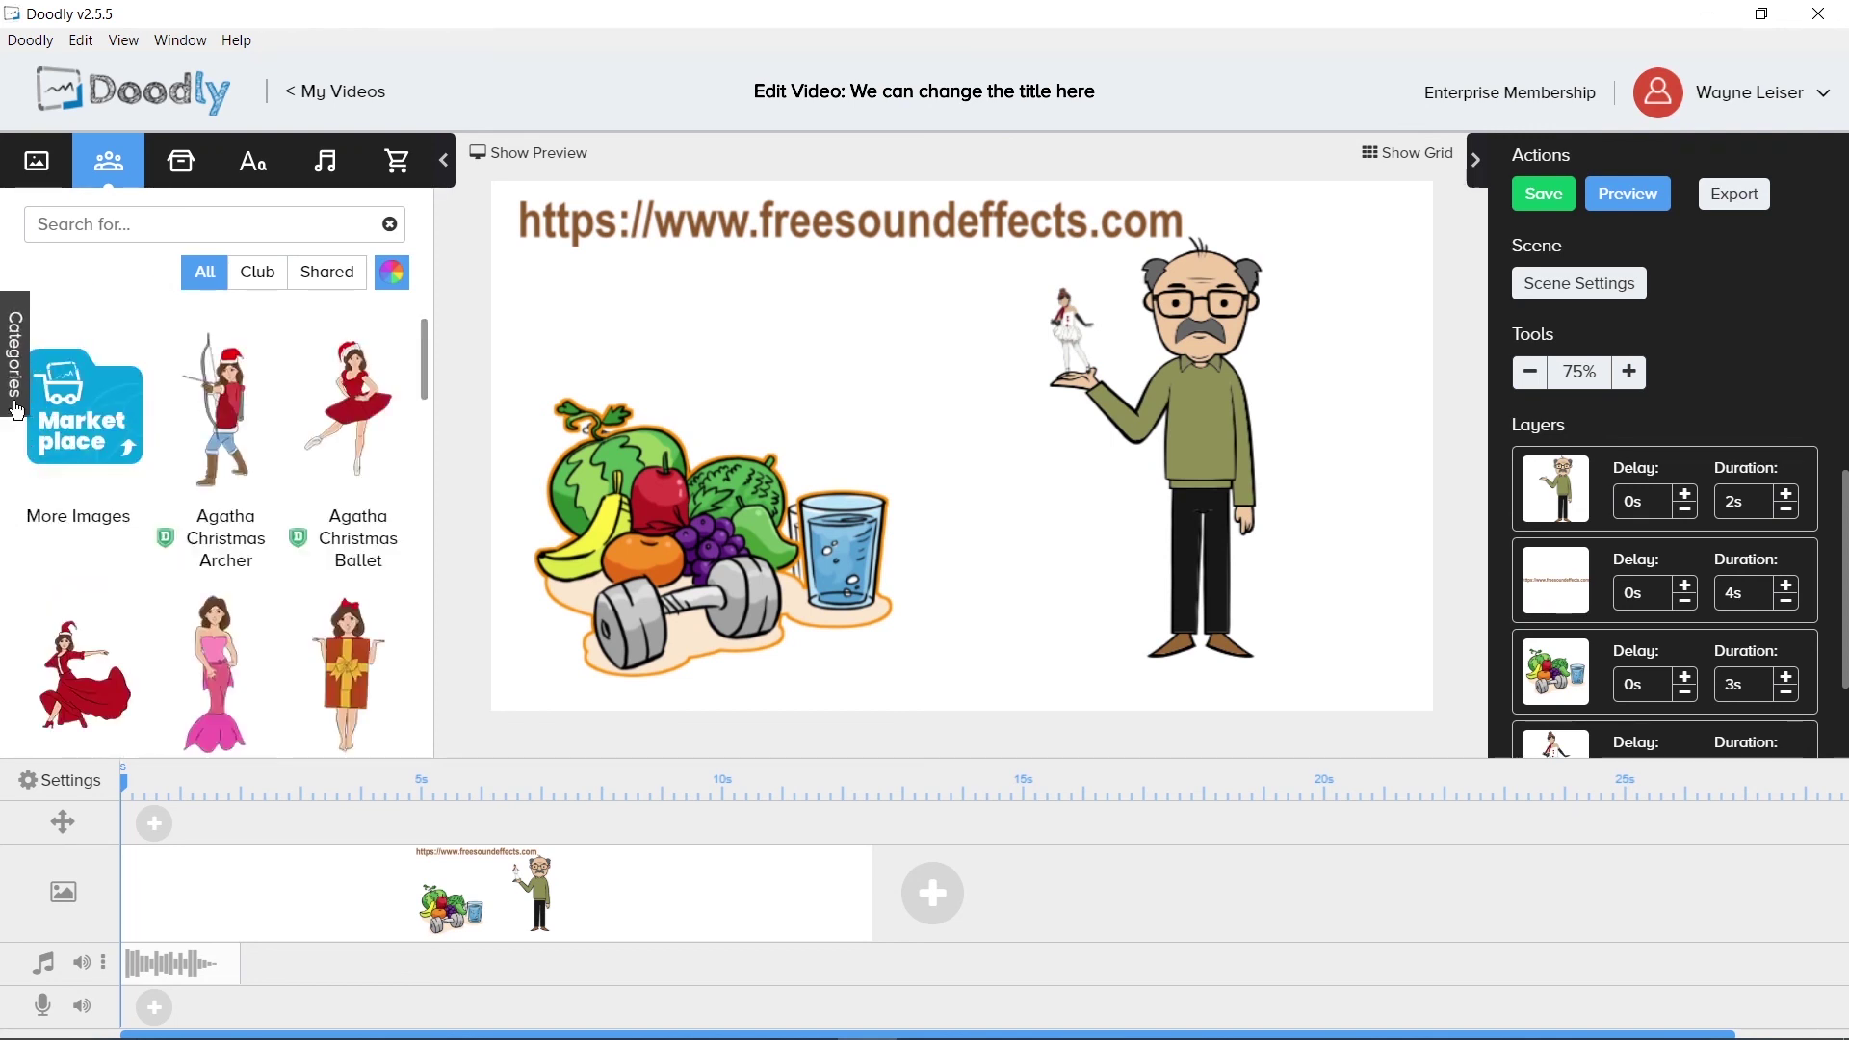
Filter props to My Library and back to All, then show the text font list
click(180, 164)
click(14, 337)
click(48, 390)
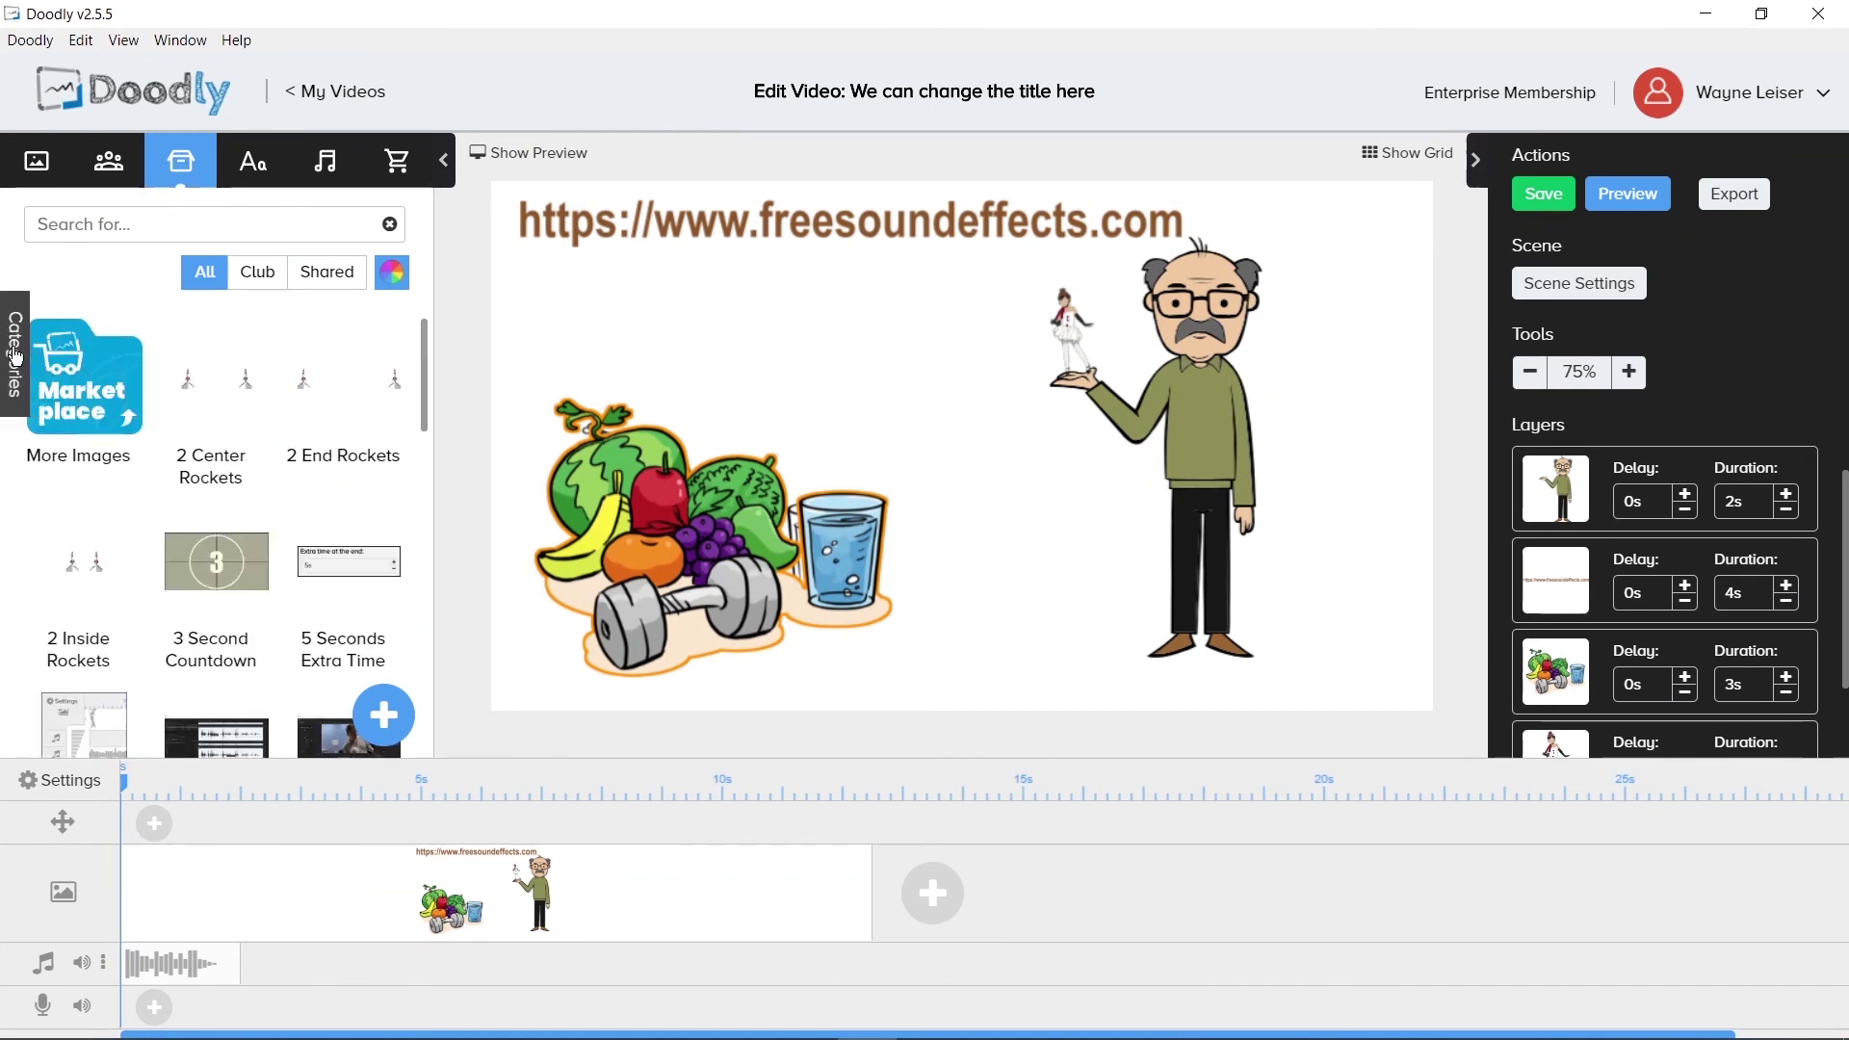
click(19, 356)
click(24, 356)
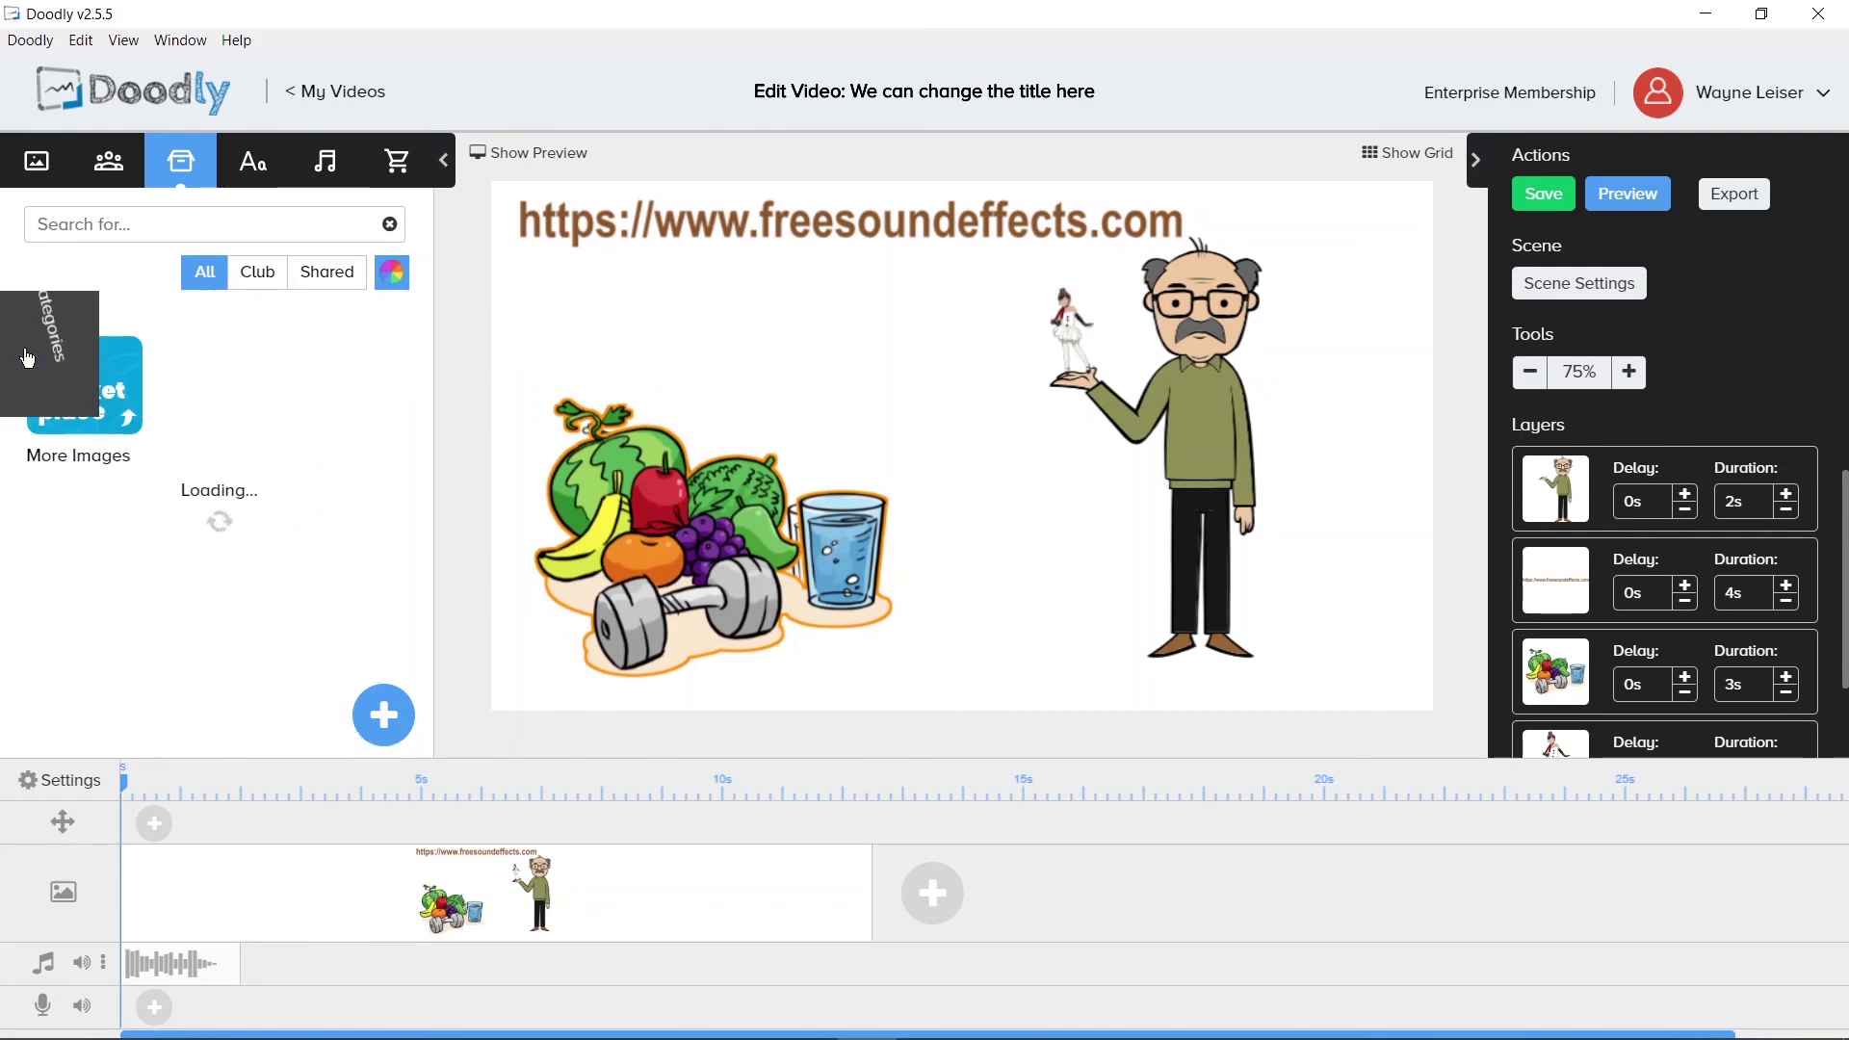
click(266, 166)
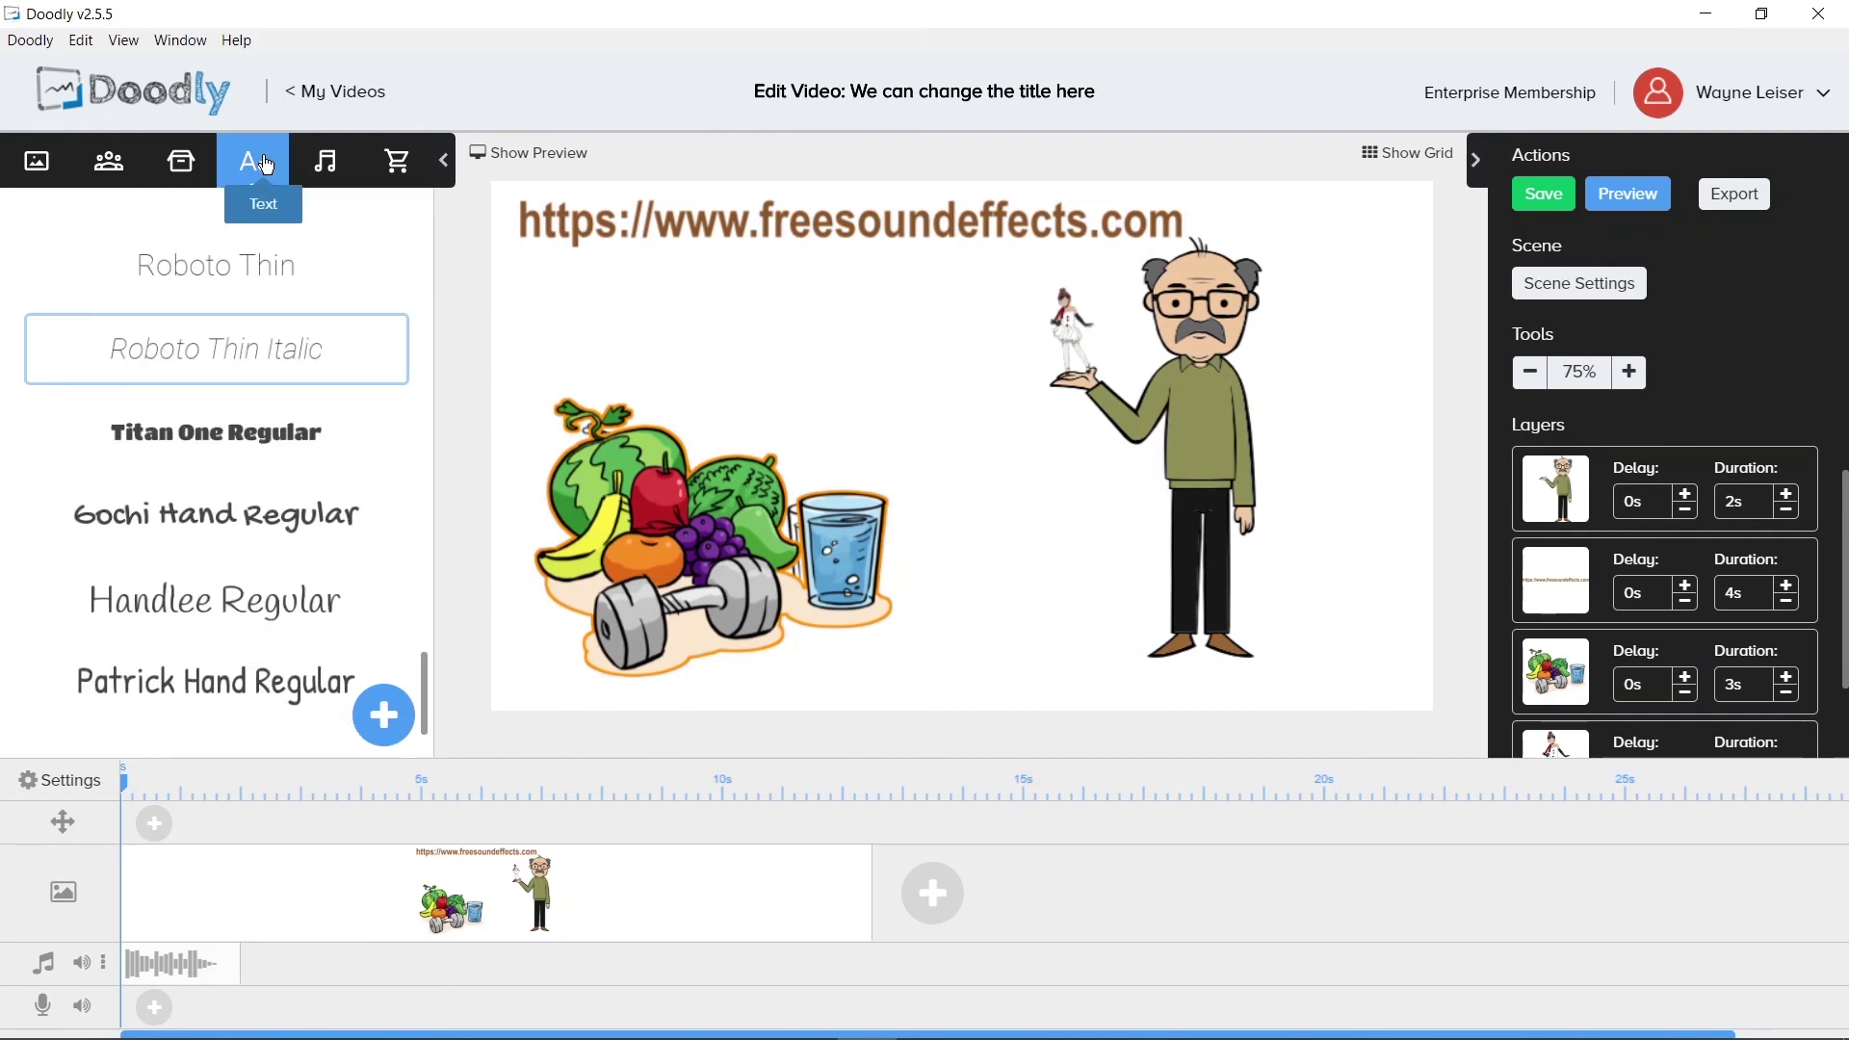
Filter the sound library by Sound Effects, Music, then My Library
click(323, 171)
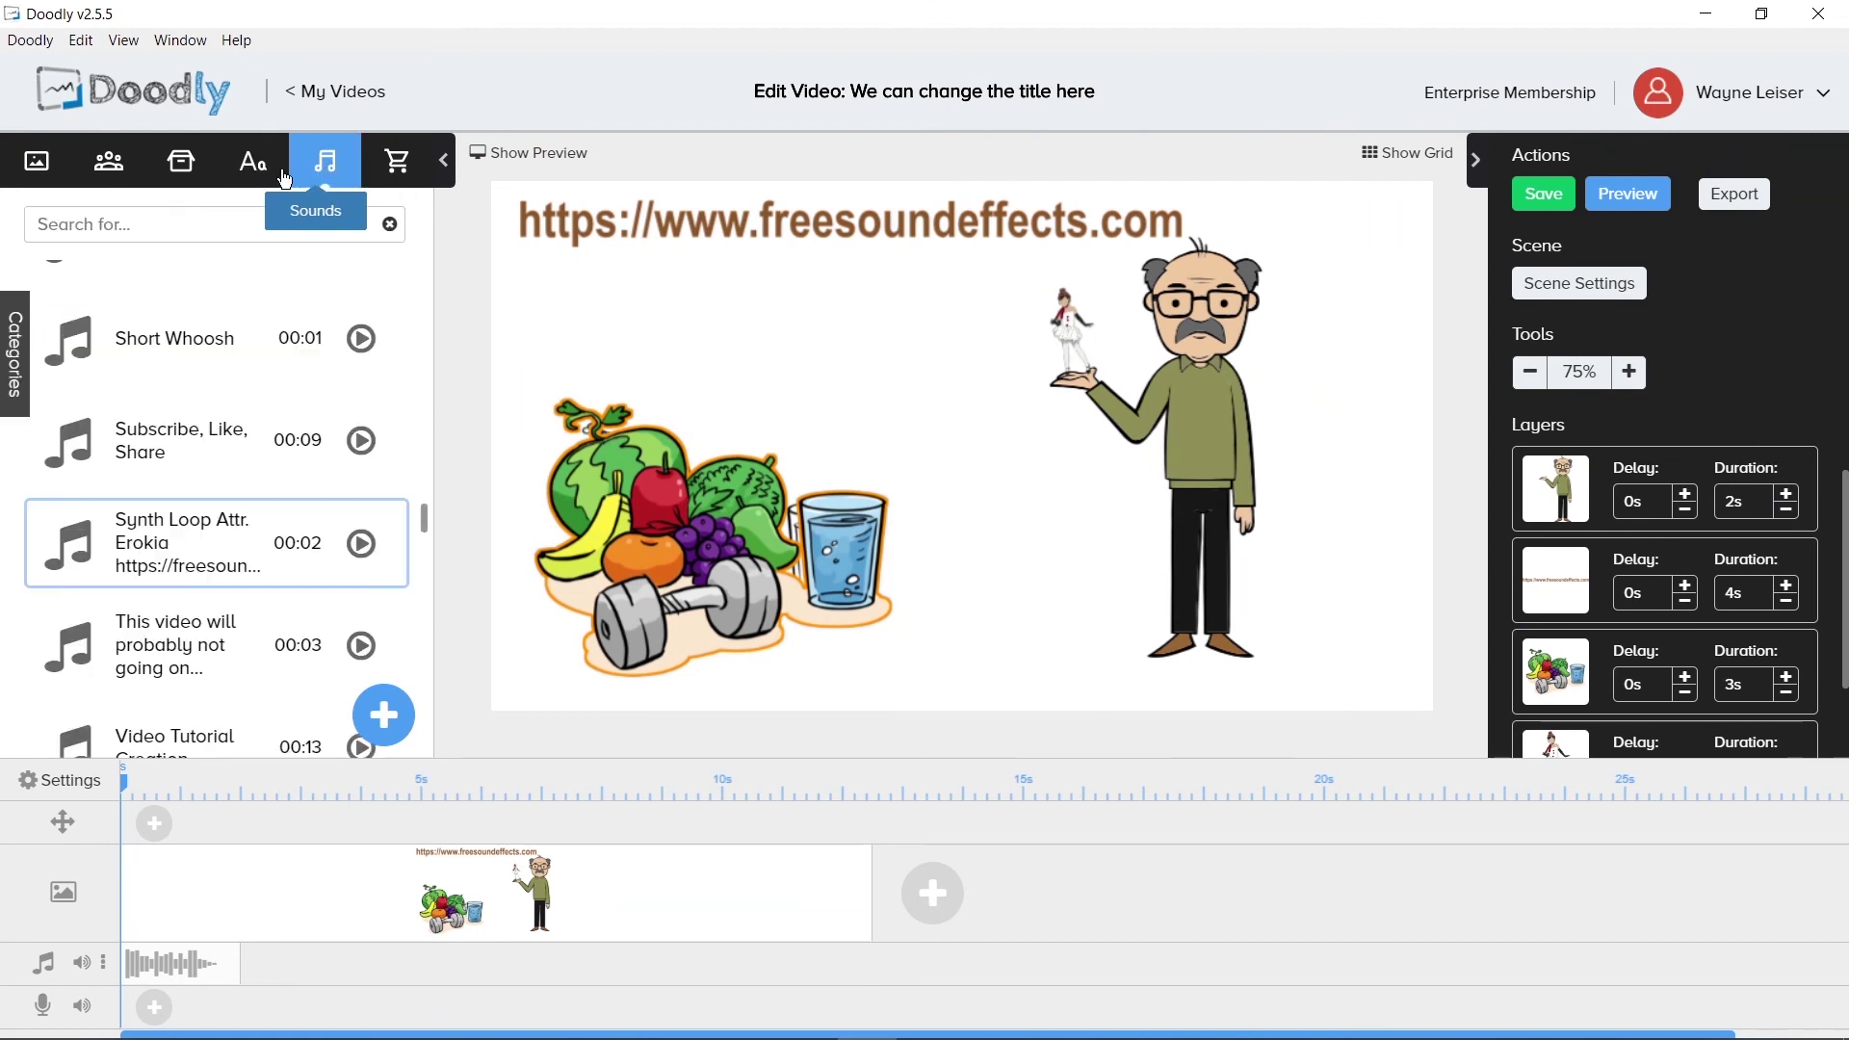
click(13, 351)
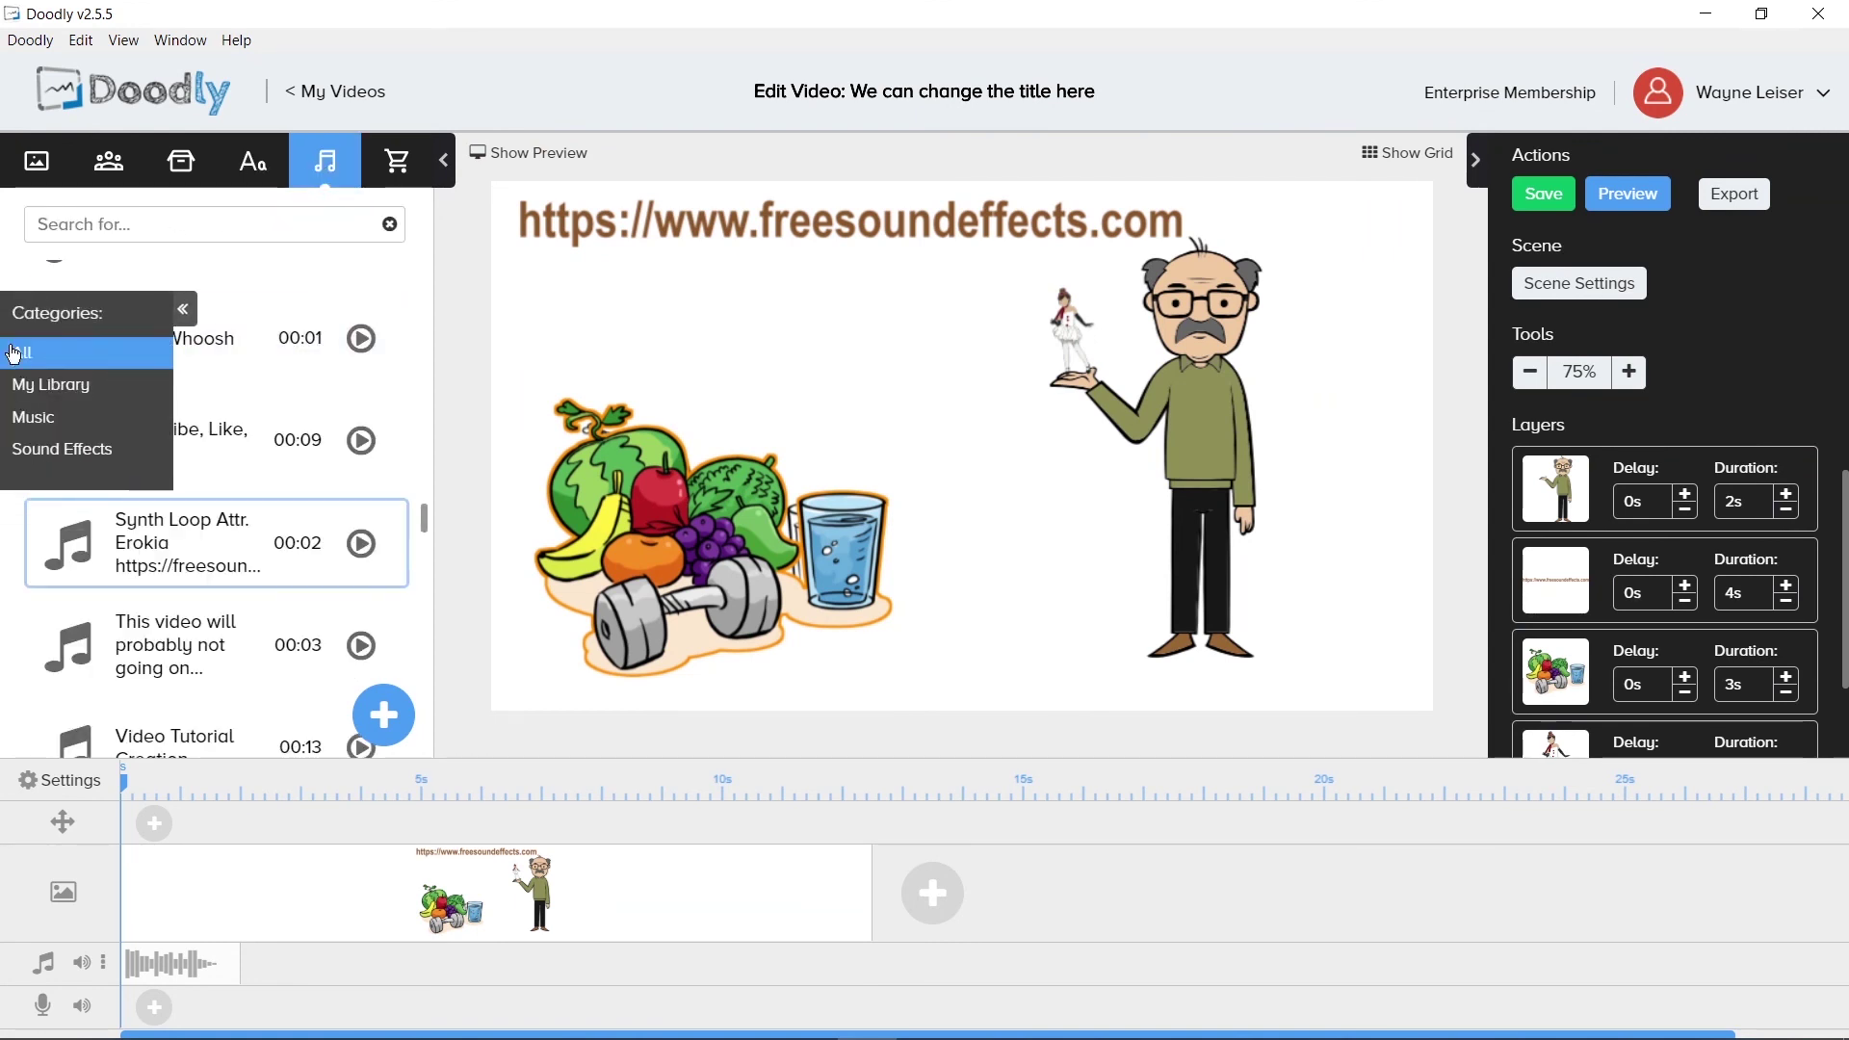
click(38, 449)
click(8, 359)
click(28, 422)
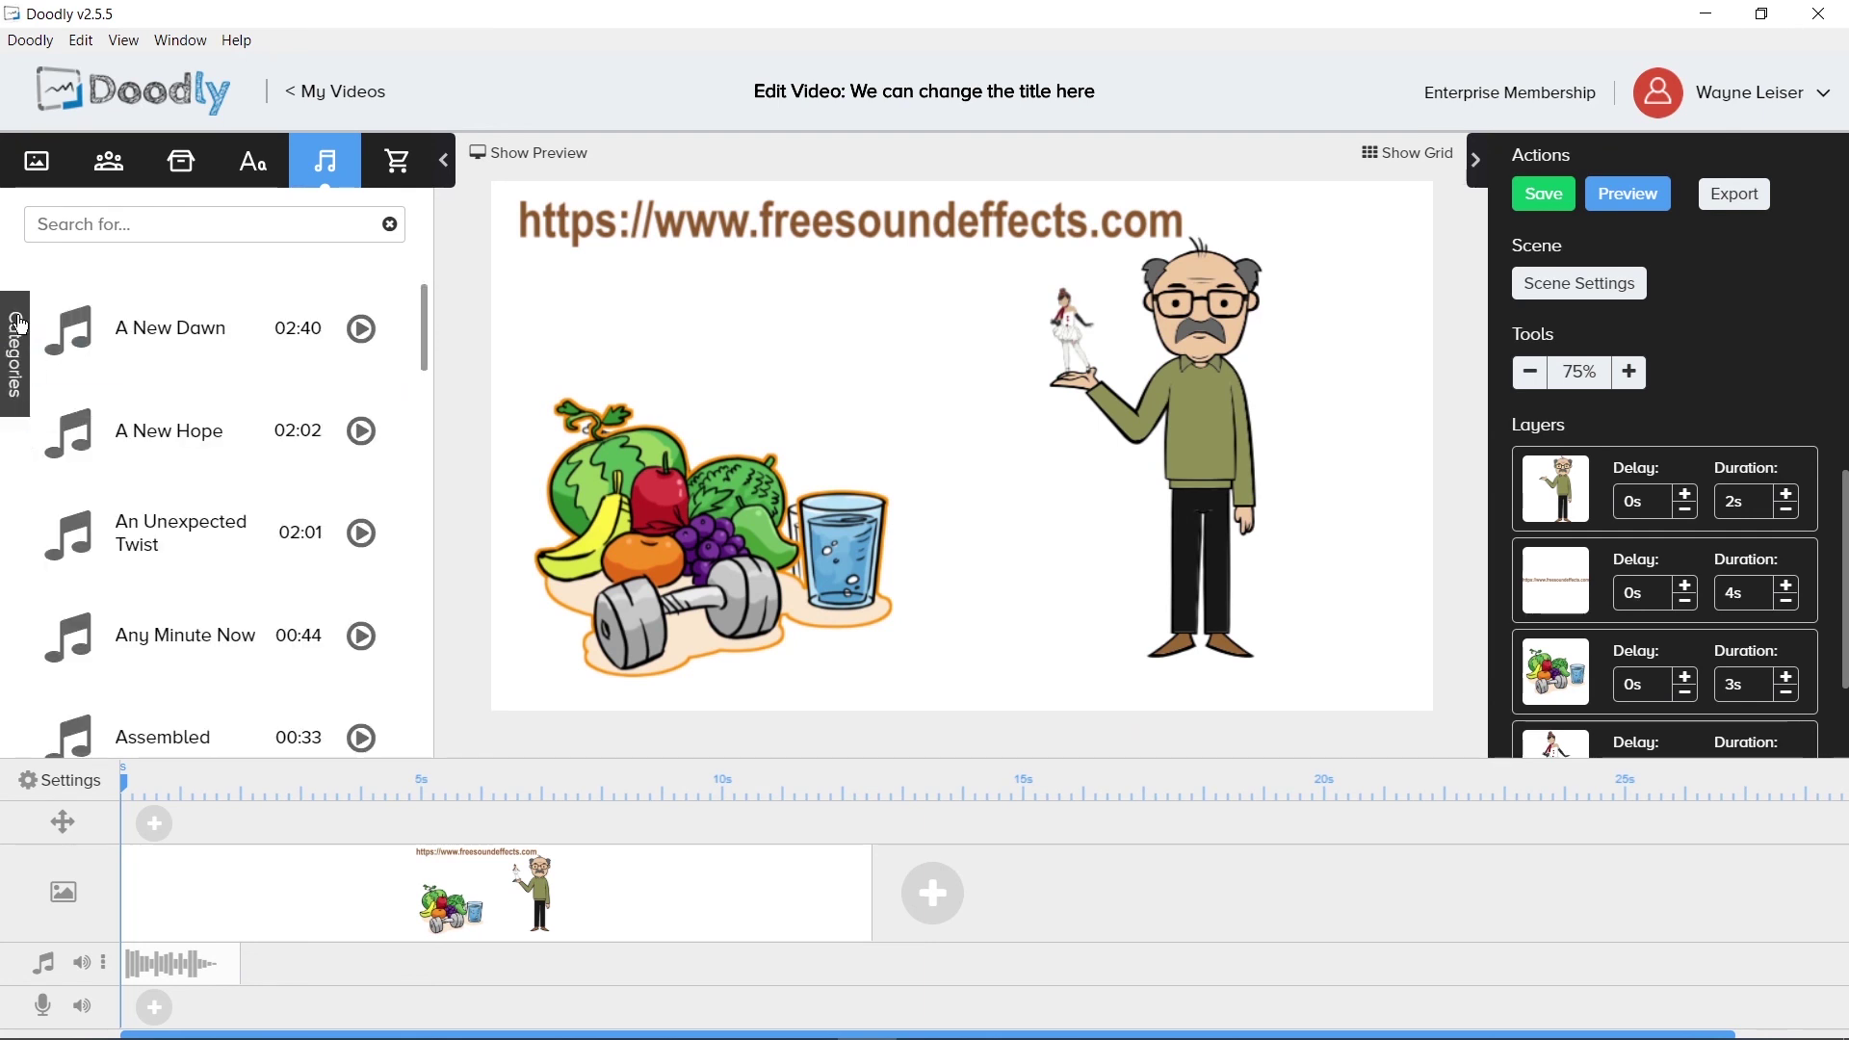
click(15, 385)
click(49, 390)
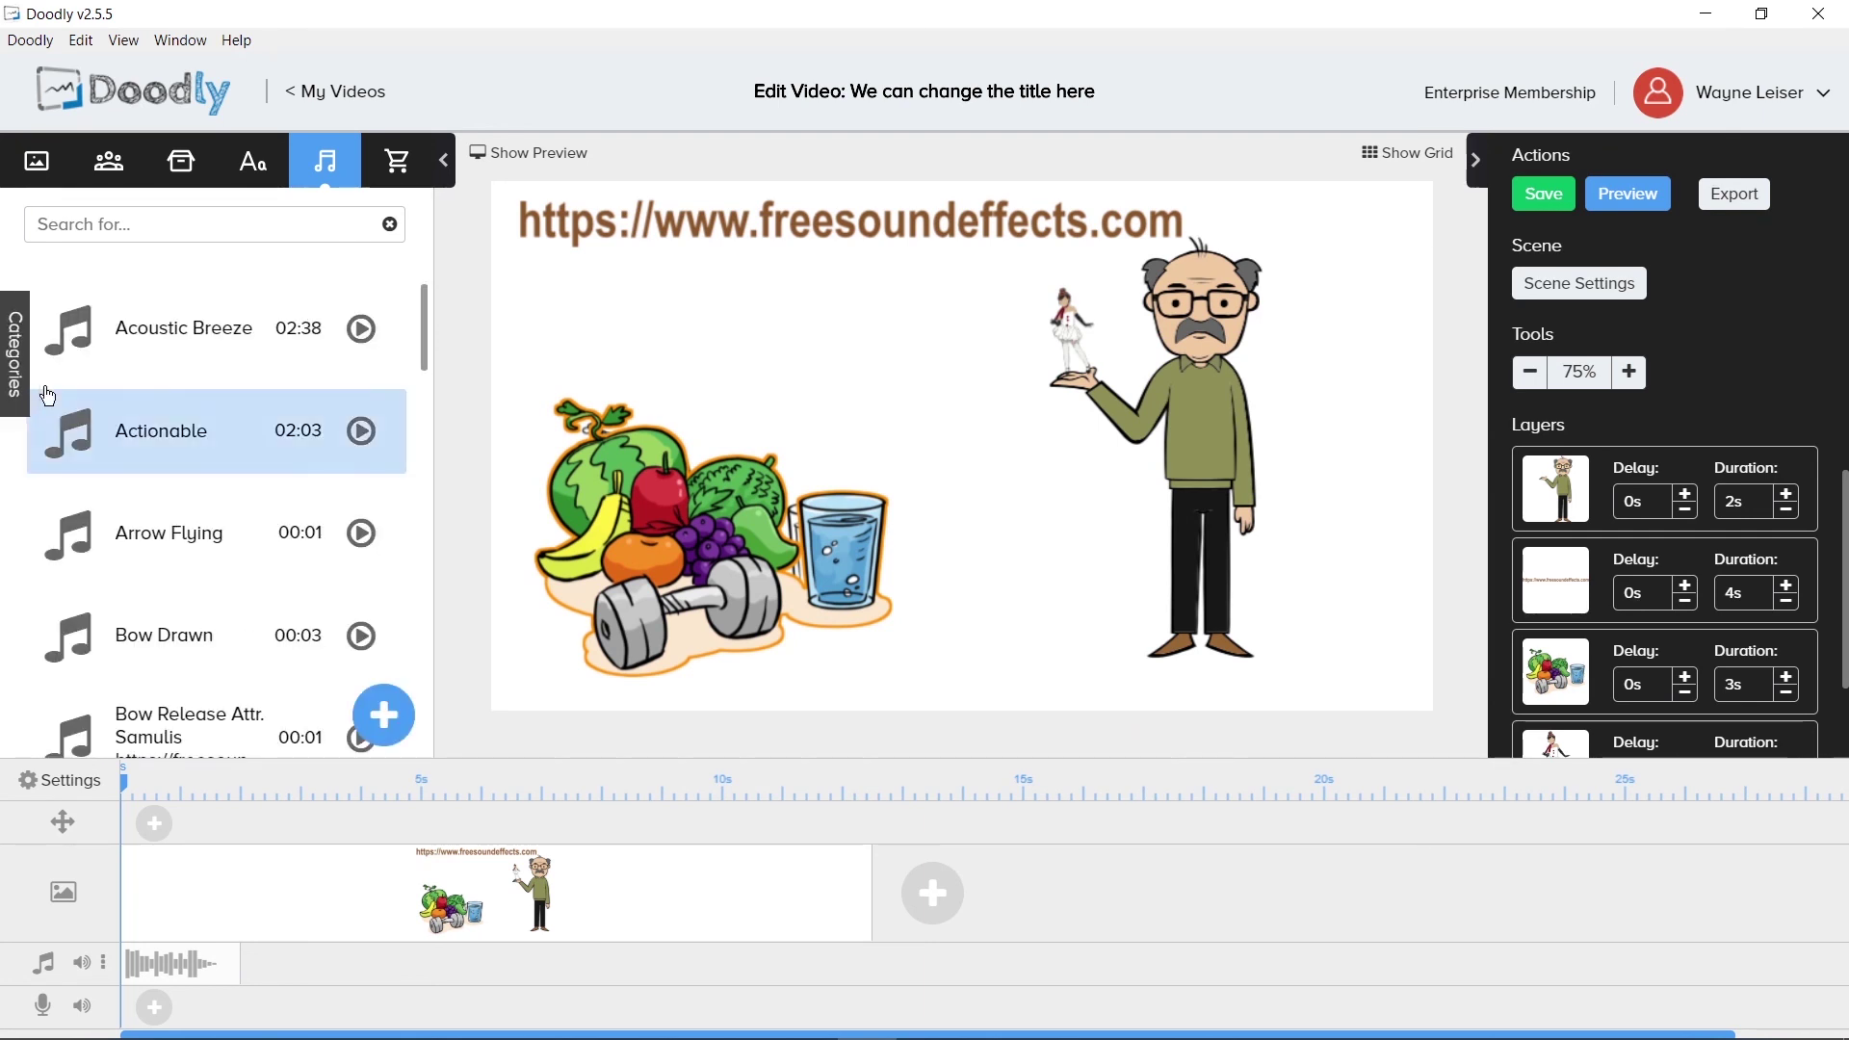
click(18, 347)
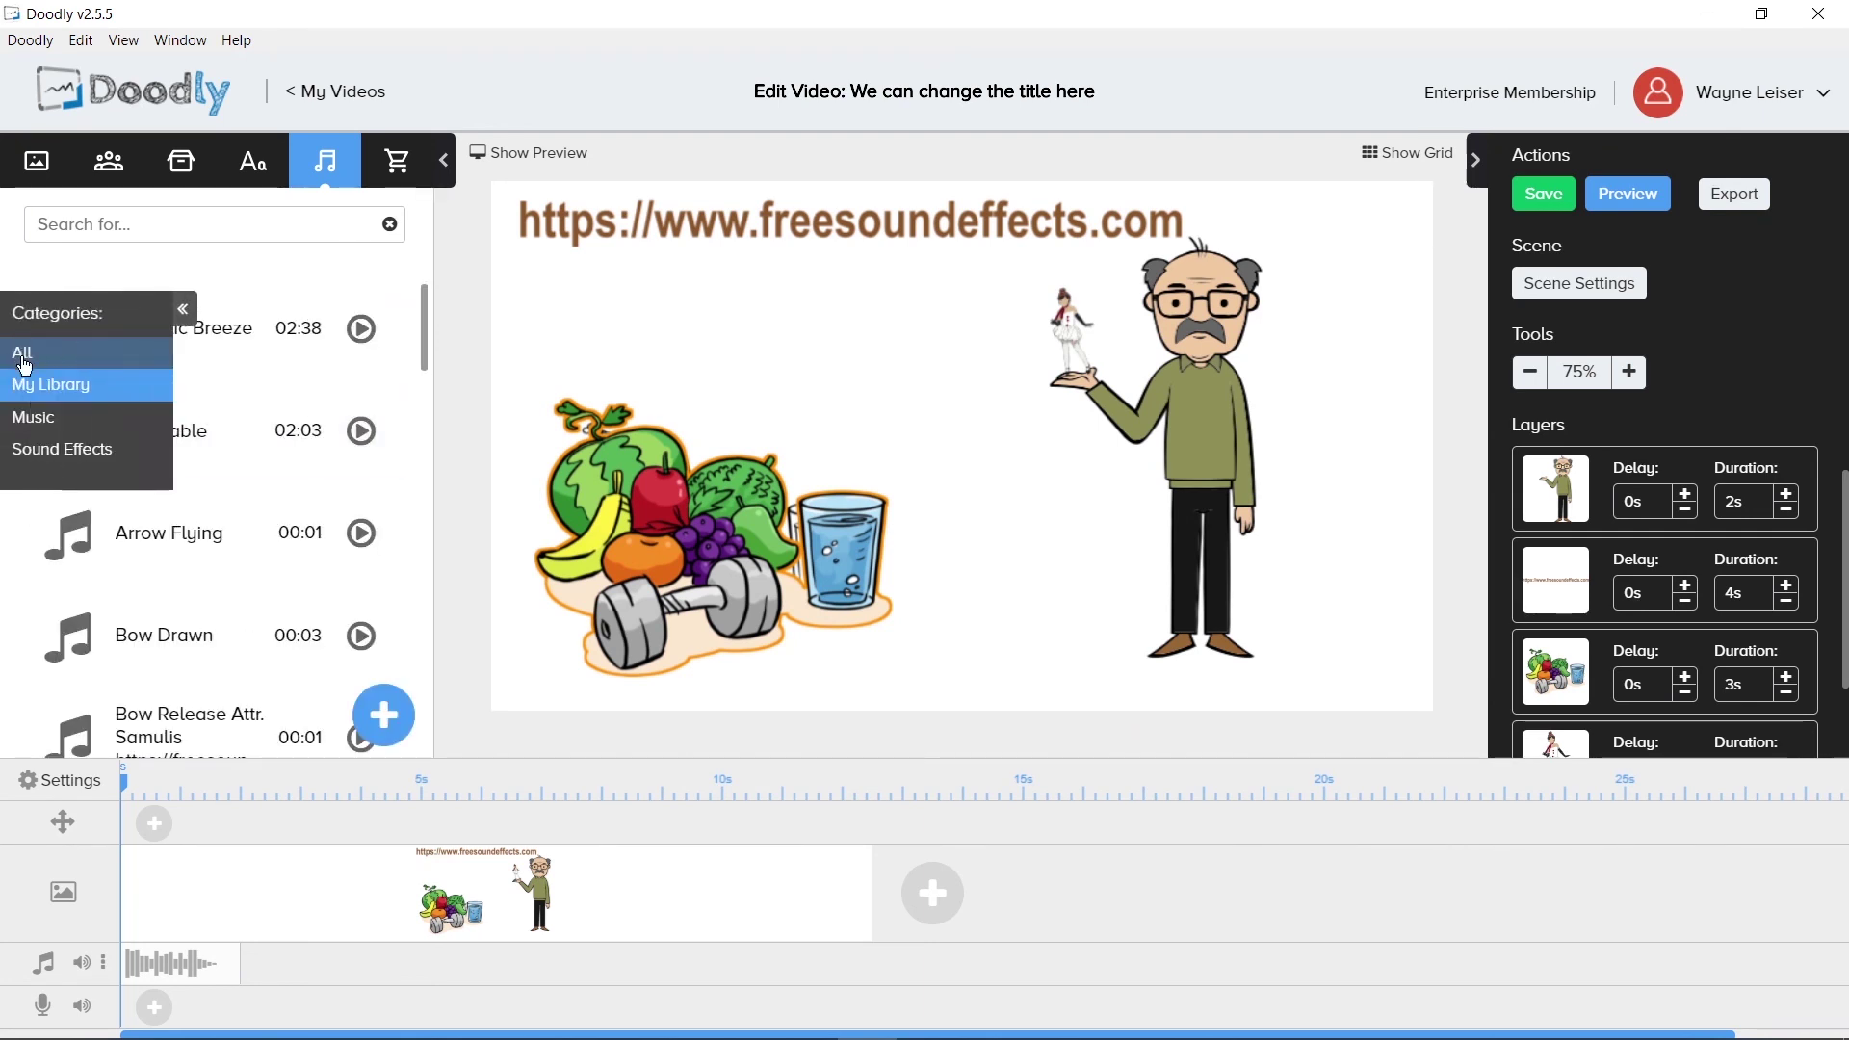
click(25, 363)
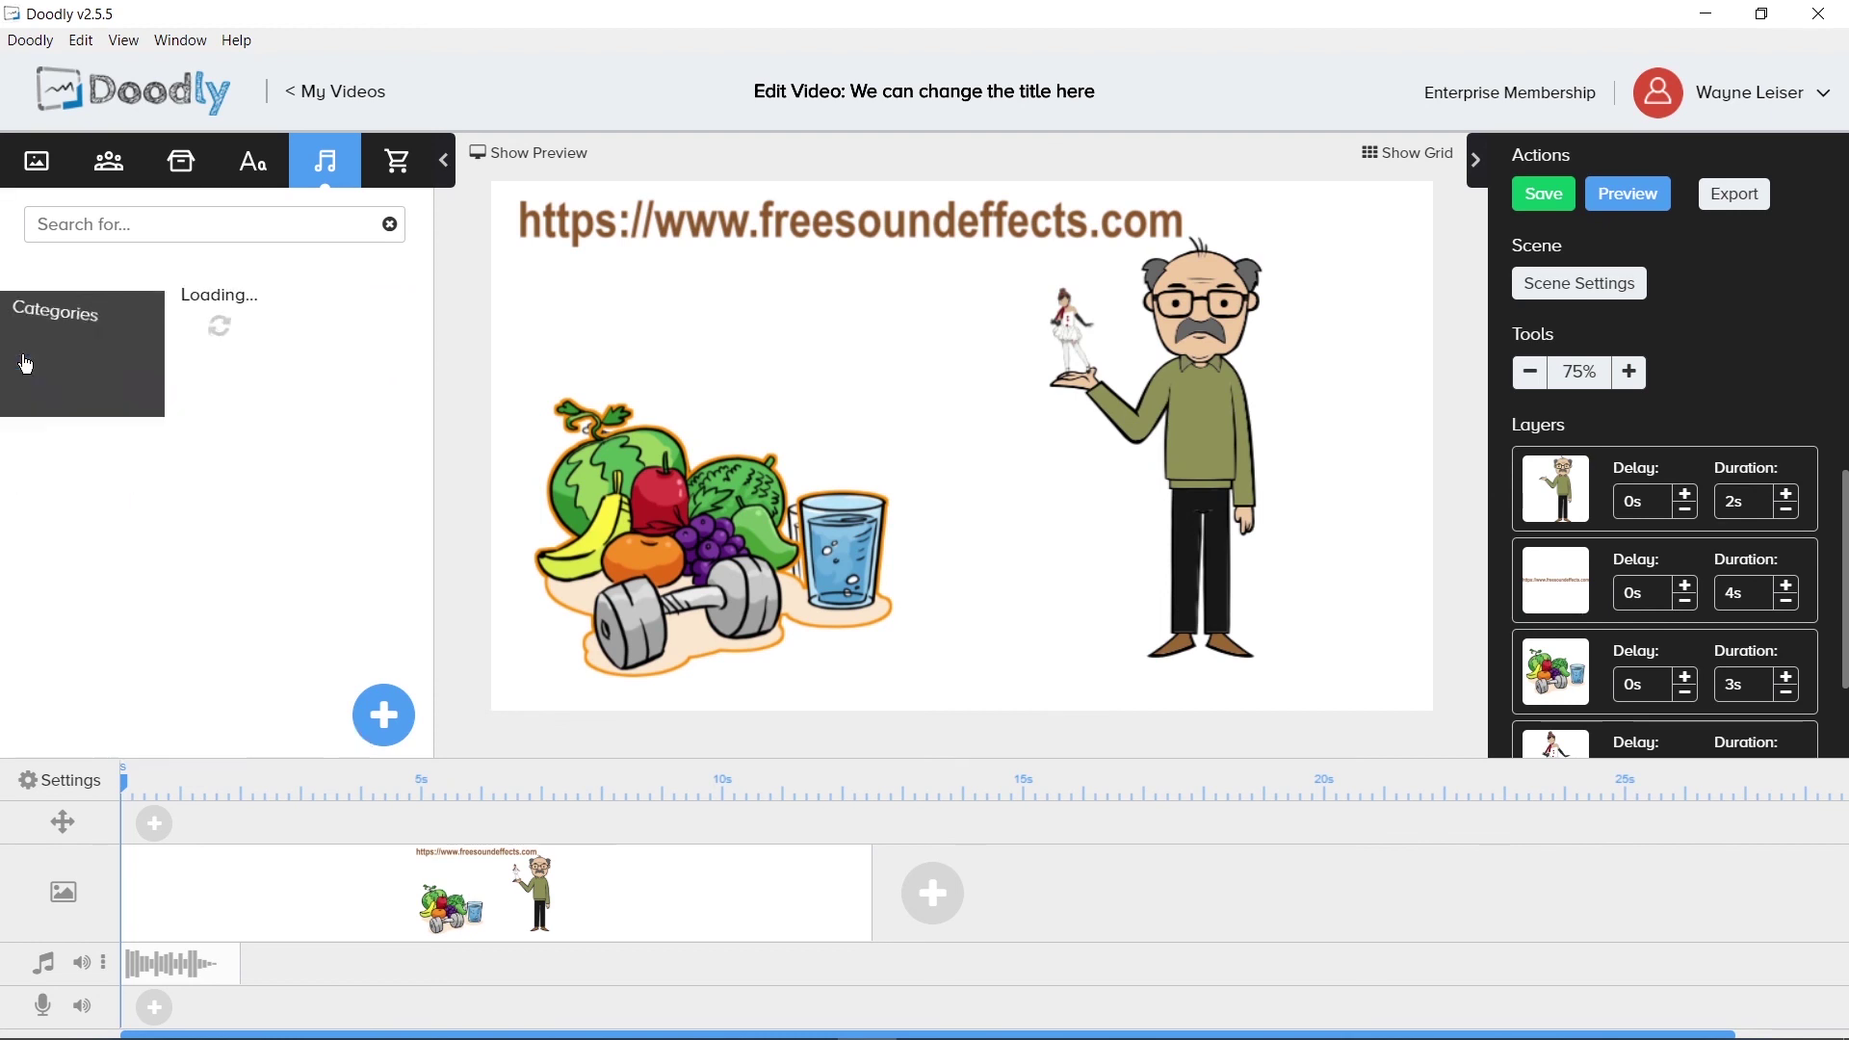
Switch the Marketplace to images and show its category list
click(395, 162)
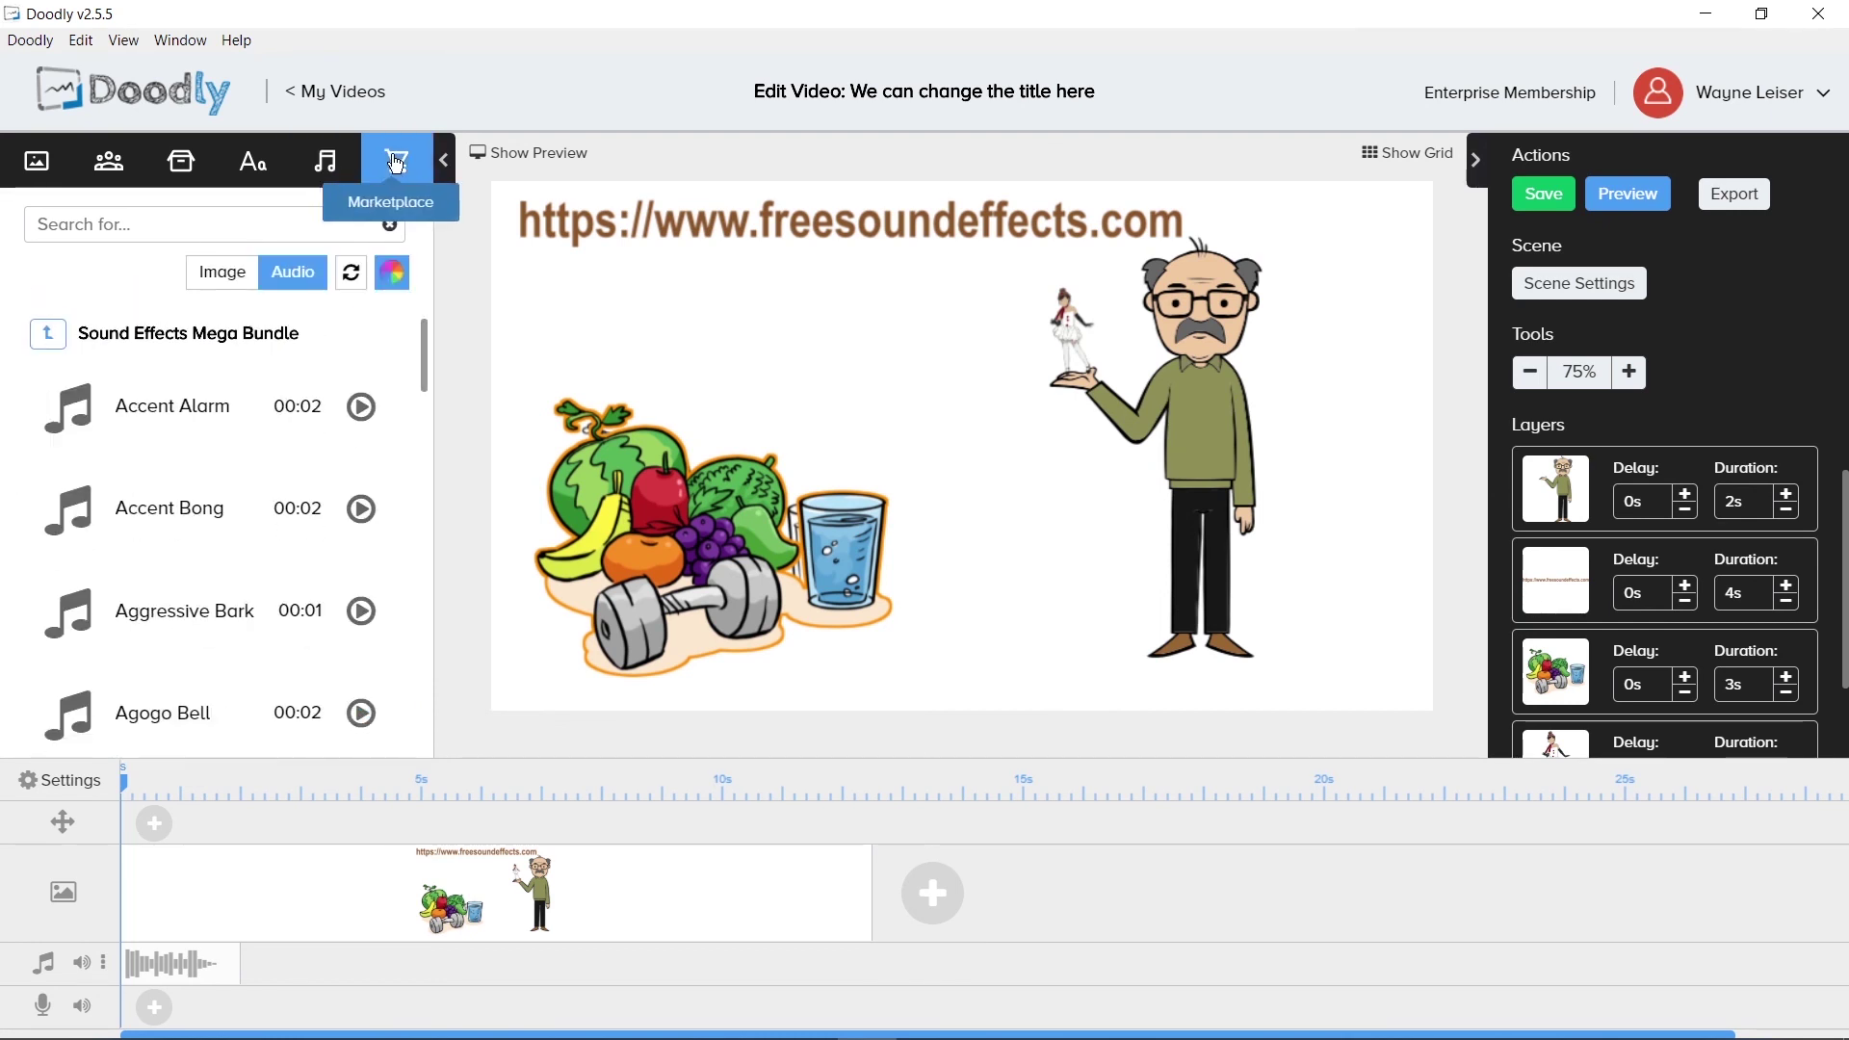
click(223, 271)
click(16, 352)
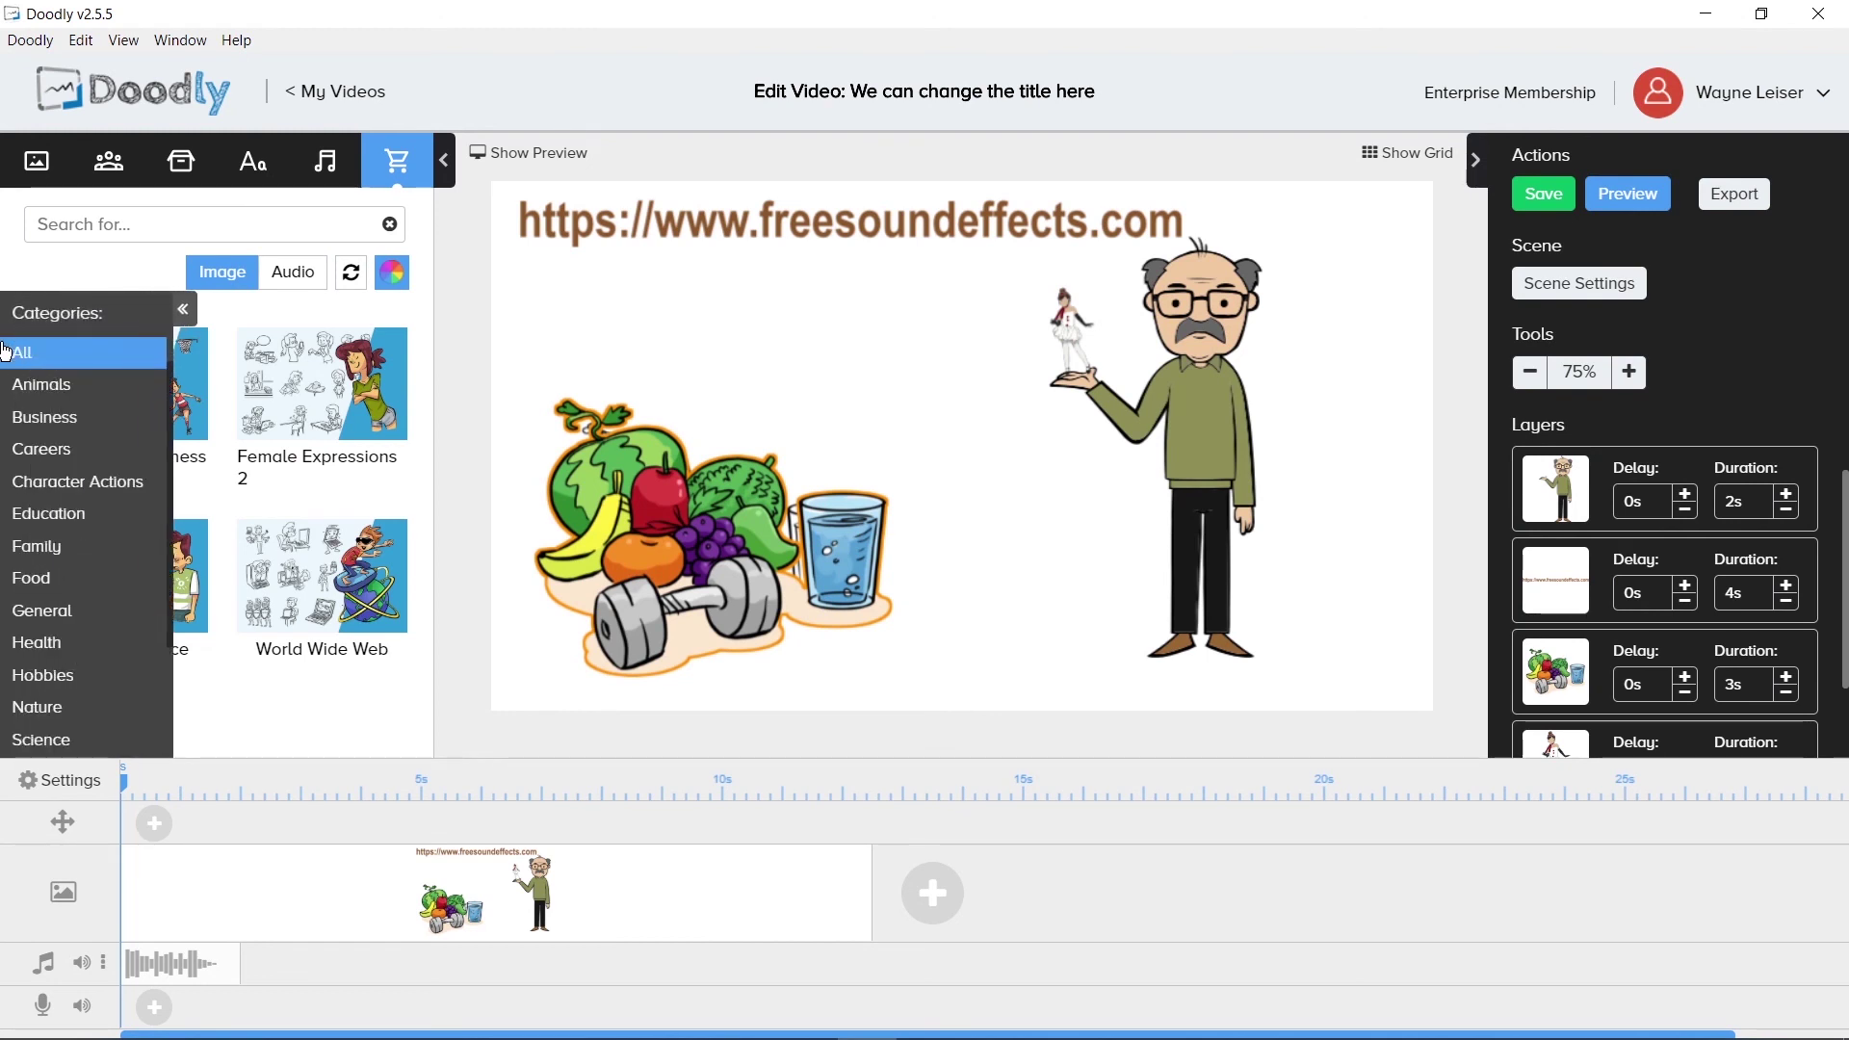